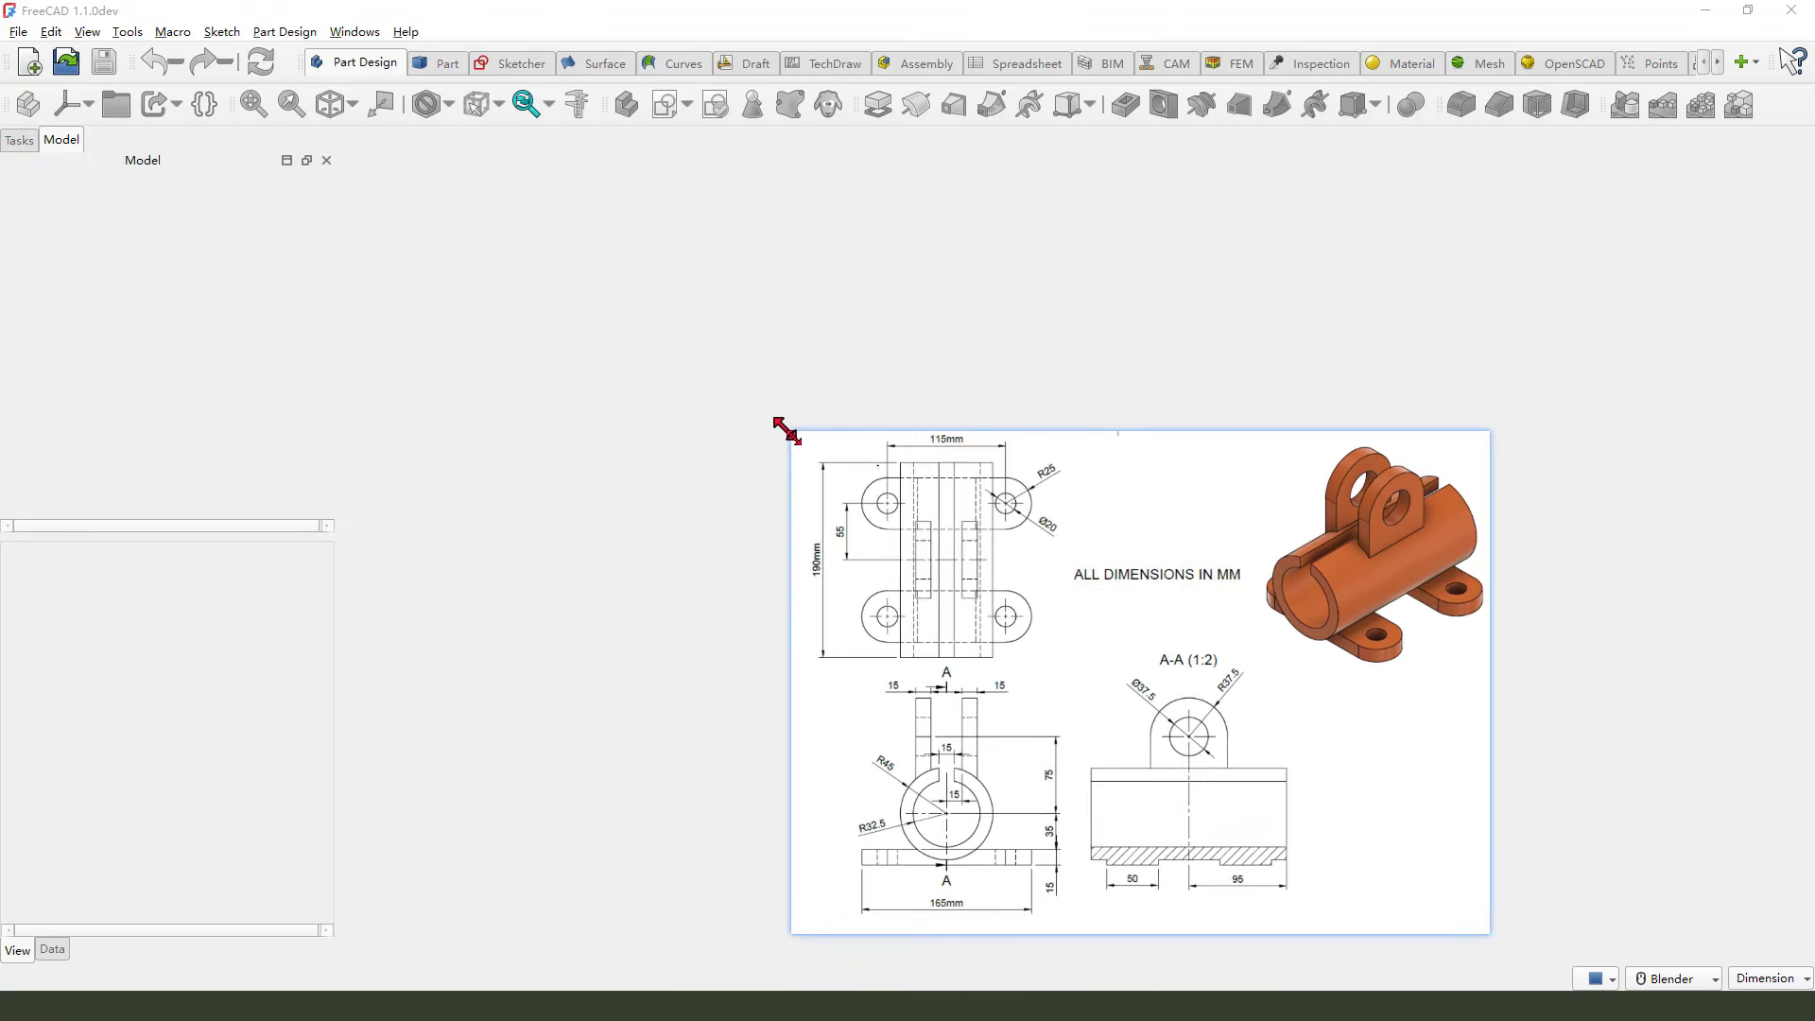
Create a new empty document and add a new body to it
mouse_move(1248, 640)
mouse_down()
mouse_move(1553, 695)
mouse_move(1530, 702)
mouse_move(1735, 685)
mouse_up()
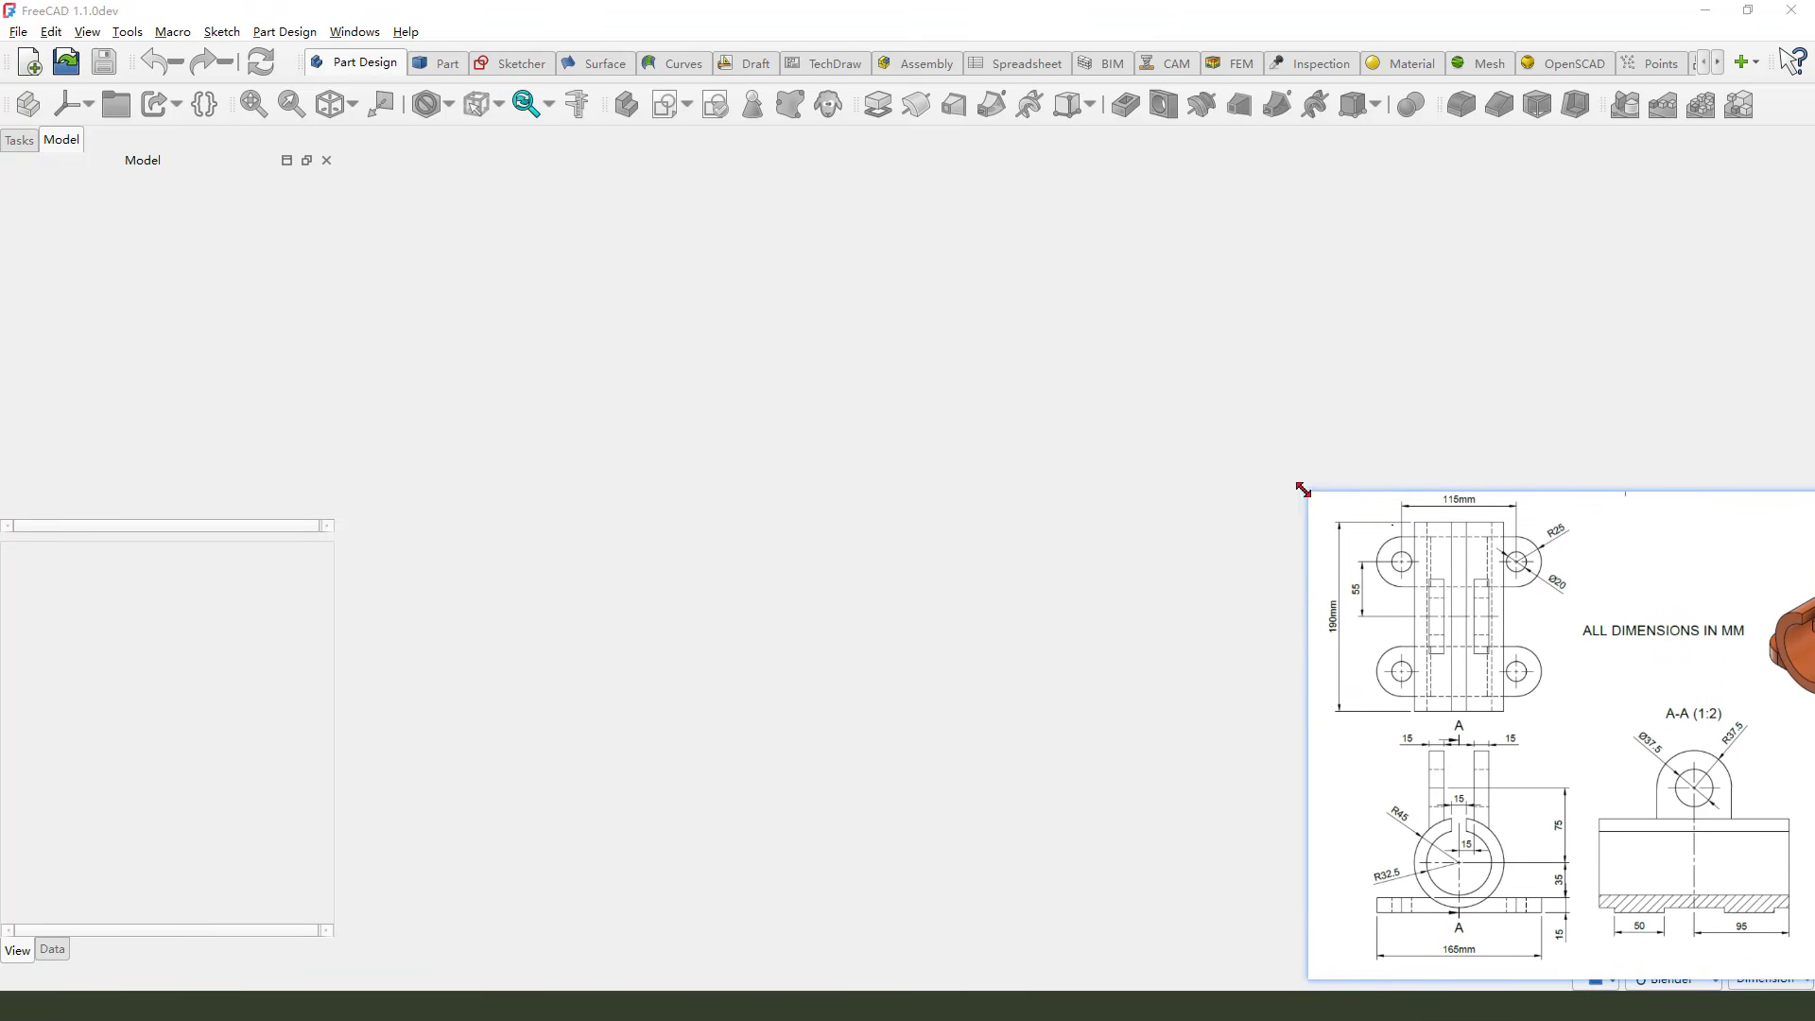
drag(1303, 489, 1165, 390)
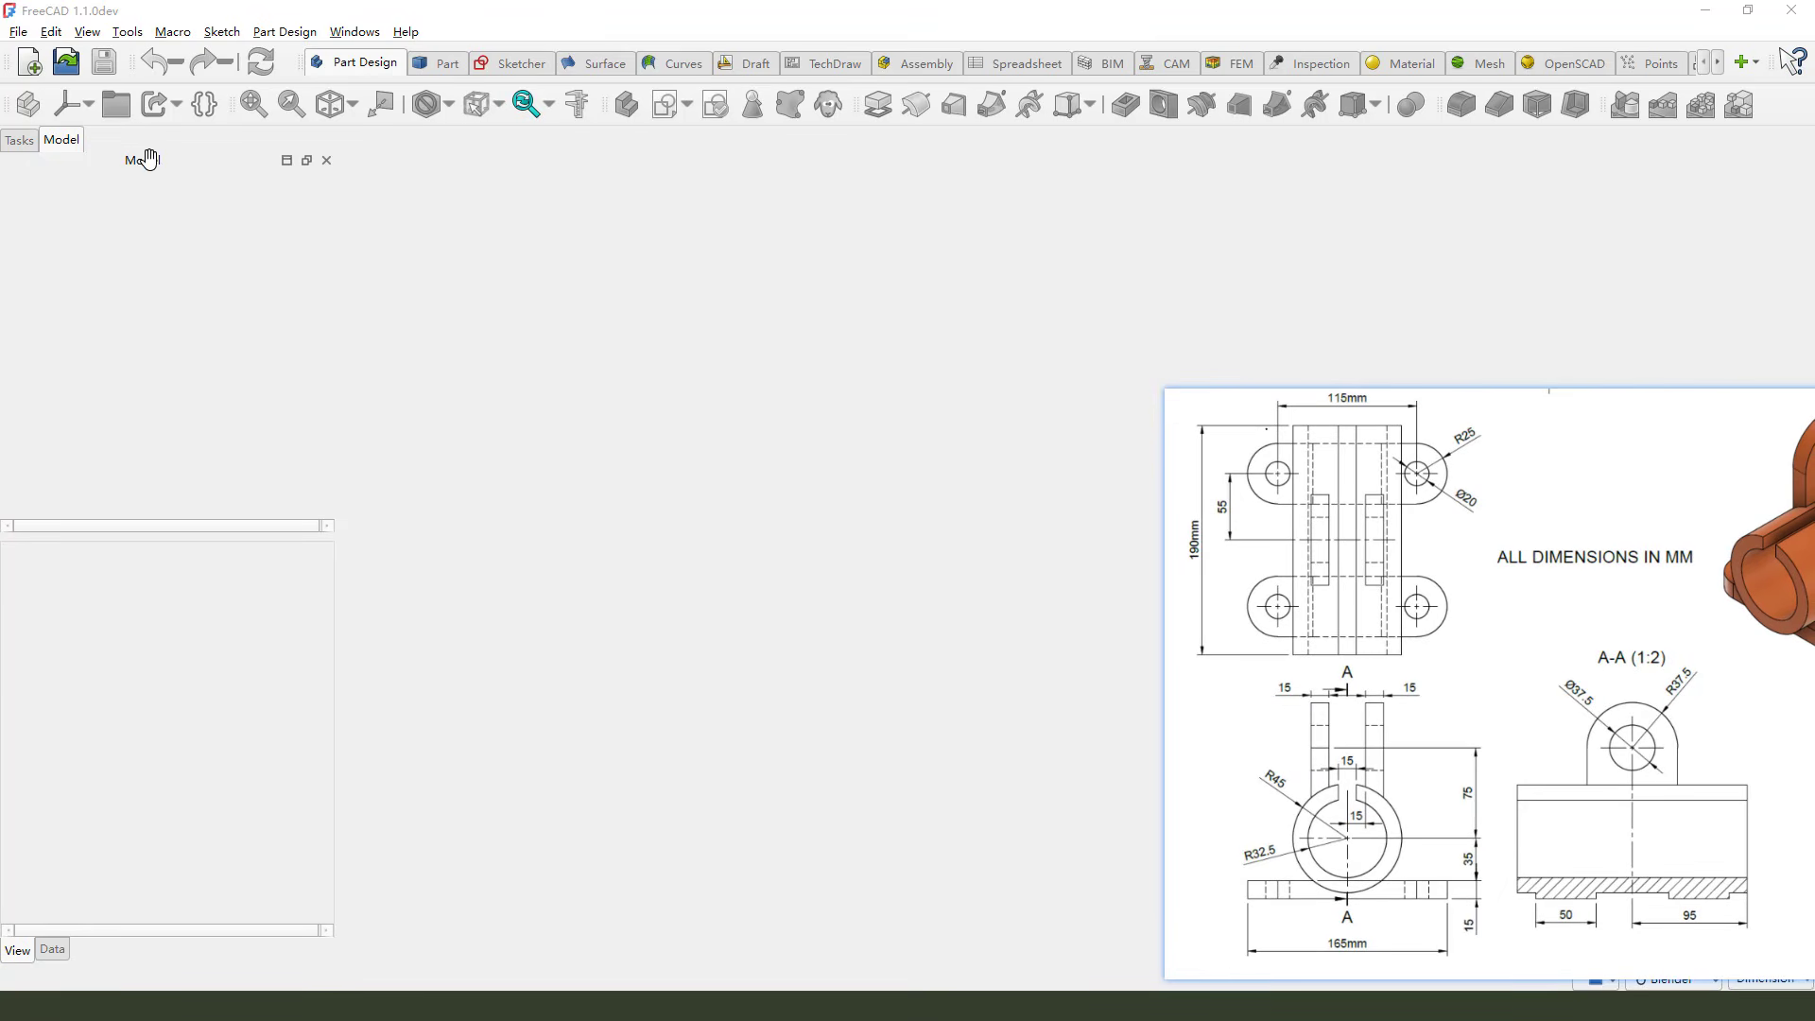
click(32, 64)
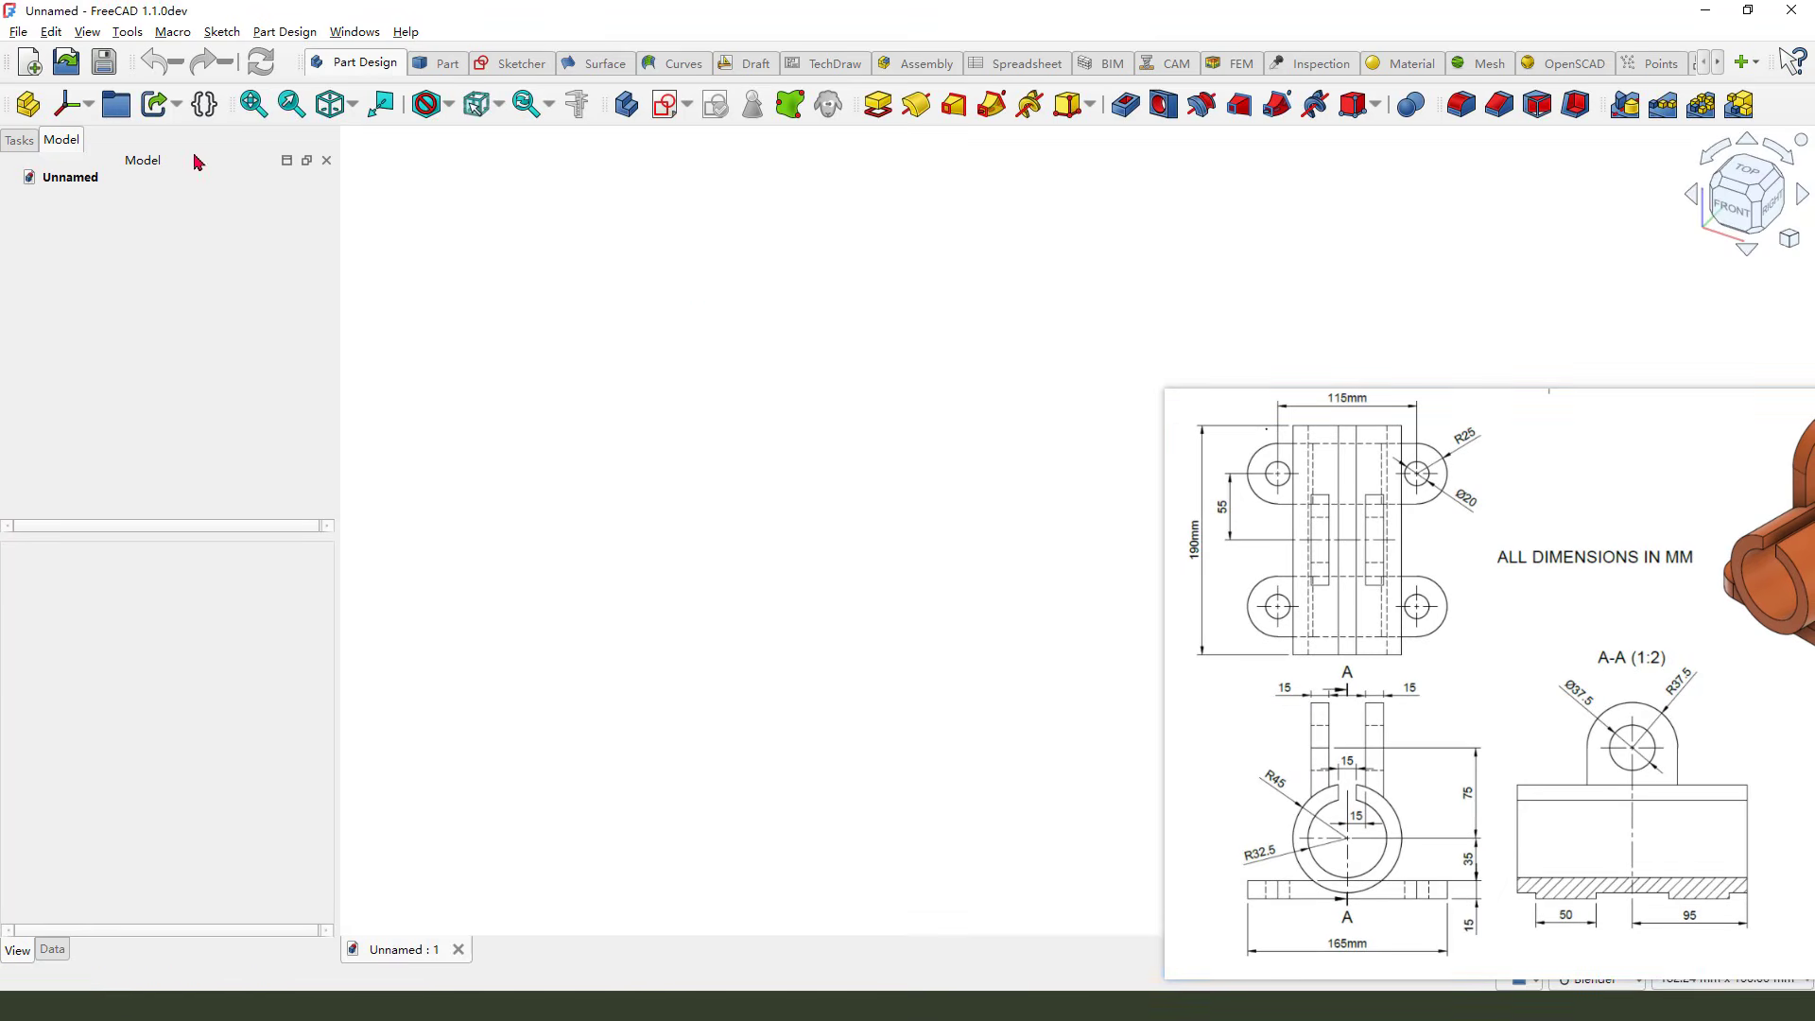
click(626, 104)
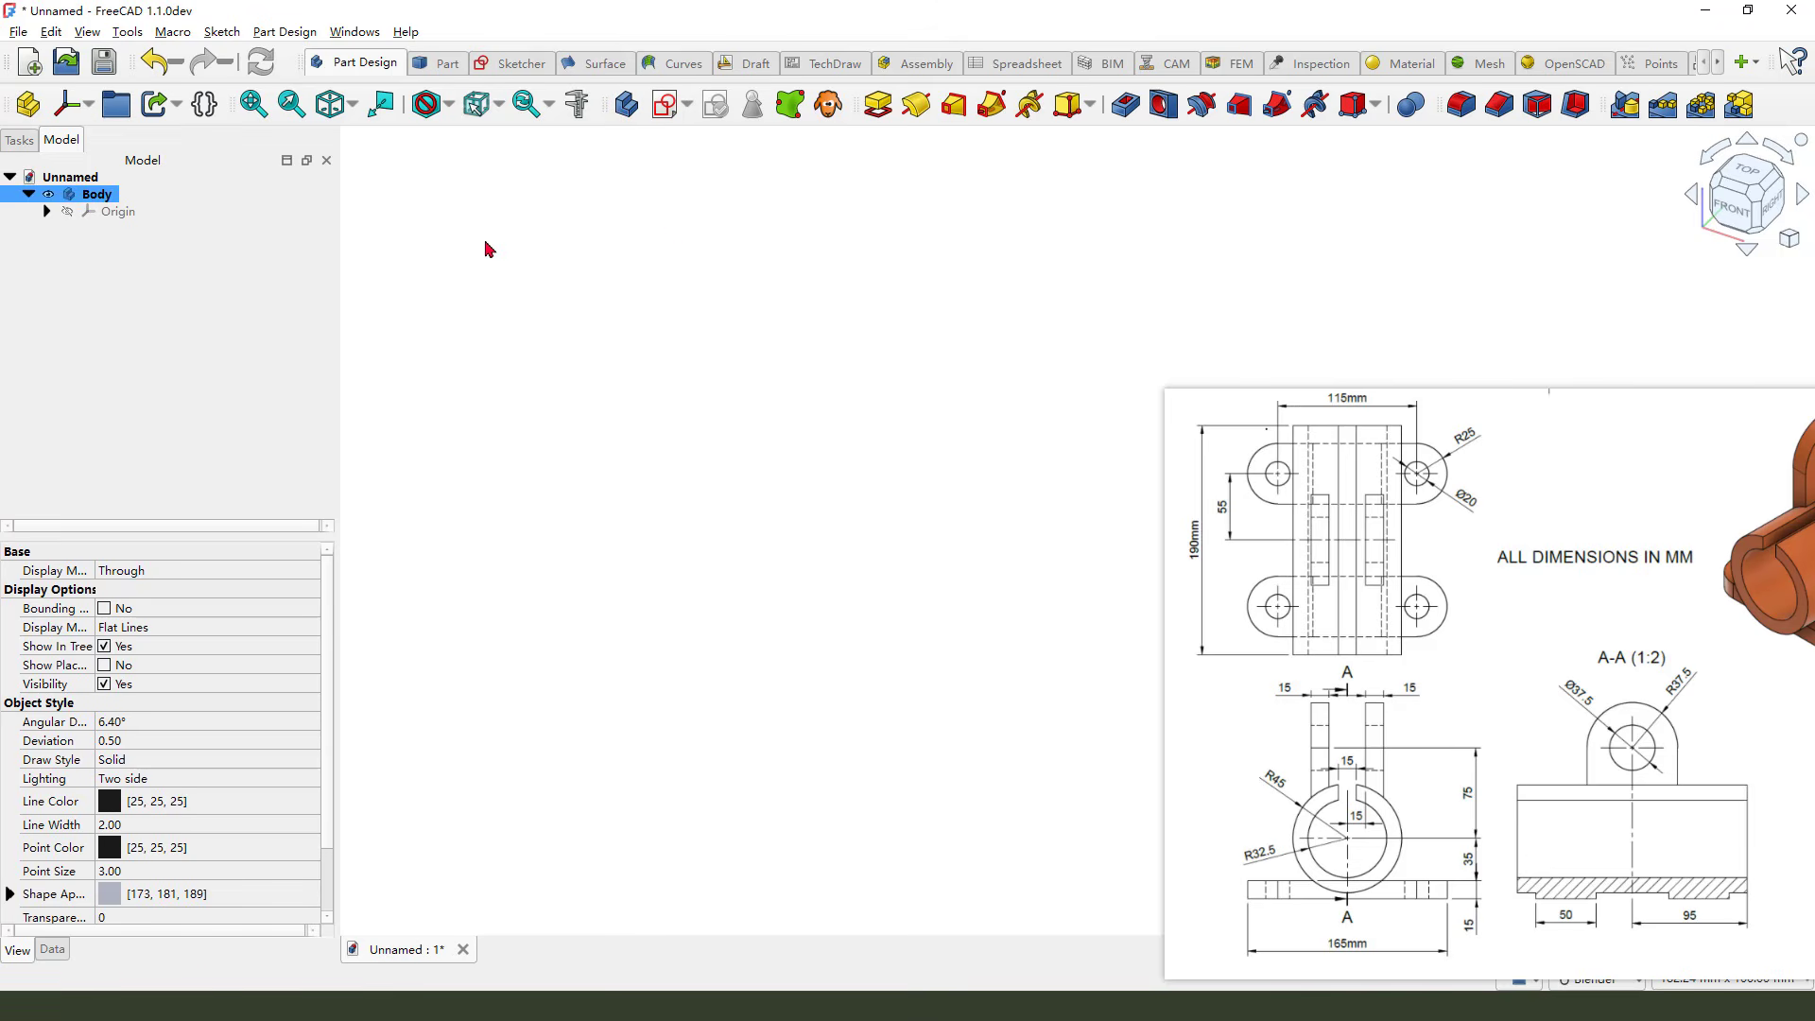
Create a new sketch attached to the XZ plane
click(666, 104)
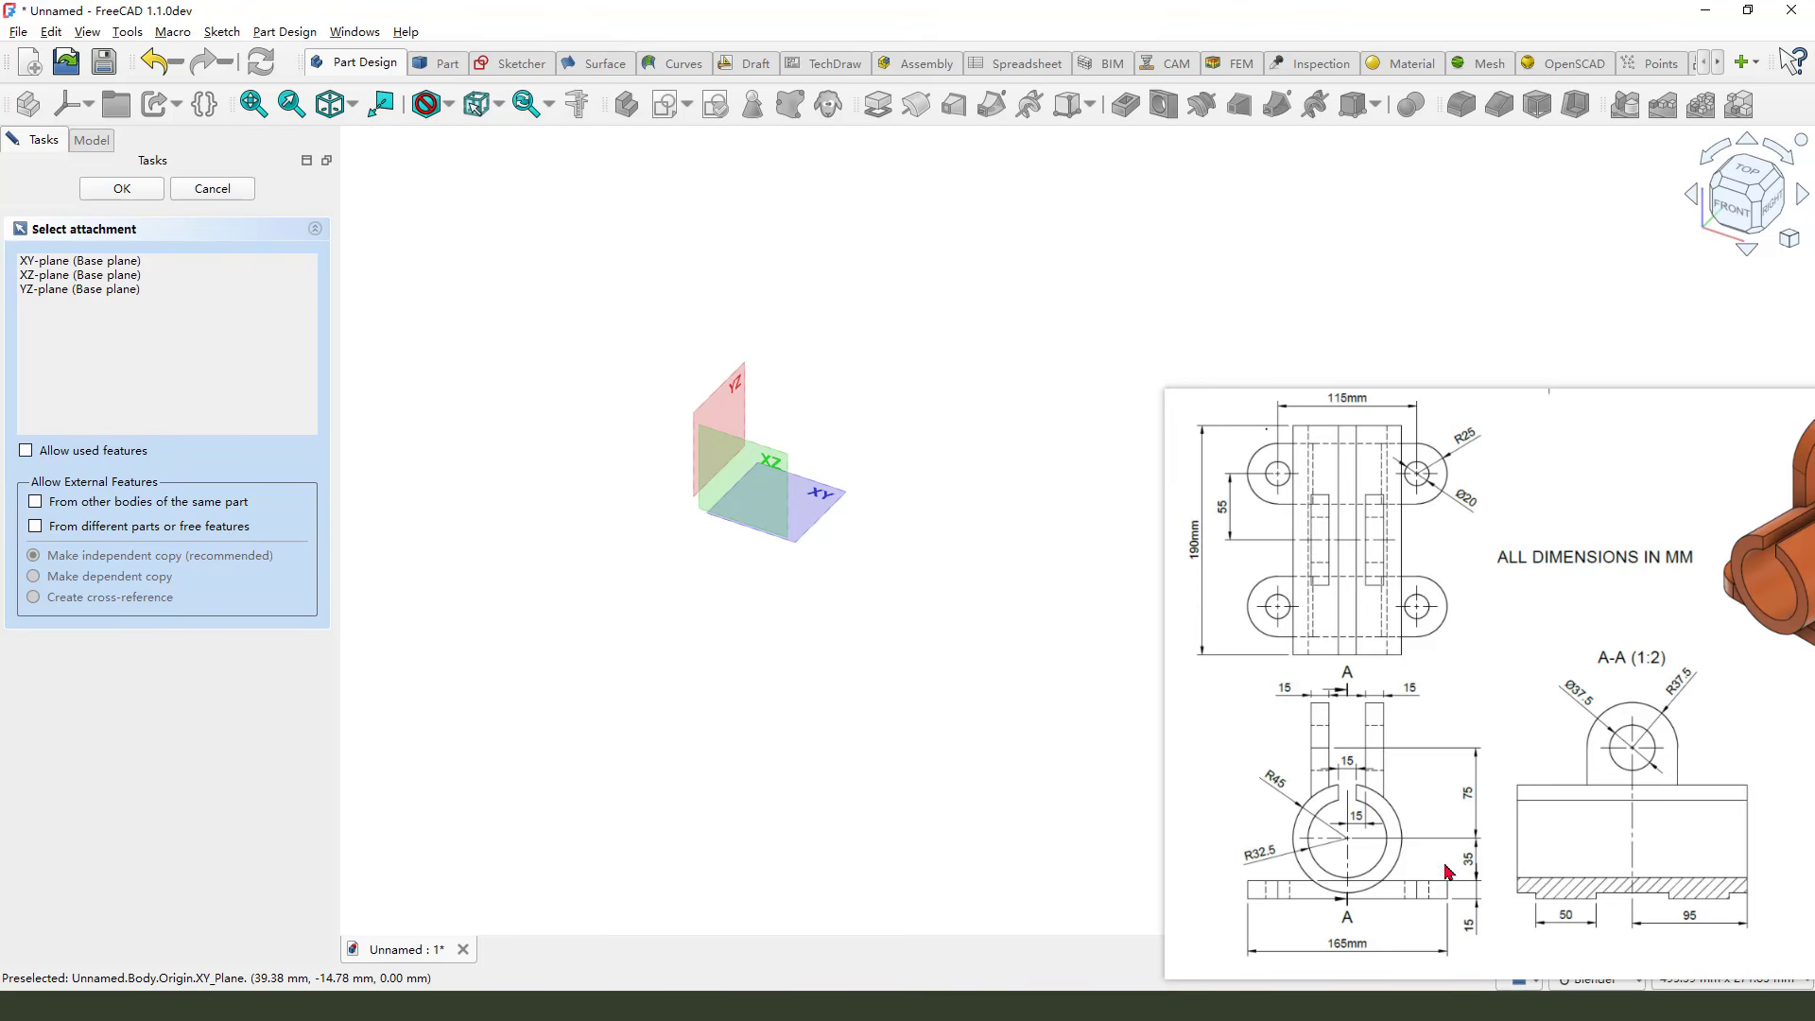
mouse_move(1354, 782)
mouse_down()
mouse_move(1307, 790)
mouse_move(1384, 894)
mouse_move(1461, 792)
mouse_move(1420, 803)
mouse_move(1461, 809)
mouse_up()
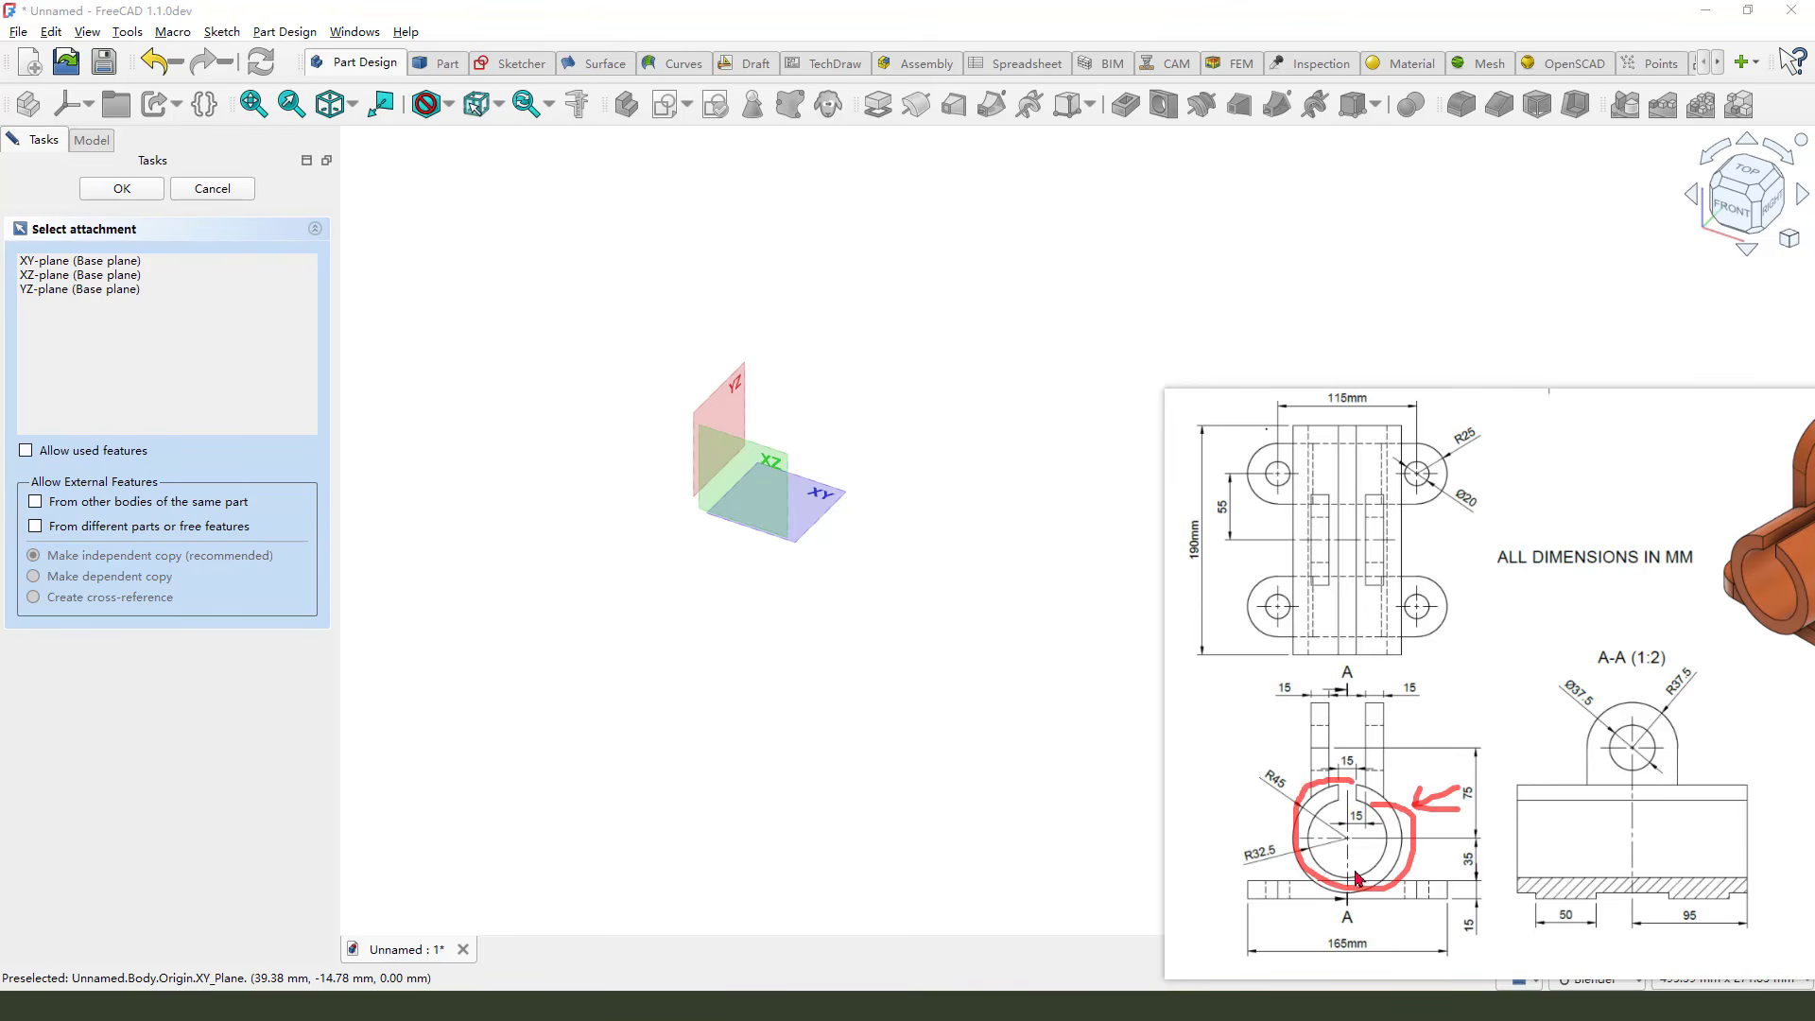
key(Escape)
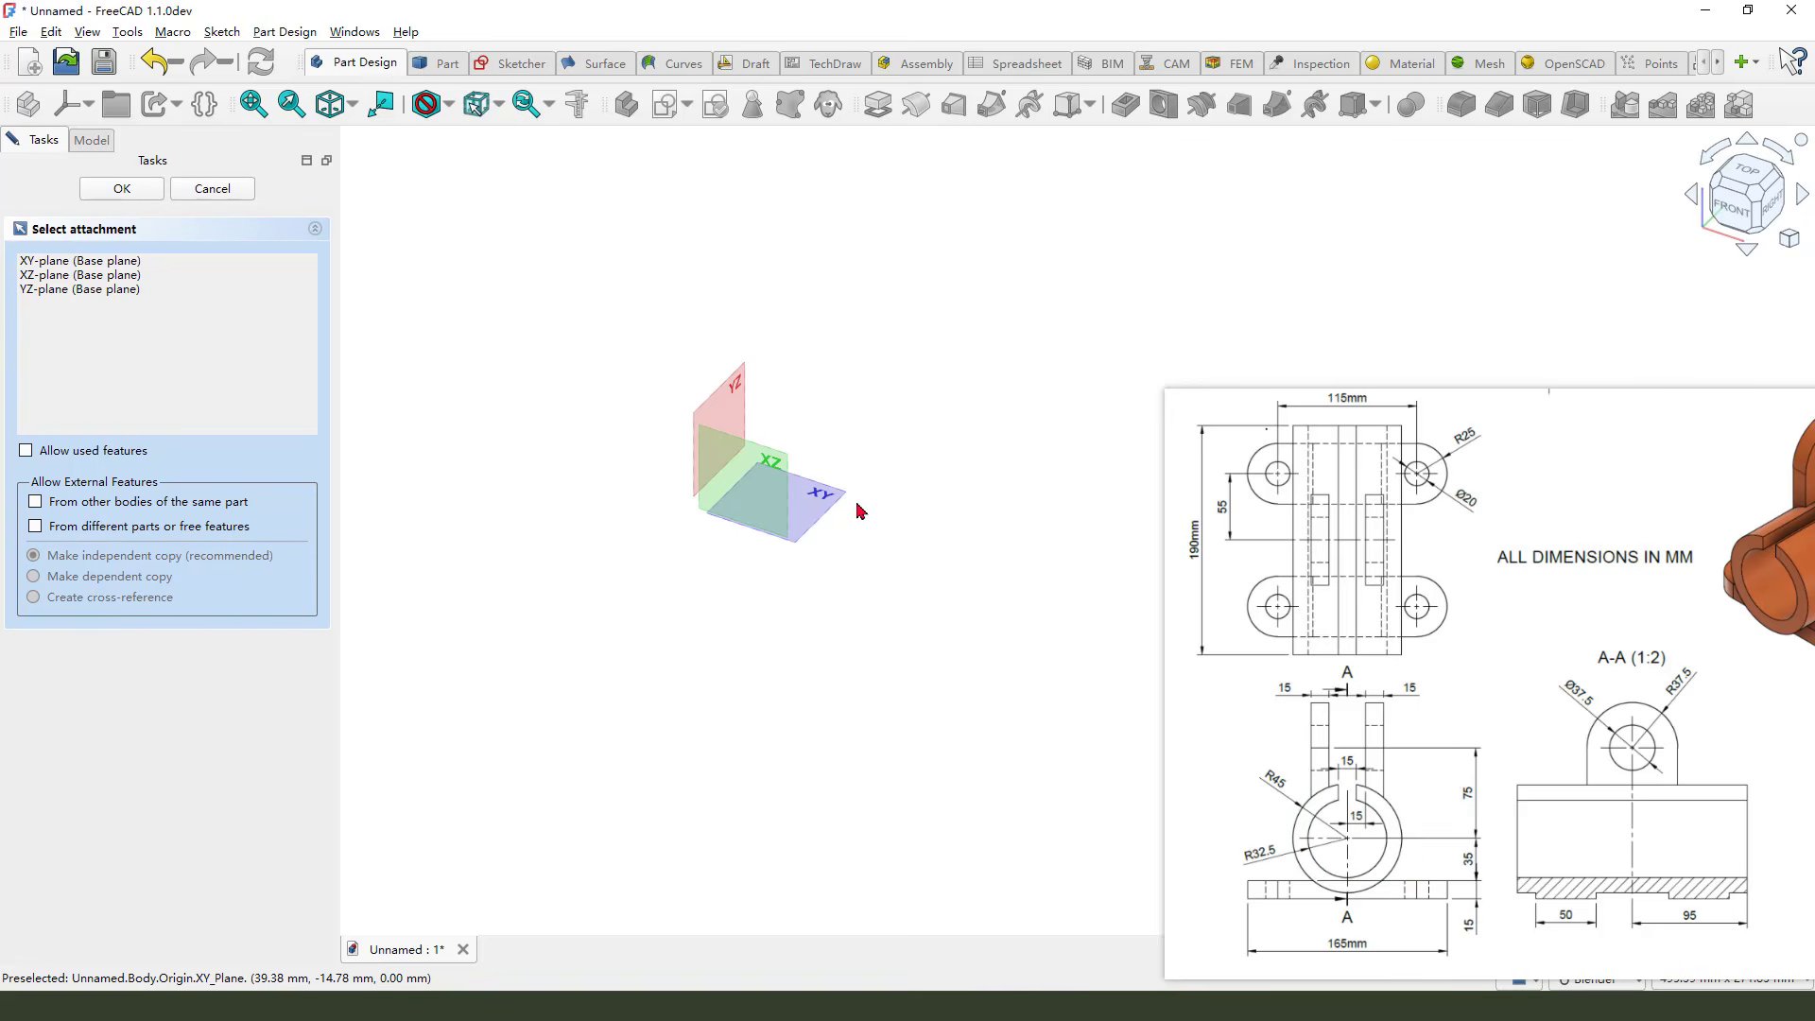
drag(795, 445, 773, 486)
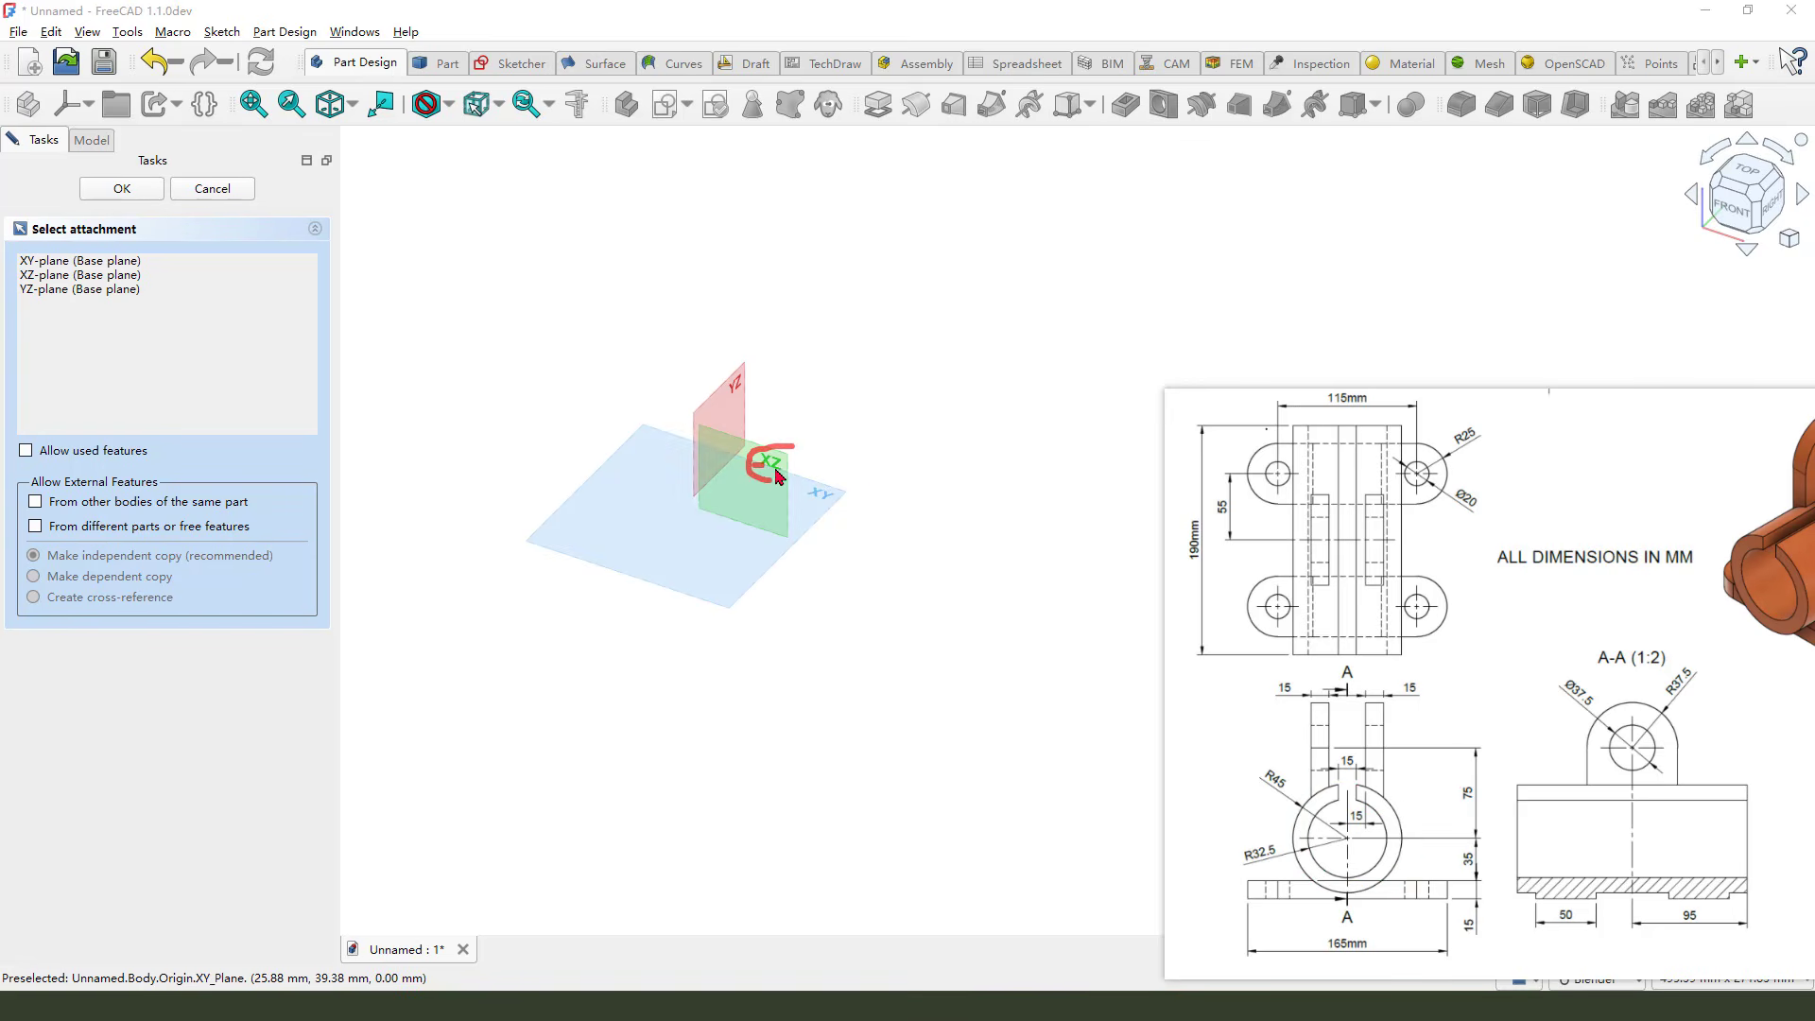
key(Escape)
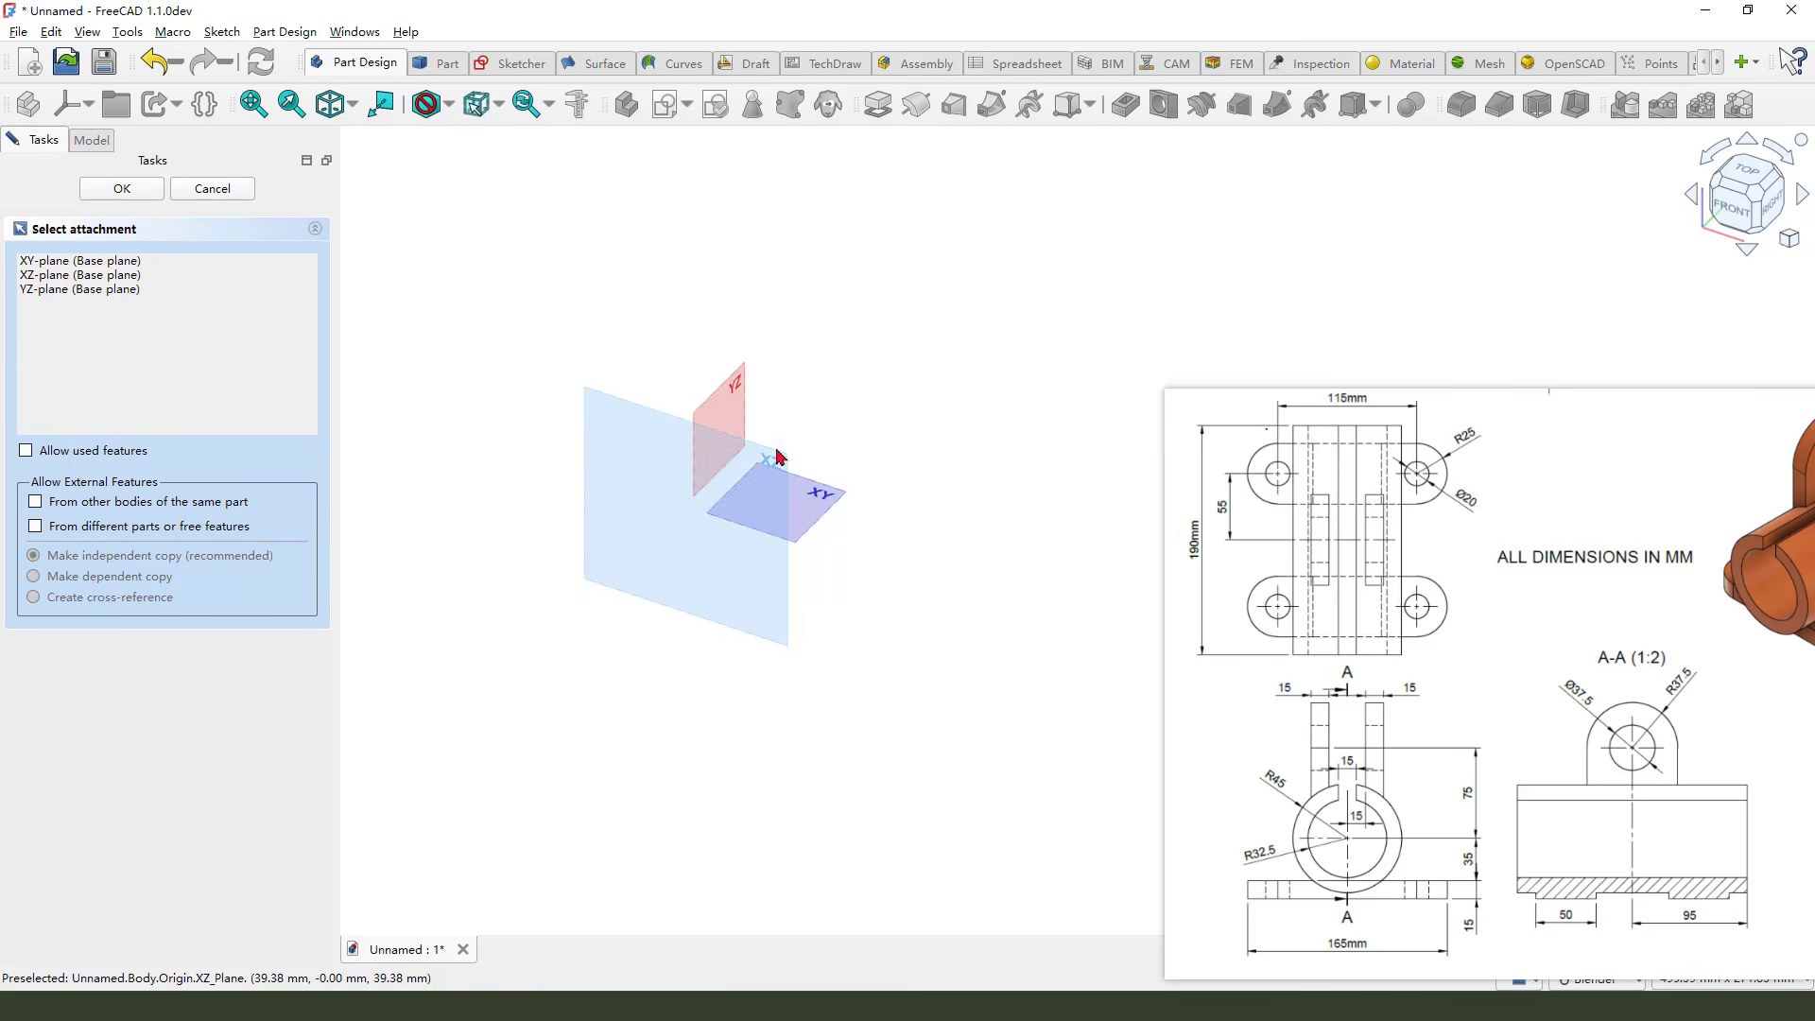
click(776, 450)
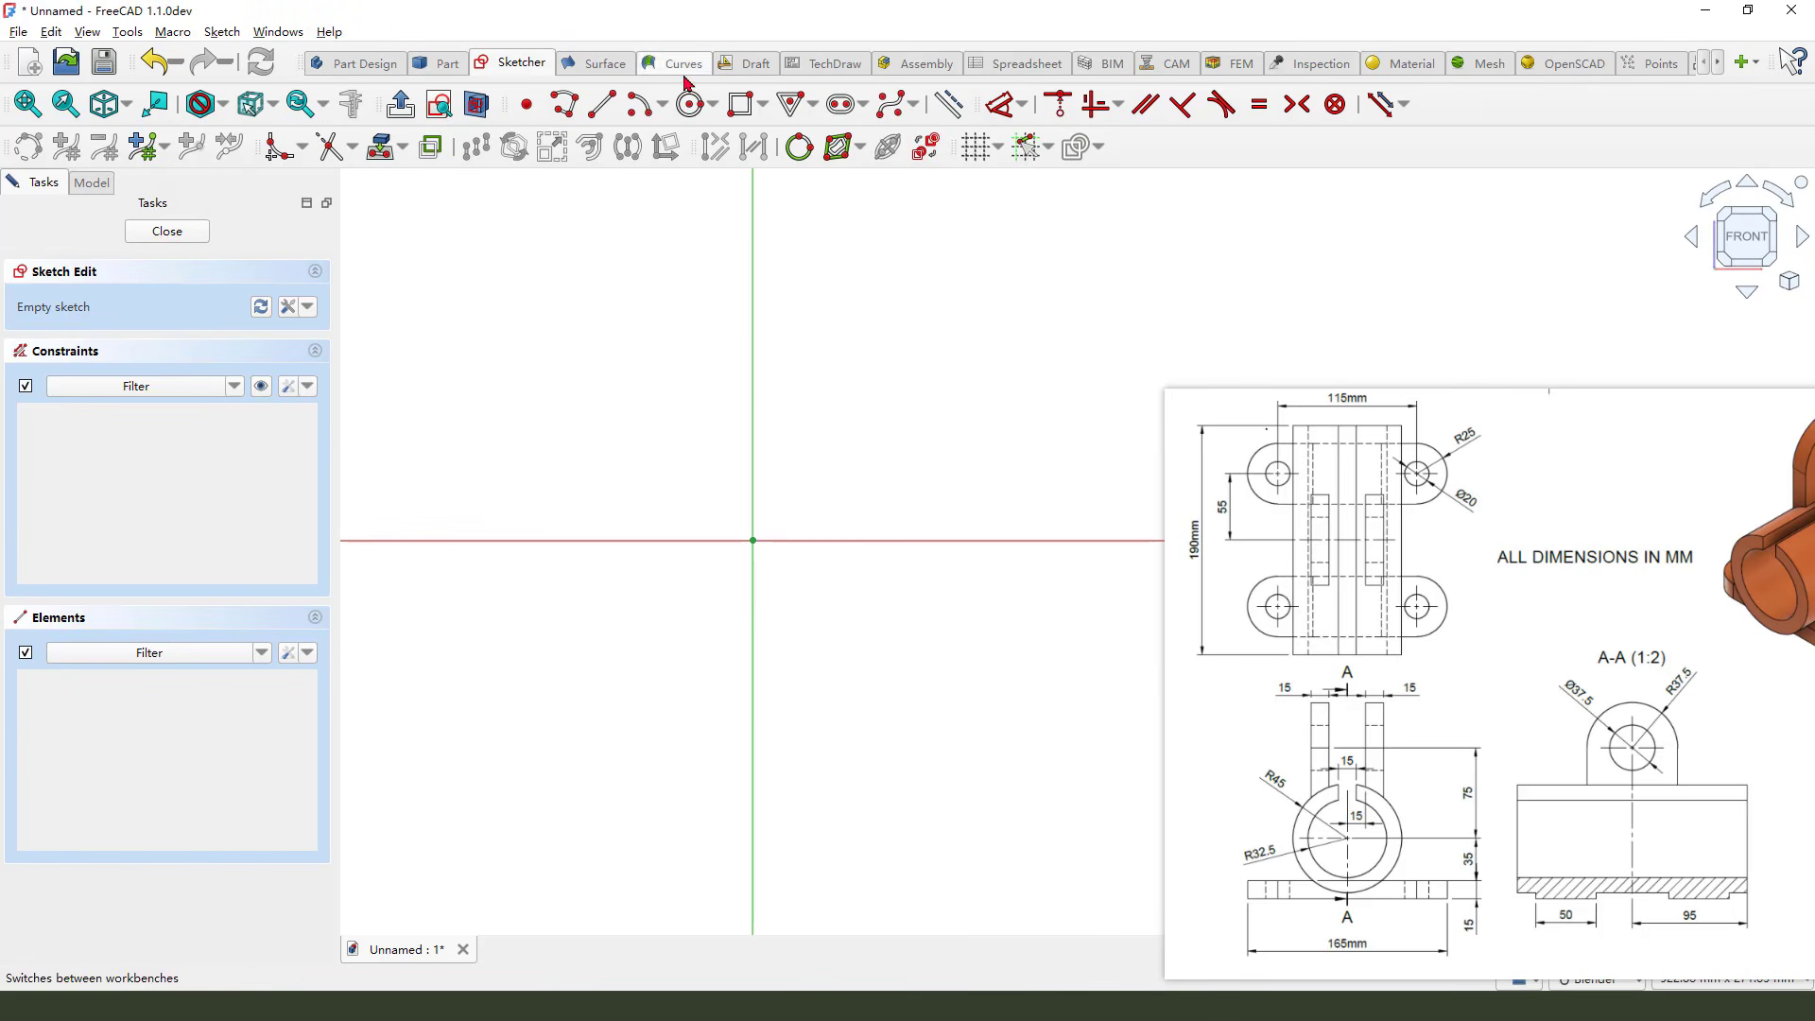
Draw a circle centred on the origin and set its diameter to 90 mm
click(691, 104)
click(753, 542)
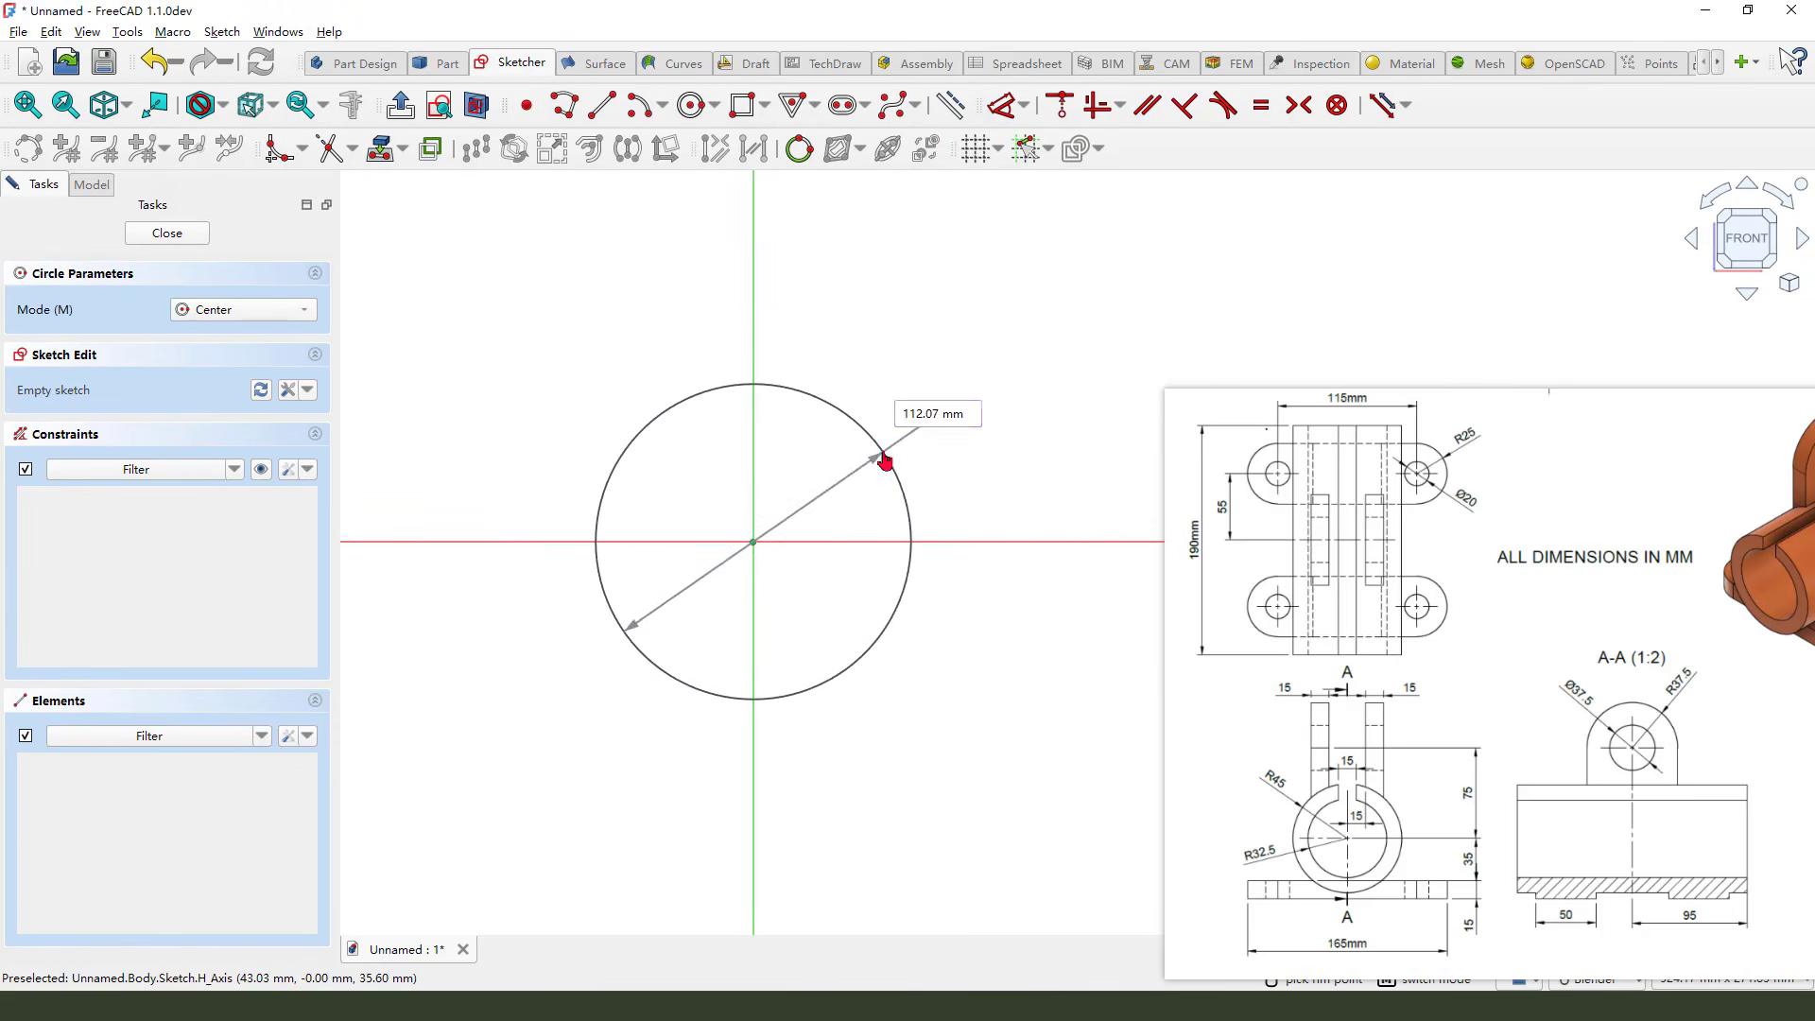
click(882, 454)
key(Escape)
click(859, 434)
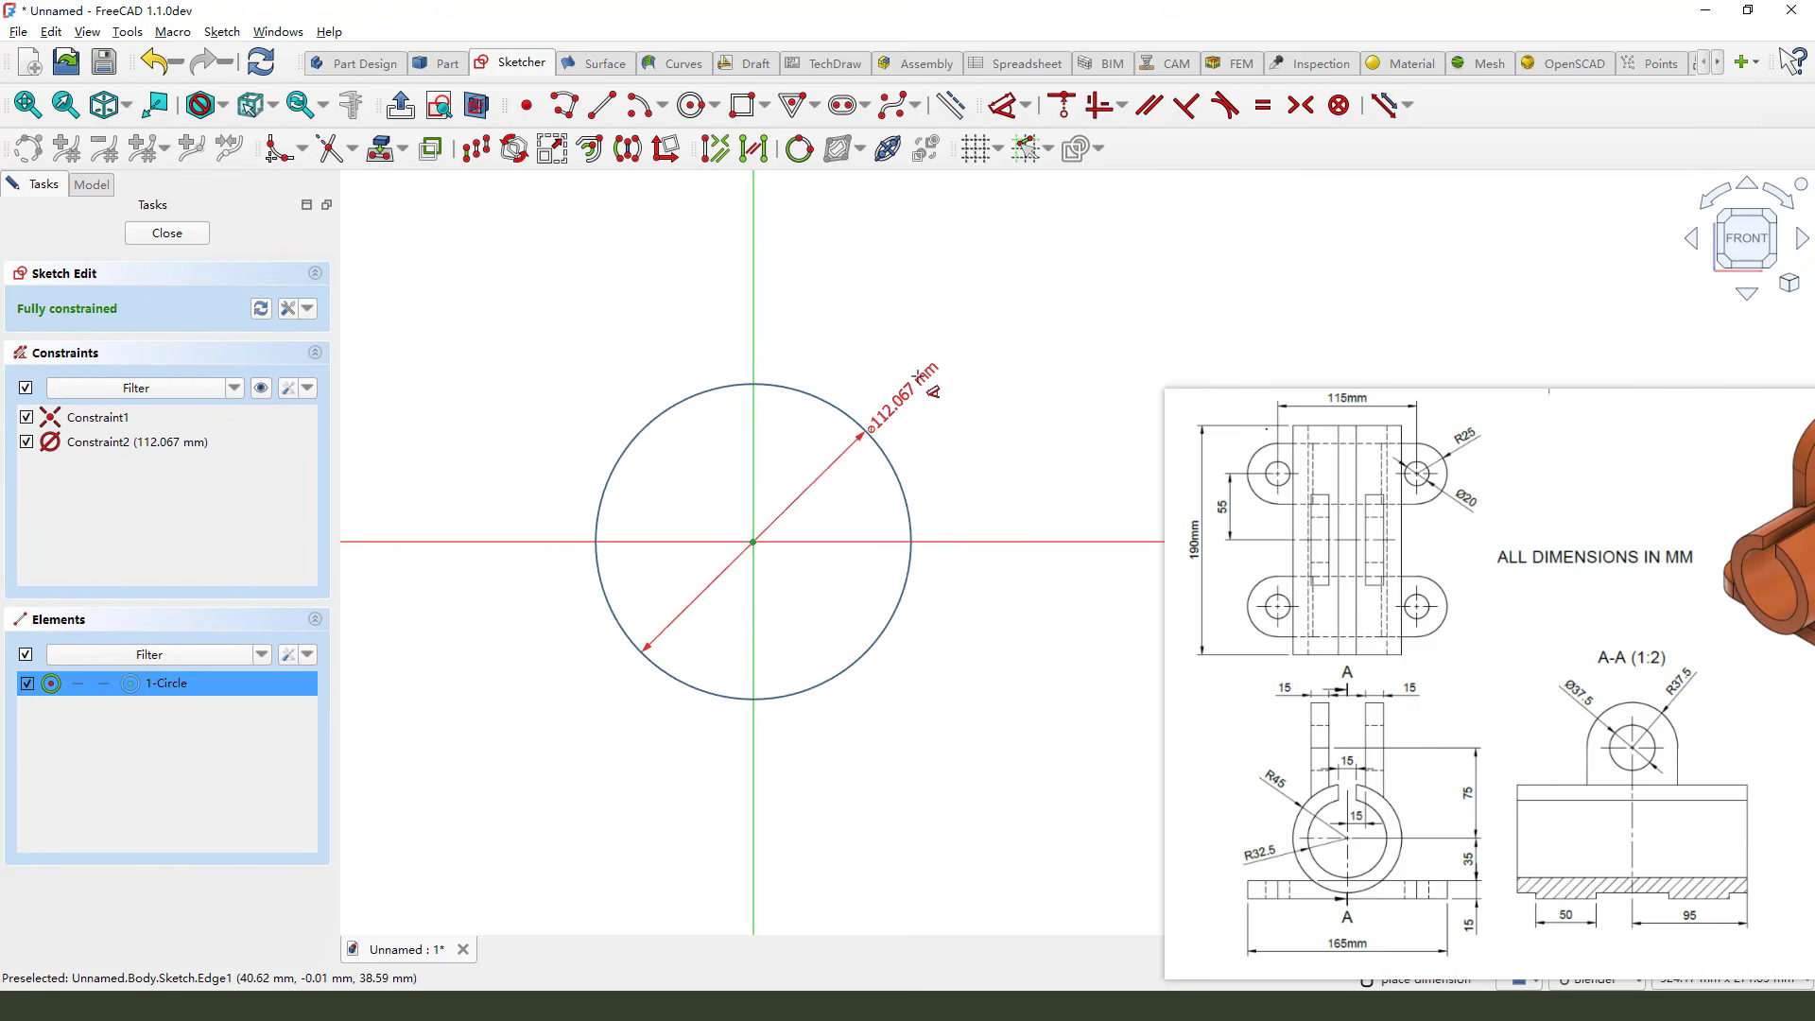
click(924, 359)
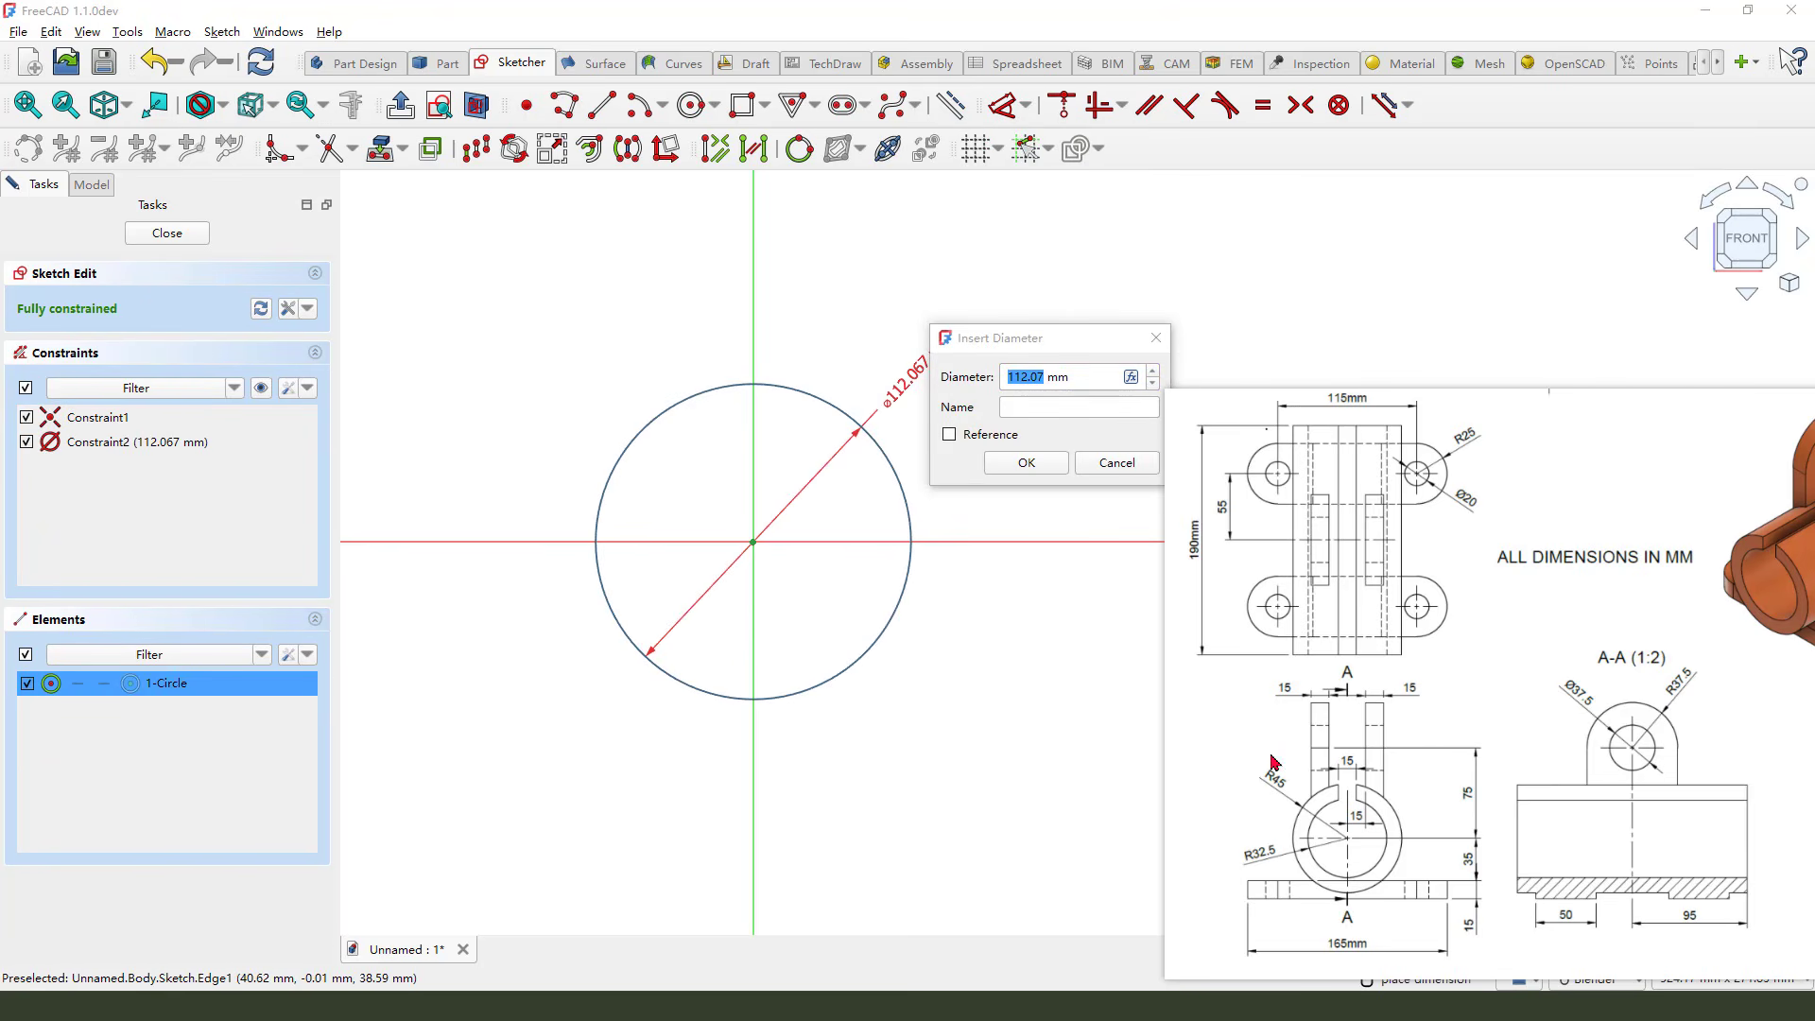
mouse_move(1273, 754)
mouse_down()
mouse_move(1263, 796)
mouse_move(1281, 813)
mouse_up()
key(Escape)
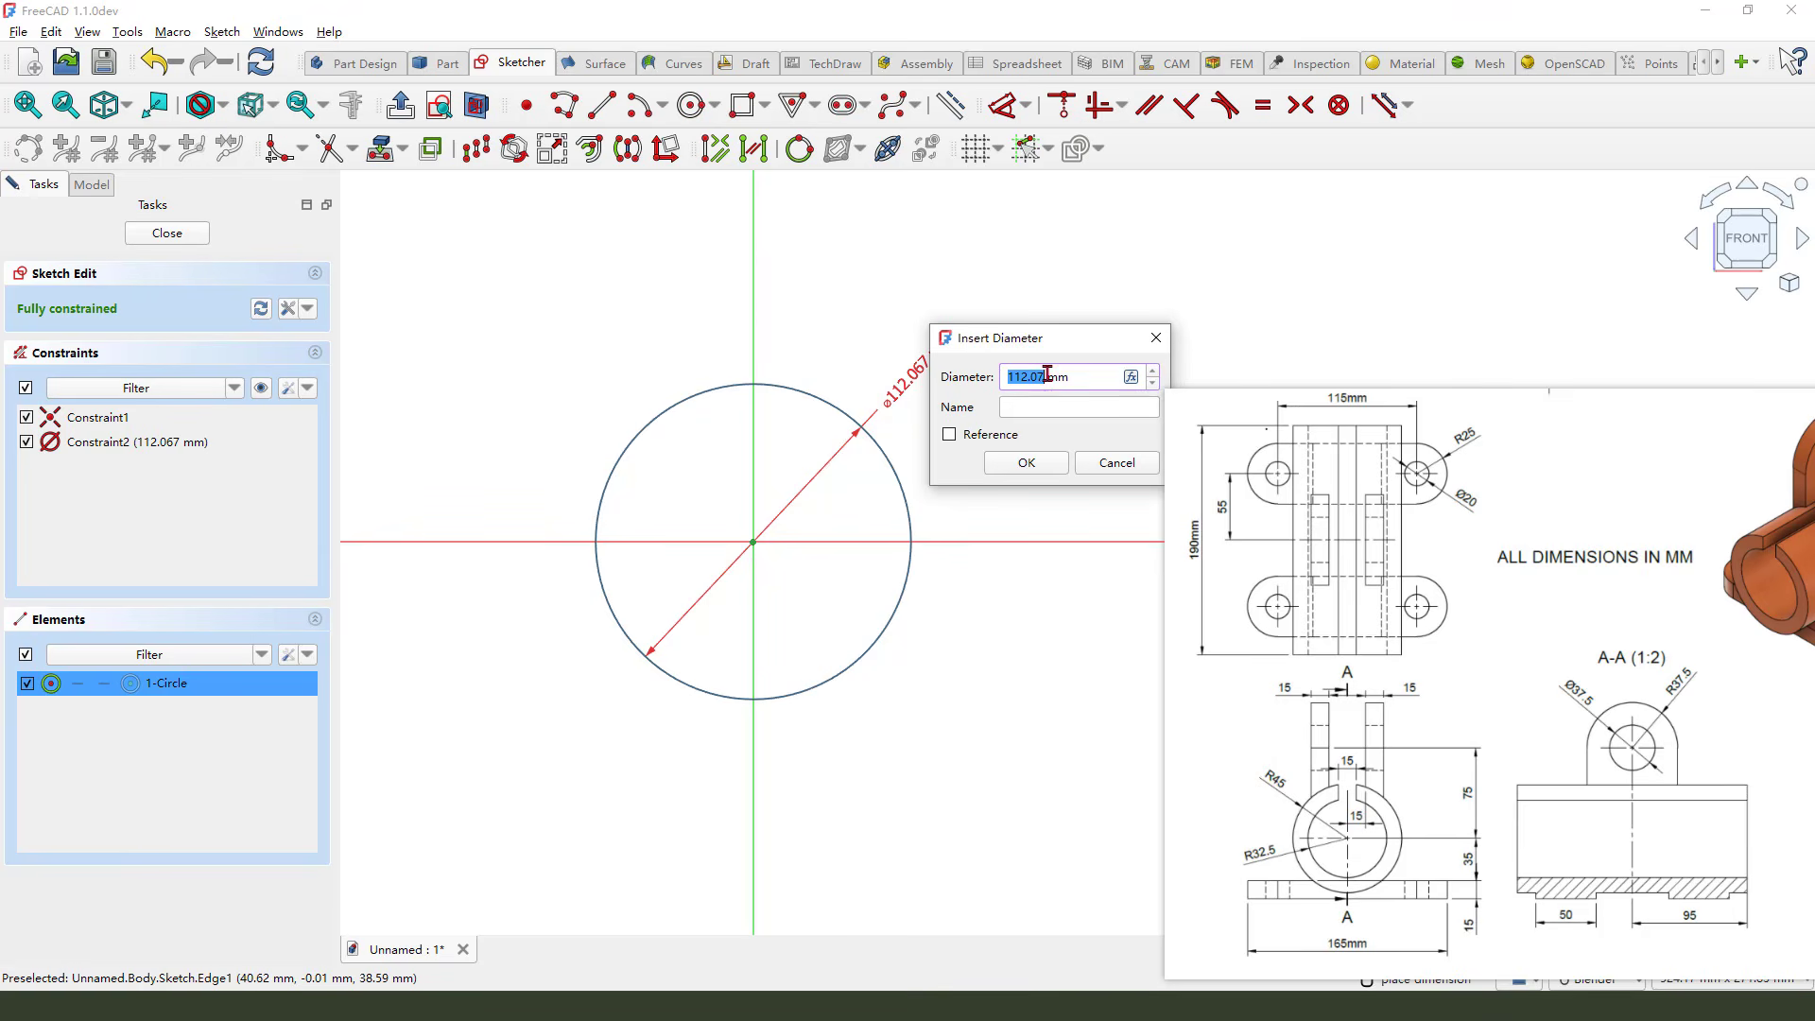
text(90mm)
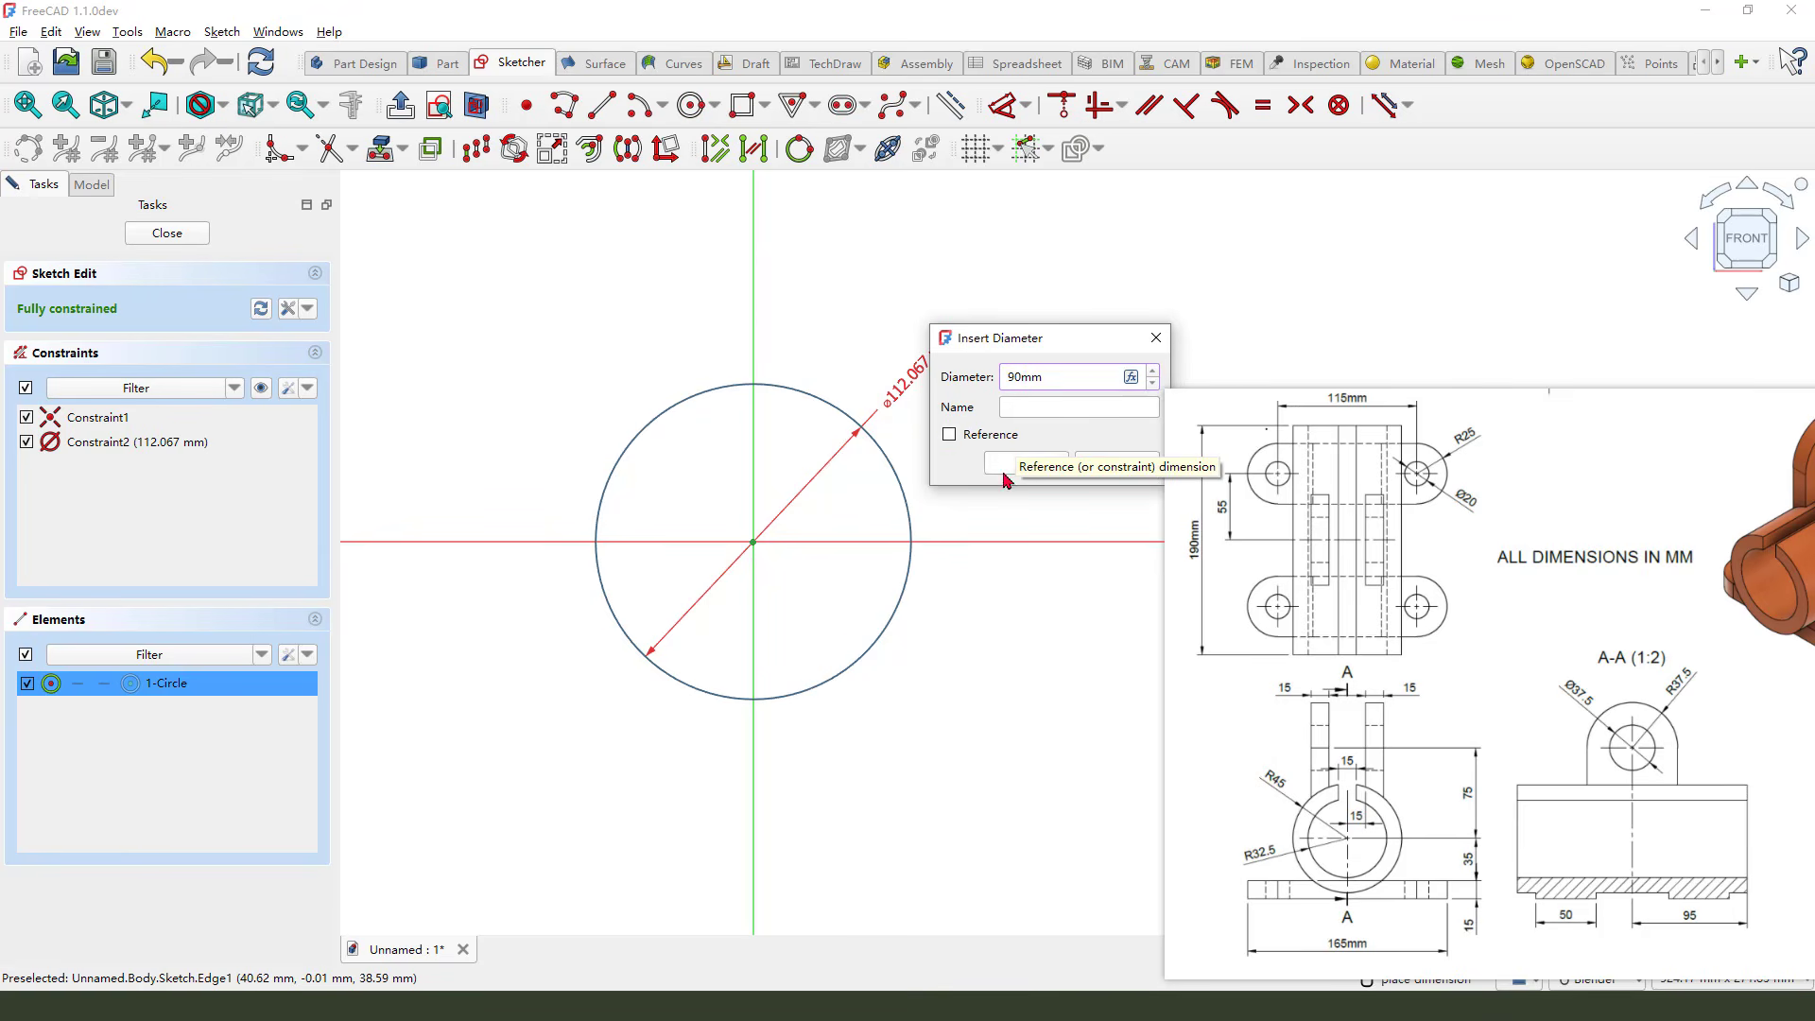
click(1016, 465)
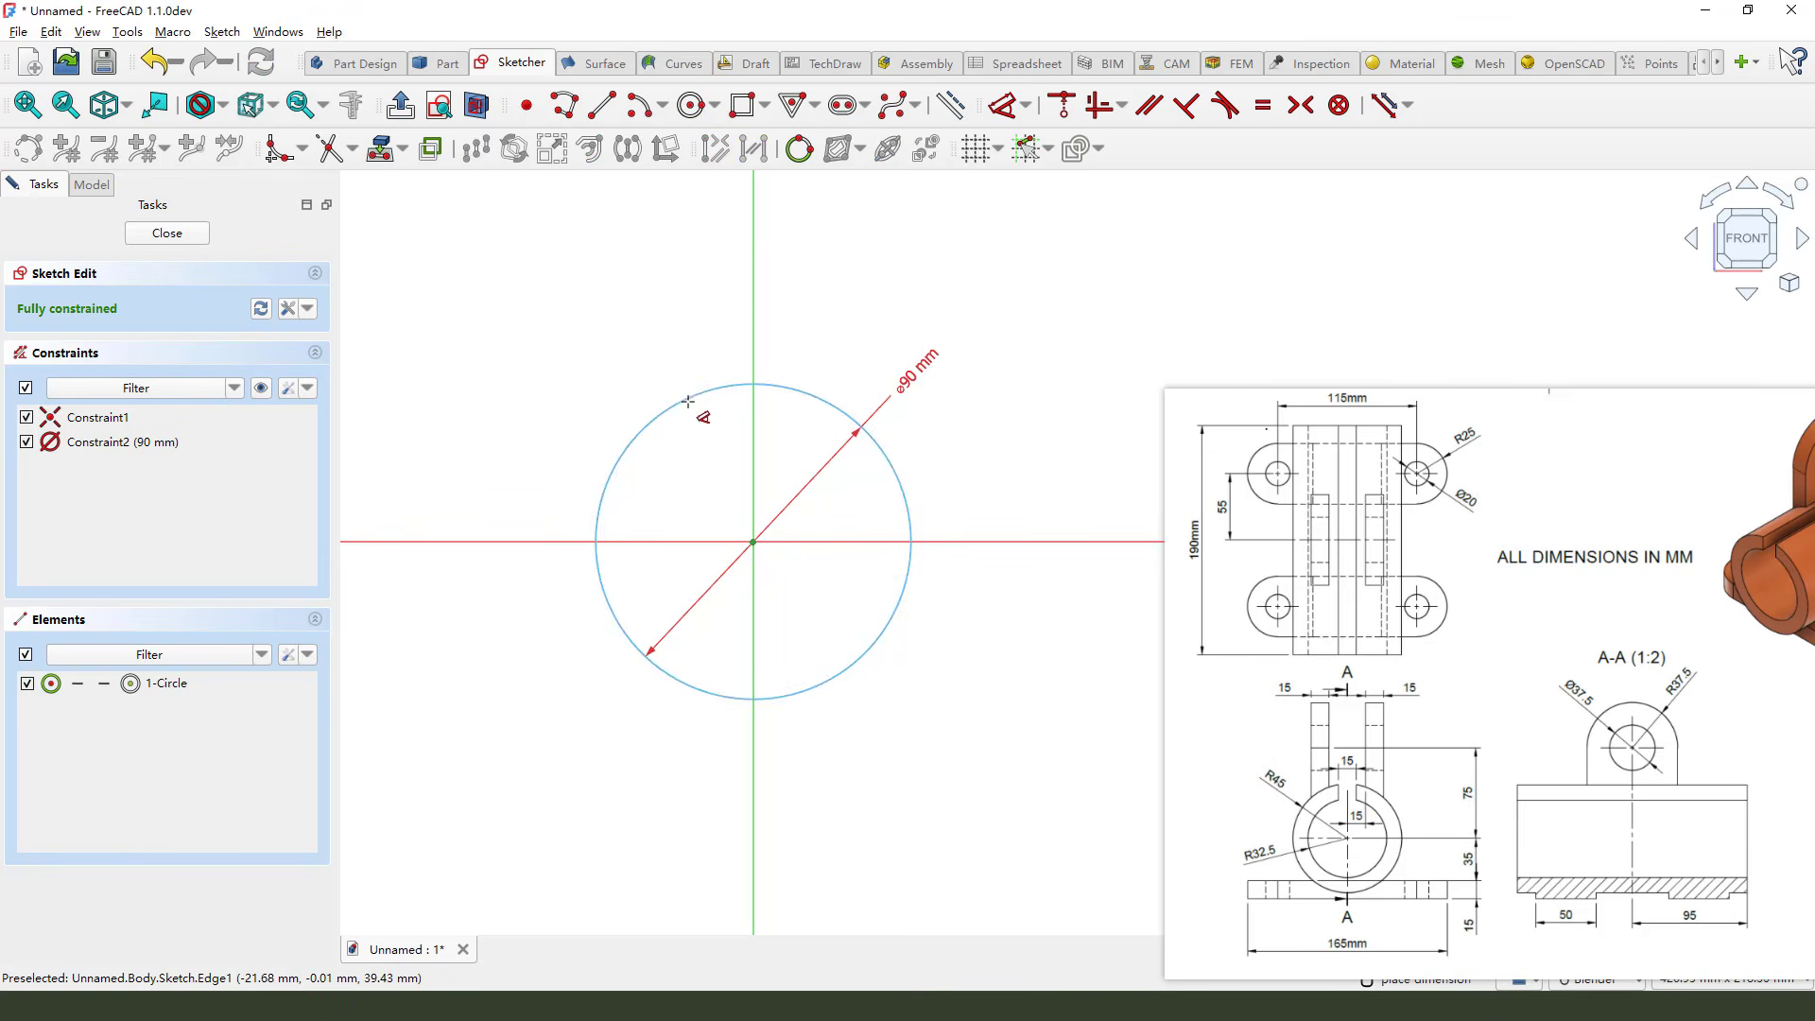
Close the sketch and pad the circle 190 mm symmetrically about the sketch plane
click(167, 232)
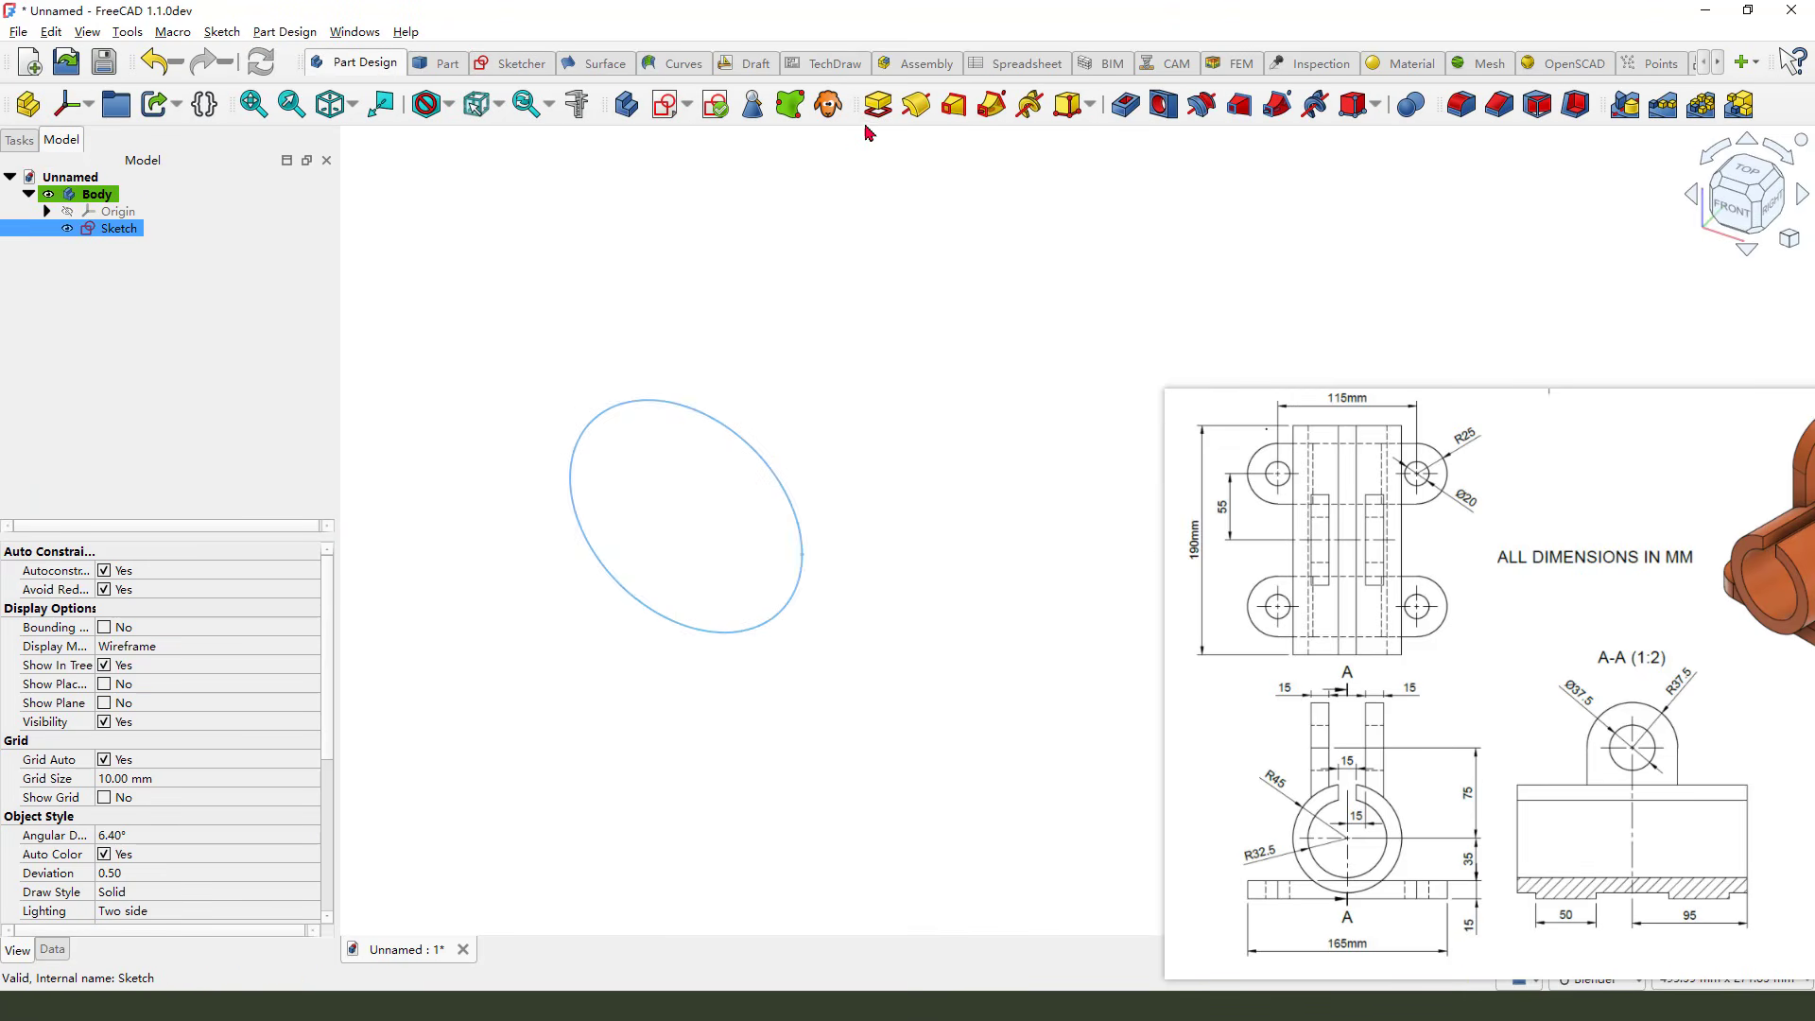
click(878, 106)
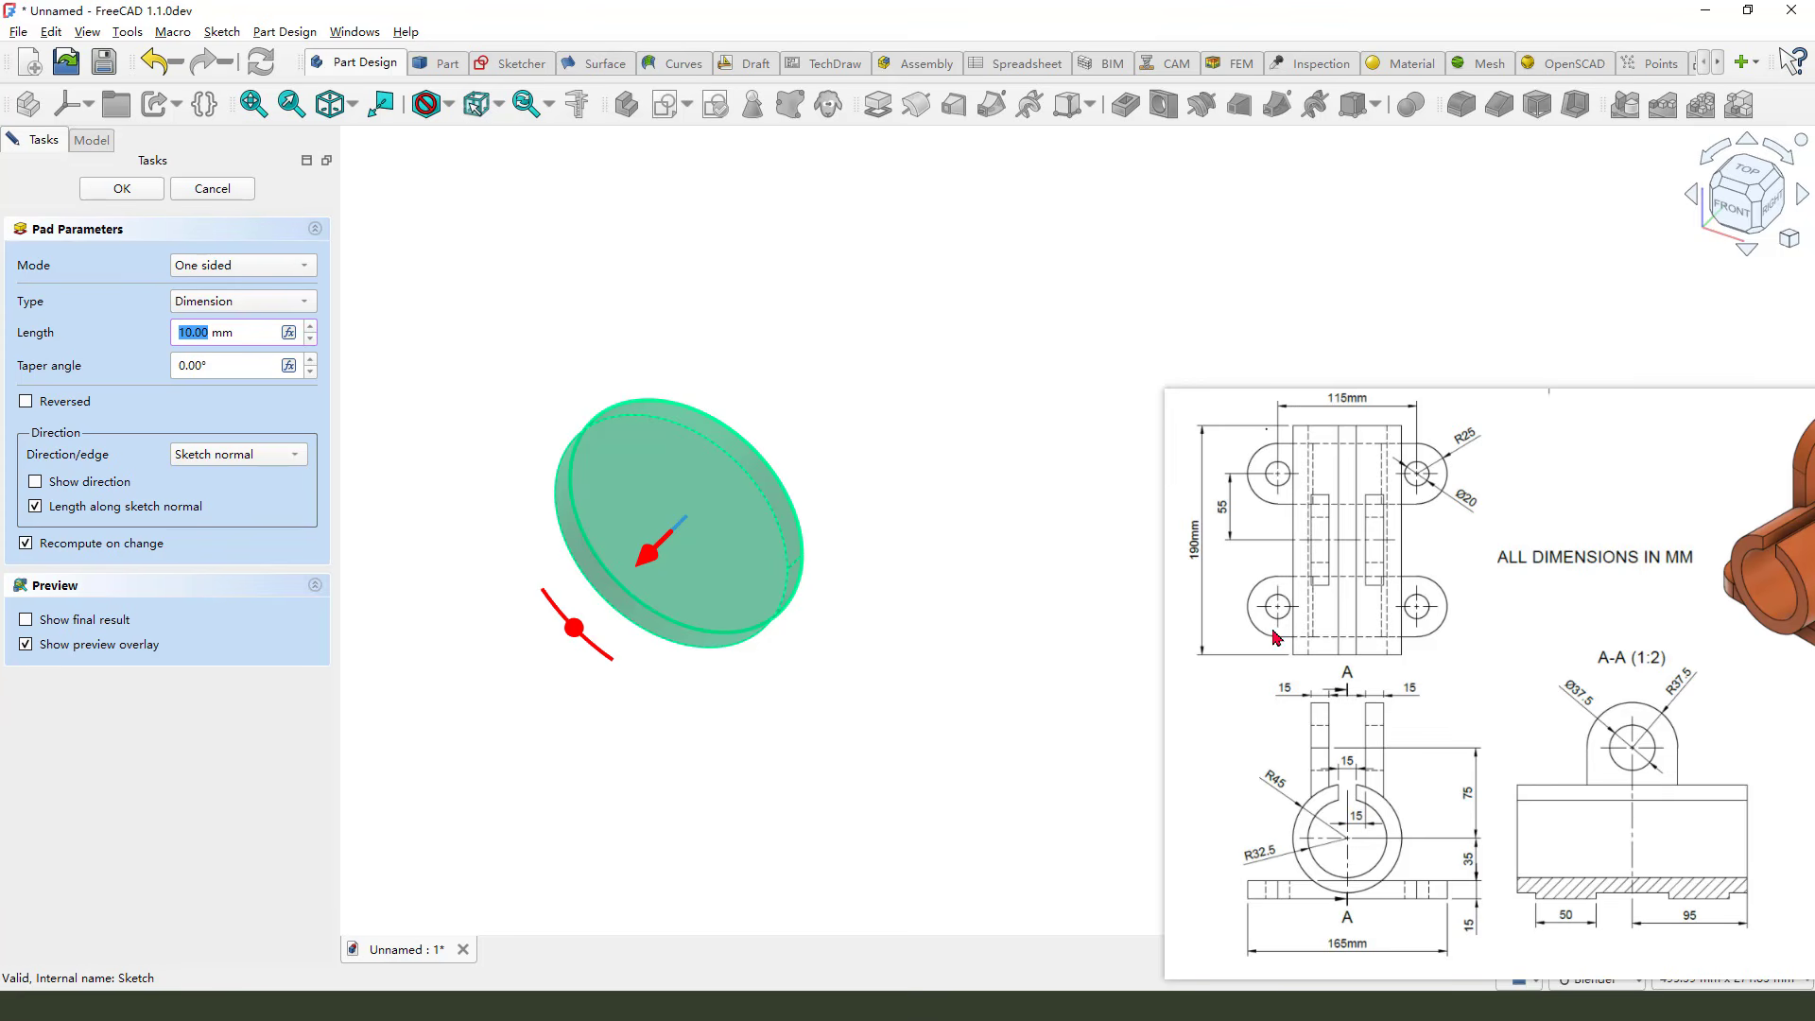
mouse_move(1200, 517)
mouse_down()
mouse_move(1170, 546)
mouse_move(1187, 588)
mouse_move(1206, 572)
mouse_up()
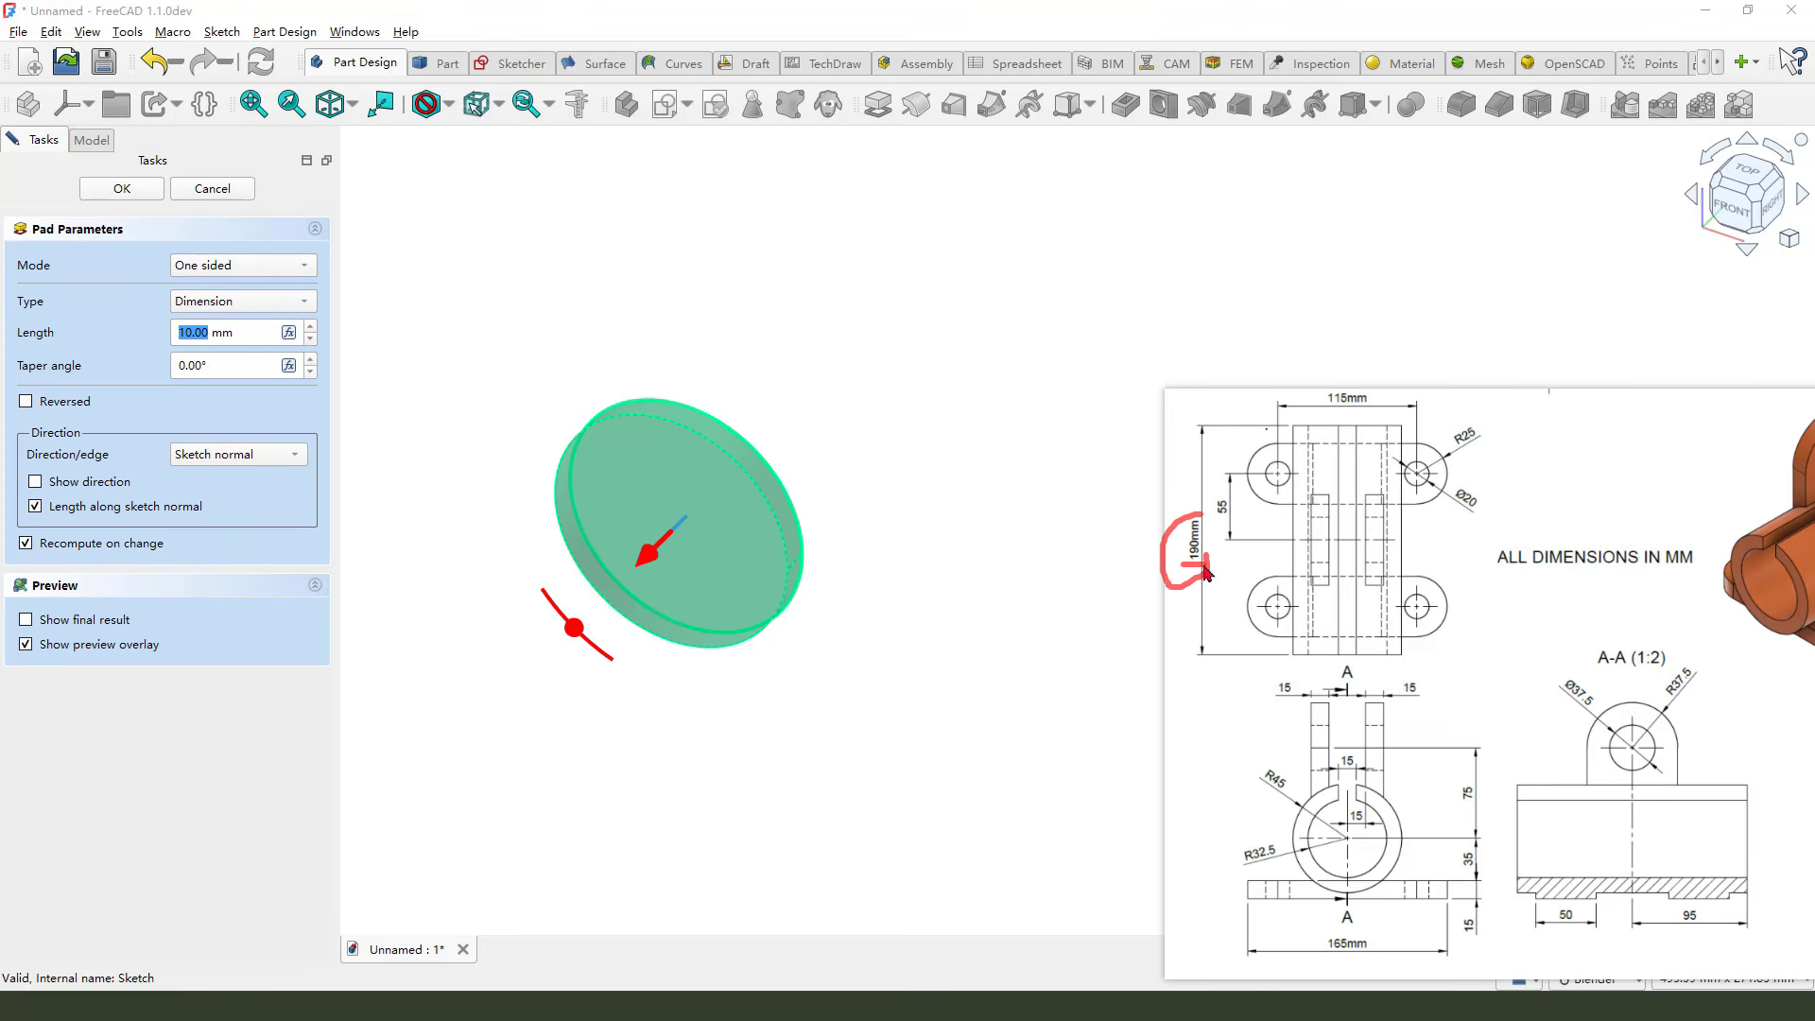
key(Escape)
drag(210, 330, 128, 346)
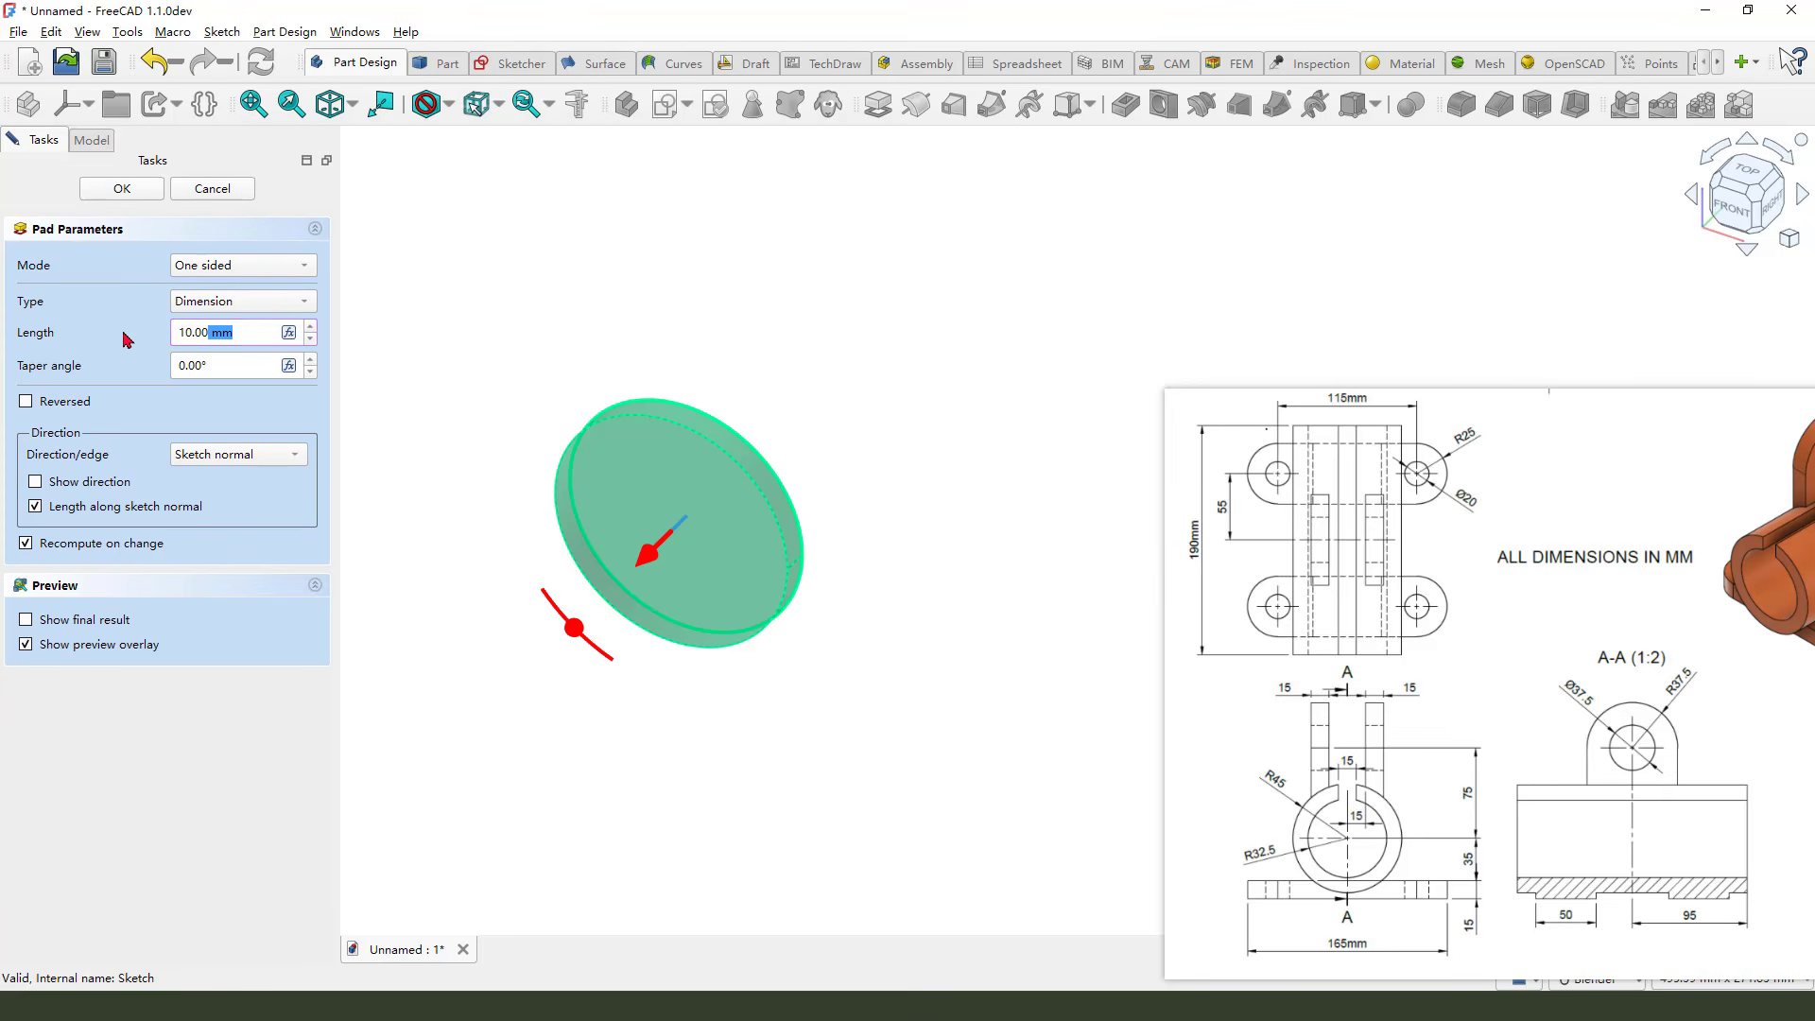
click(211, 332)
double_click(182, 335)
text(1)
click(281, 268)
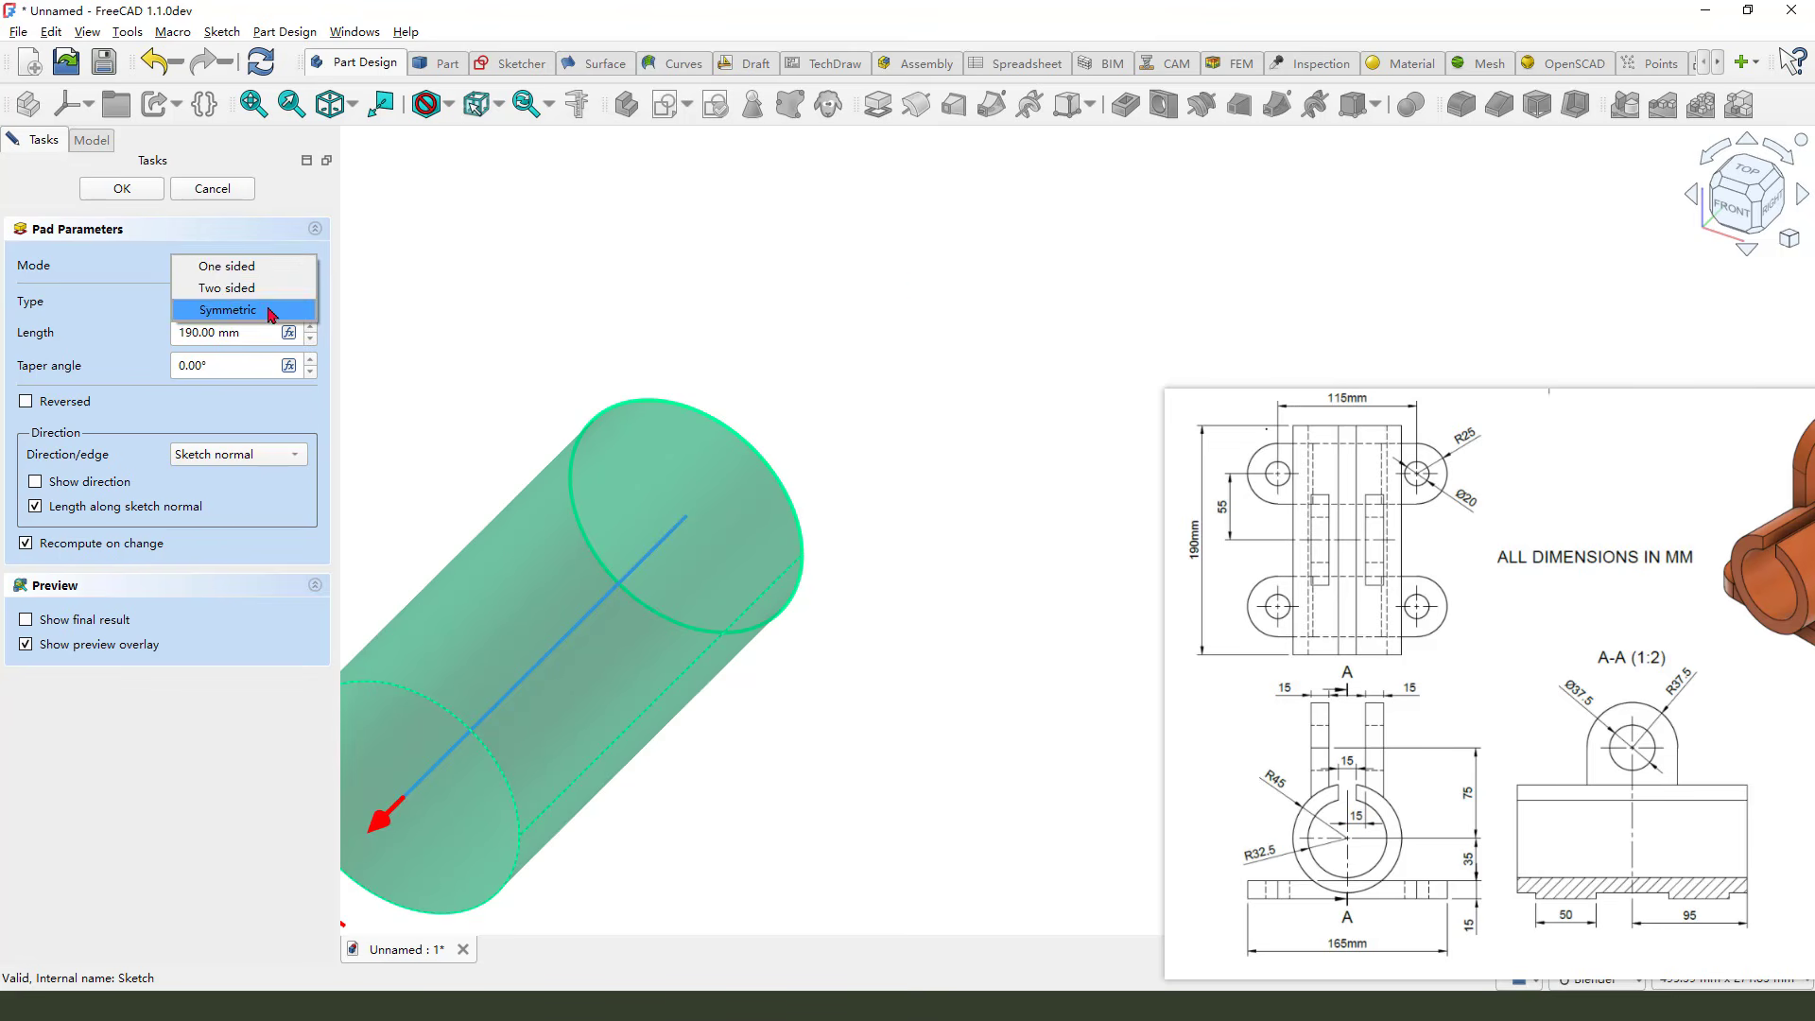
click(275, 310)
key(Return)
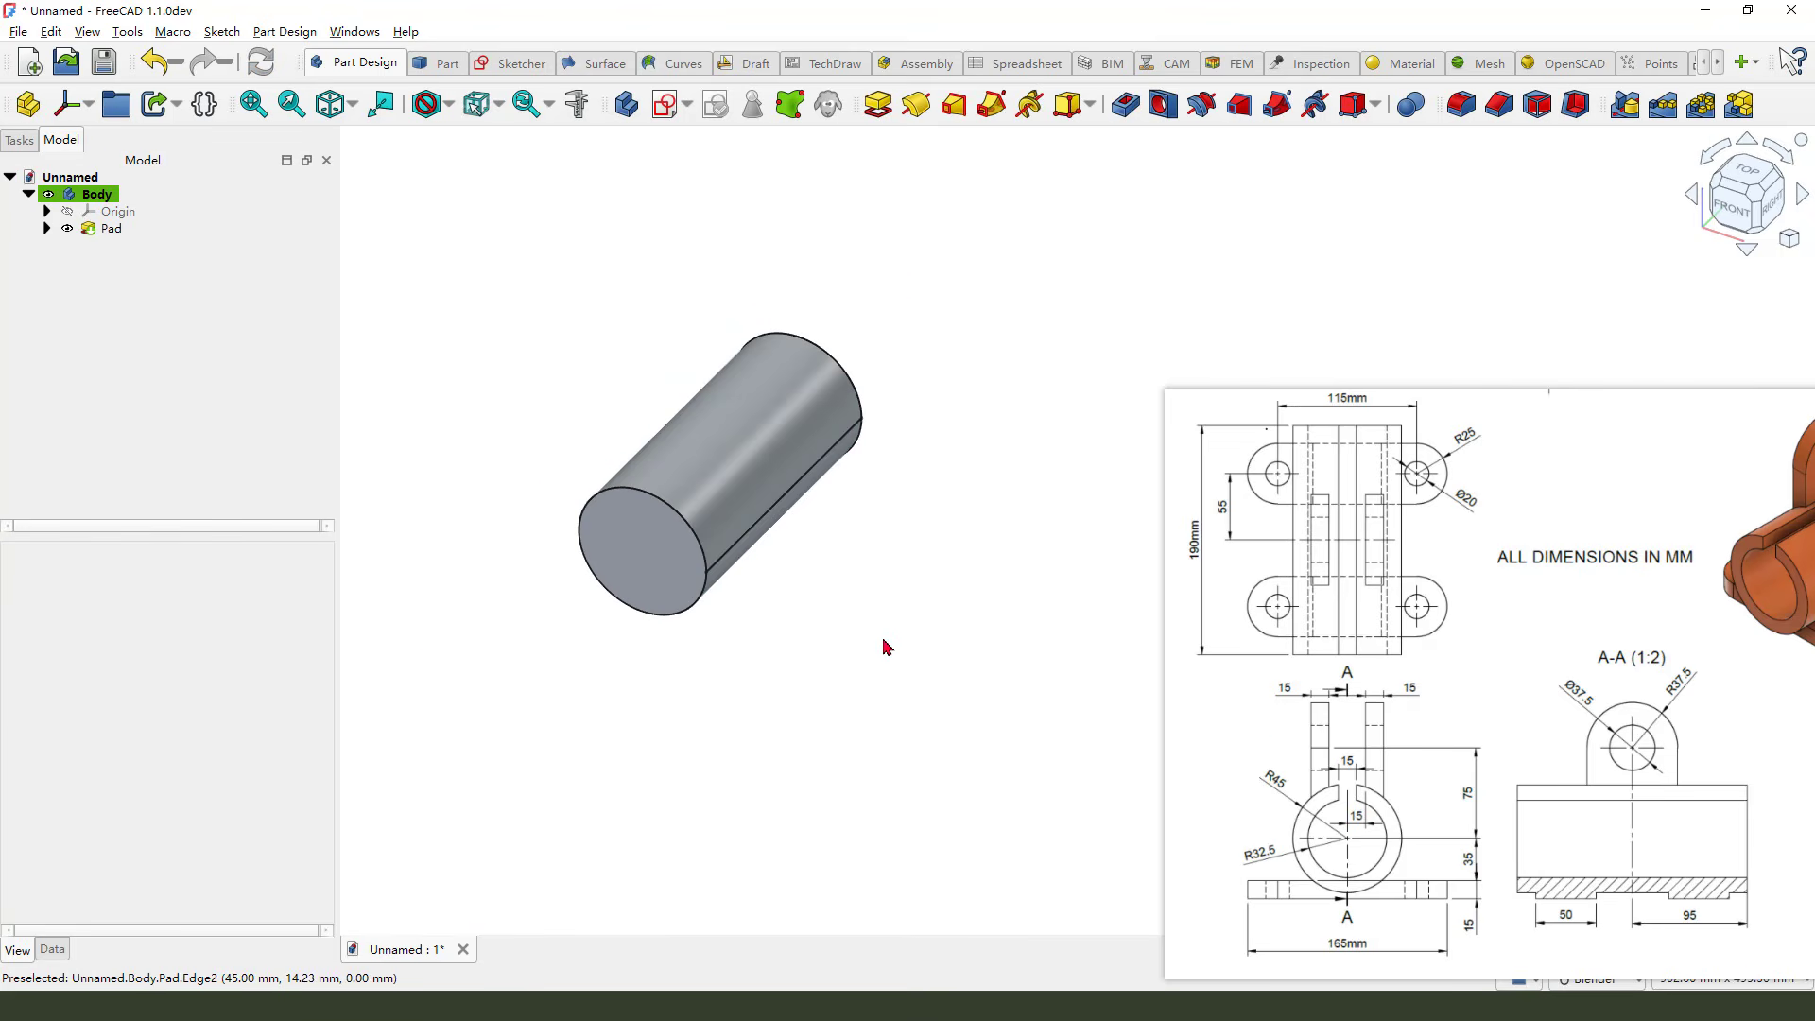
Create a new sketch attached to the XY plane
mouse_move(1244, 449)
mouse_down()
mouse_move(1460, 452)
mouse_move(1447, 510)
mouse_move(1250, 484)
mouse_move(1272, 458)
mouse_up()
mouse_move(1565, 417)
mouse_down()
mouse_move(1477, 470)
mouse_move(1494, 477)
mouse_up()
key(Escape)
click(667, 106)
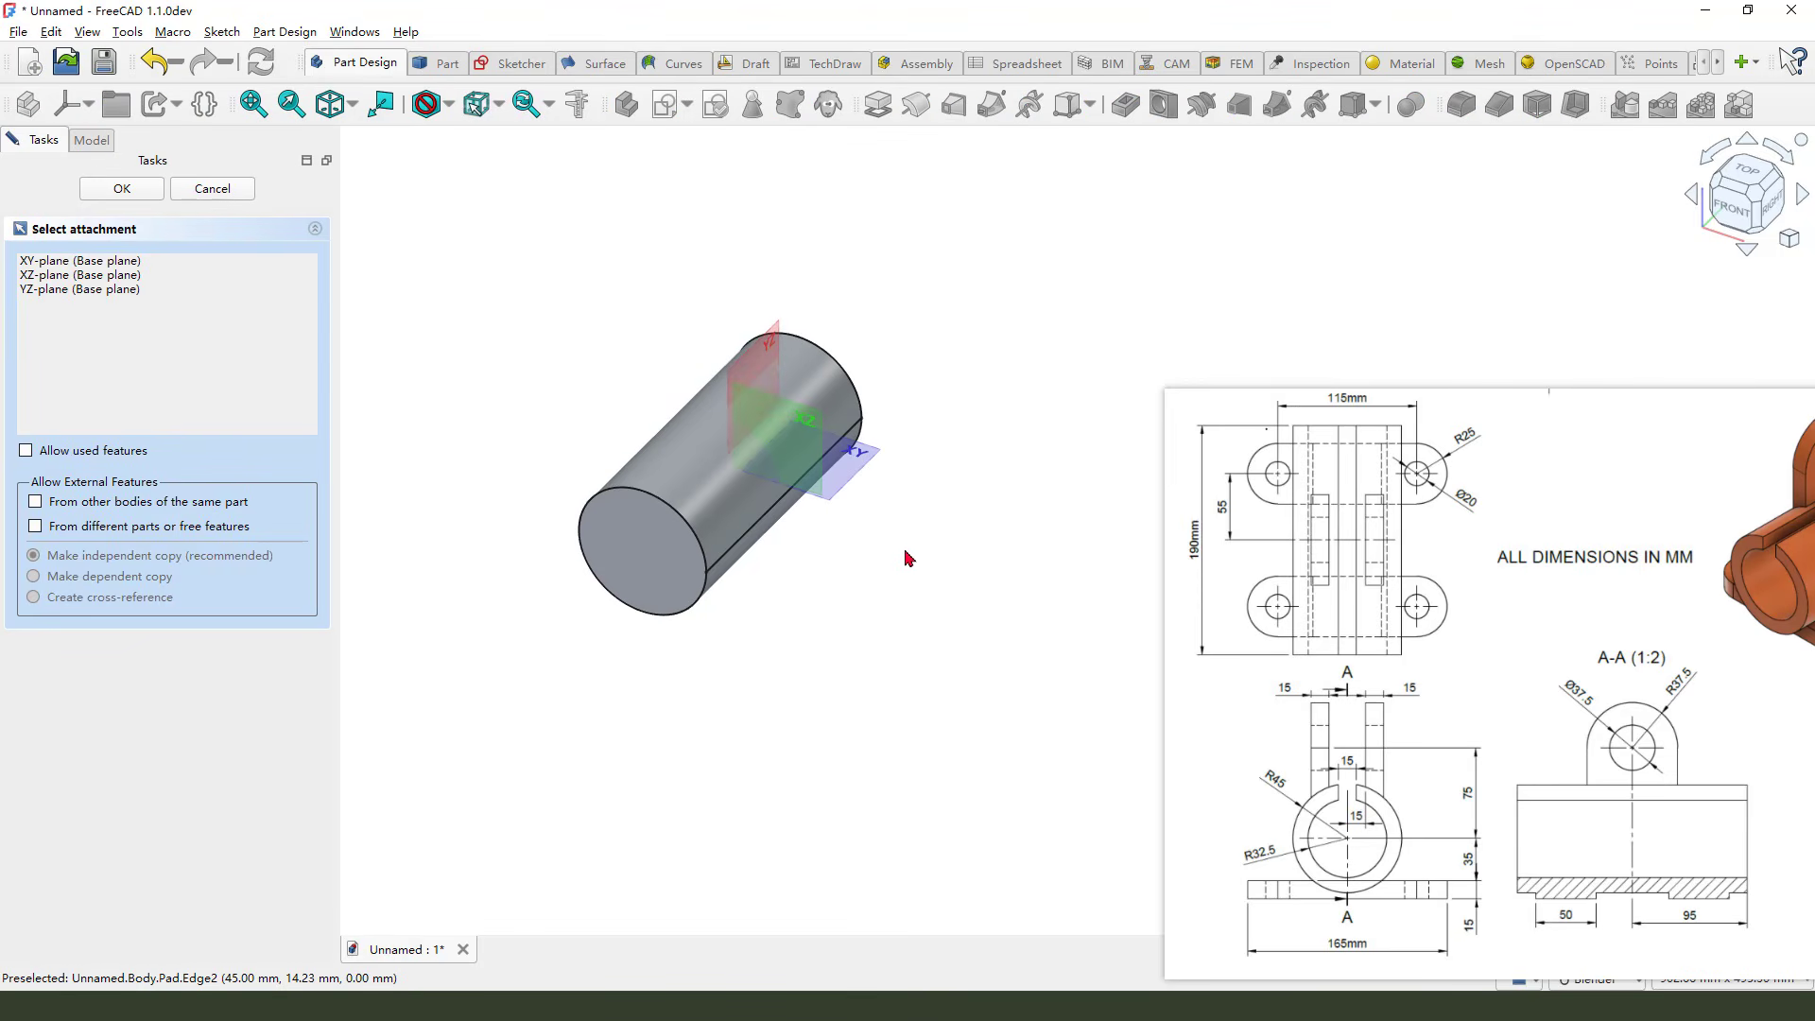
click(887, 464)
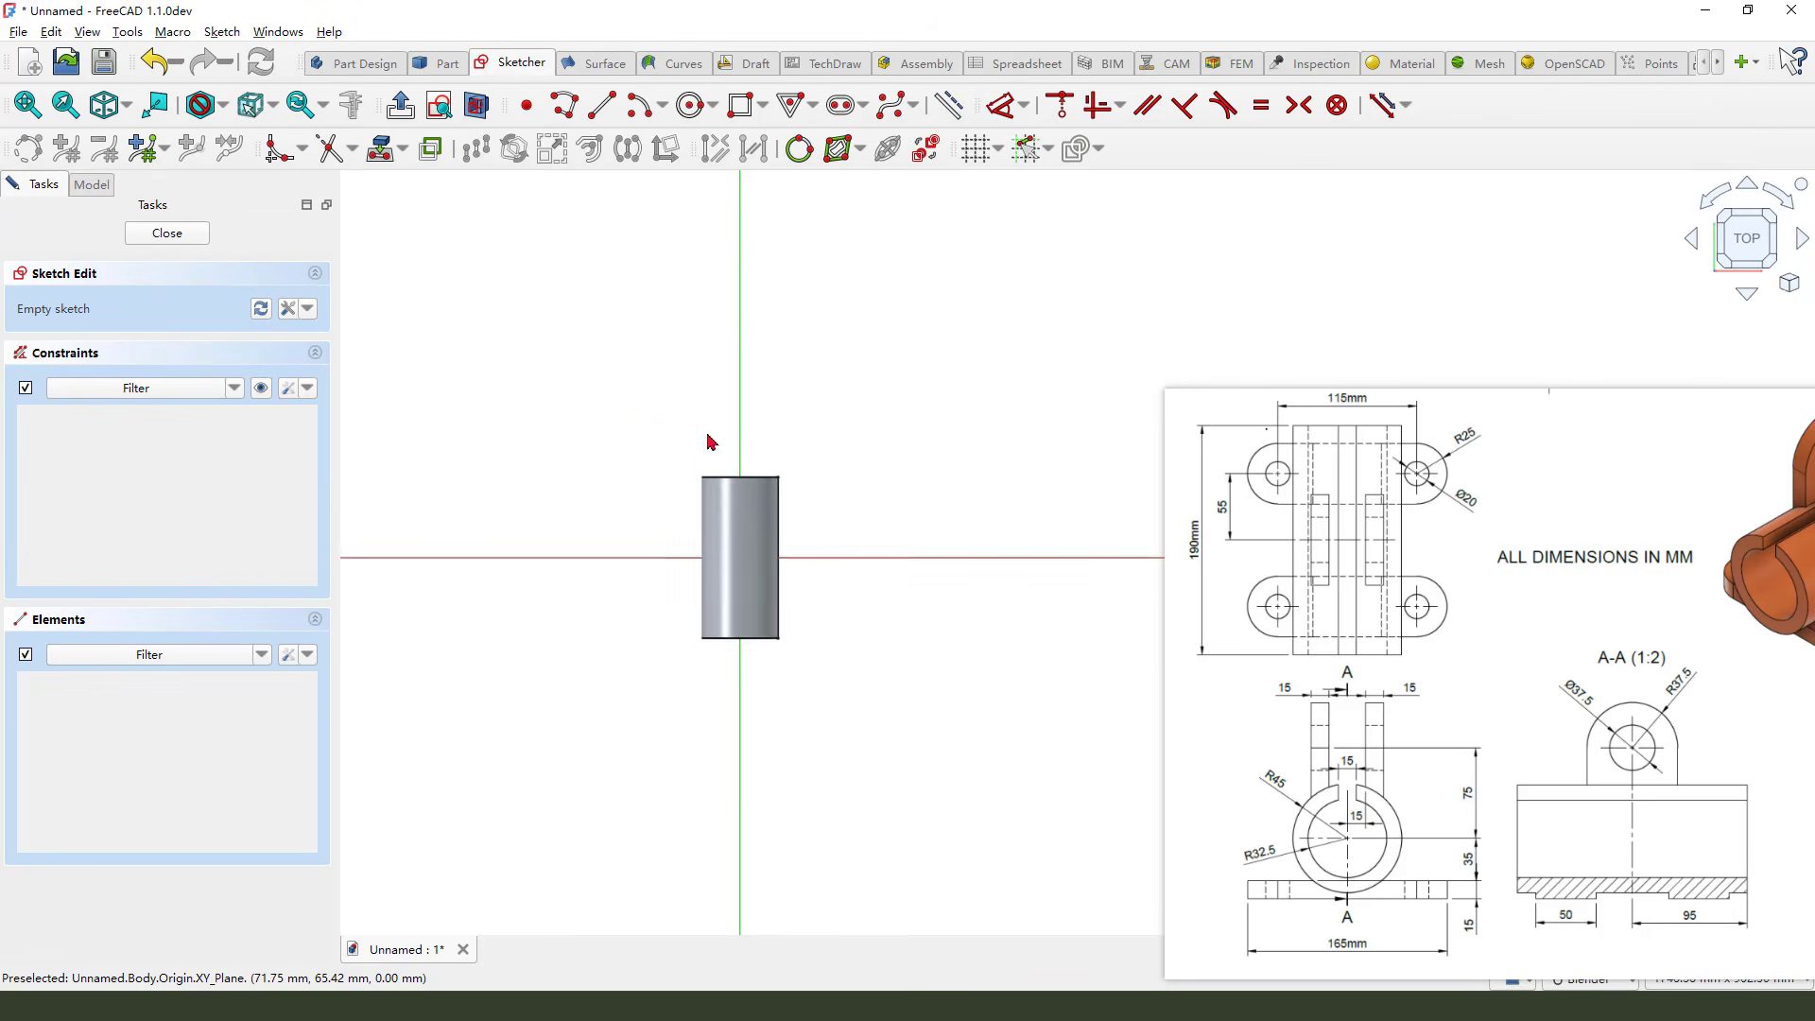
Draw a horizontal slot about 220 mm long crossing the cylinder above the horizontal axis
click(840, 111)
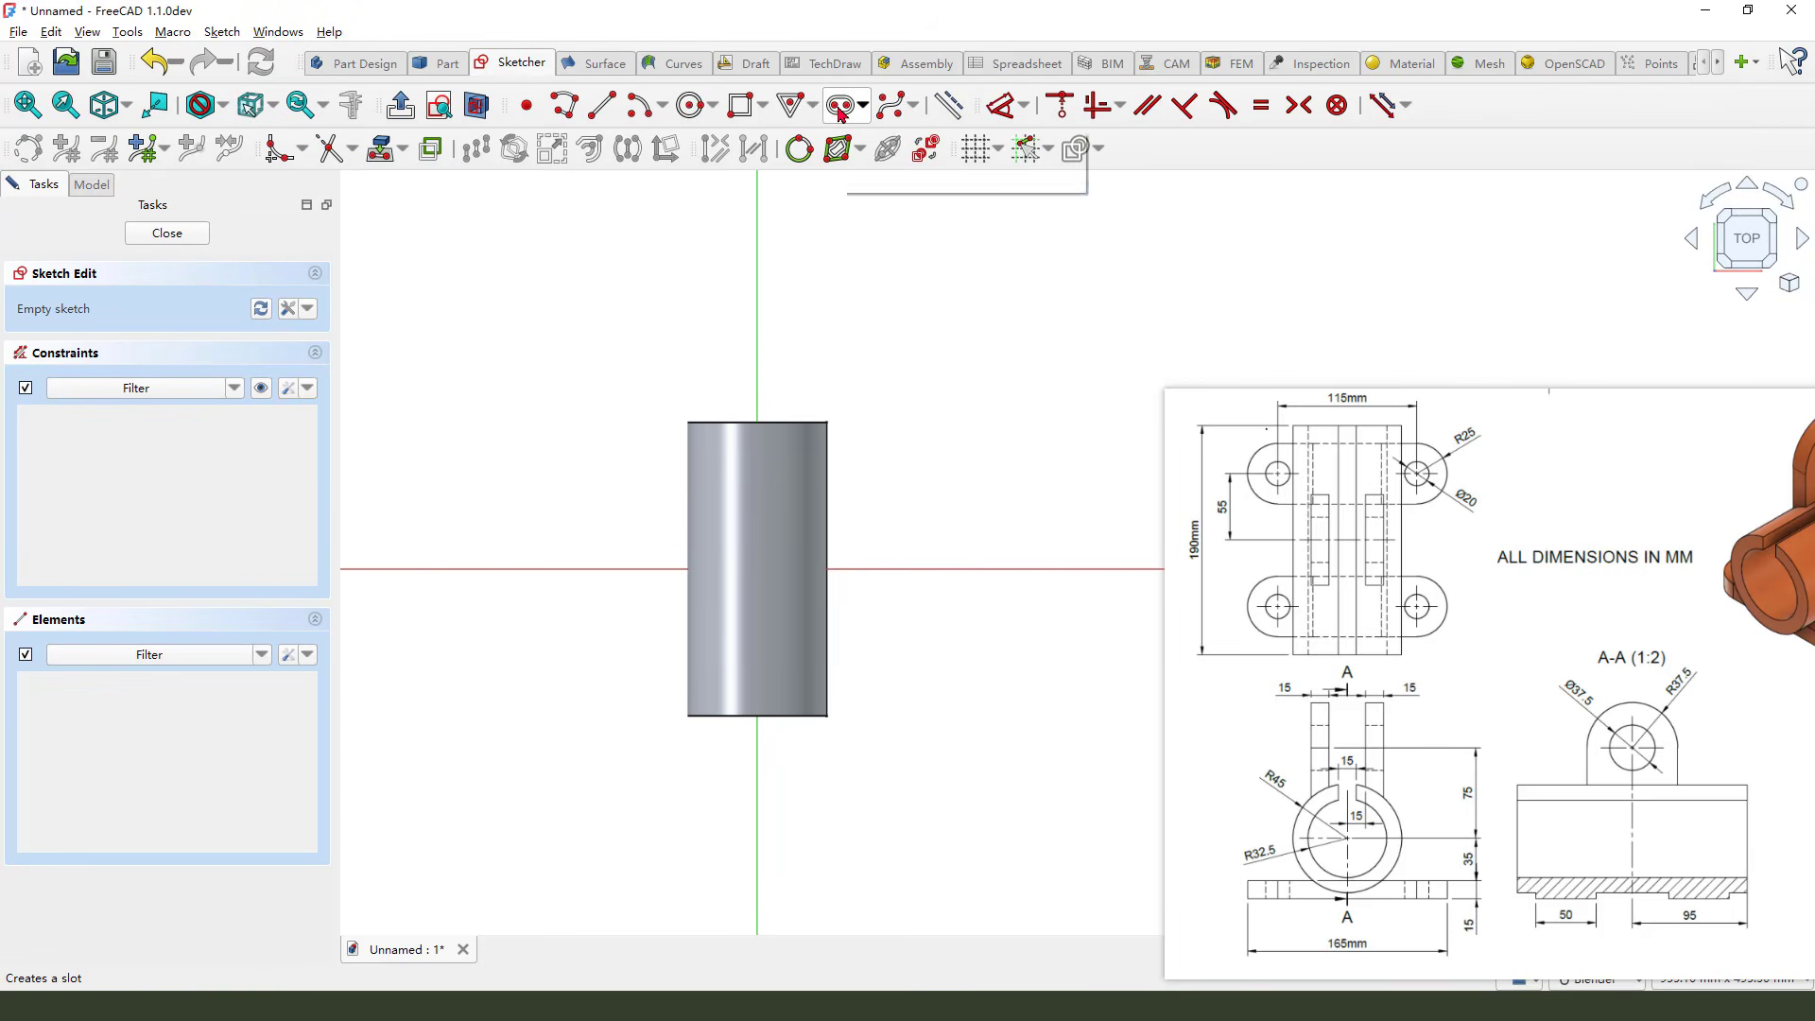
click(617, 476)
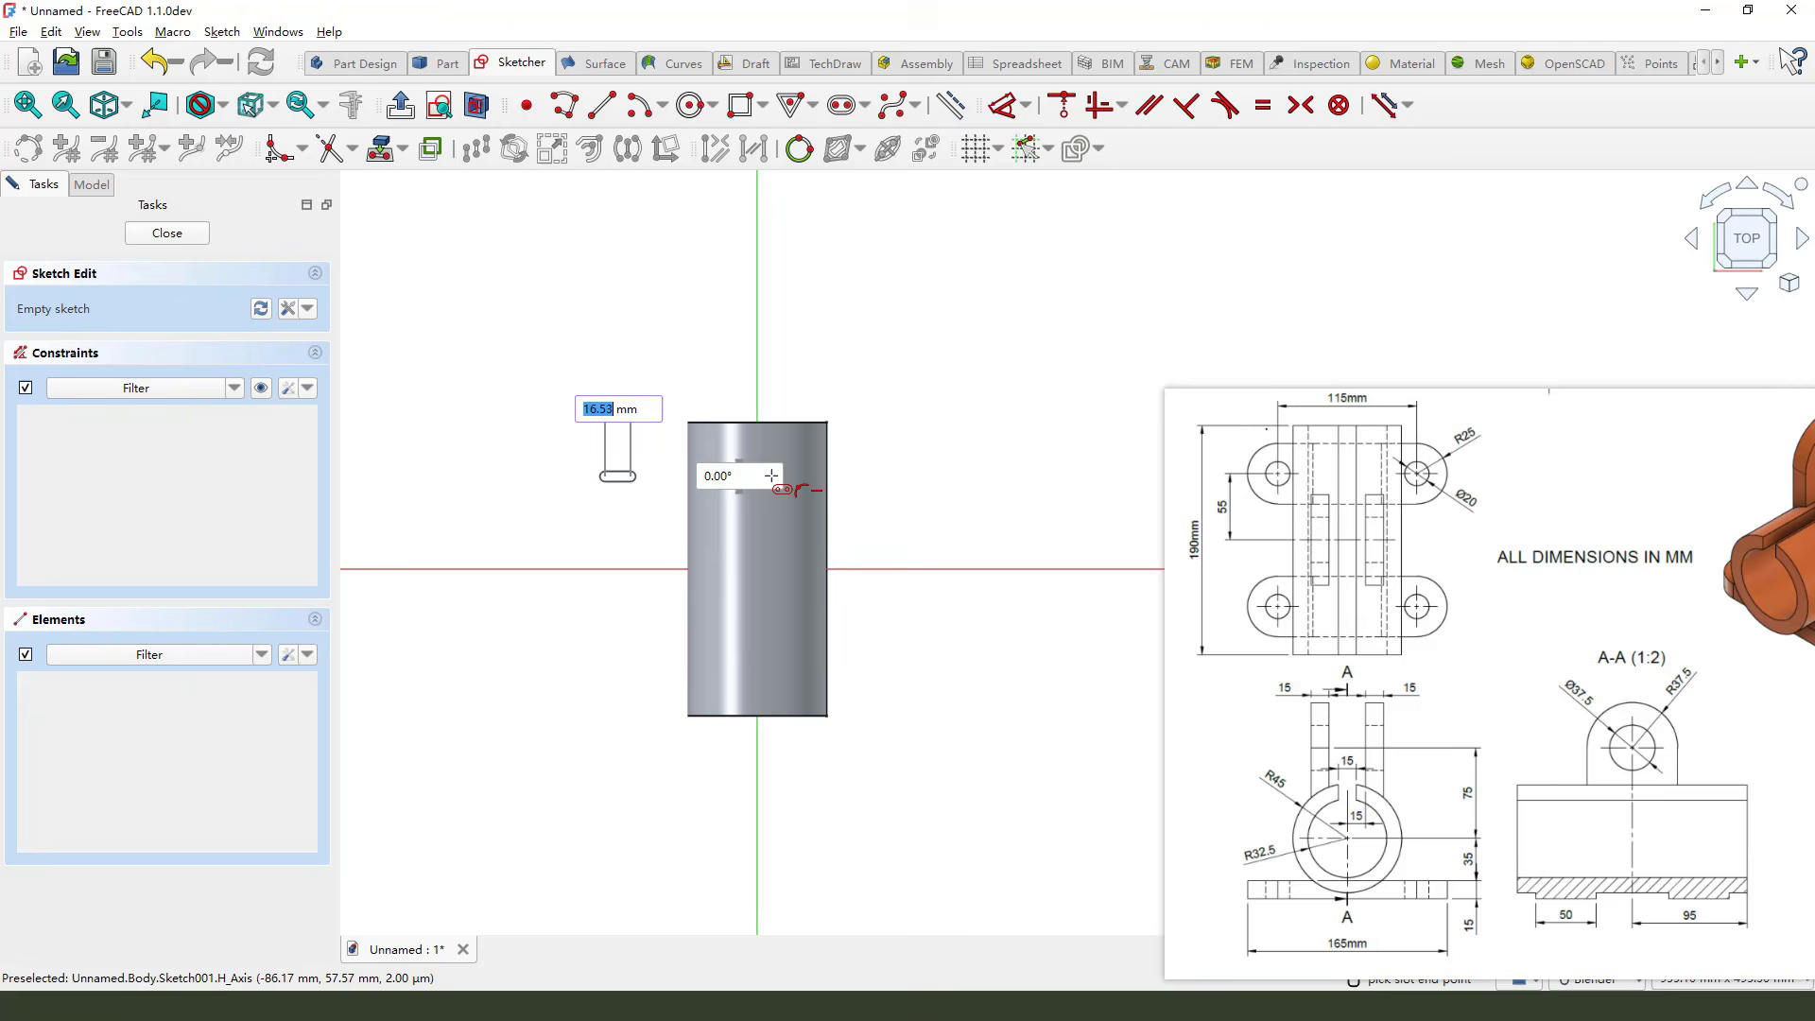
click(941, 479)
click(937, 409)
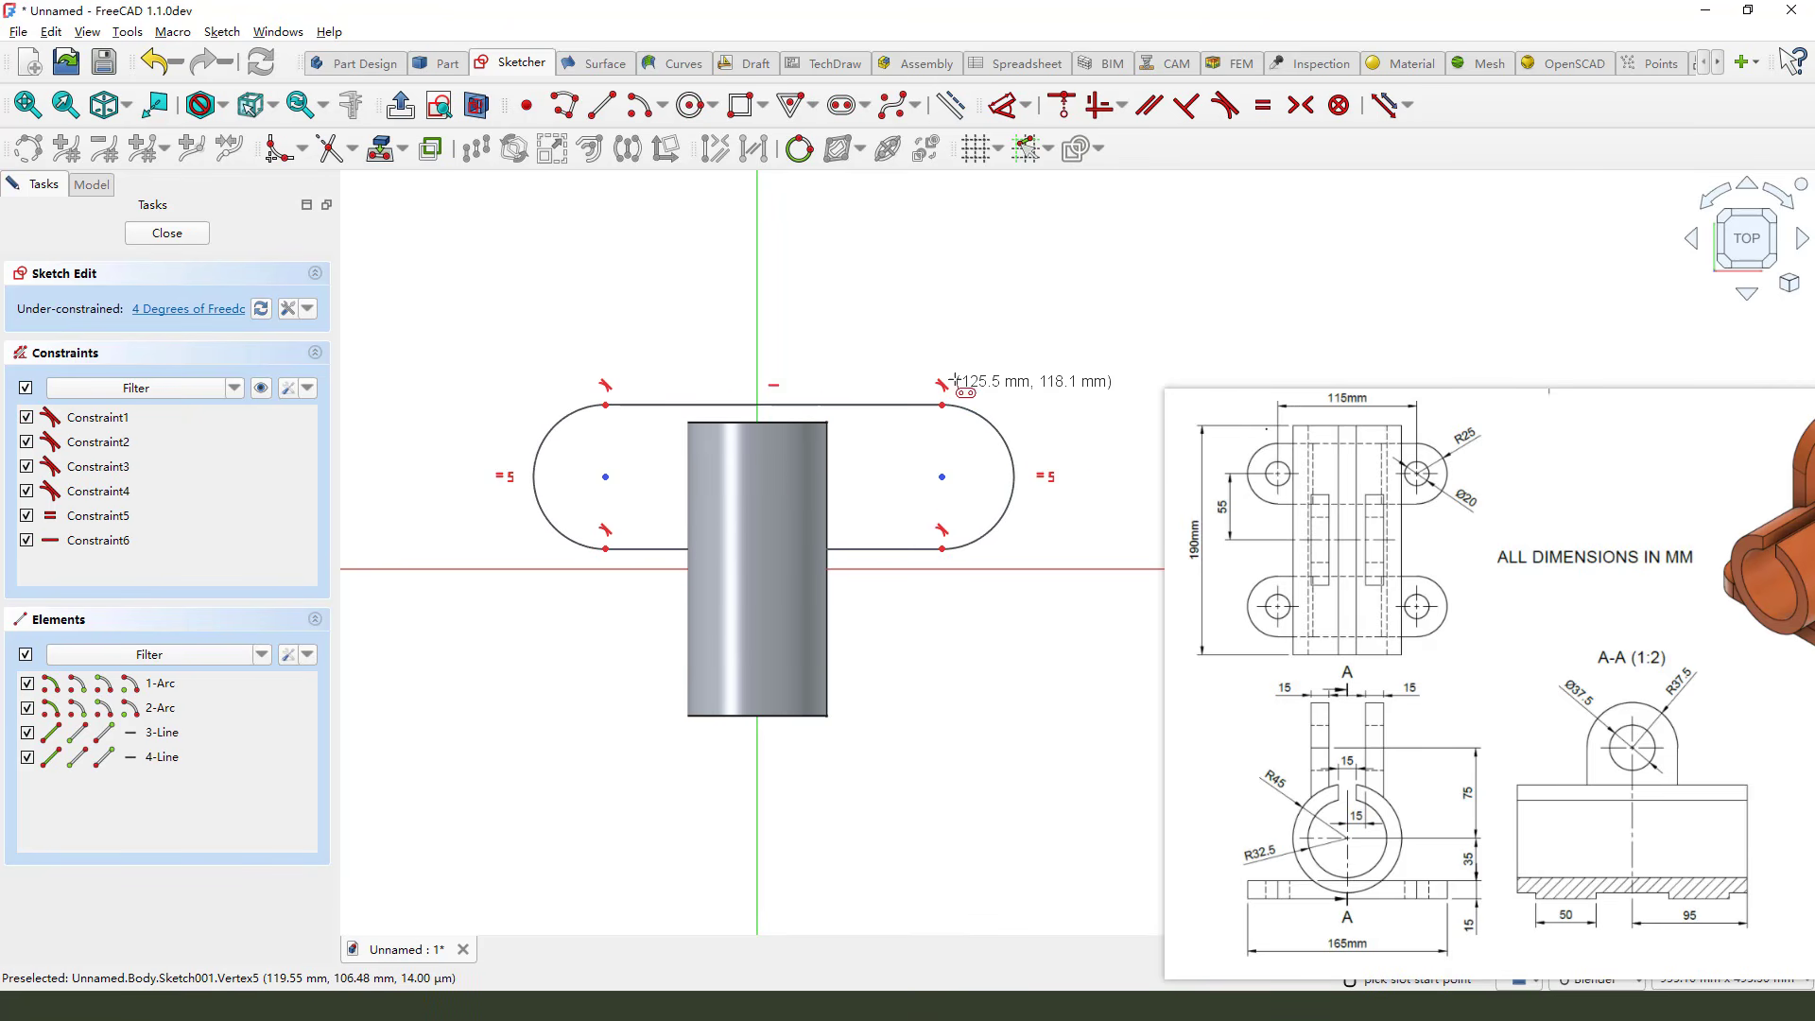
Constrain the slot's two arc centres to be symmetric about the vertical axis
click(943, 479)
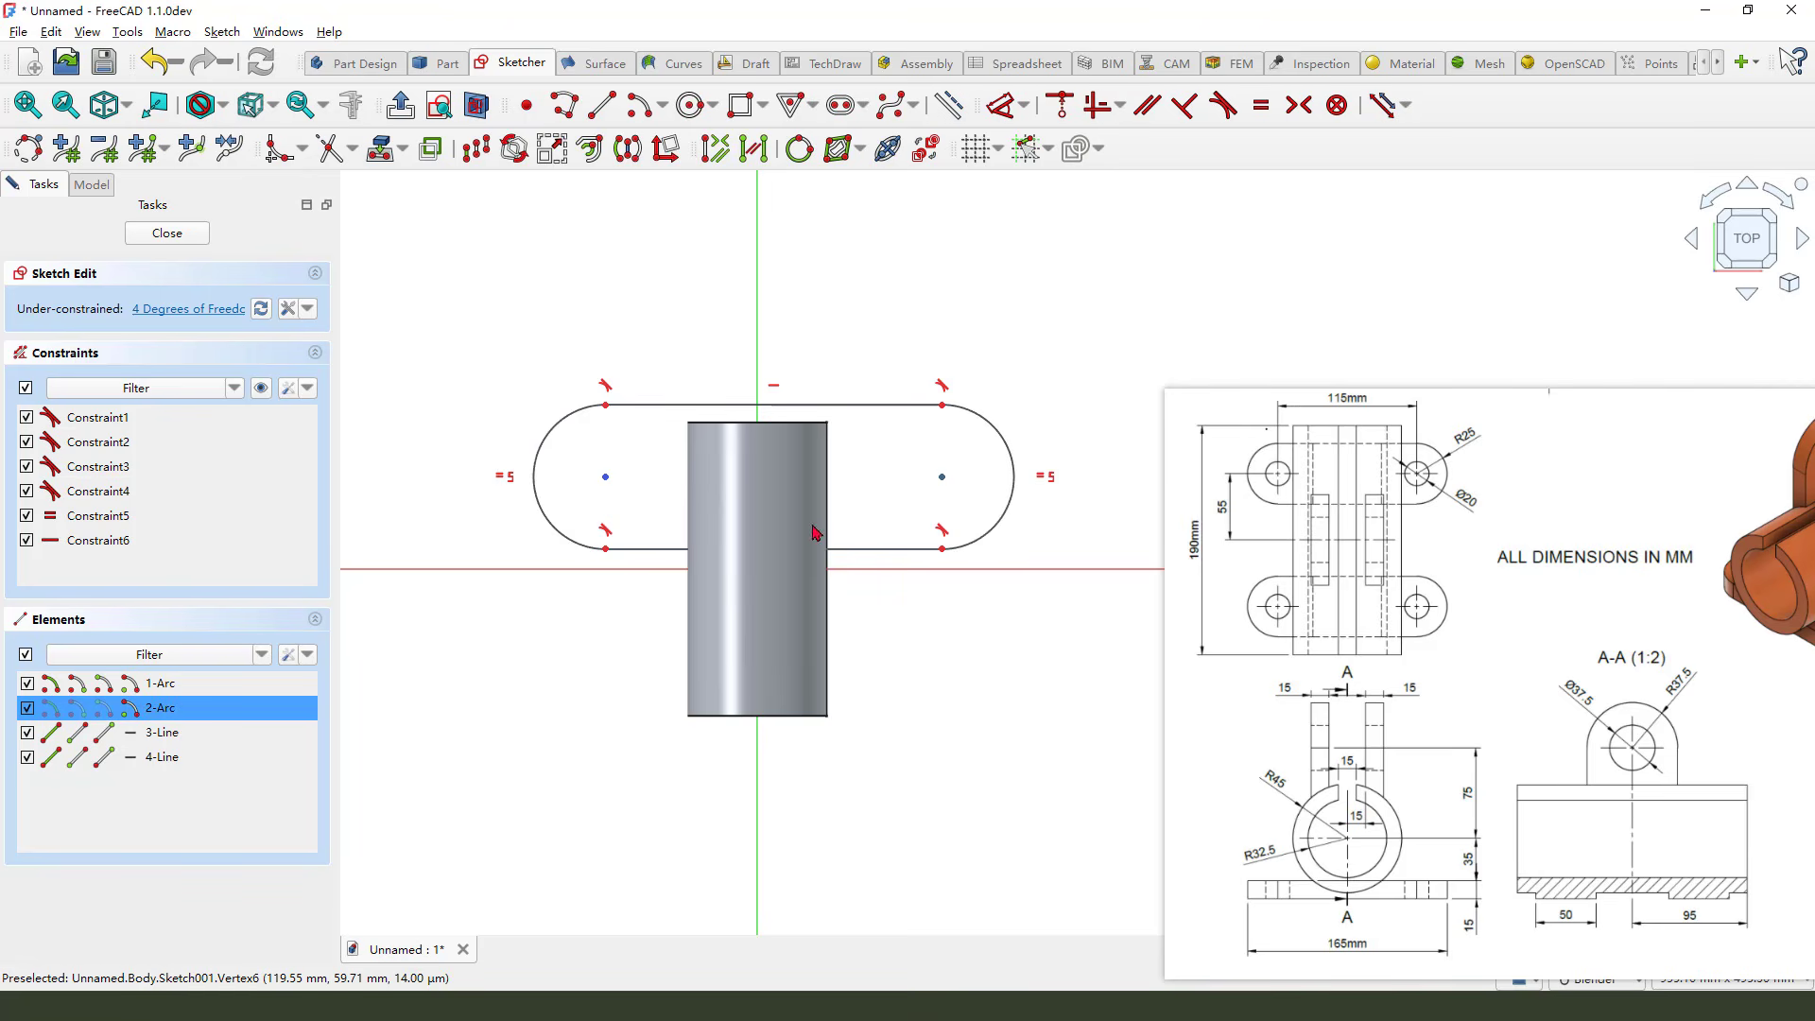
click(606, 478)
click(758, 366)
click(1298, 104)
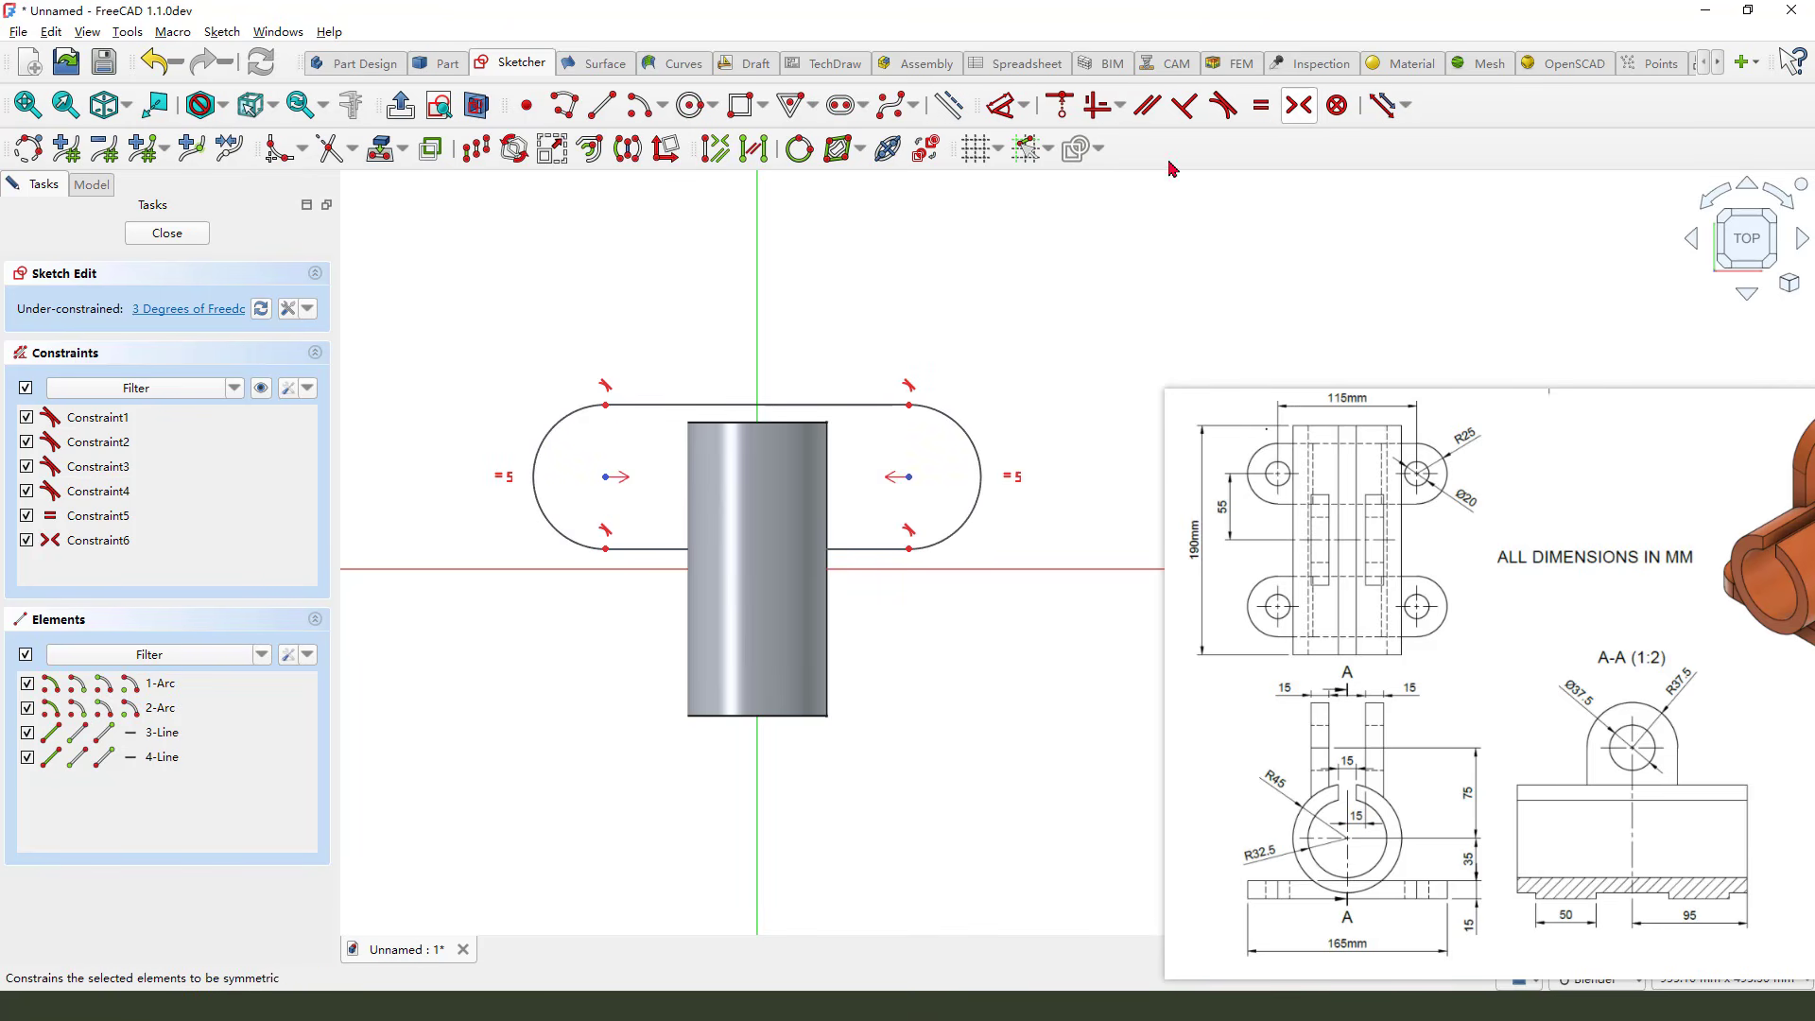
Set the radius of the slot's end arc to 25 mm
click(1002, 106)
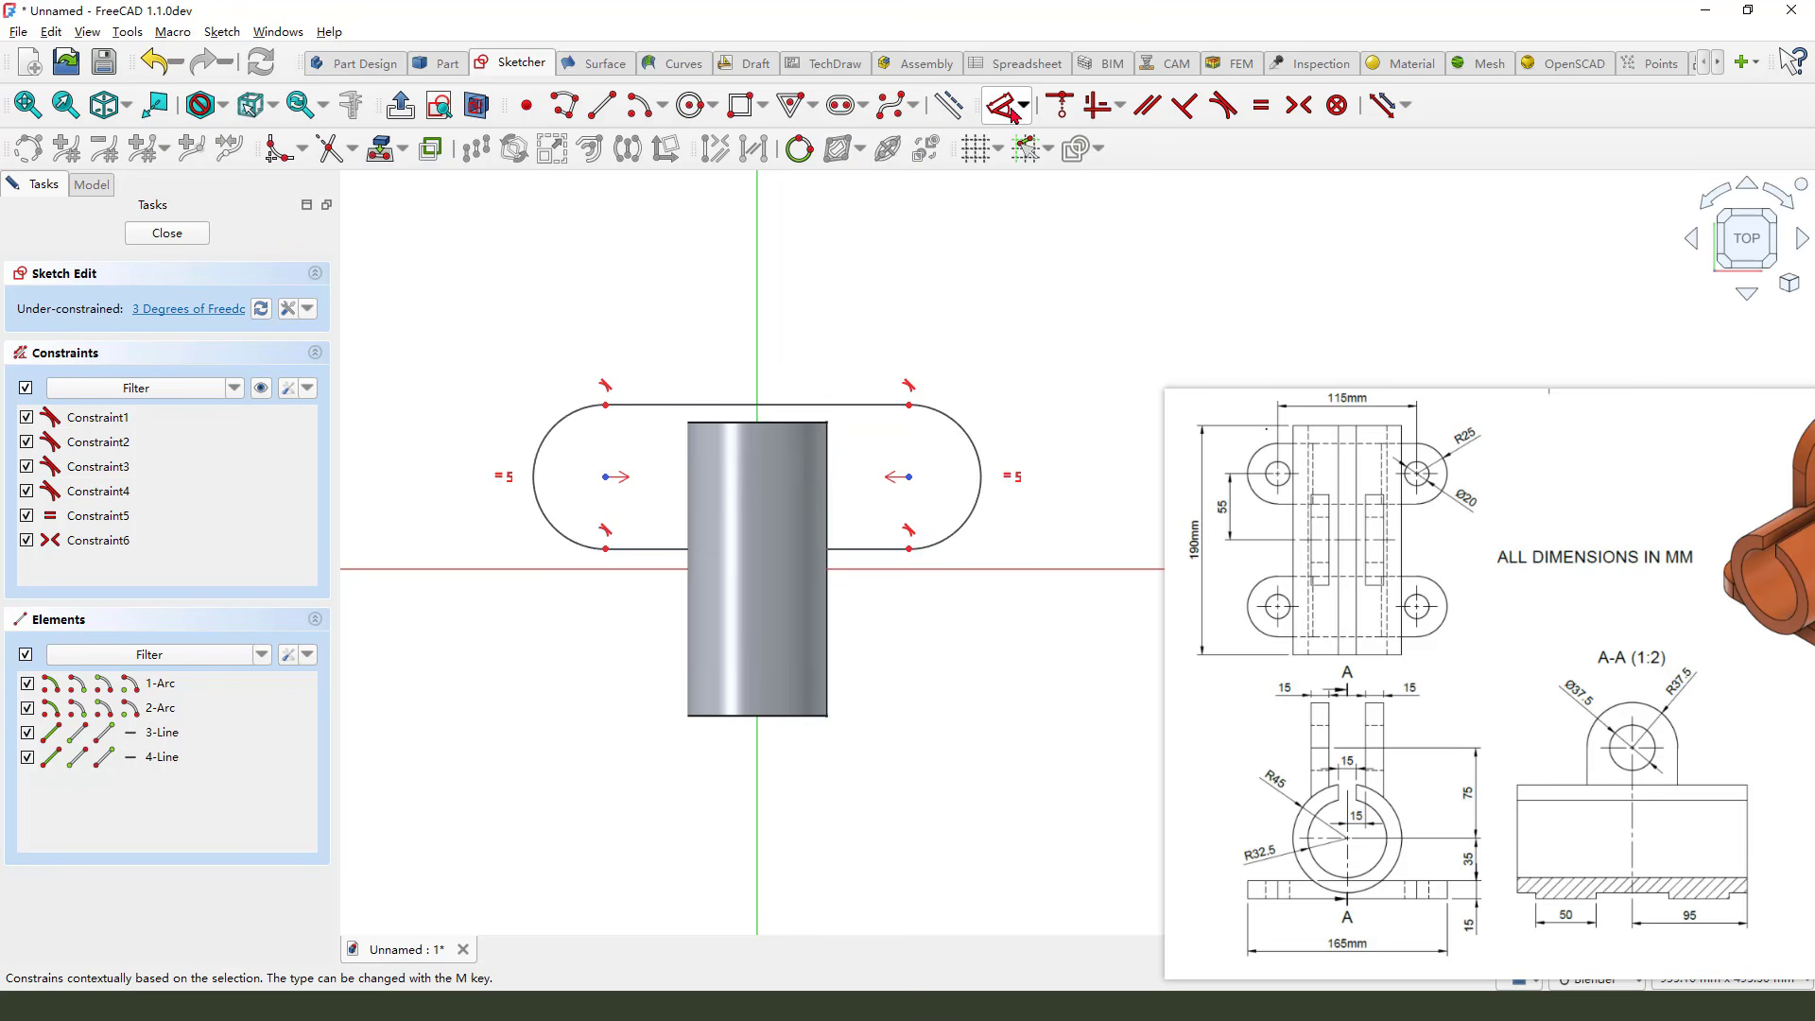
click(963, 438)
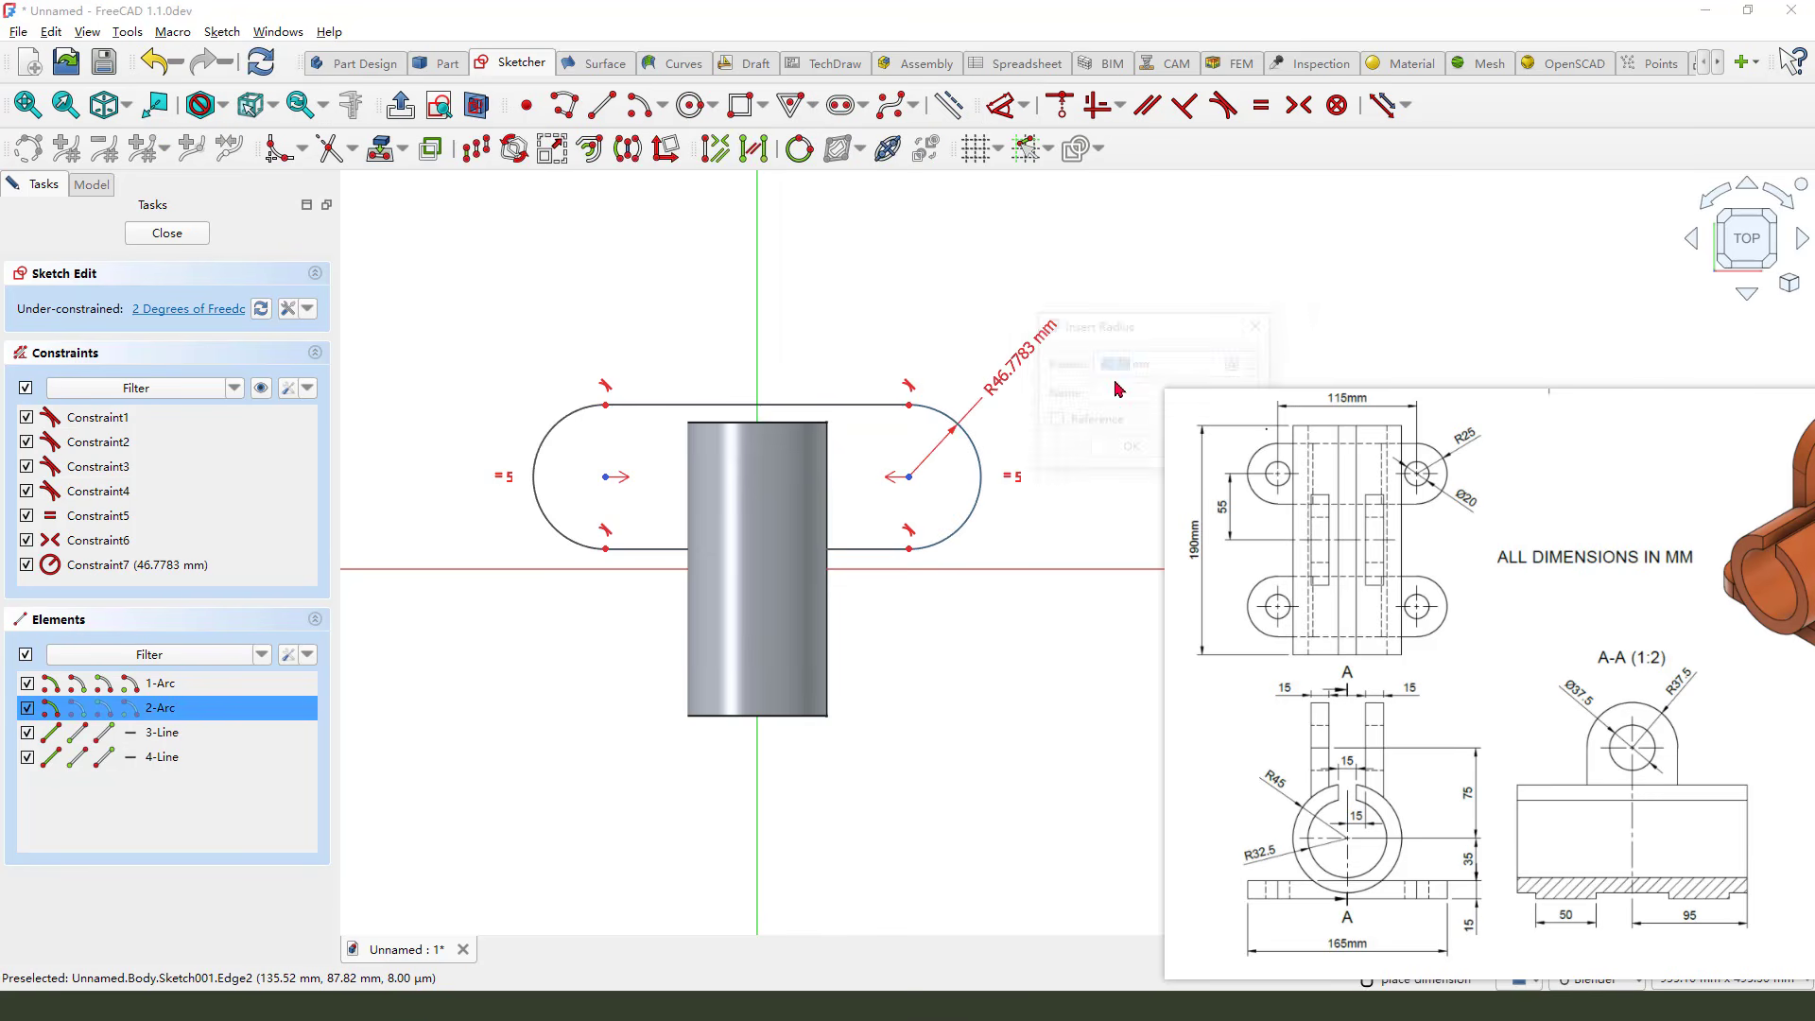
click(988, 387)
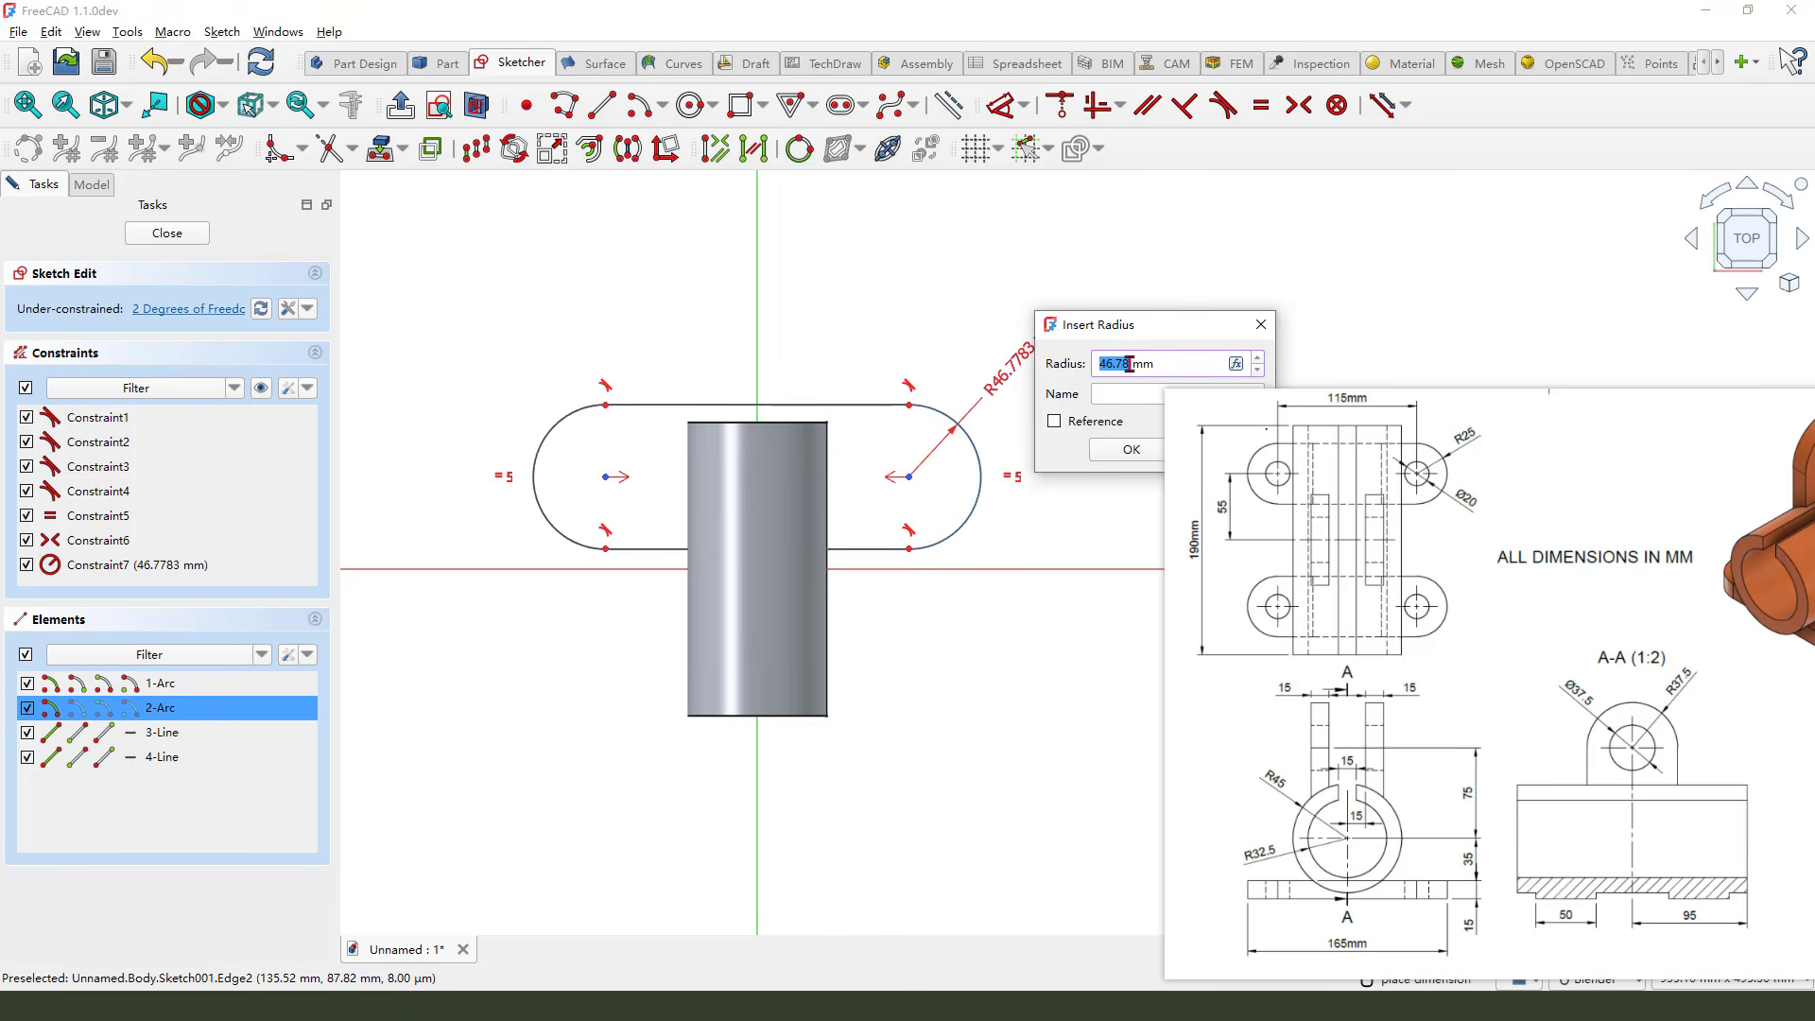
text(25)
click(1127, 449)
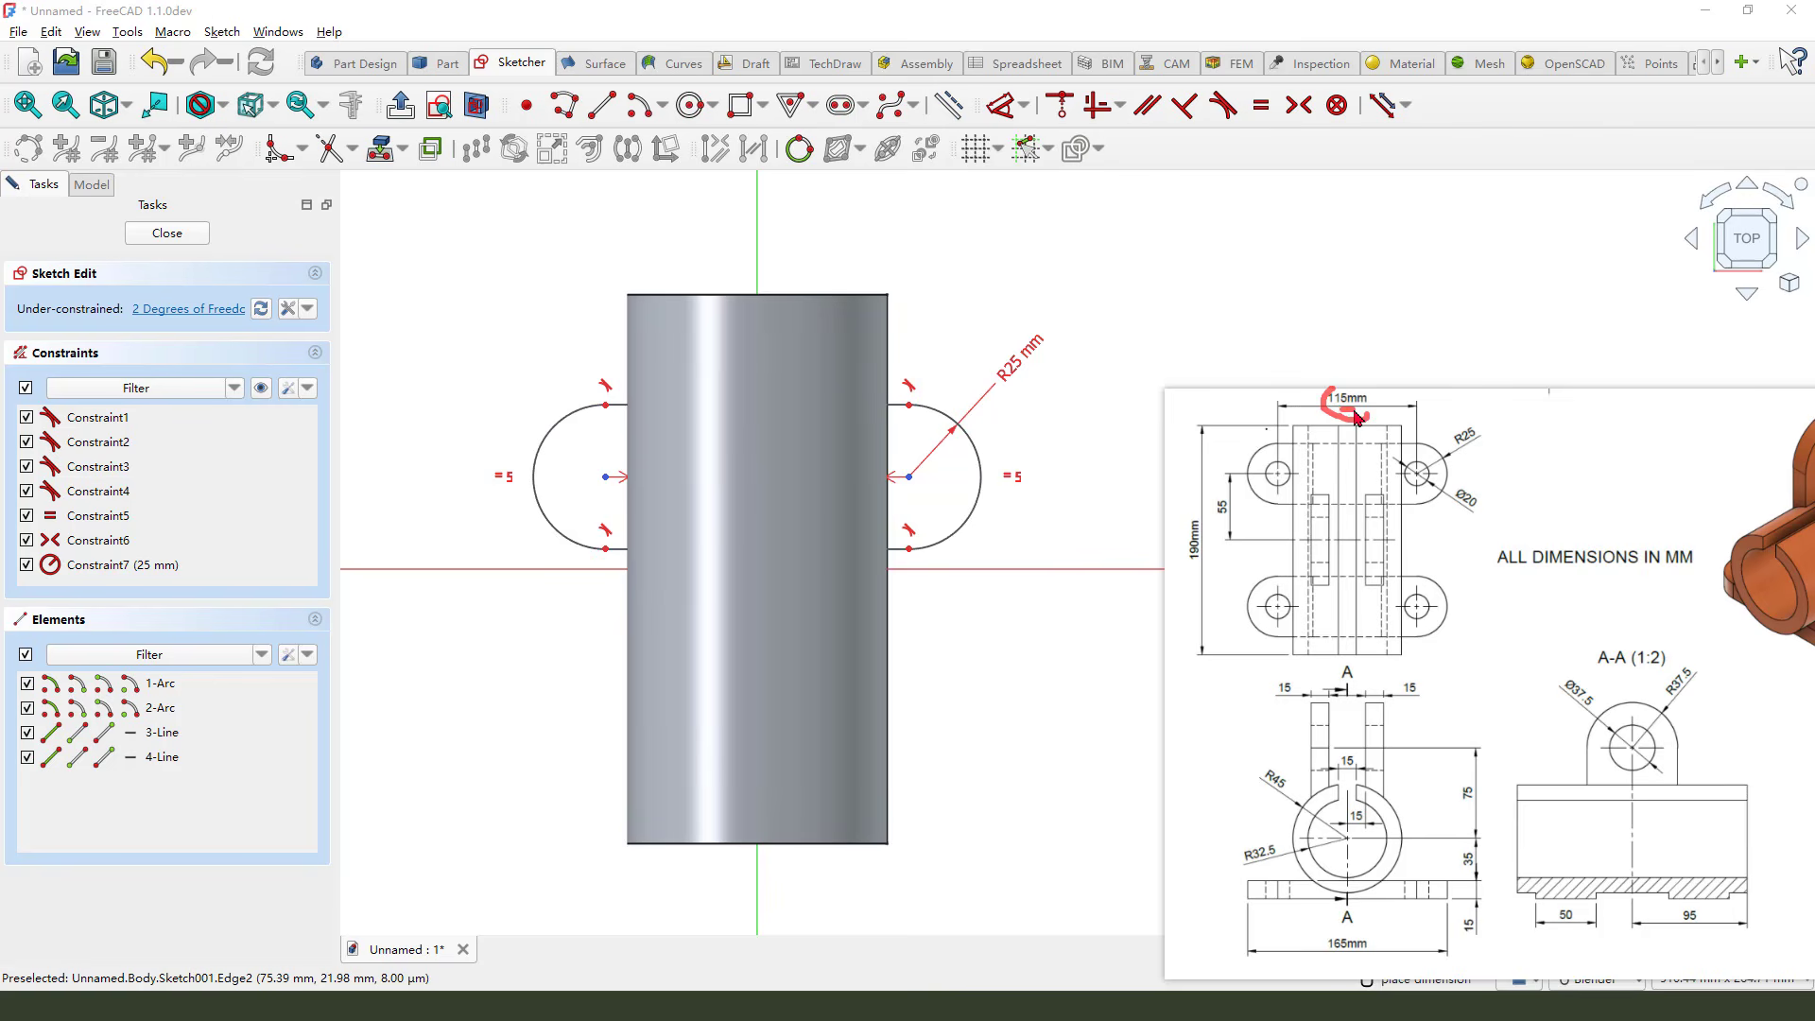
Set the horizontal distance between the slot's two arc centres to 115 mm
click(905, 479)
click(605, 478)
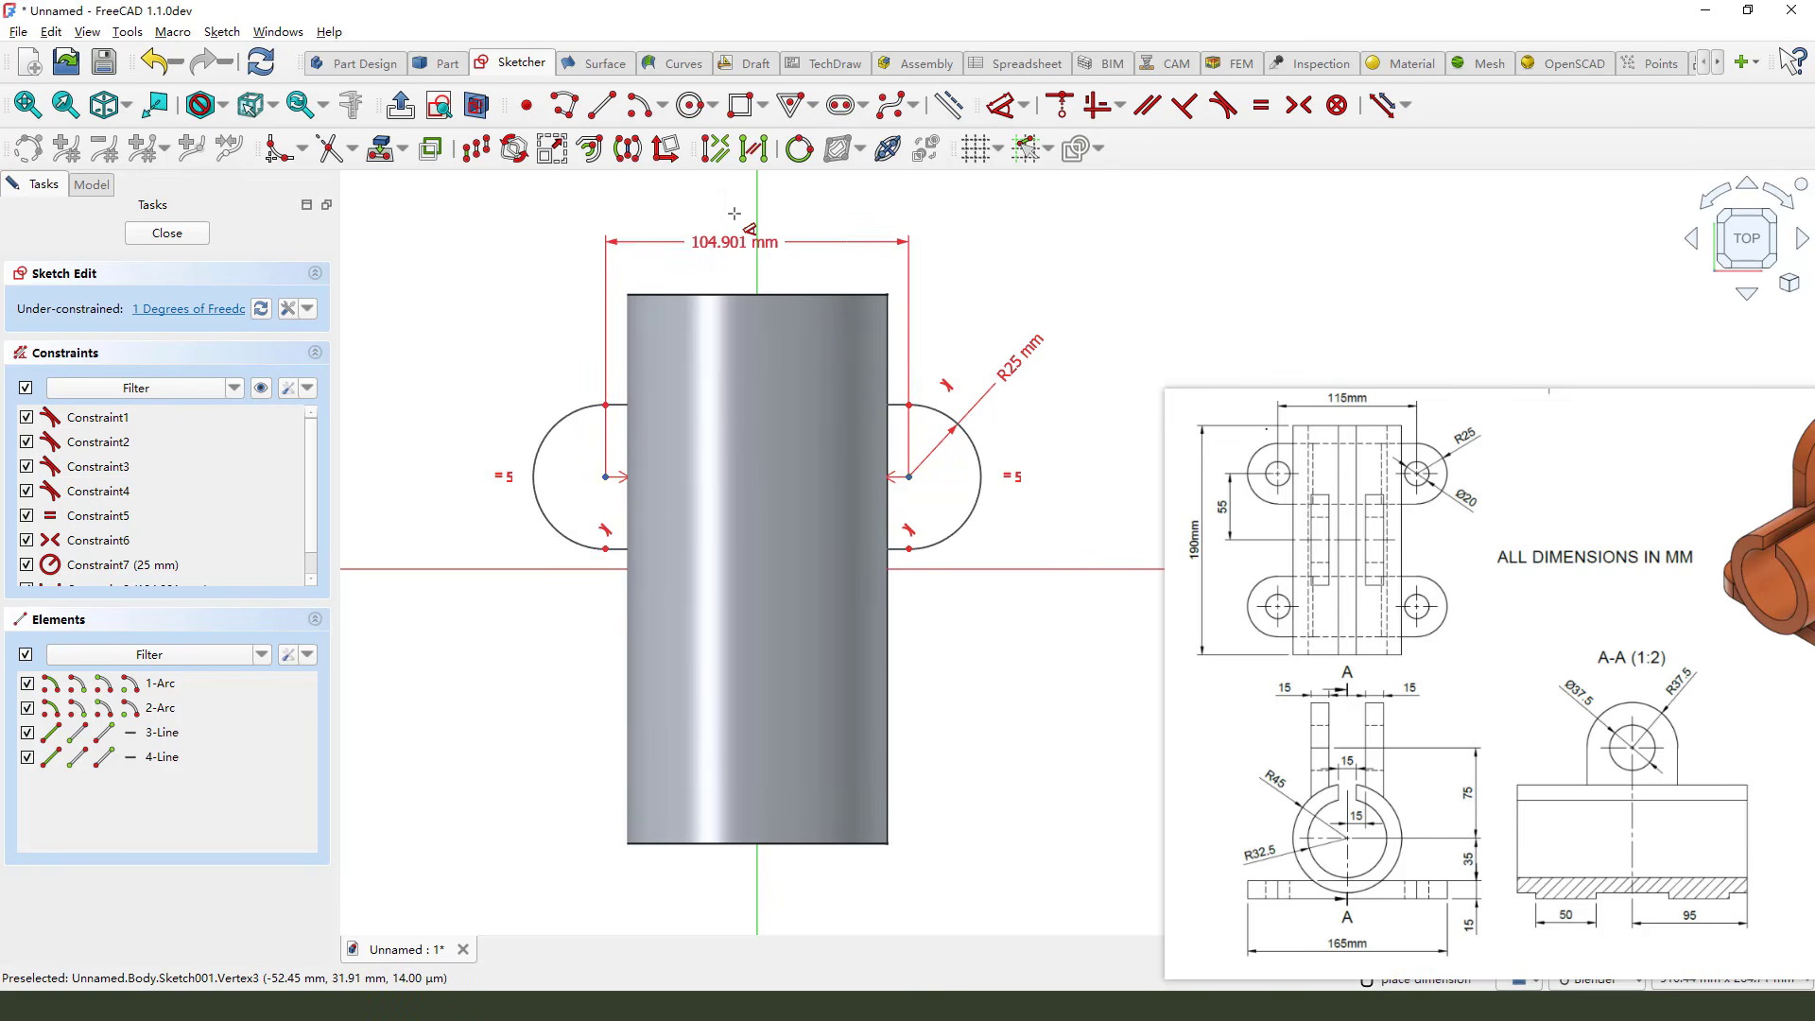
click(719, 234)
text(115)
key(Return)
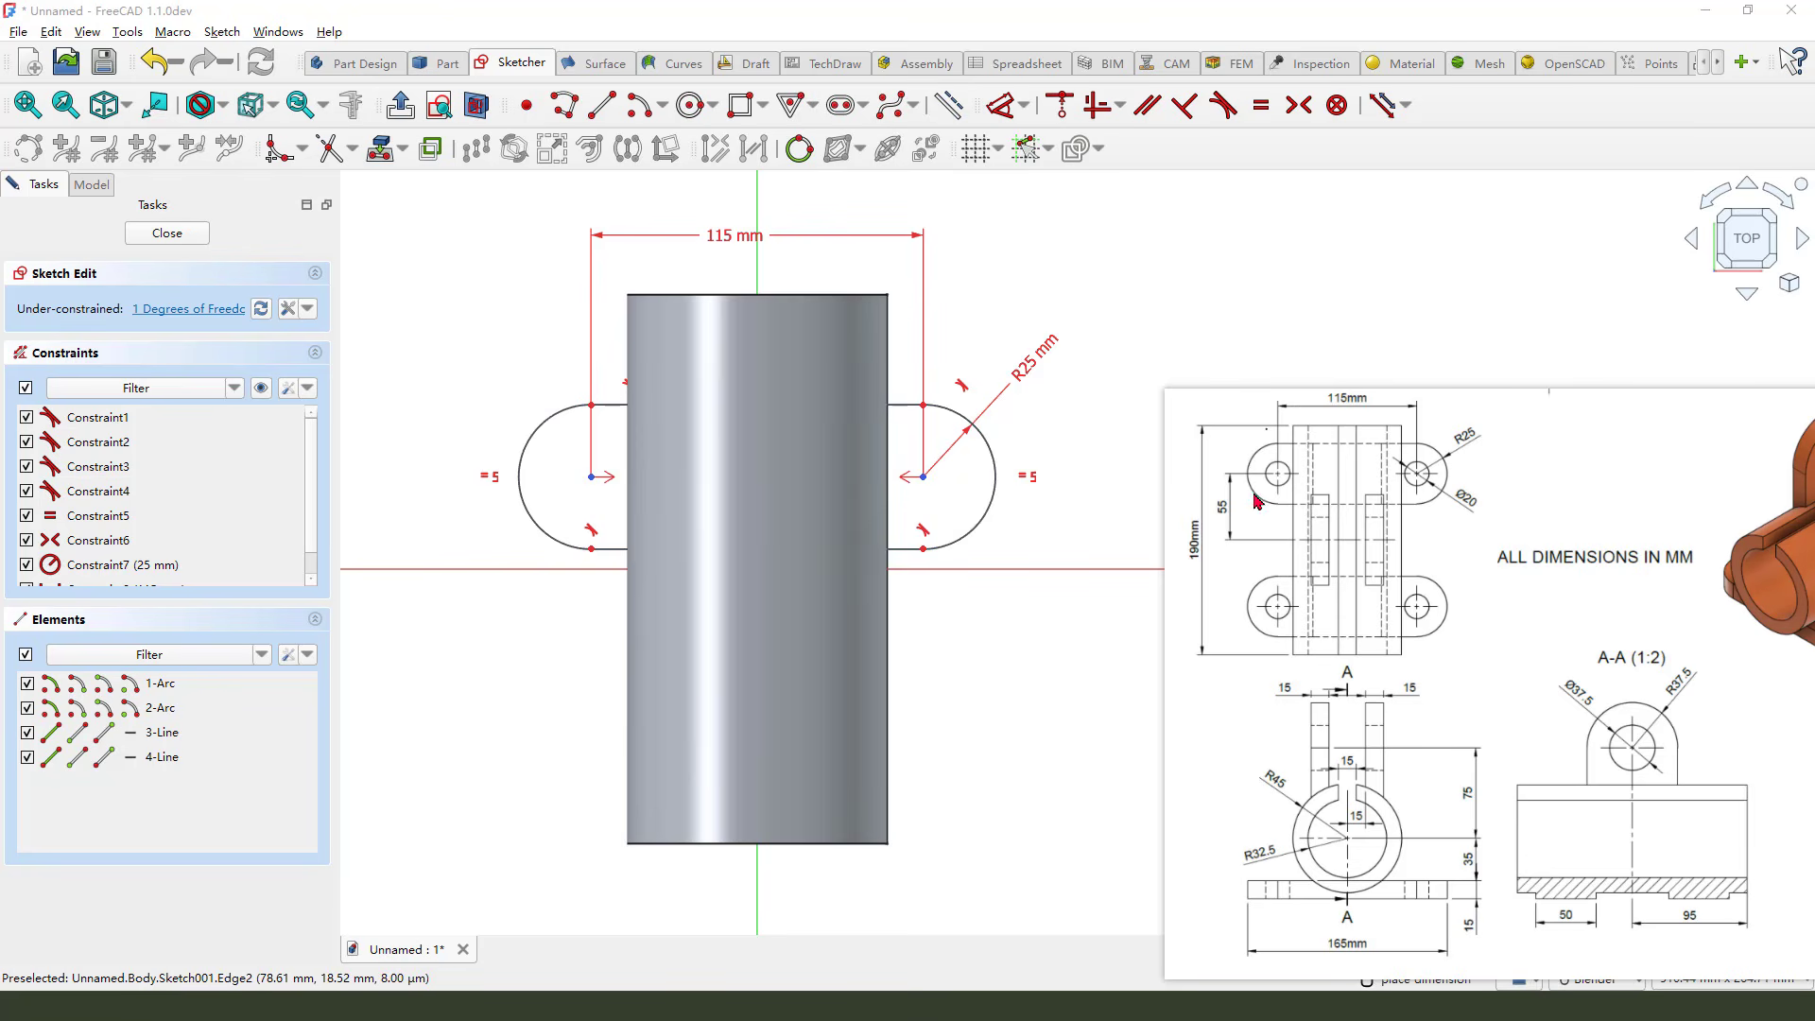
Set the vertical distance from the right slot arc centre to the horizontal axis to 55 mm
mouse_move(1234, 551)
mouse_down()
mouse_move(1243, 532)
mouse_move(1355, 539)
mouse_move(1333, 548)
mouse_up()
key(Escape)
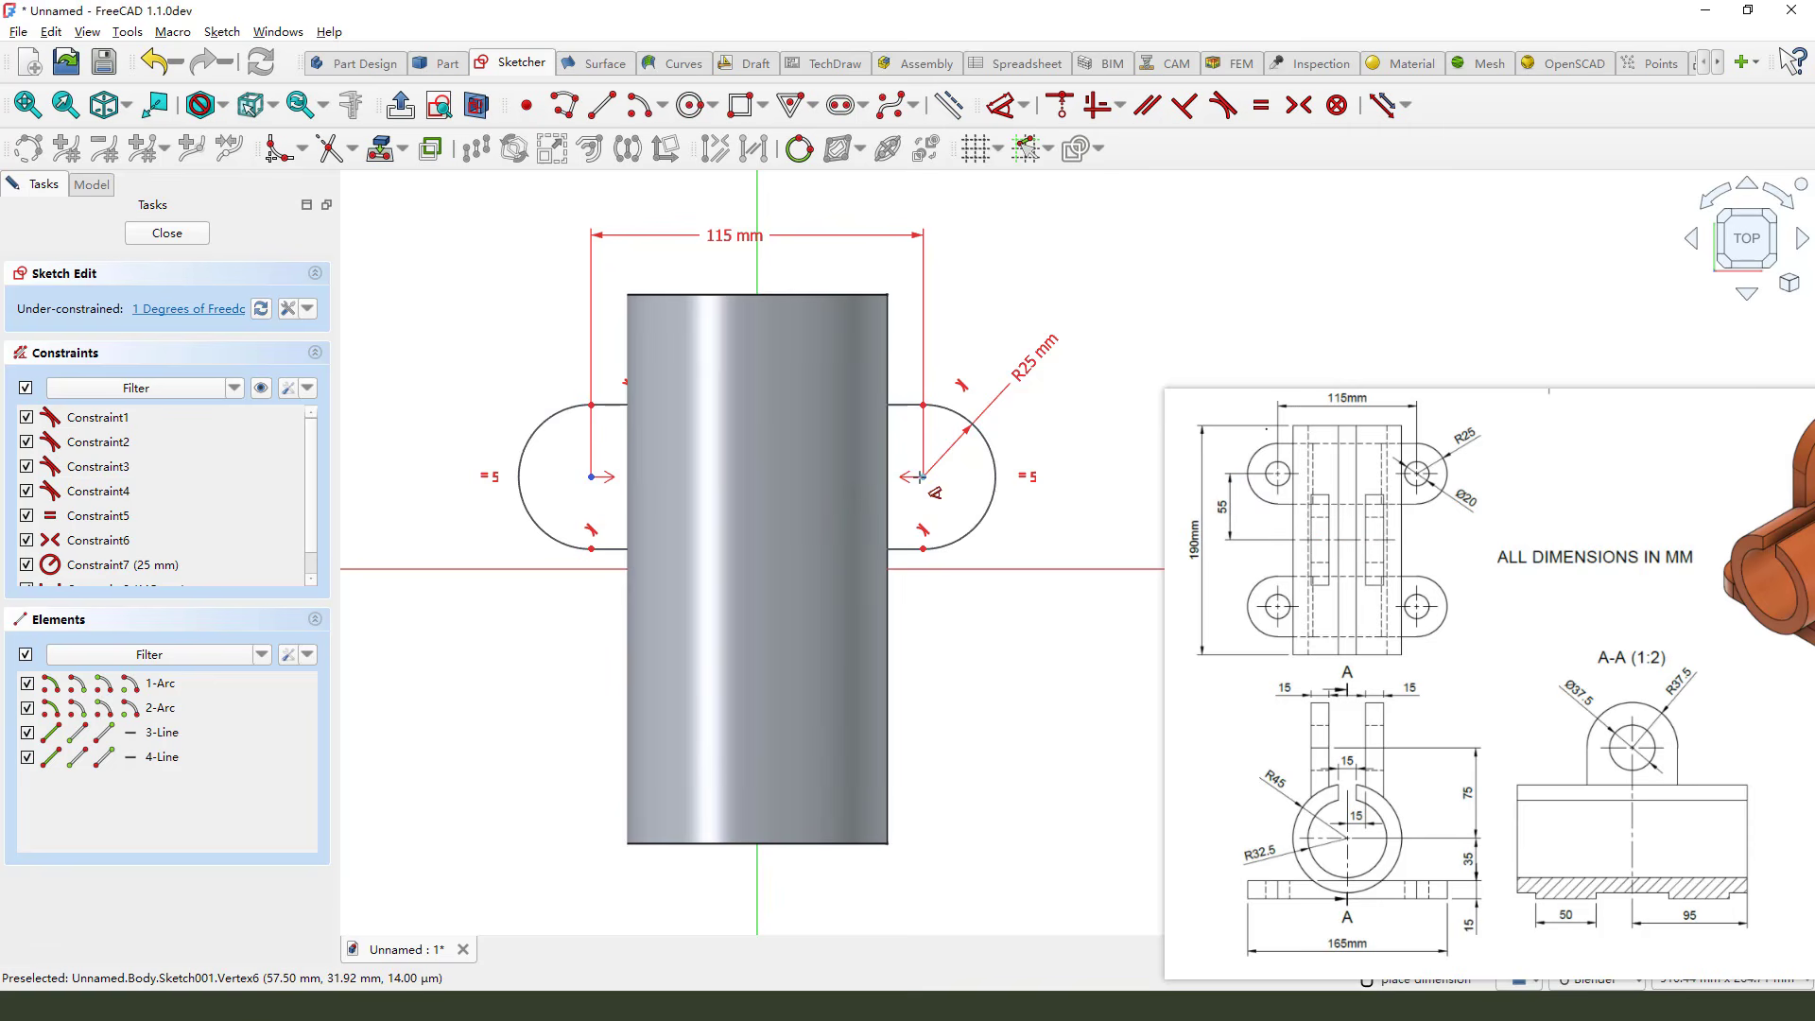
click(922, 477)
click(1008, 569)
click(1028, 510)
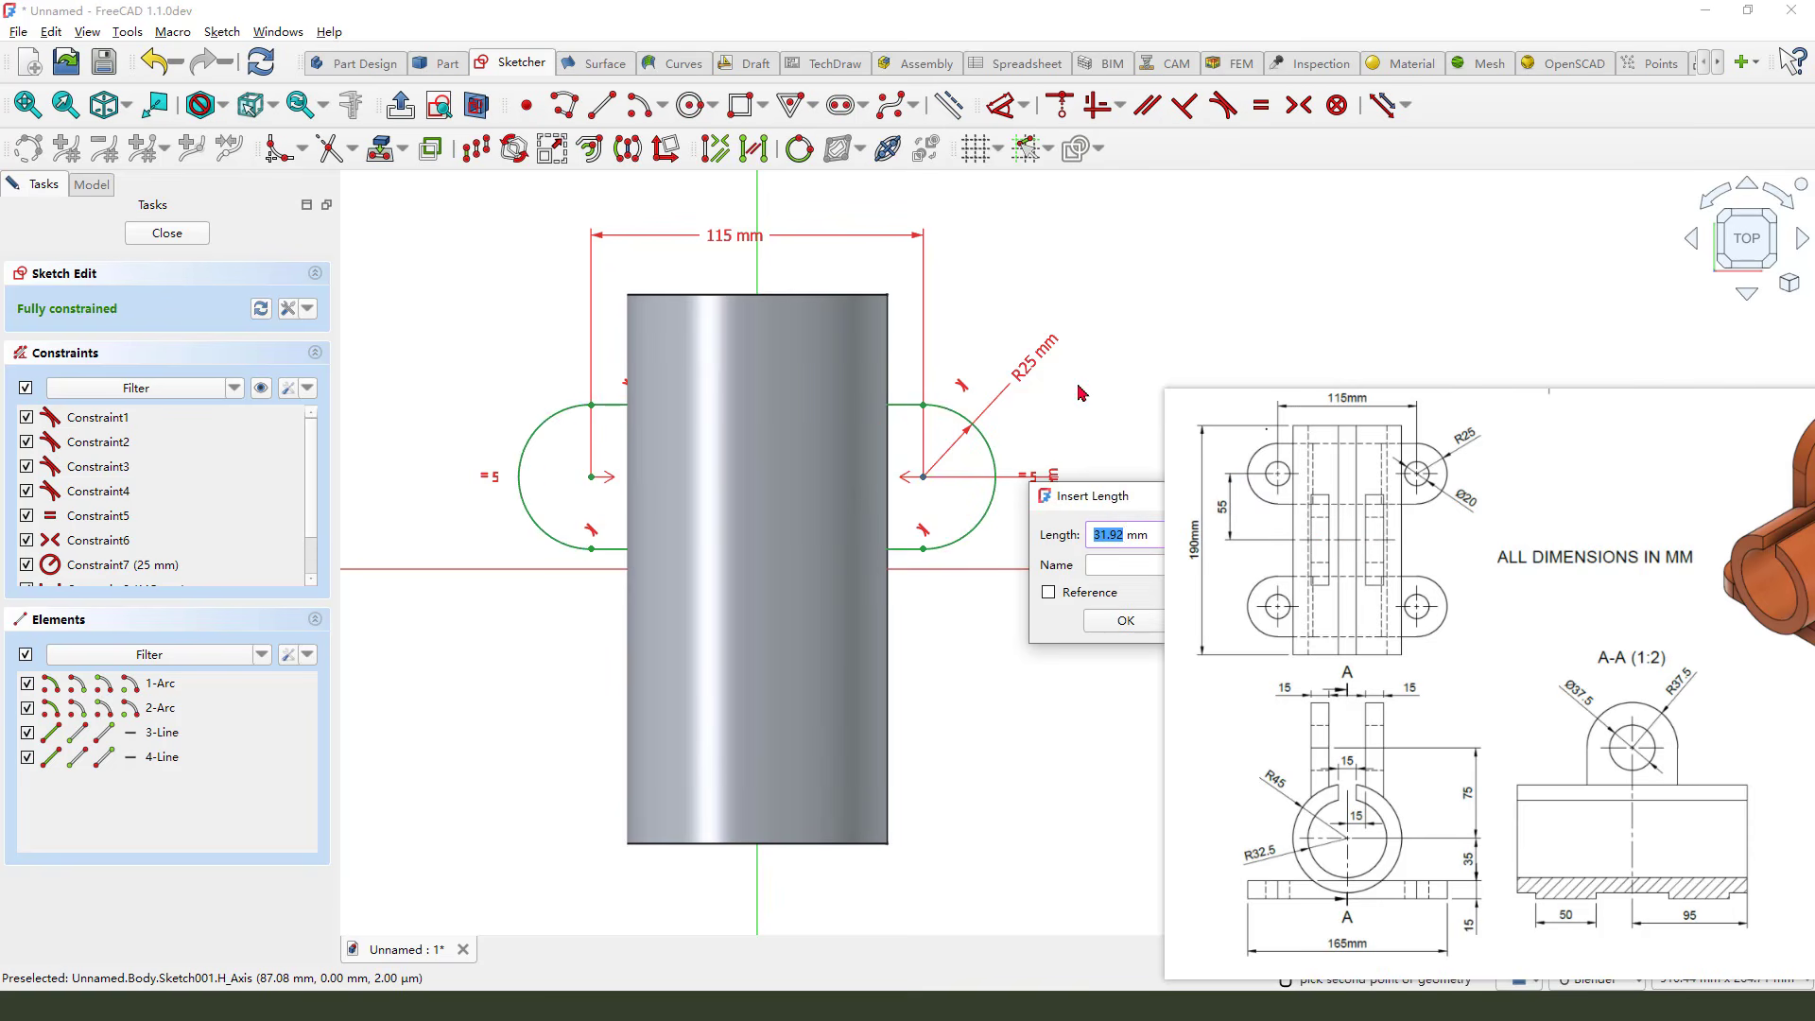
text(55)
key(Return)
key(Escape)
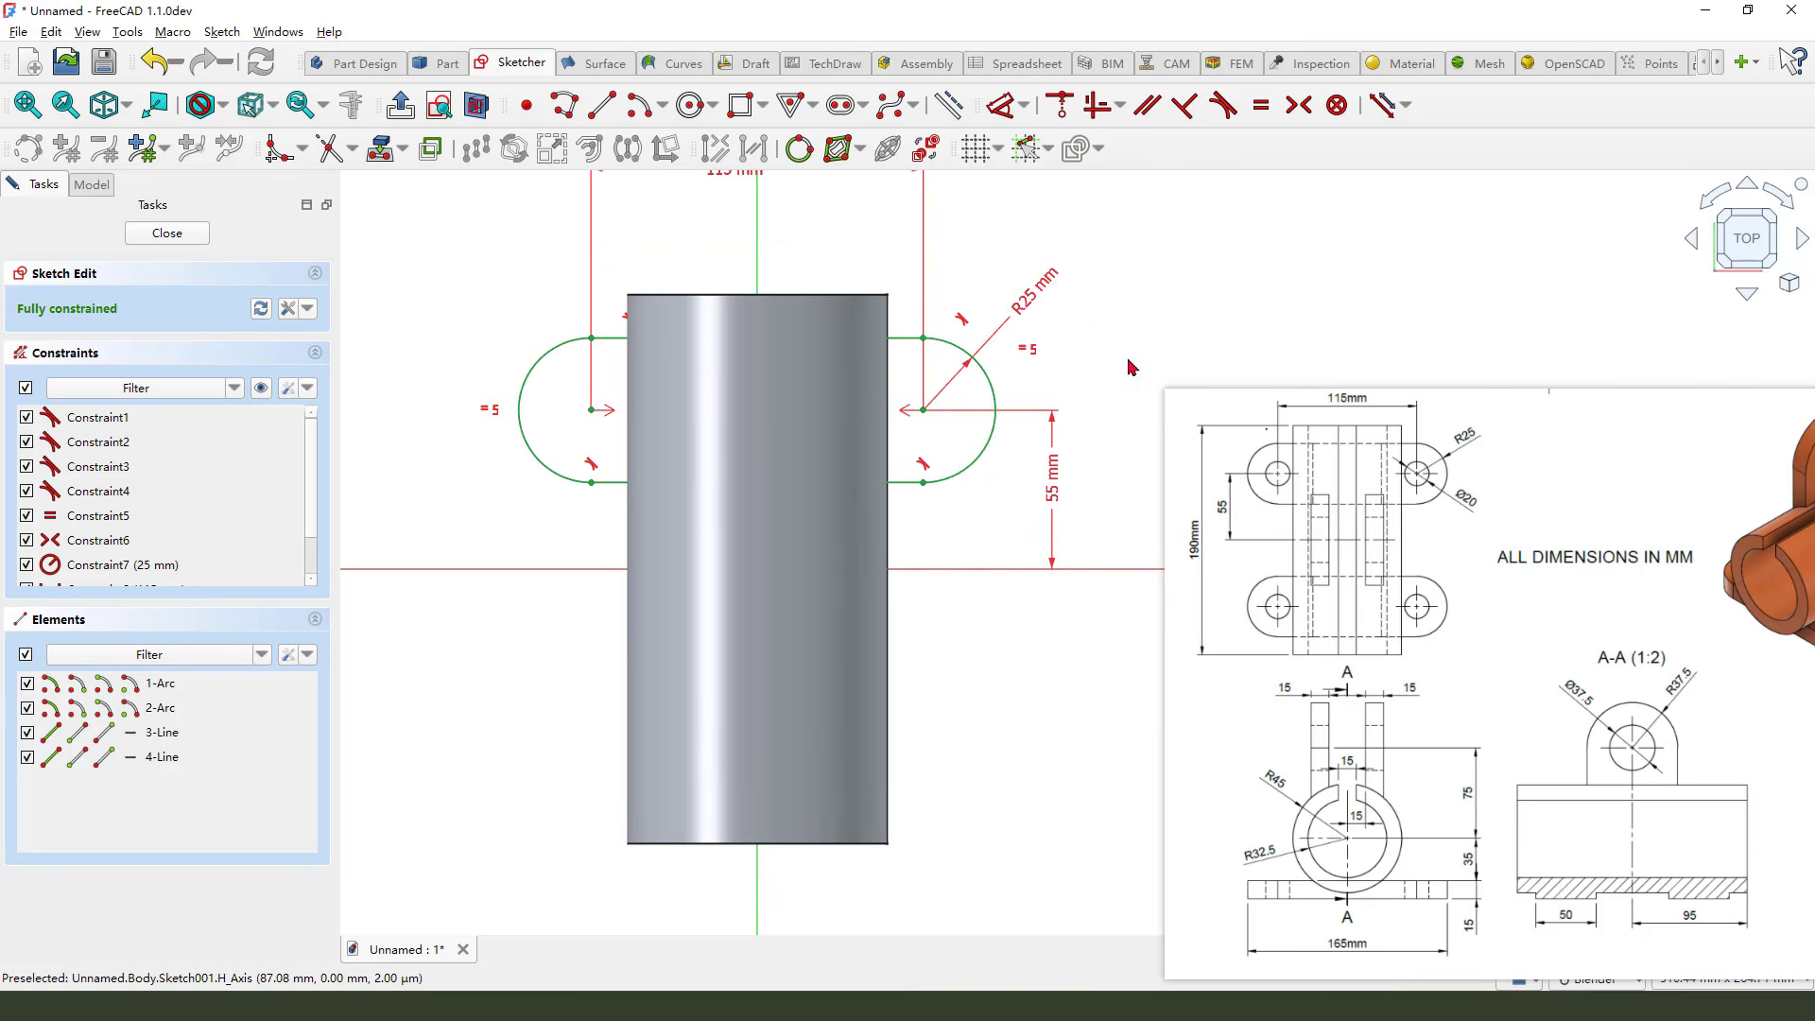
Draw a circle at the centre of each slot end arc
mouse_move(1502, 423)
mouse_down()
mouse_move(1434, 484)
mouse_move(1411, 473)
mouse_up()
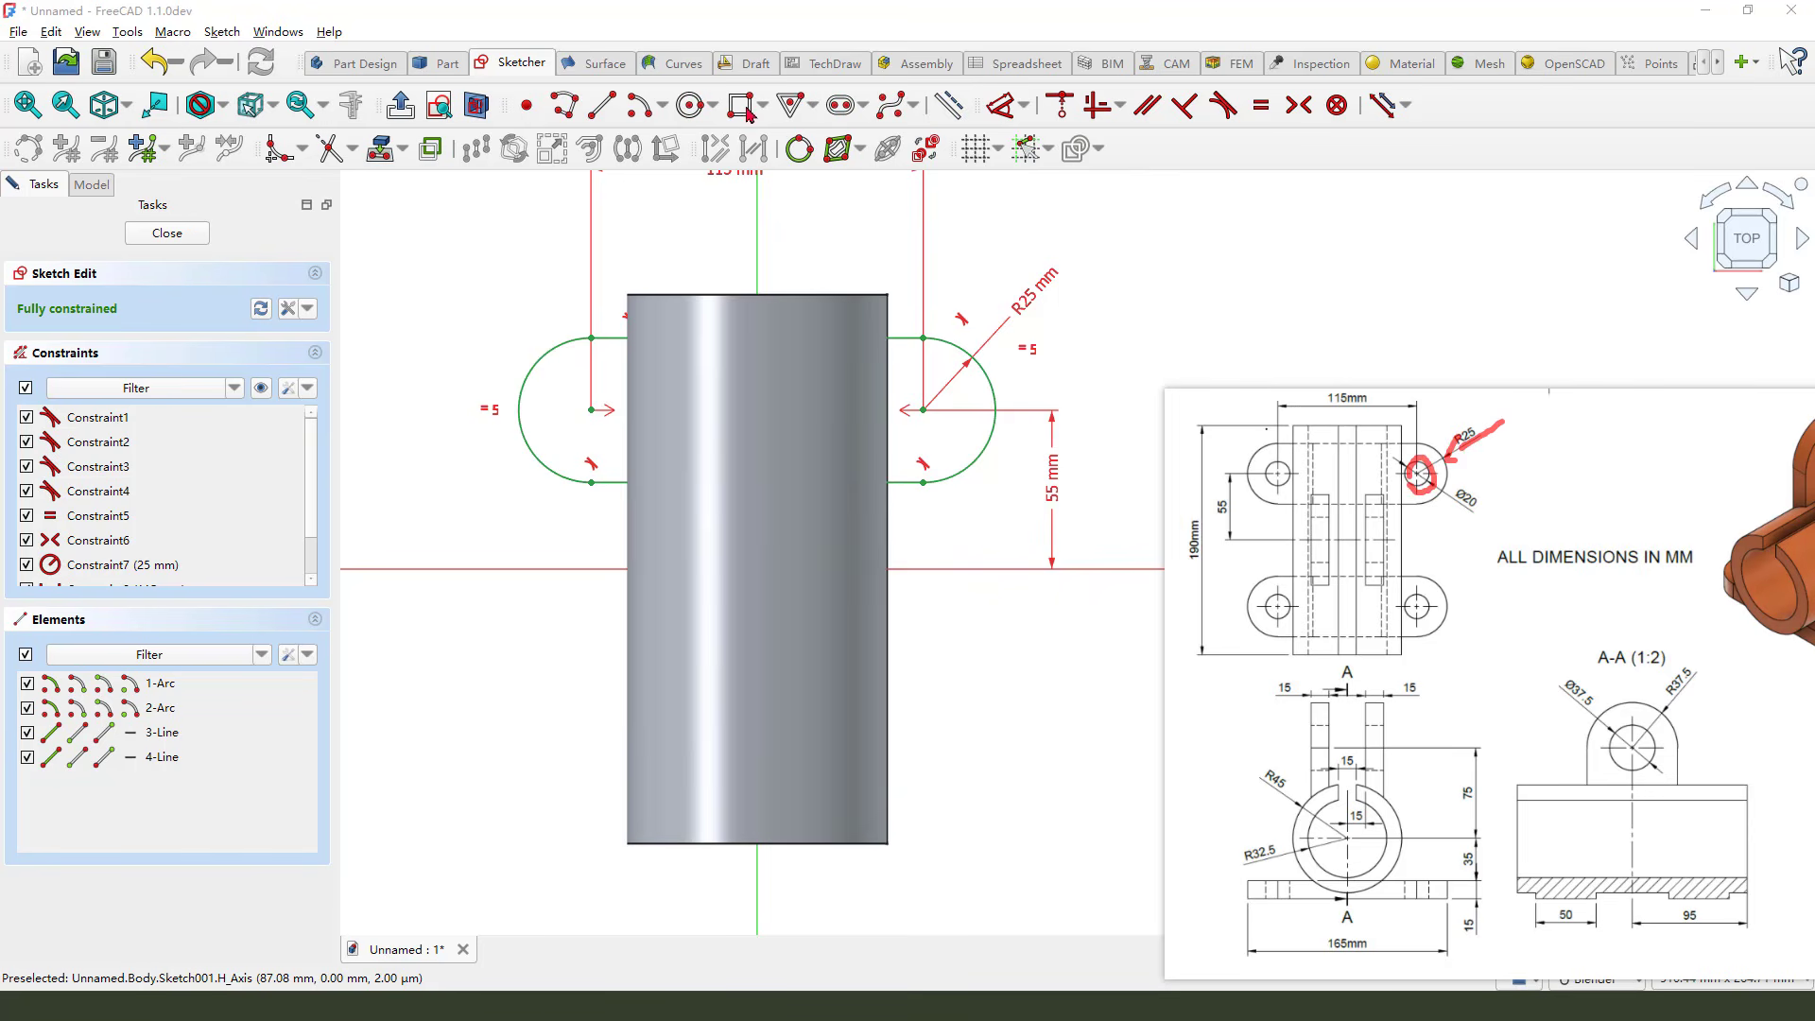
click(691, 104)
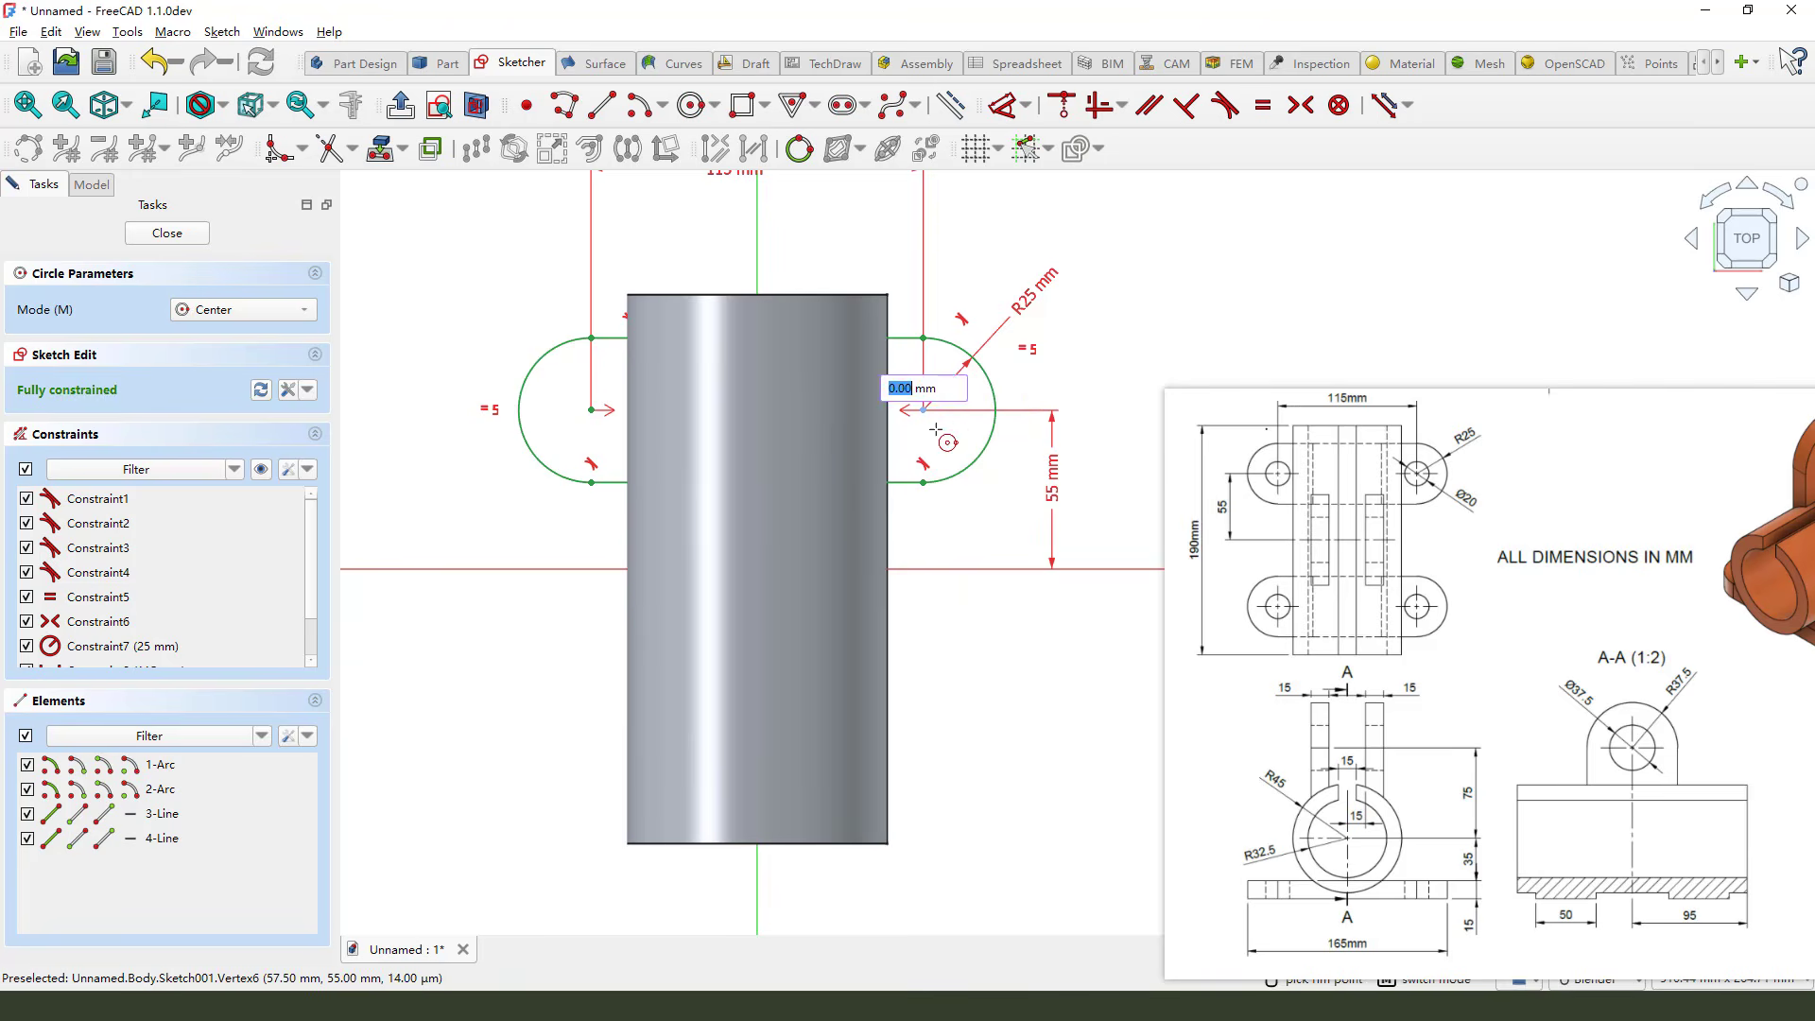
click(942, 435)
click(592, 410)
click(599, 437)
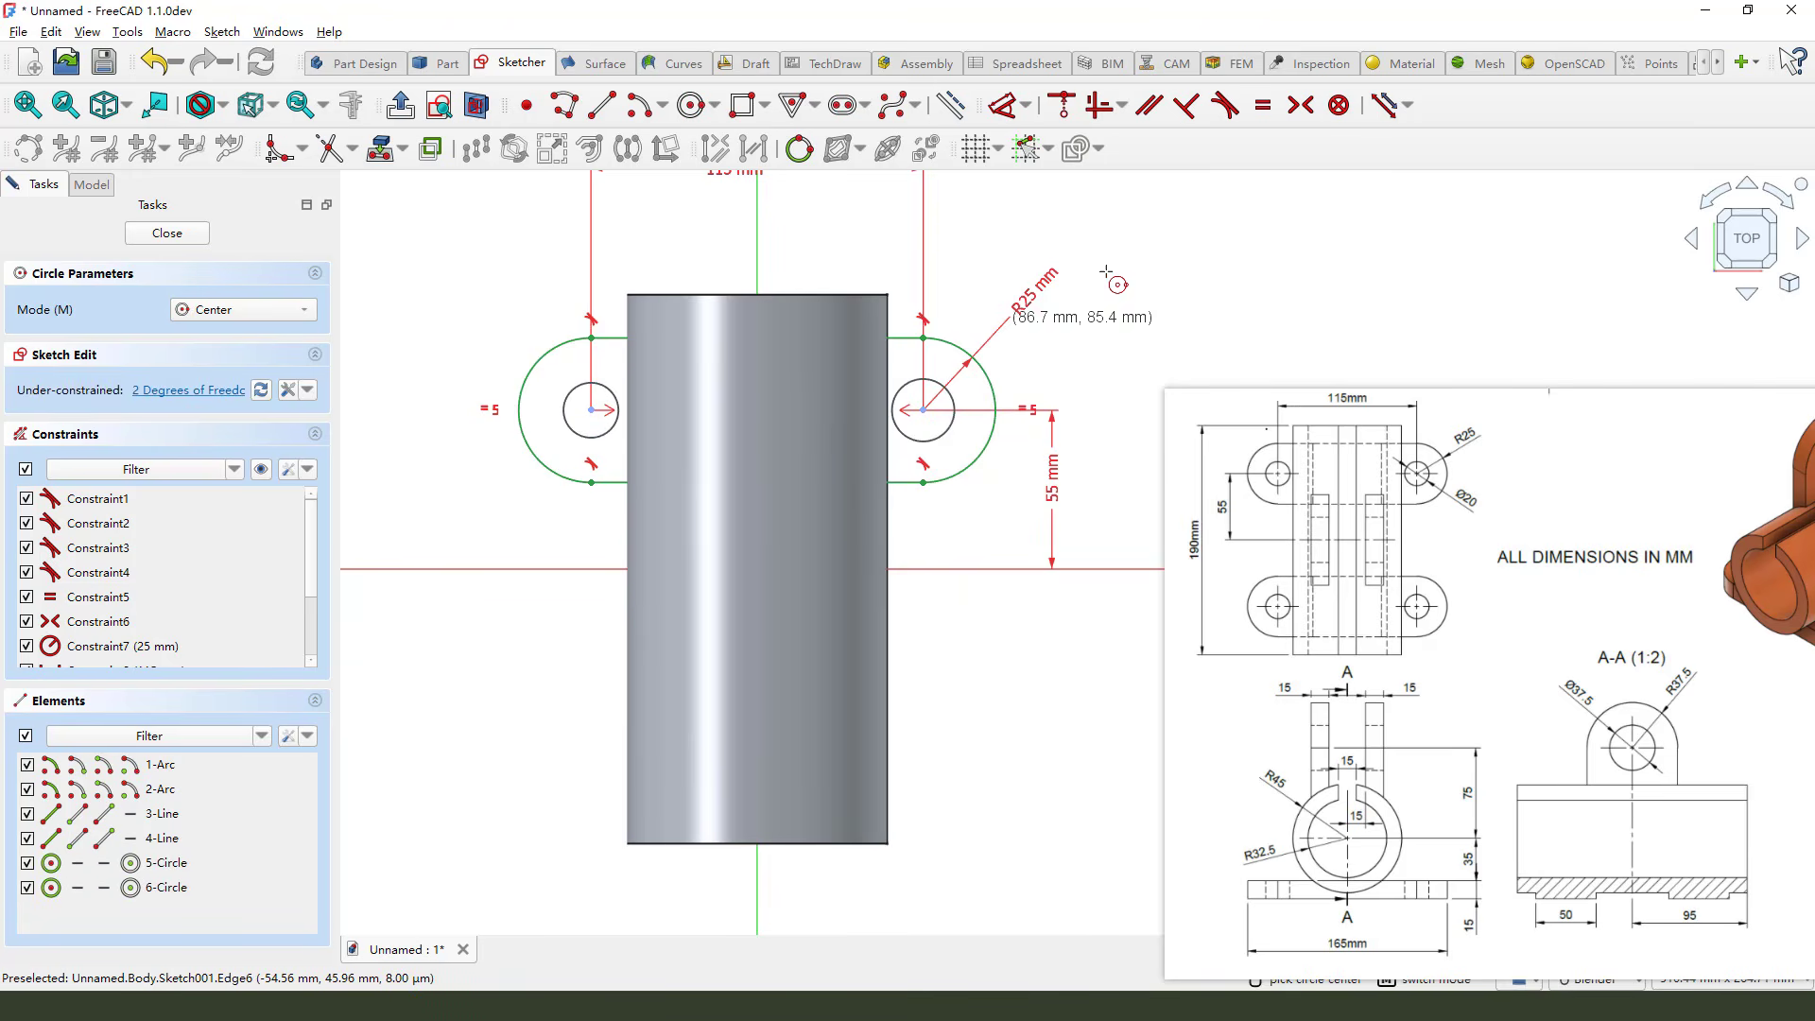
right_click(1132, 231)
Constrain the two circles to be equal
click(947, 432)
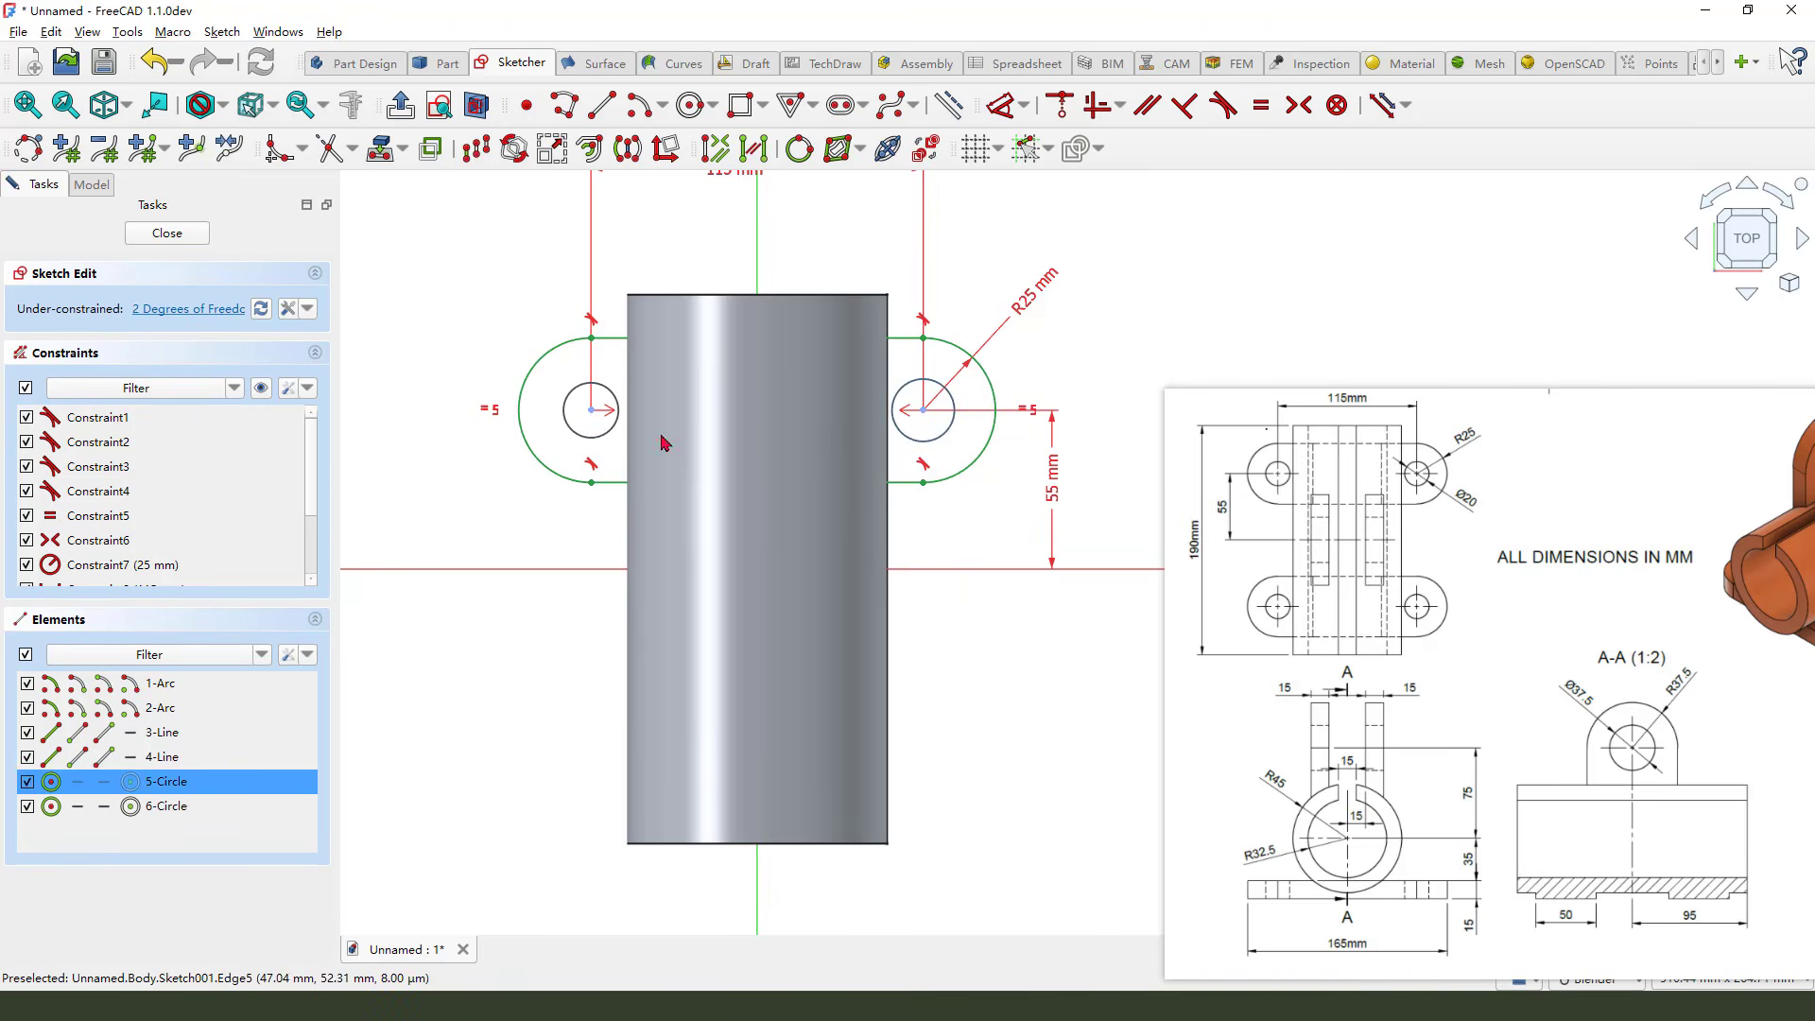
click(612, 428)
click(1262, 105)
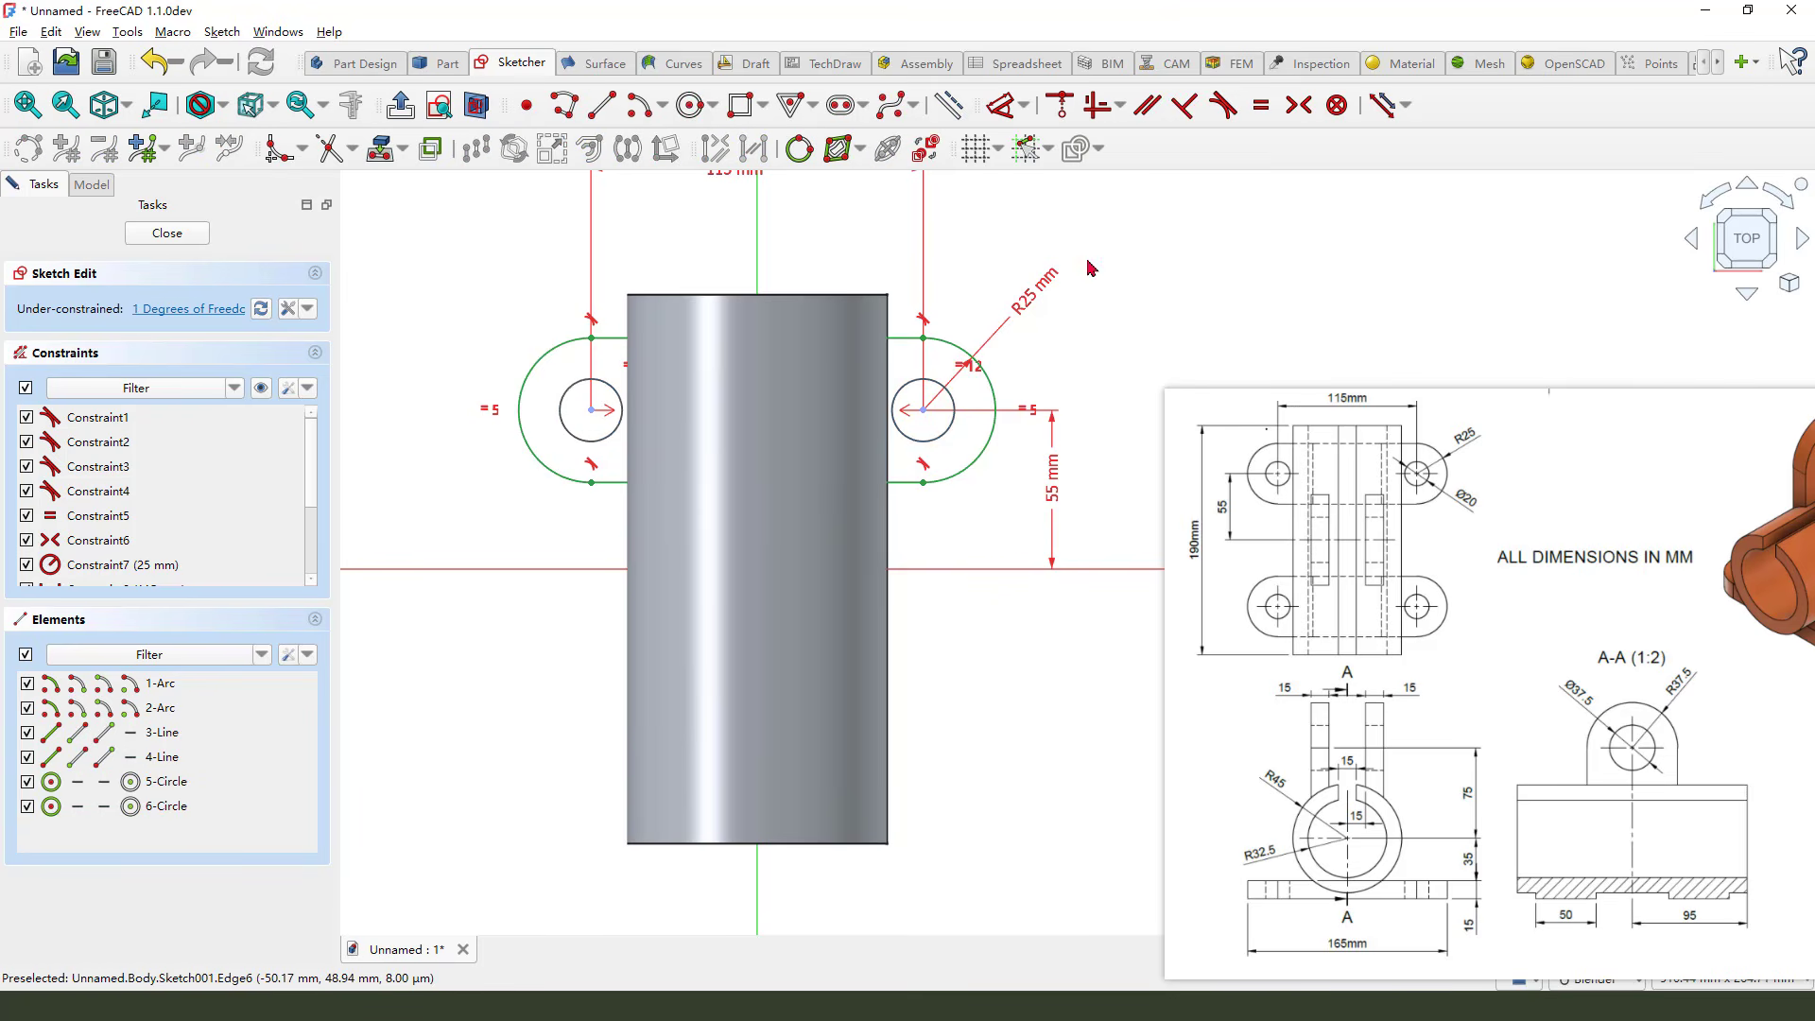
Set the right circle's diameter to 20 mm
click(999, 107)
click(951, 399)
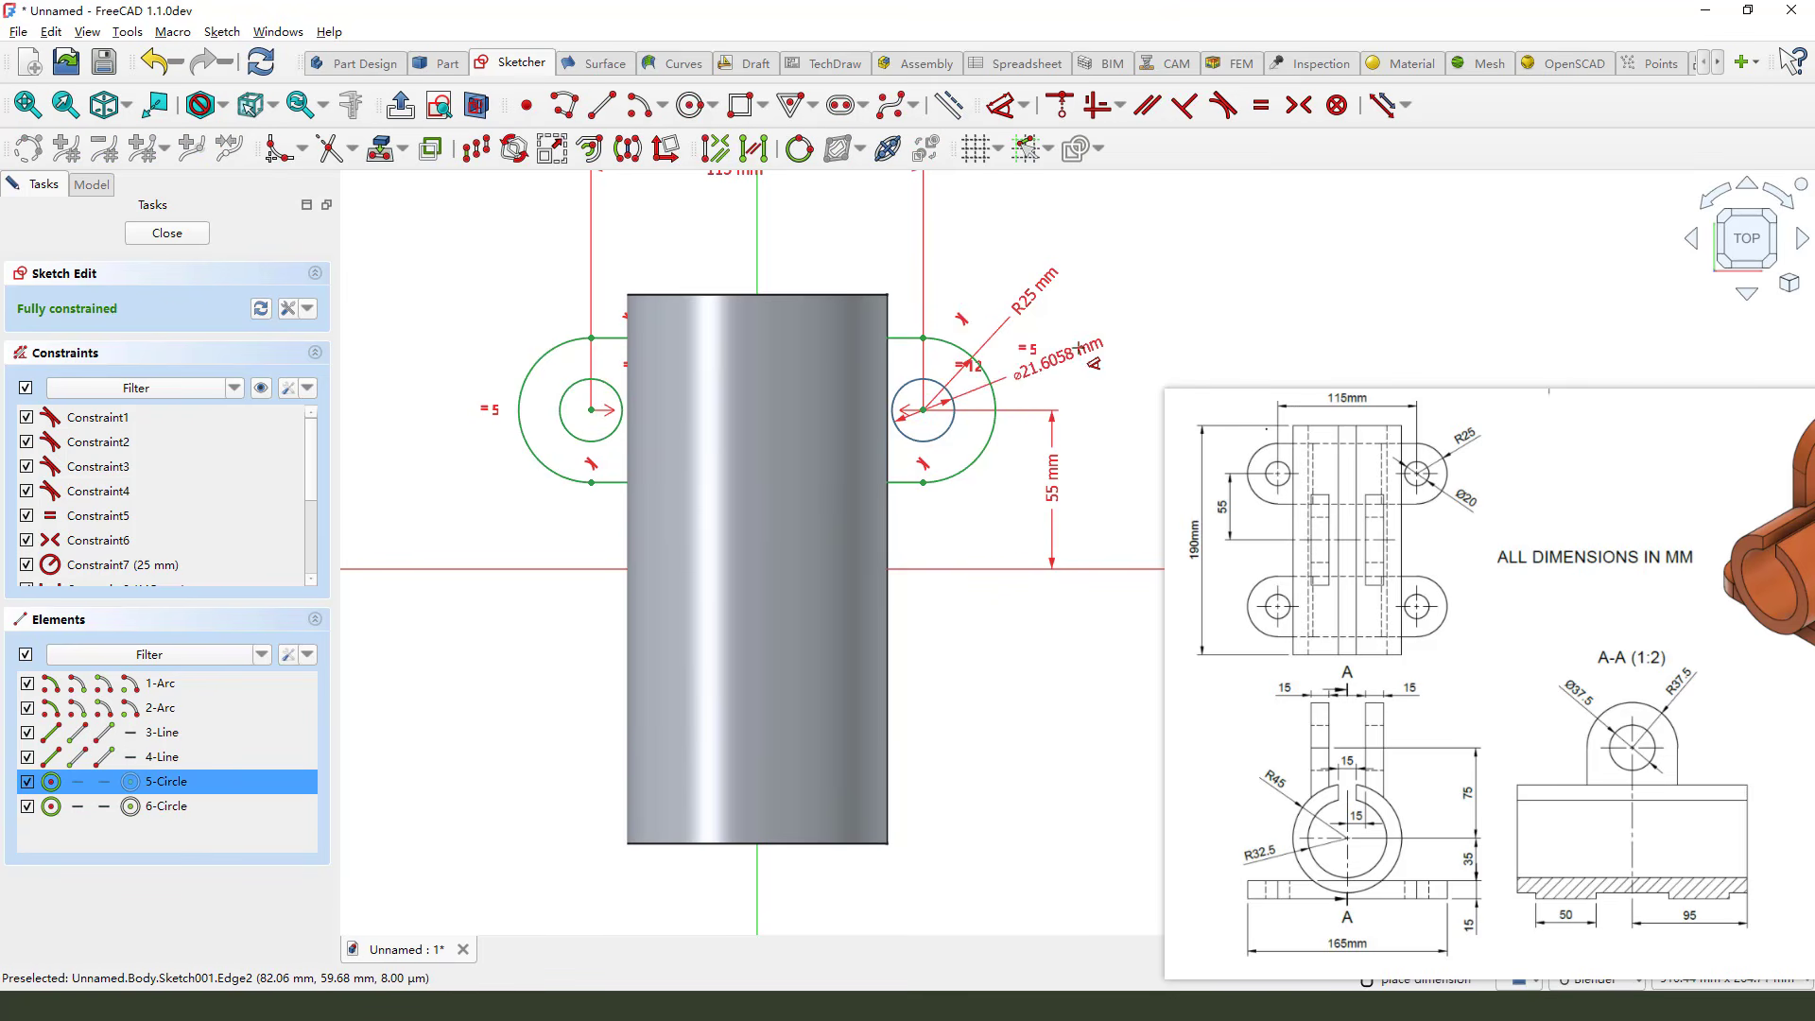
click(1040, 359)
mouse_move(1487, 492)
mouse_down()
mouse_move(1464, 537)
mouse_move(1472, 518)
mouse_up()
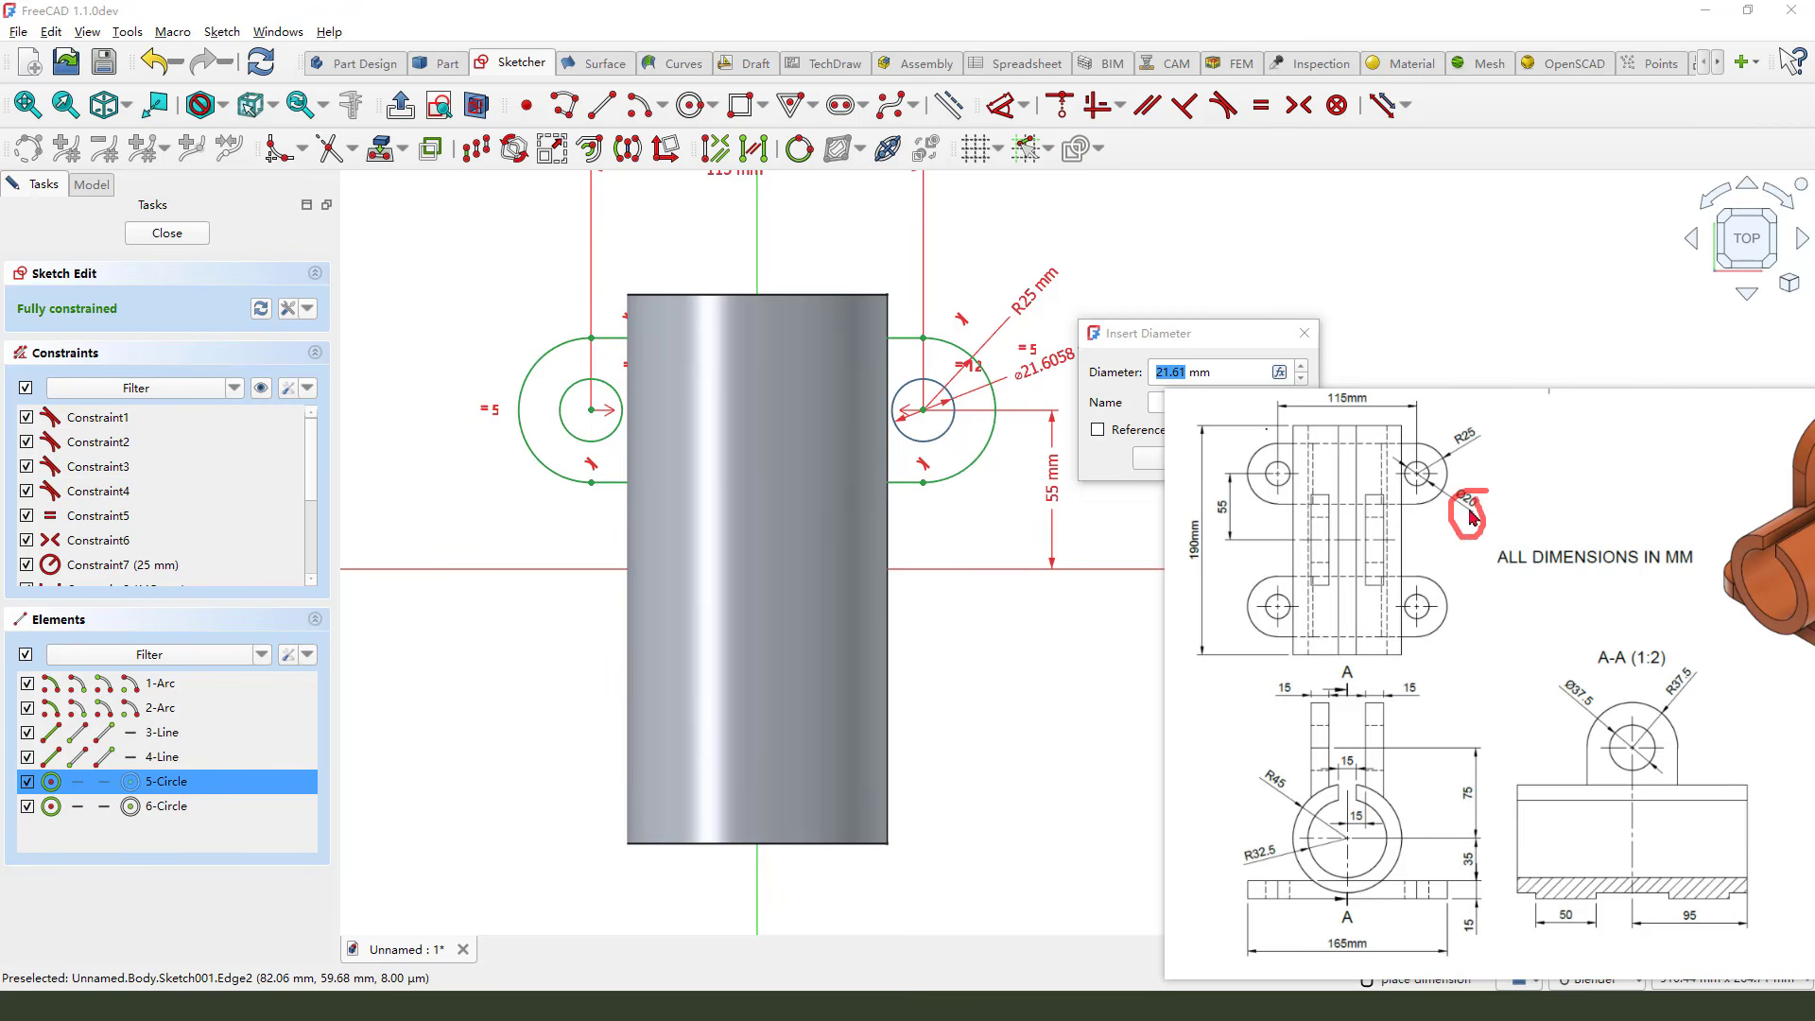
key(Escape)
text(2)
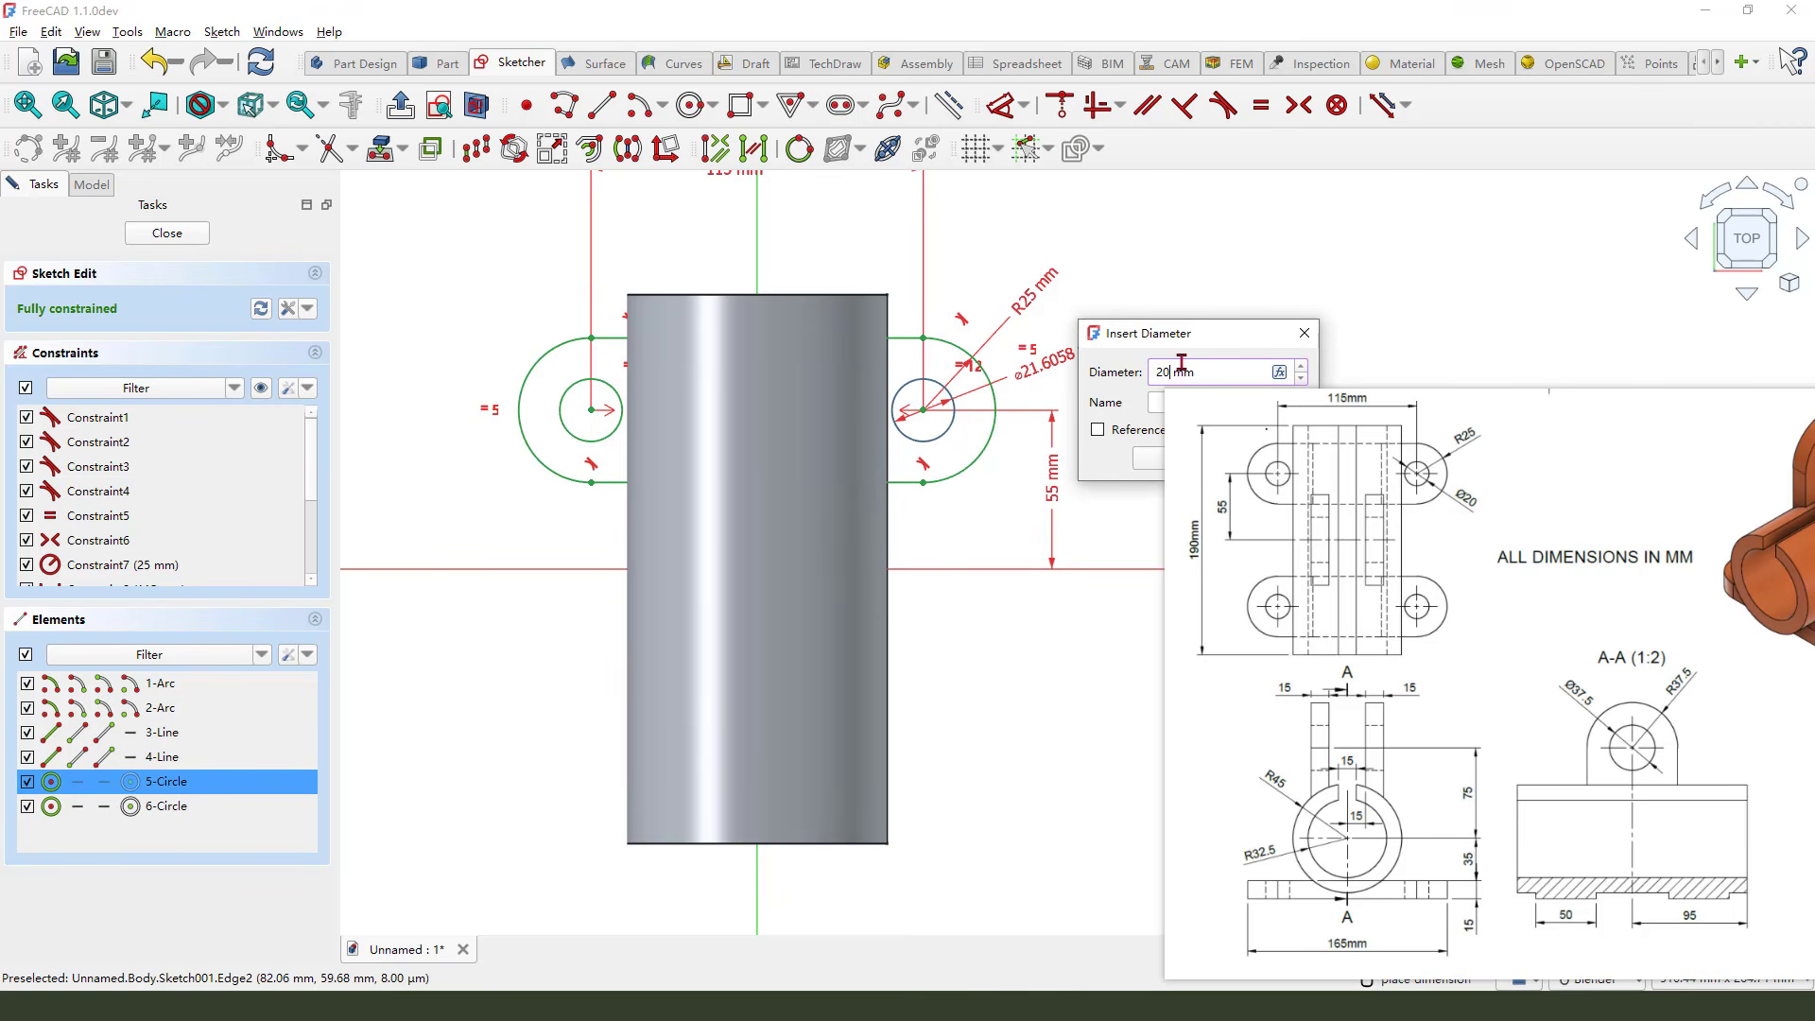
click(1147, 460)
scroll(605, 491, down, 2)
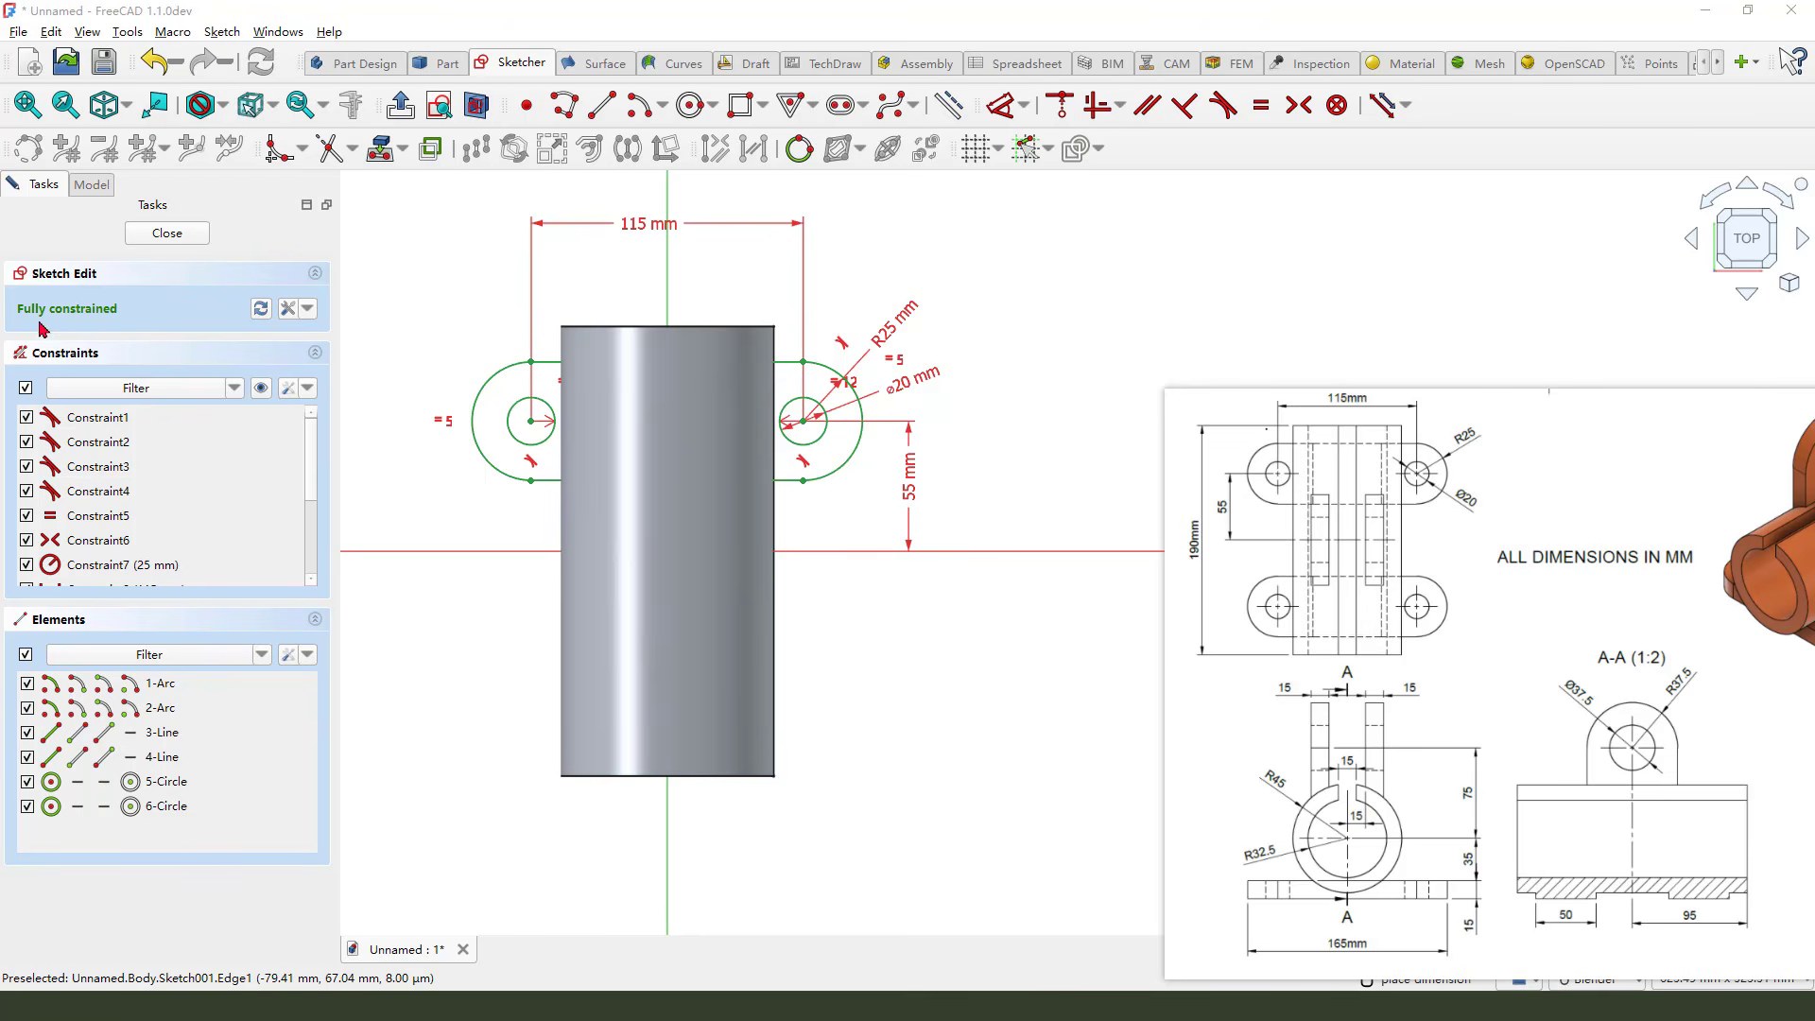
Close the sketch and pad it with the Two sided mode
click(180, 234)
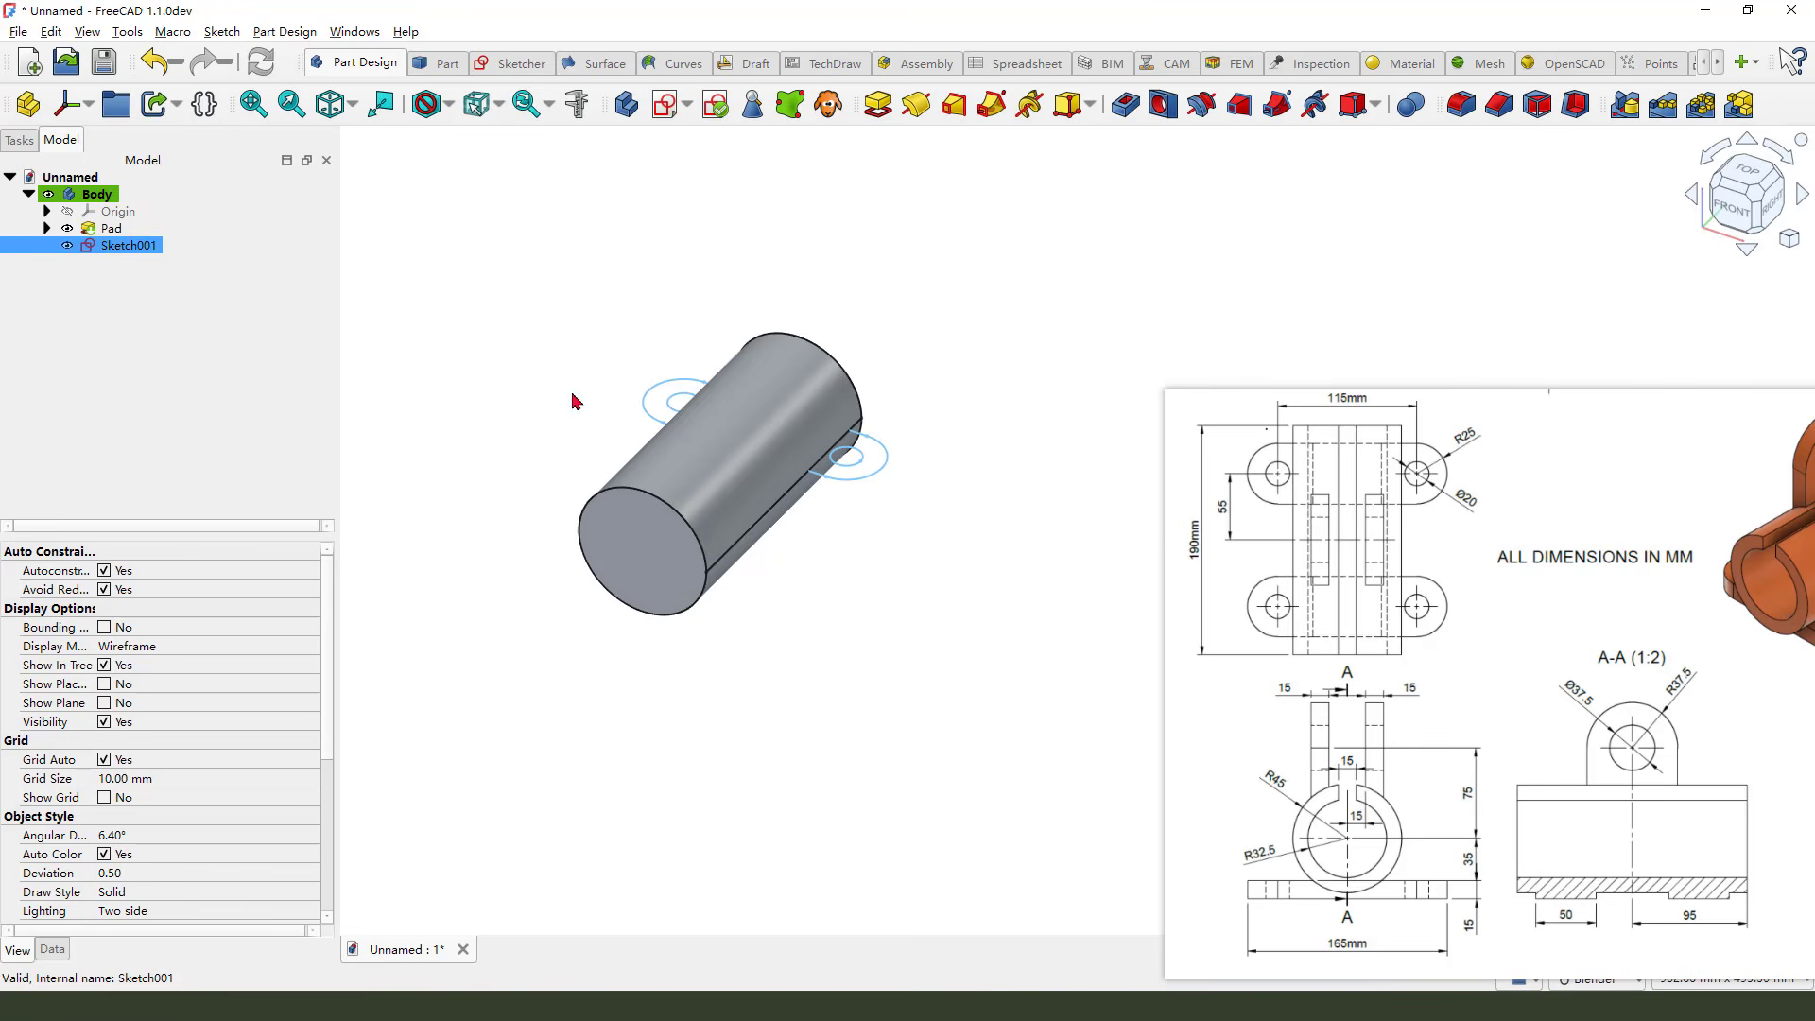
click(879, 106)
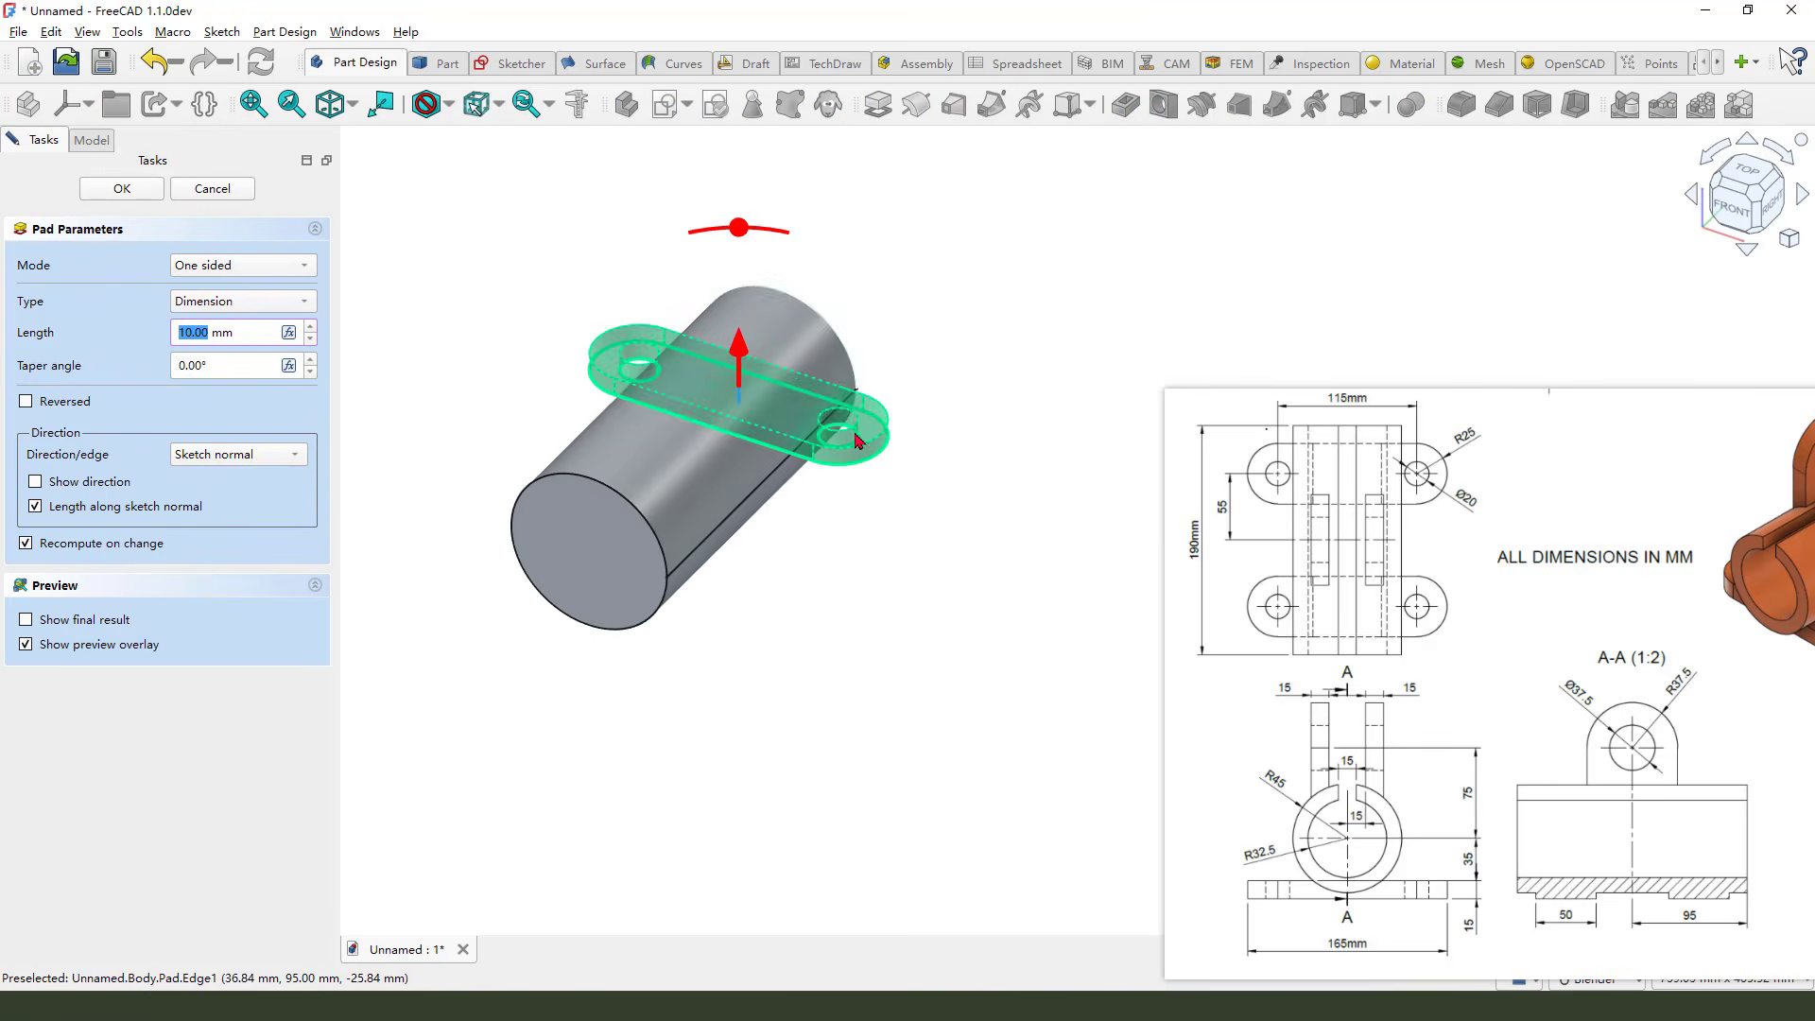
click(246, 265)
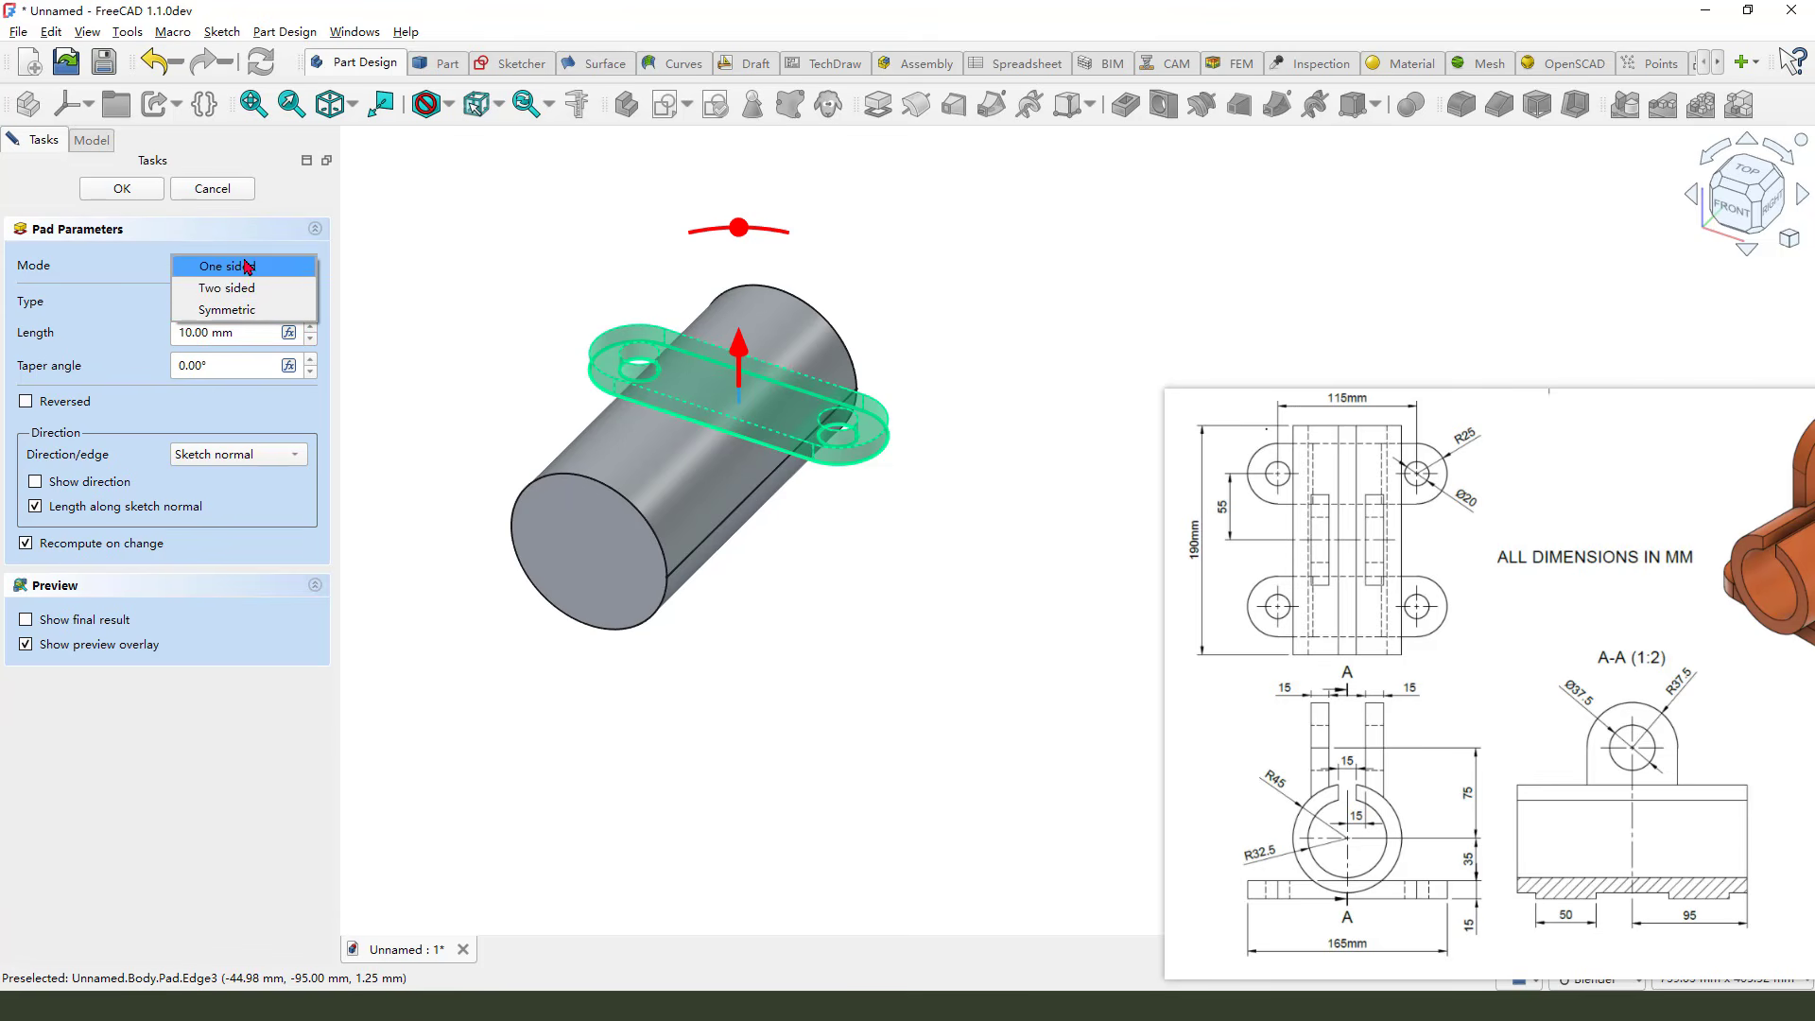
click(243, 292)
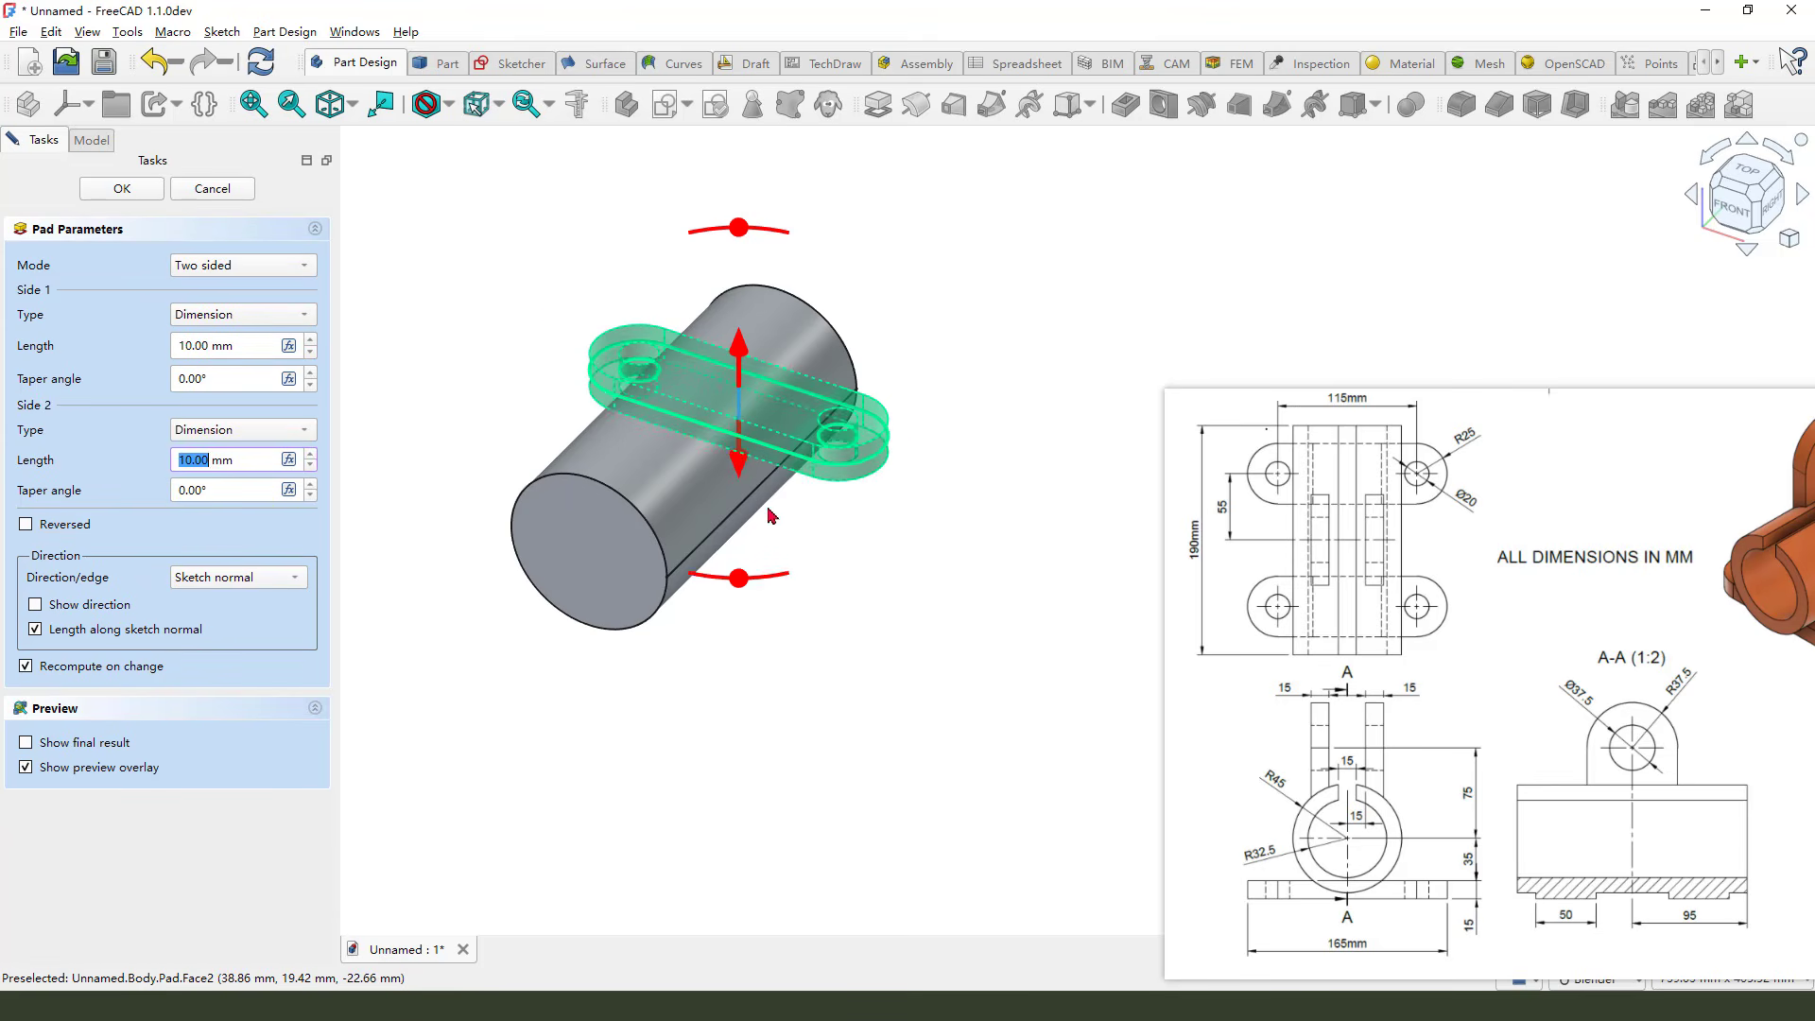
Set the pad's second-side length to 15+35, giving 50 mm
scroll(772, 516, up, 1)
middle_drag(968, 619, 1134, 632)
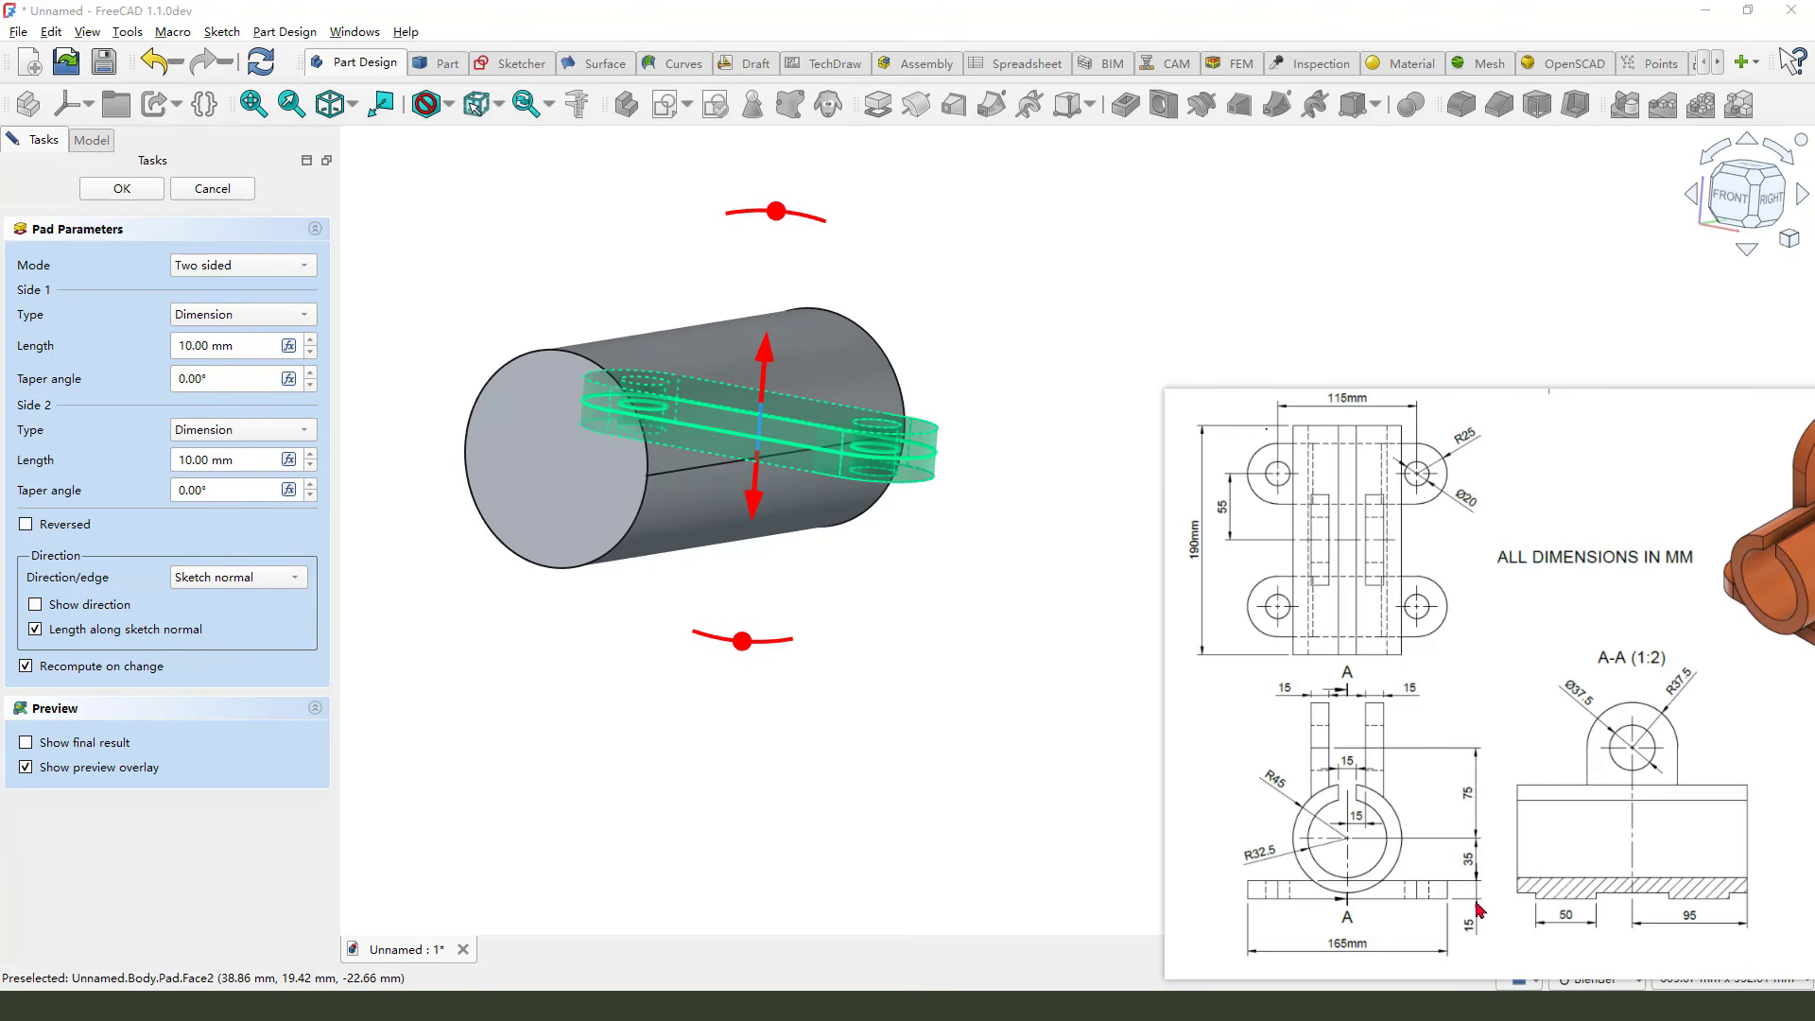
mouse_move(1481, 917)
mouse_down()
mouse_move(1465, 936)
mouse_move(1485, 913)
mouse_up()
mouse_move(1327, 832)
mouse_down()
mouse_move(1482, 834)
mouse_move(1484, 860)
mouse_up()
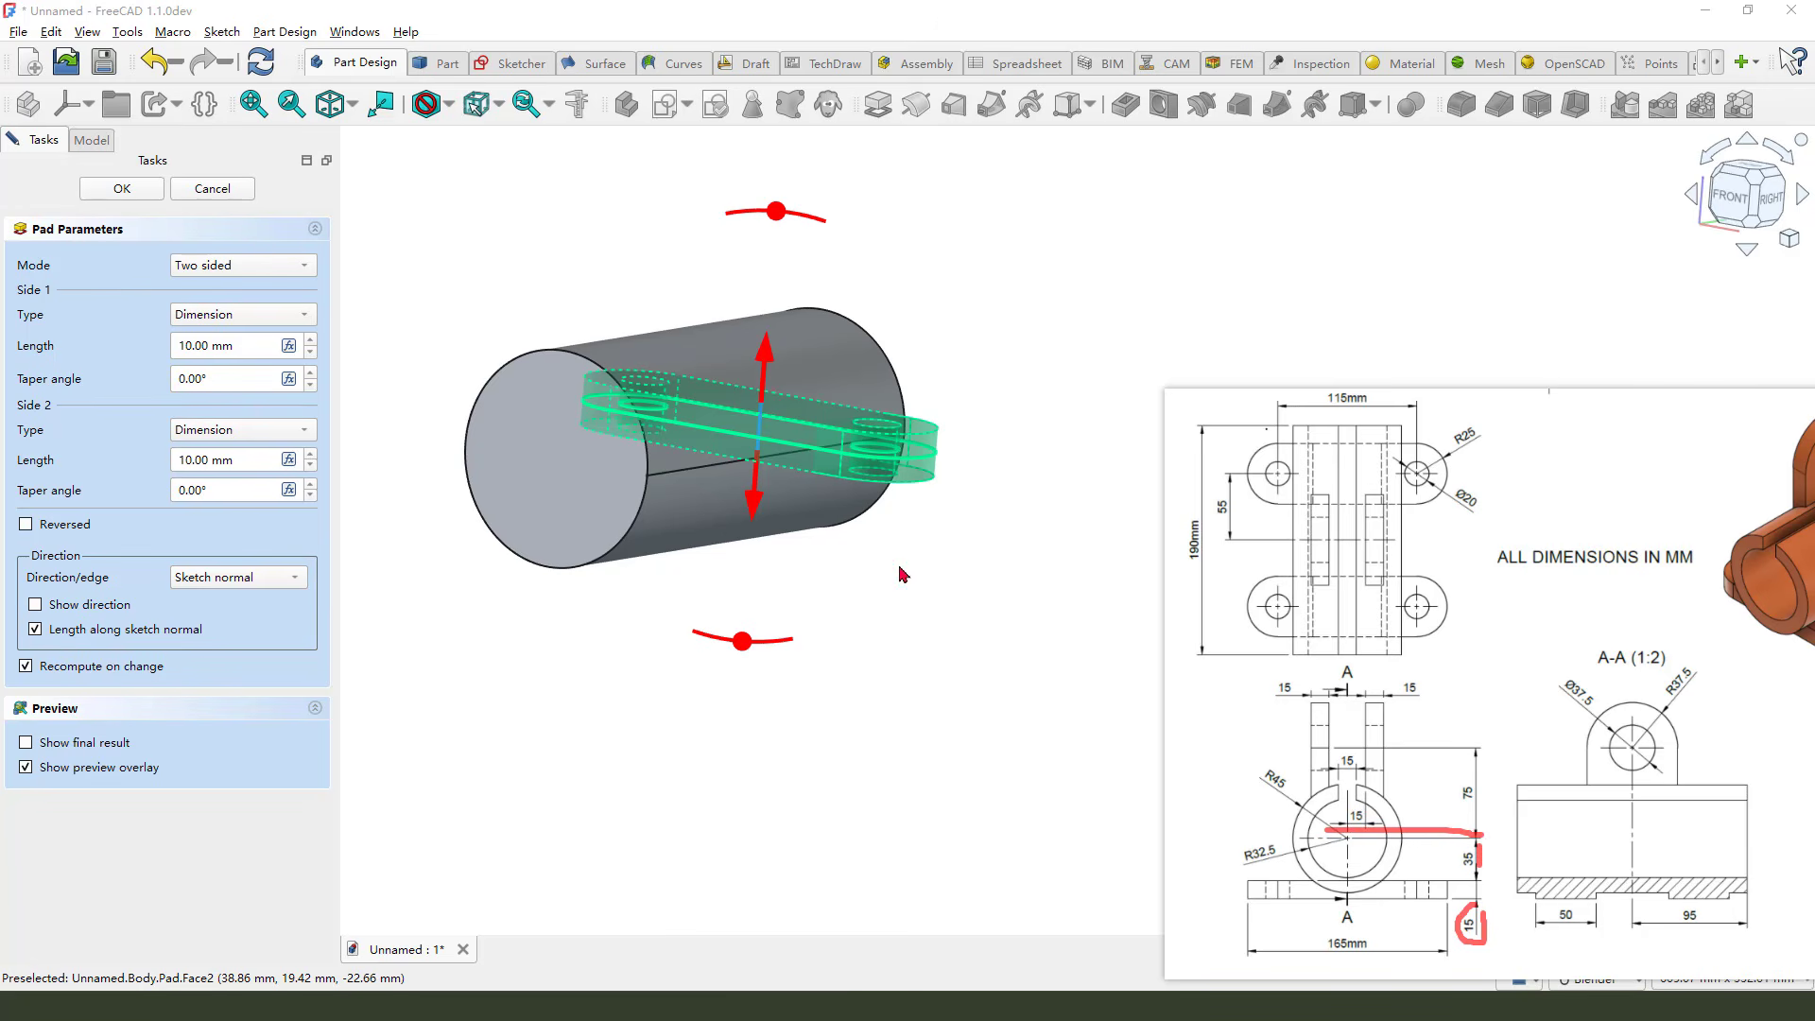
drag(754, 501, 742, 657)
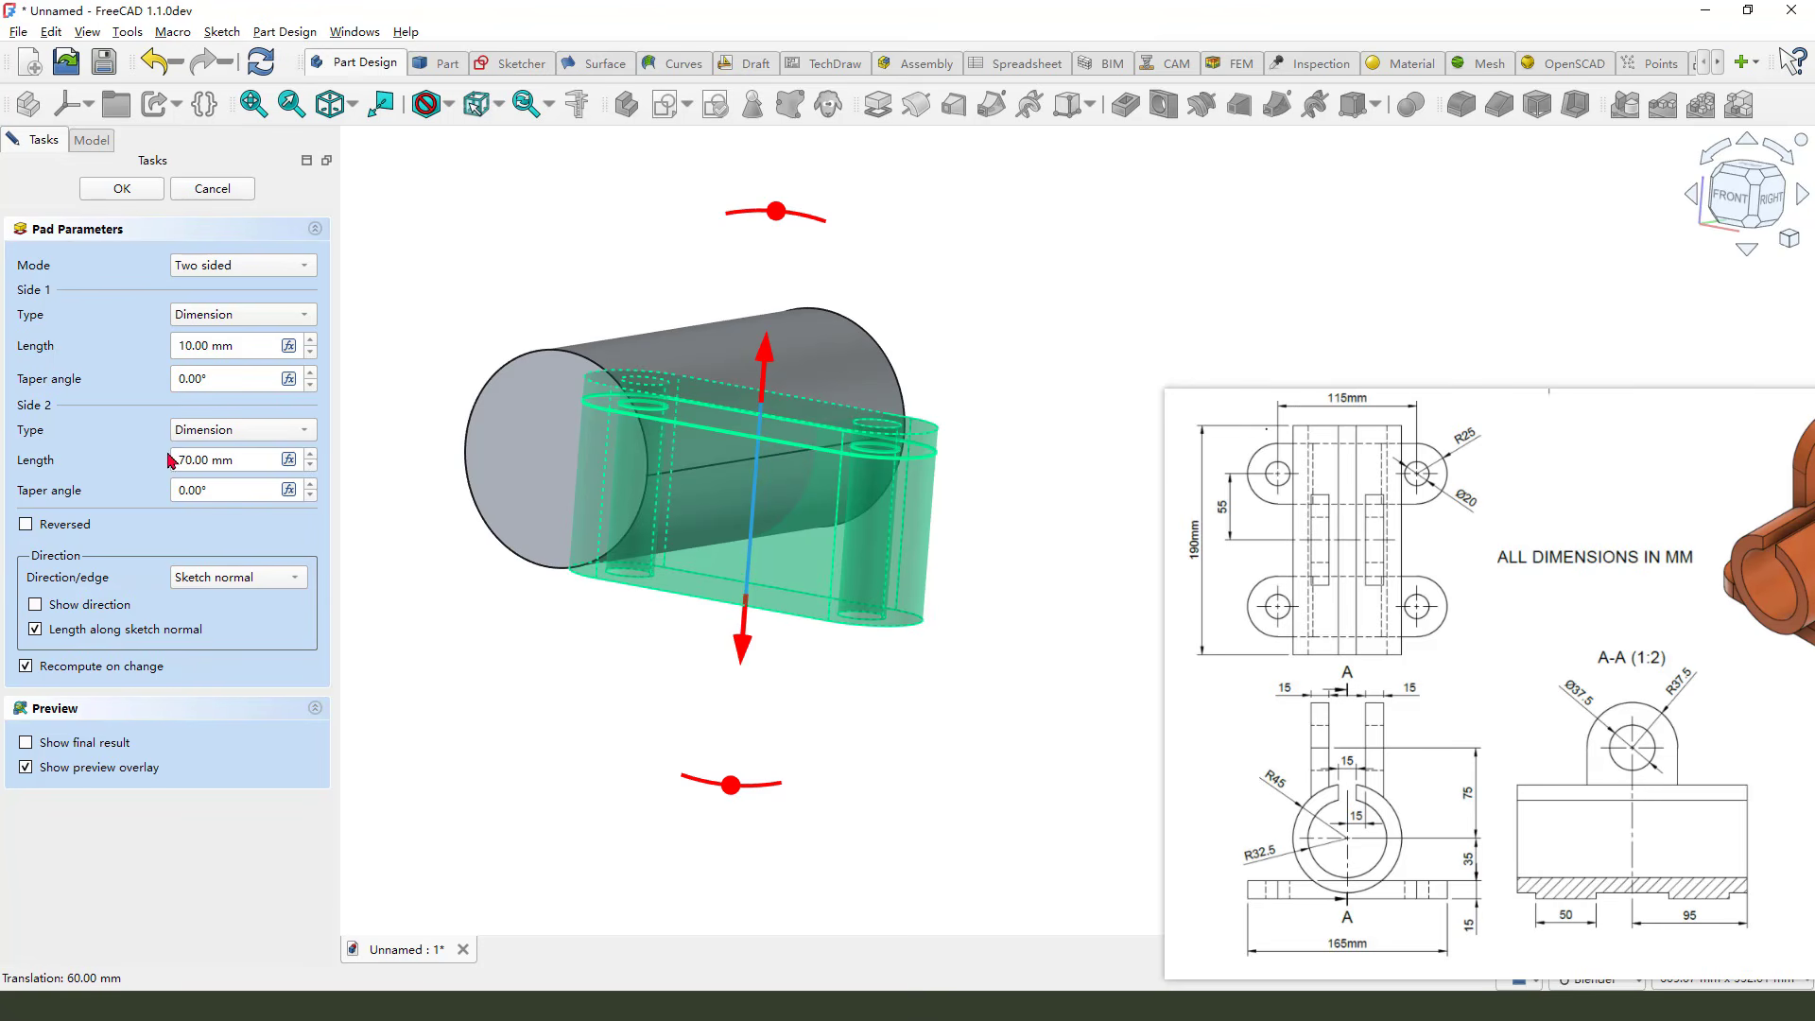
drag(210, 460, 161, 459)
text(15+35)
key(Return)
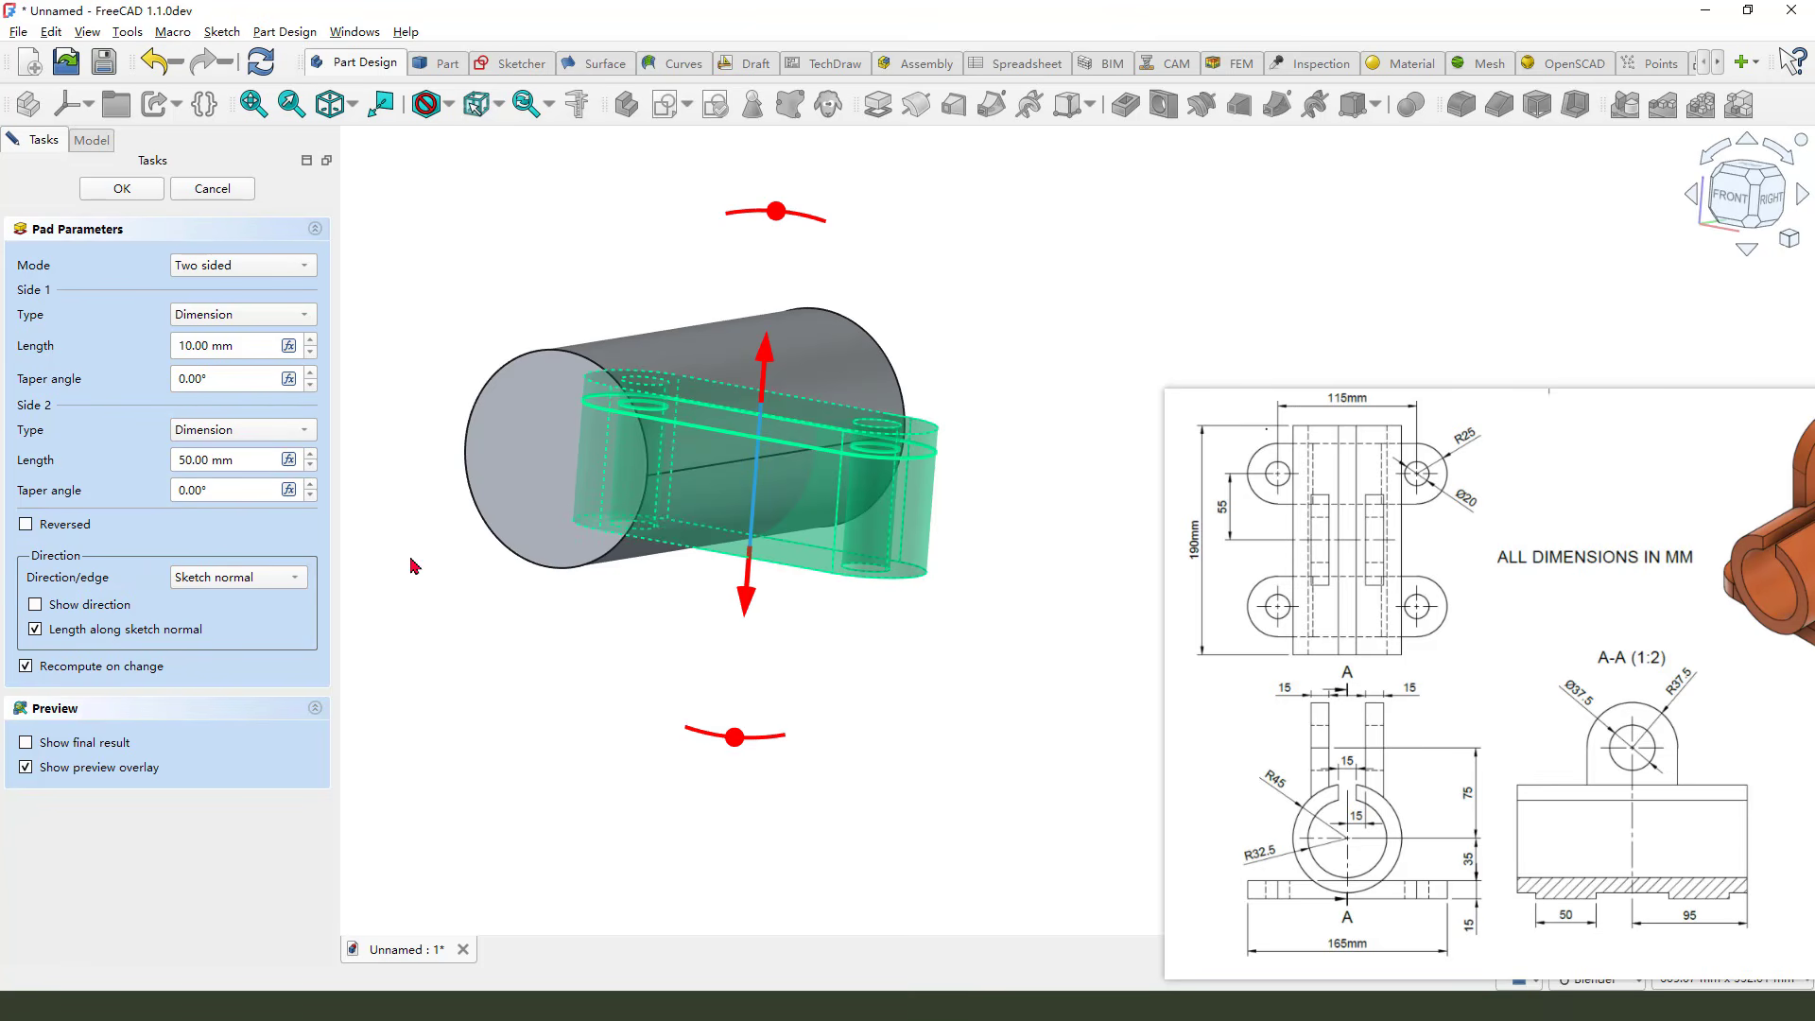
Set the pad's first-side length to -35 mm and confirm the pad
drag(210, 348, 166, 348)
text(-35)
middle_drag(976, 583, 937, 589)
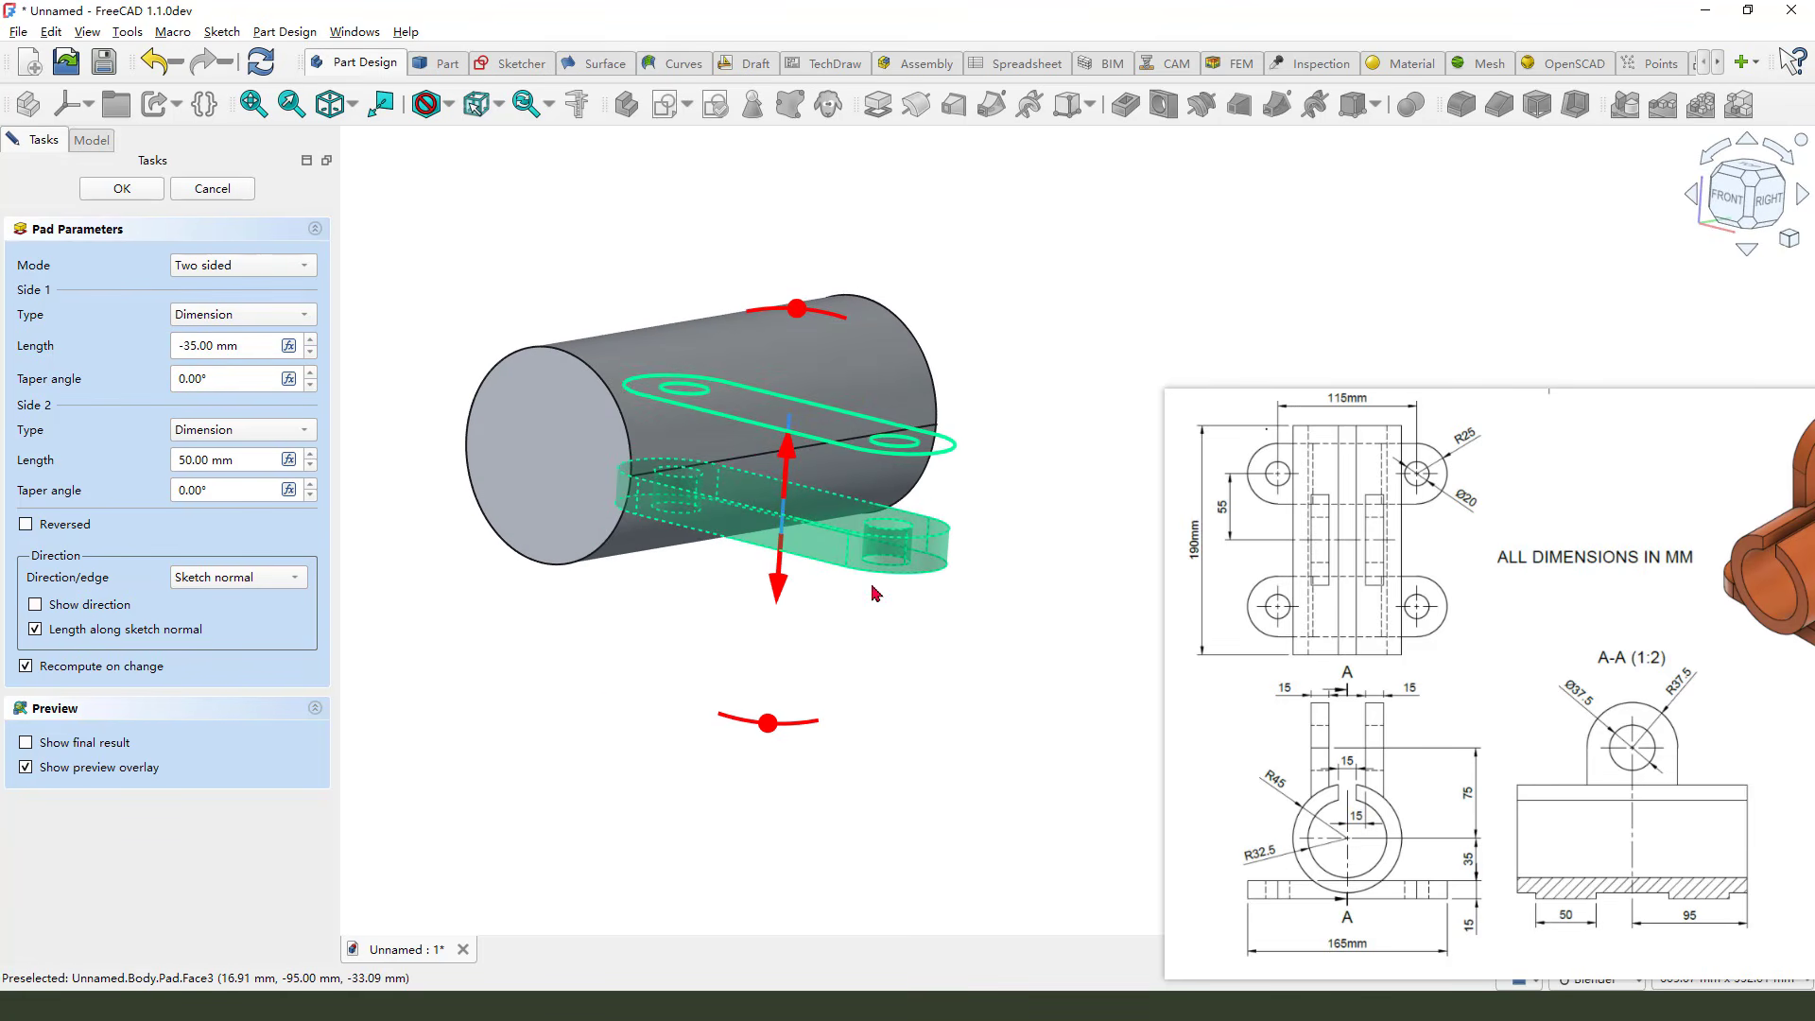
click(146, 192)
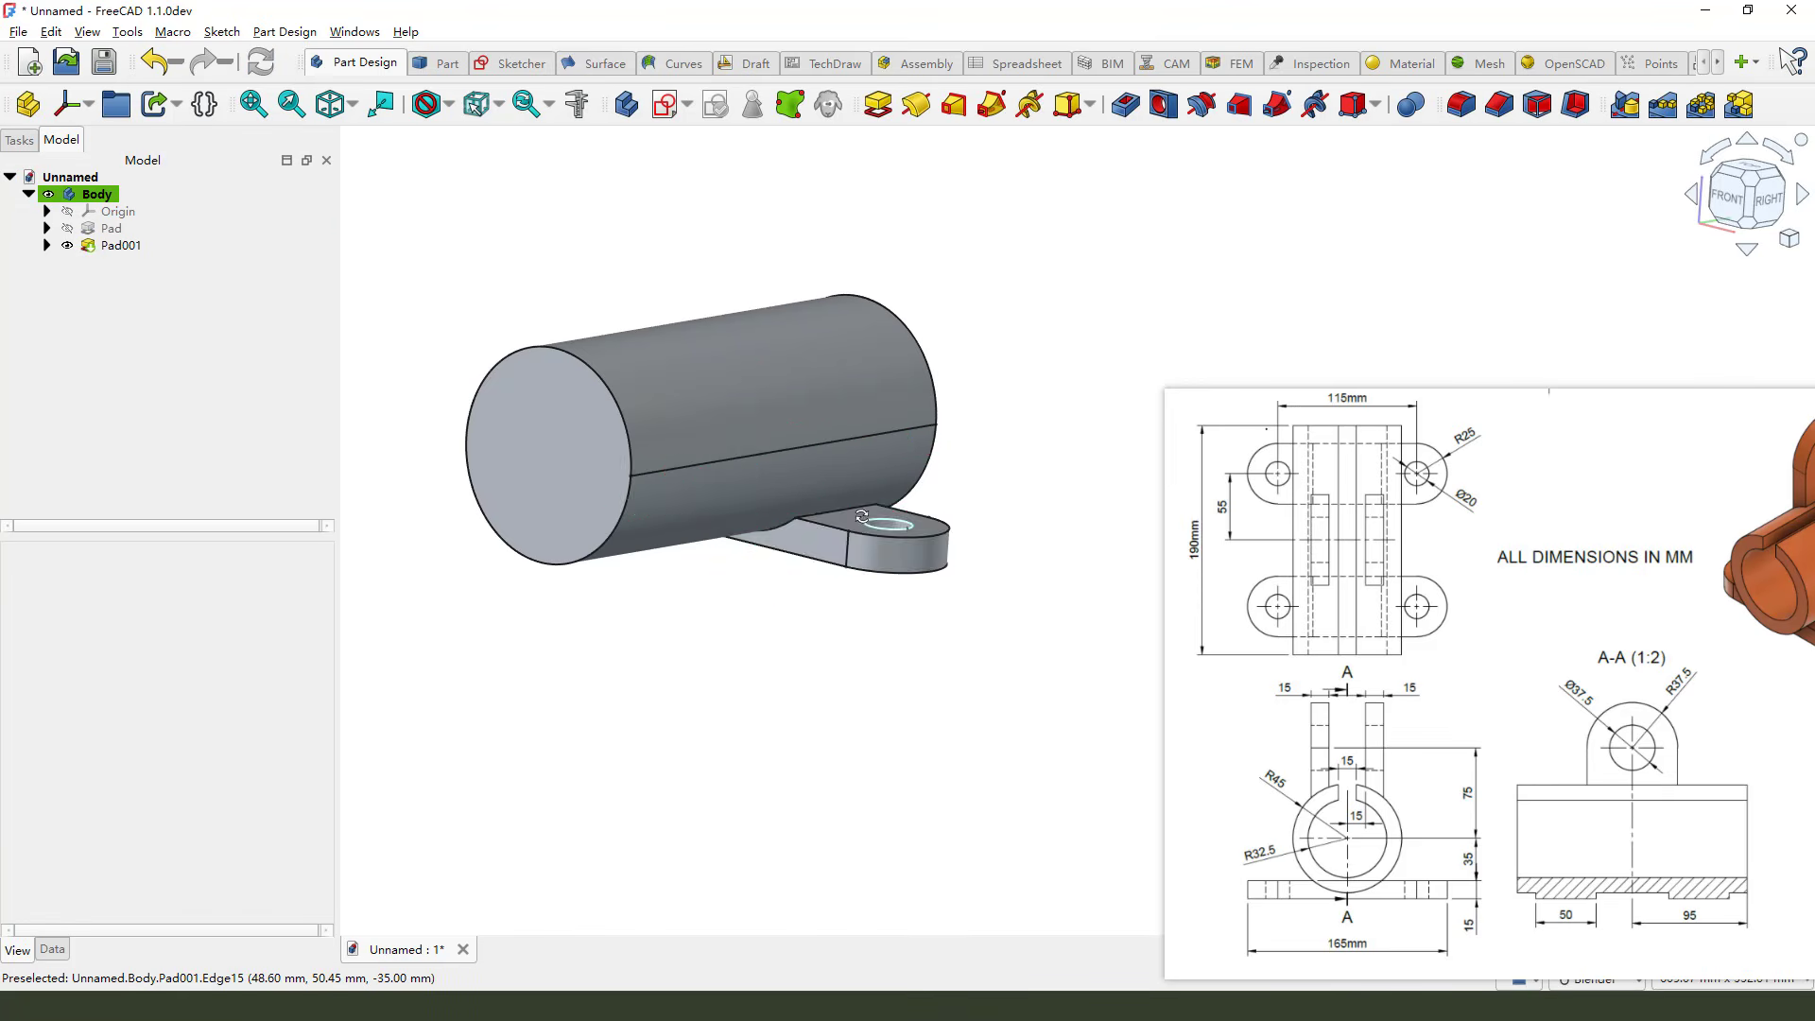
Start a linear pattern of the slotted base pad and set its length to 110 mm
middle_drag(879, 522, 851, 594)
mouse_move(1055, 534)
mouse_down()
mouse_move(949, 530)
mouse_move(943, 557)
mouse_up()
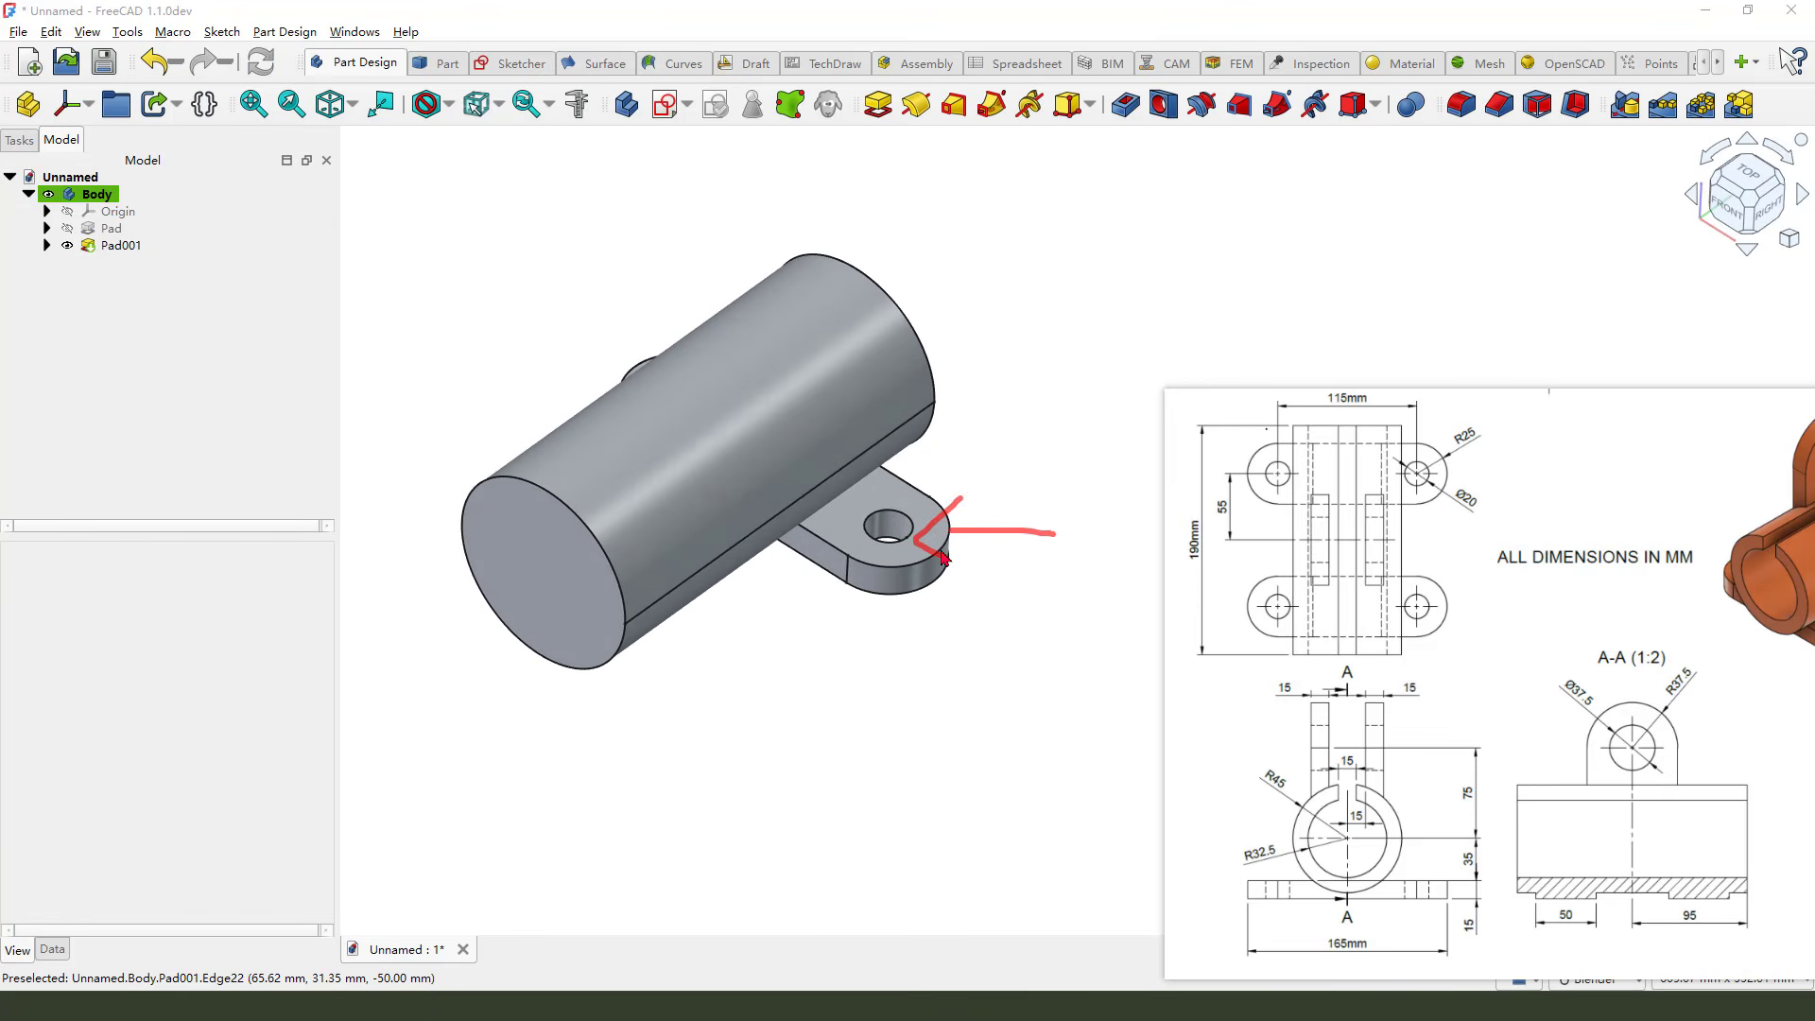
click(116, 246)
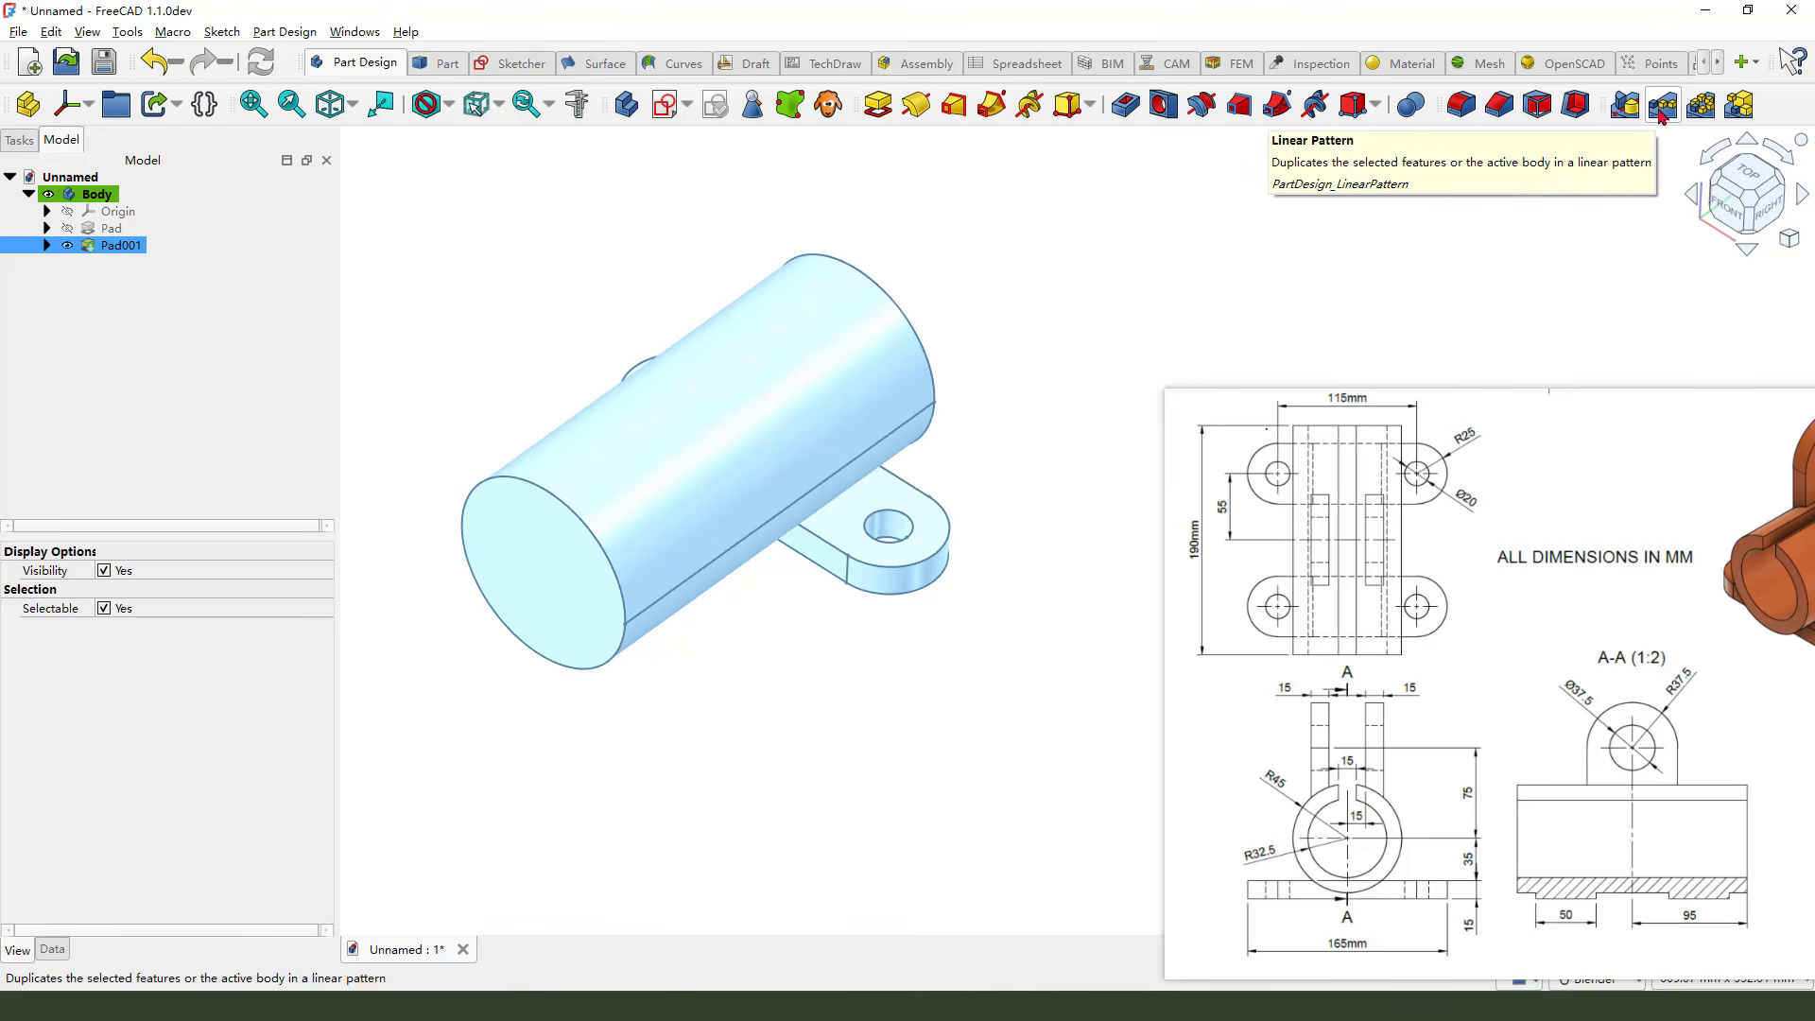
click(1661, 109)
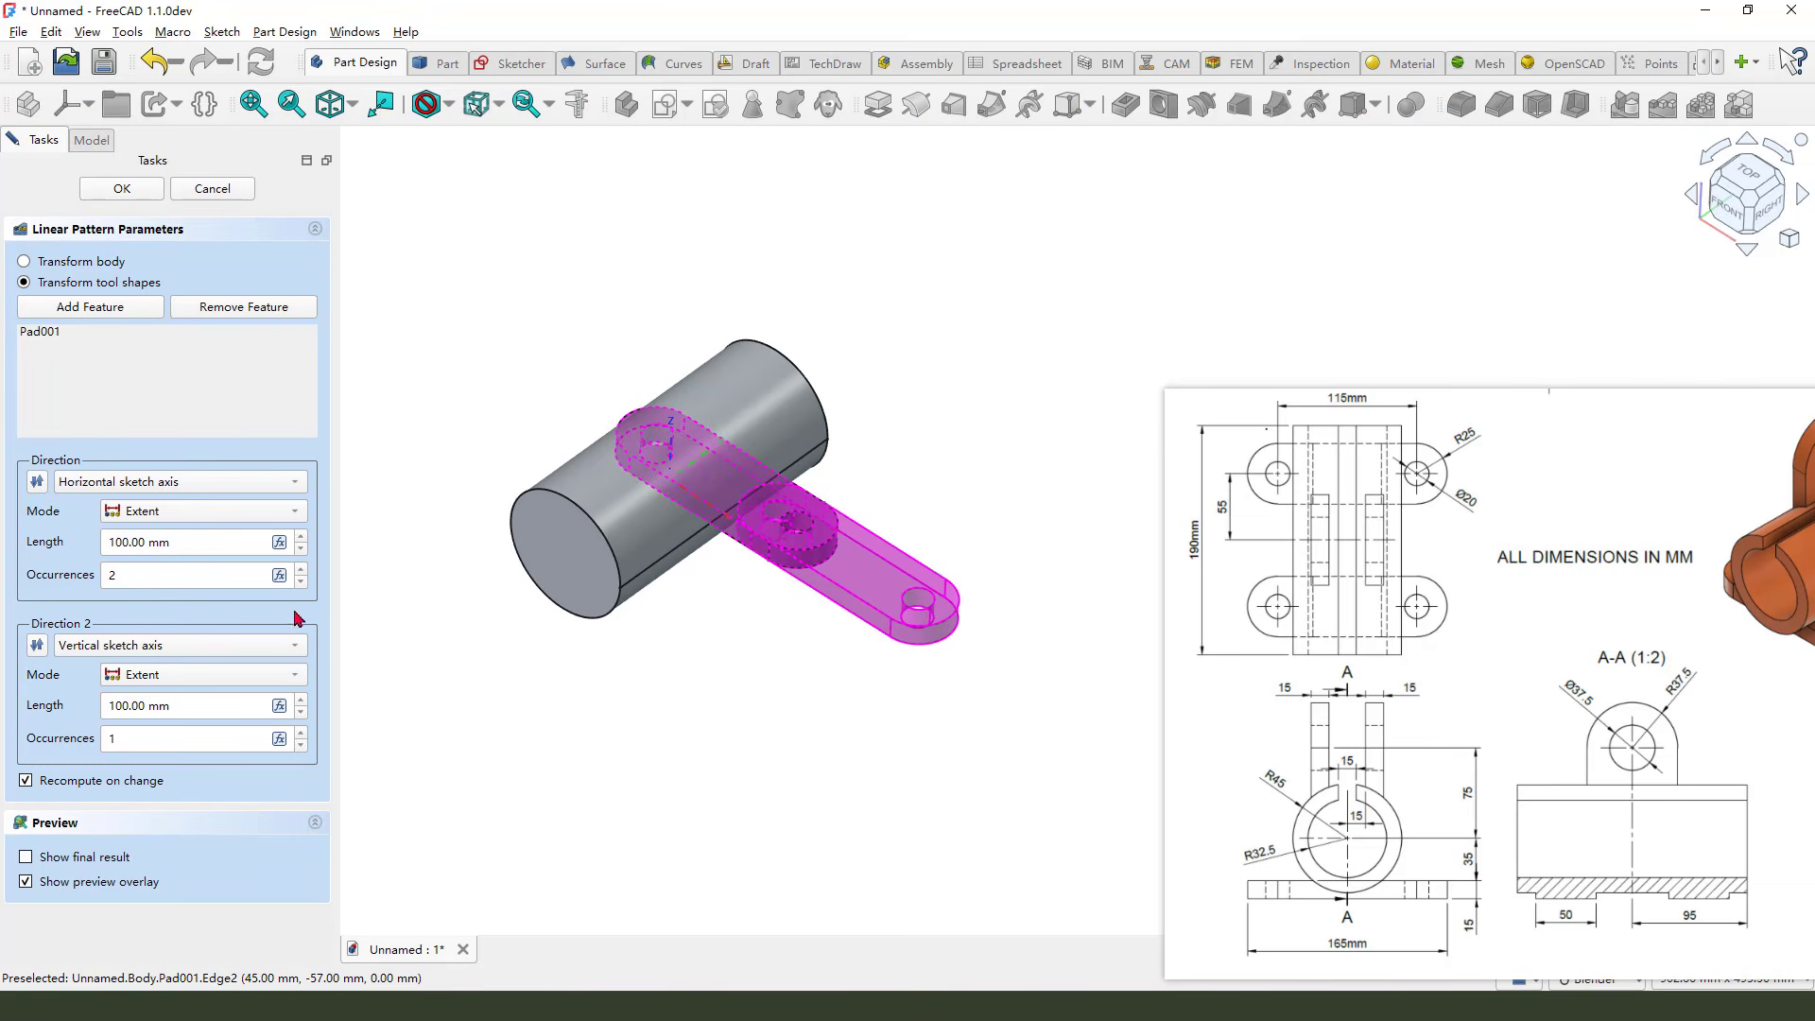
double_click(148, 543)
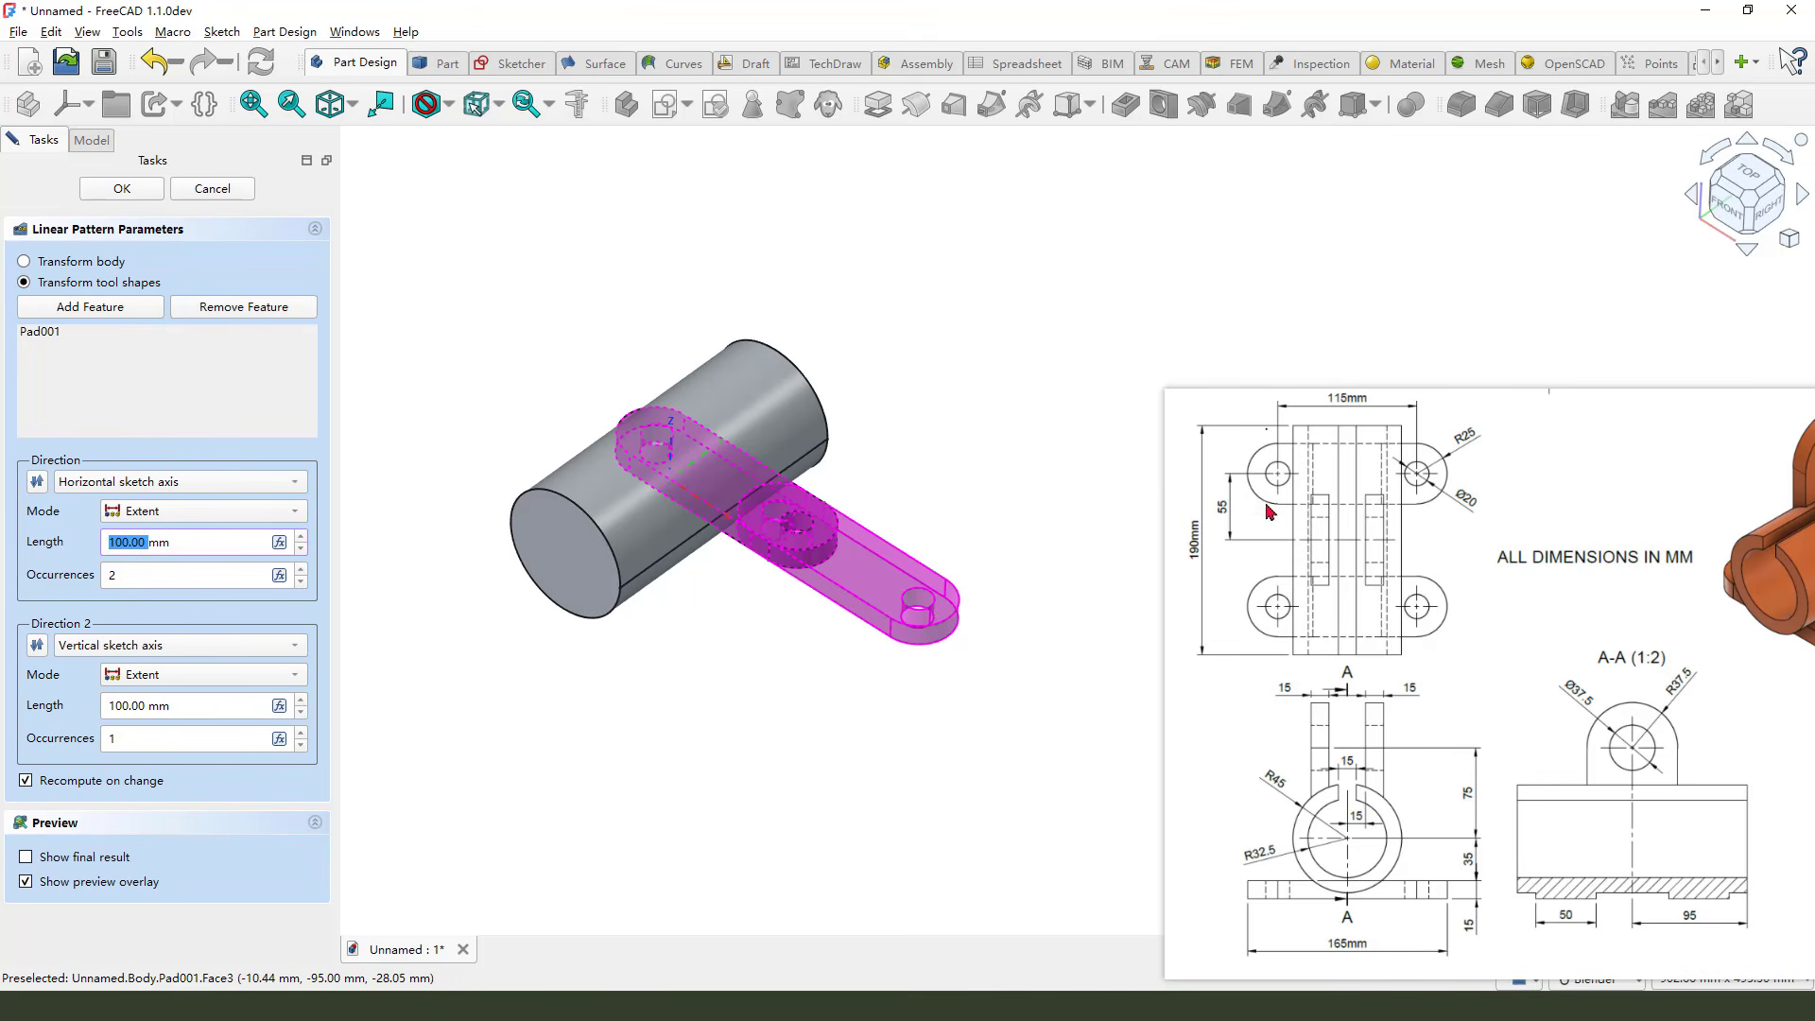
mouse_move(1234, 488)
mouse_down()
mouse_move(1241, 531)
mouse_move(1216, 494)
mouse_up()
drag(141, 546, 85, 548)
text(11)
Set the pattern direction to Base Y-axis, reverse it, and confirm the pattern
click(217, 483)
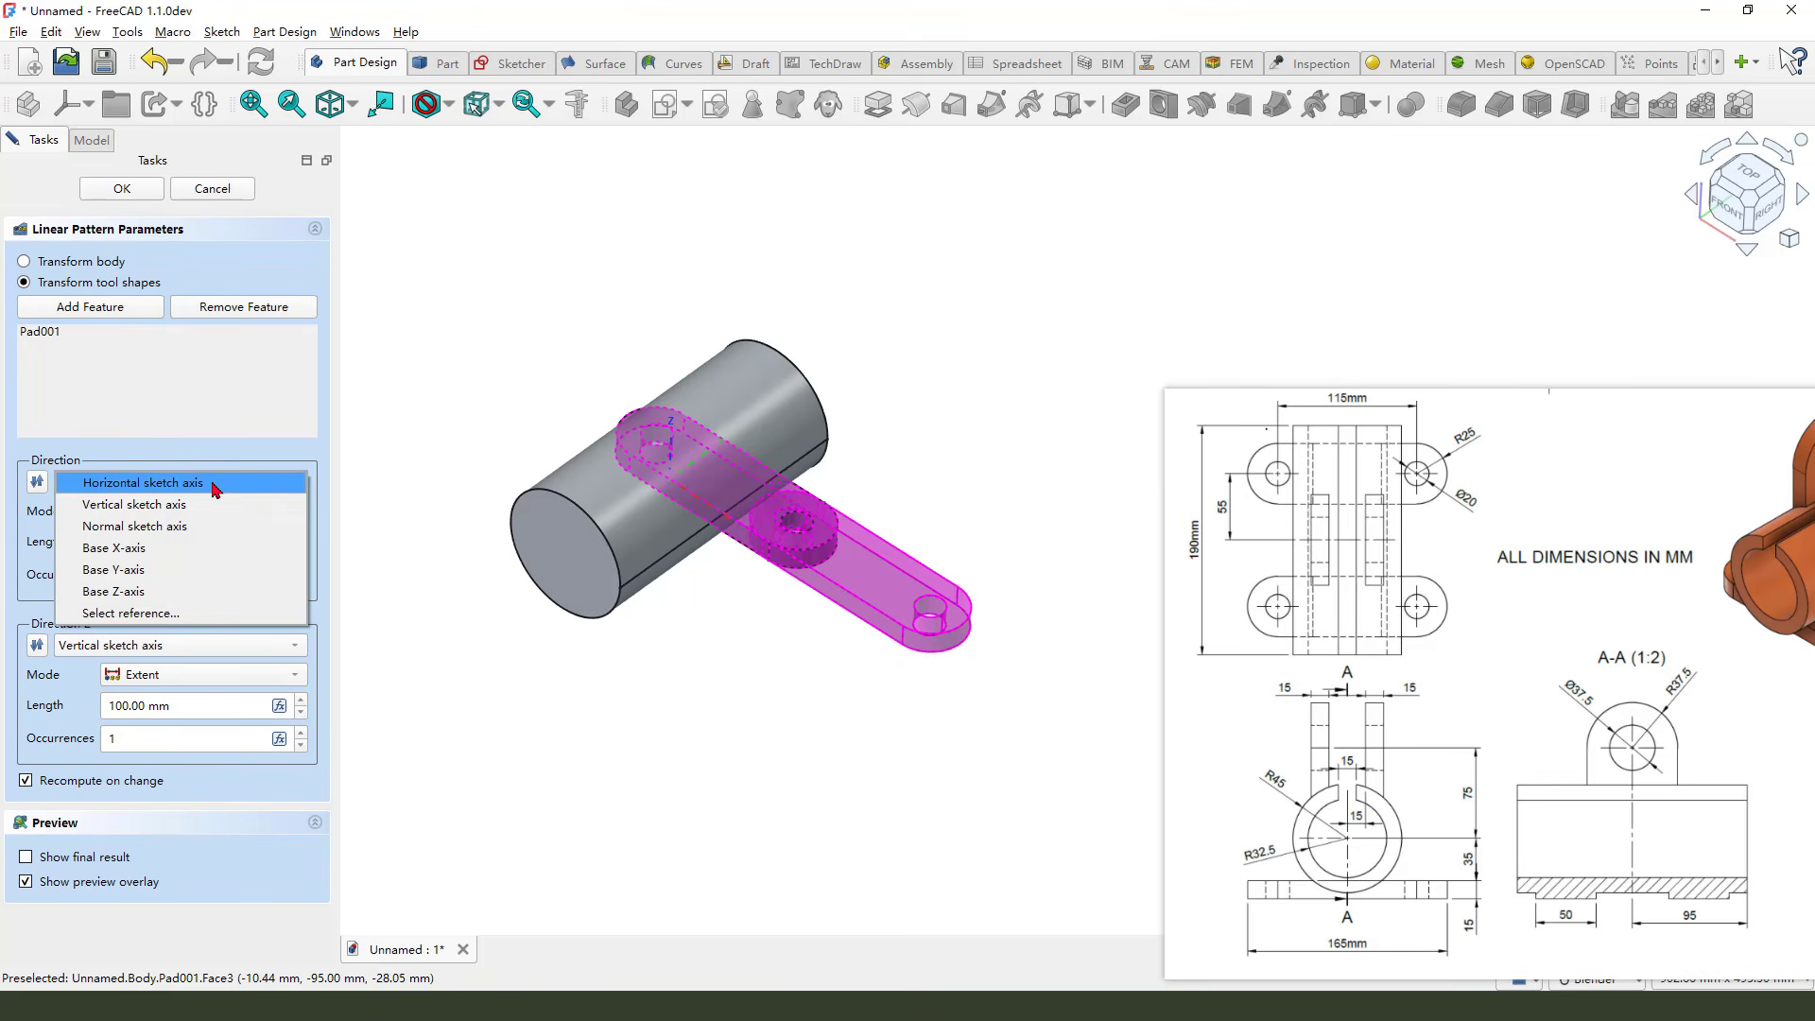
click(141, 570)
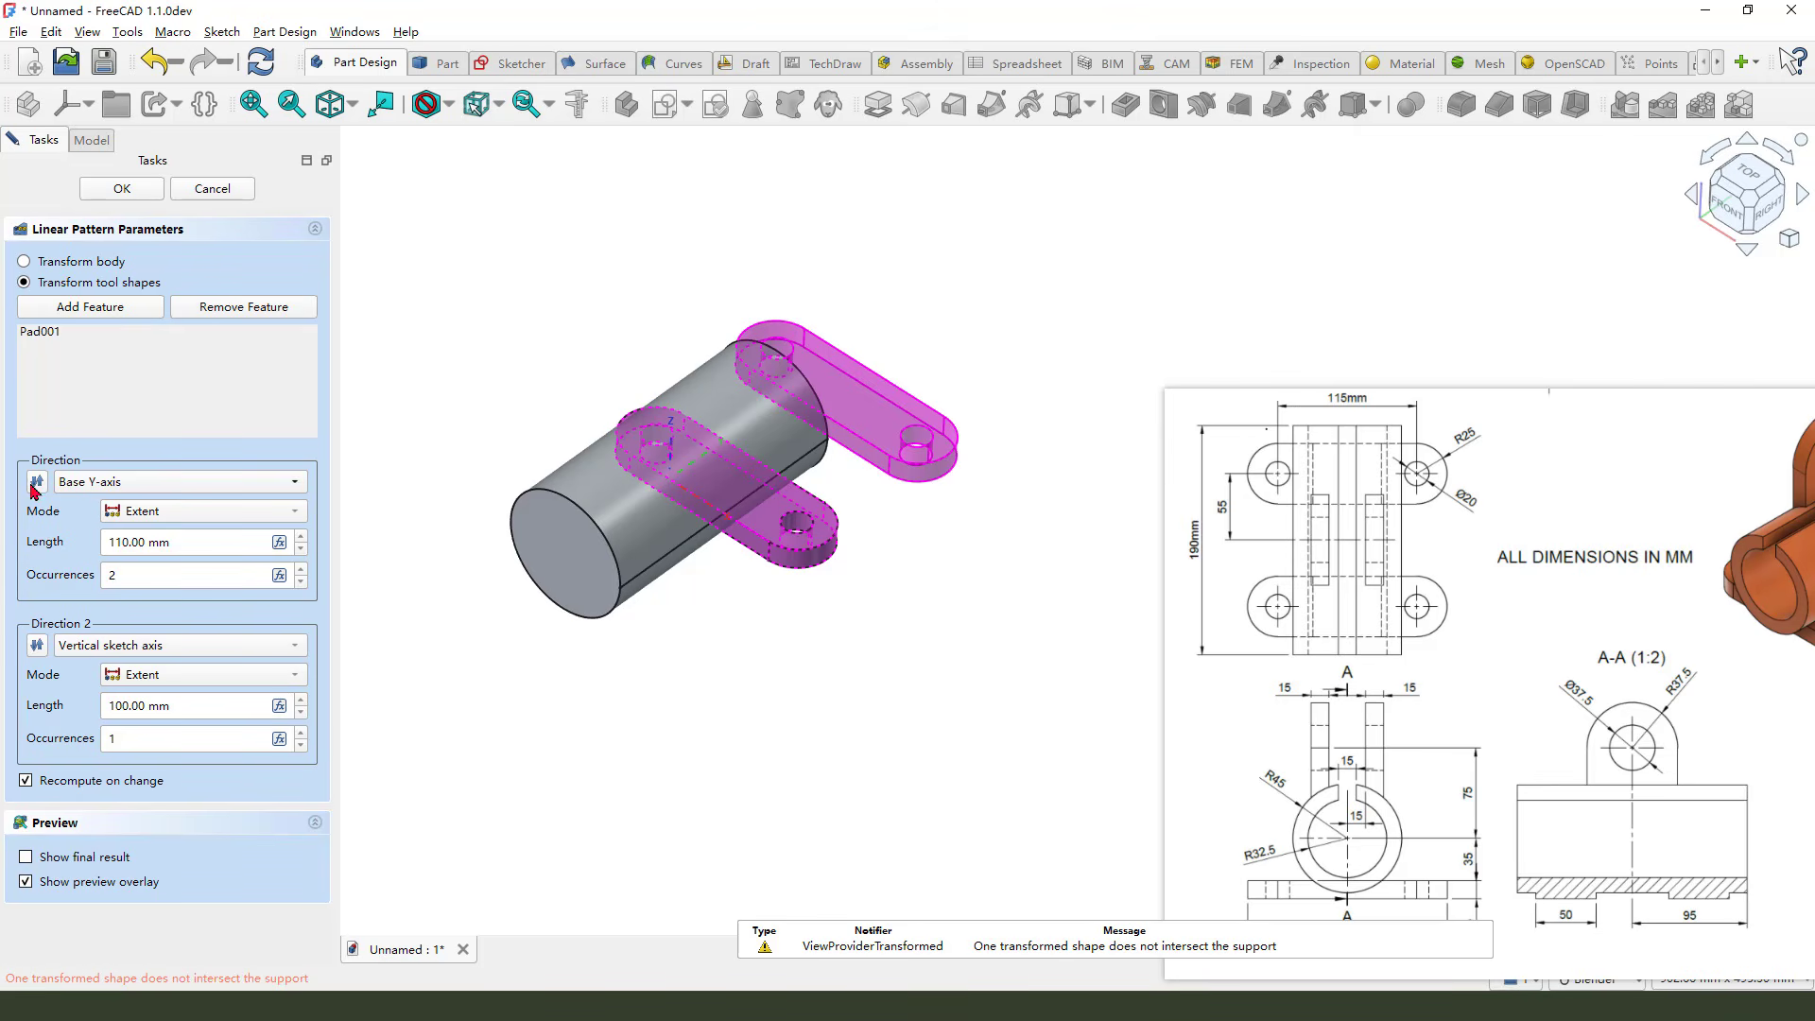
click(38, 483)
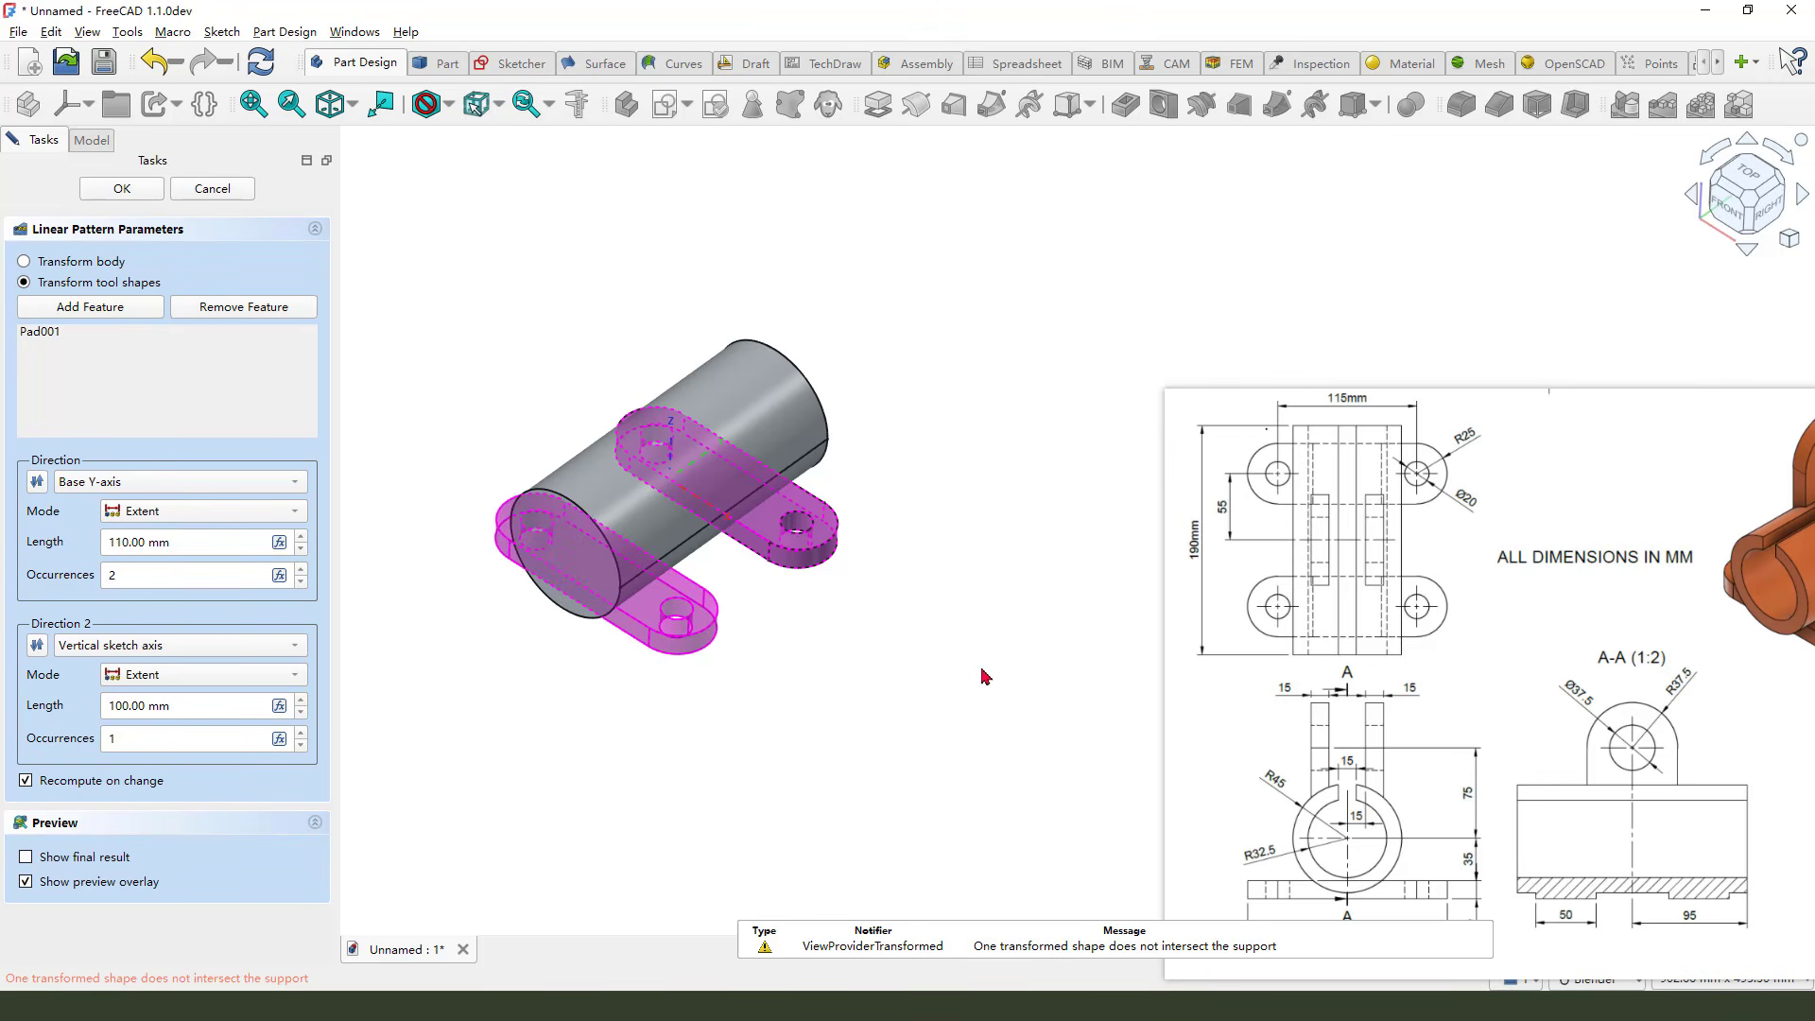
mouse_move(796, 594)
middle_down()
mouse_move(726, 534)
mouse_move(796, 603)
middle_up()
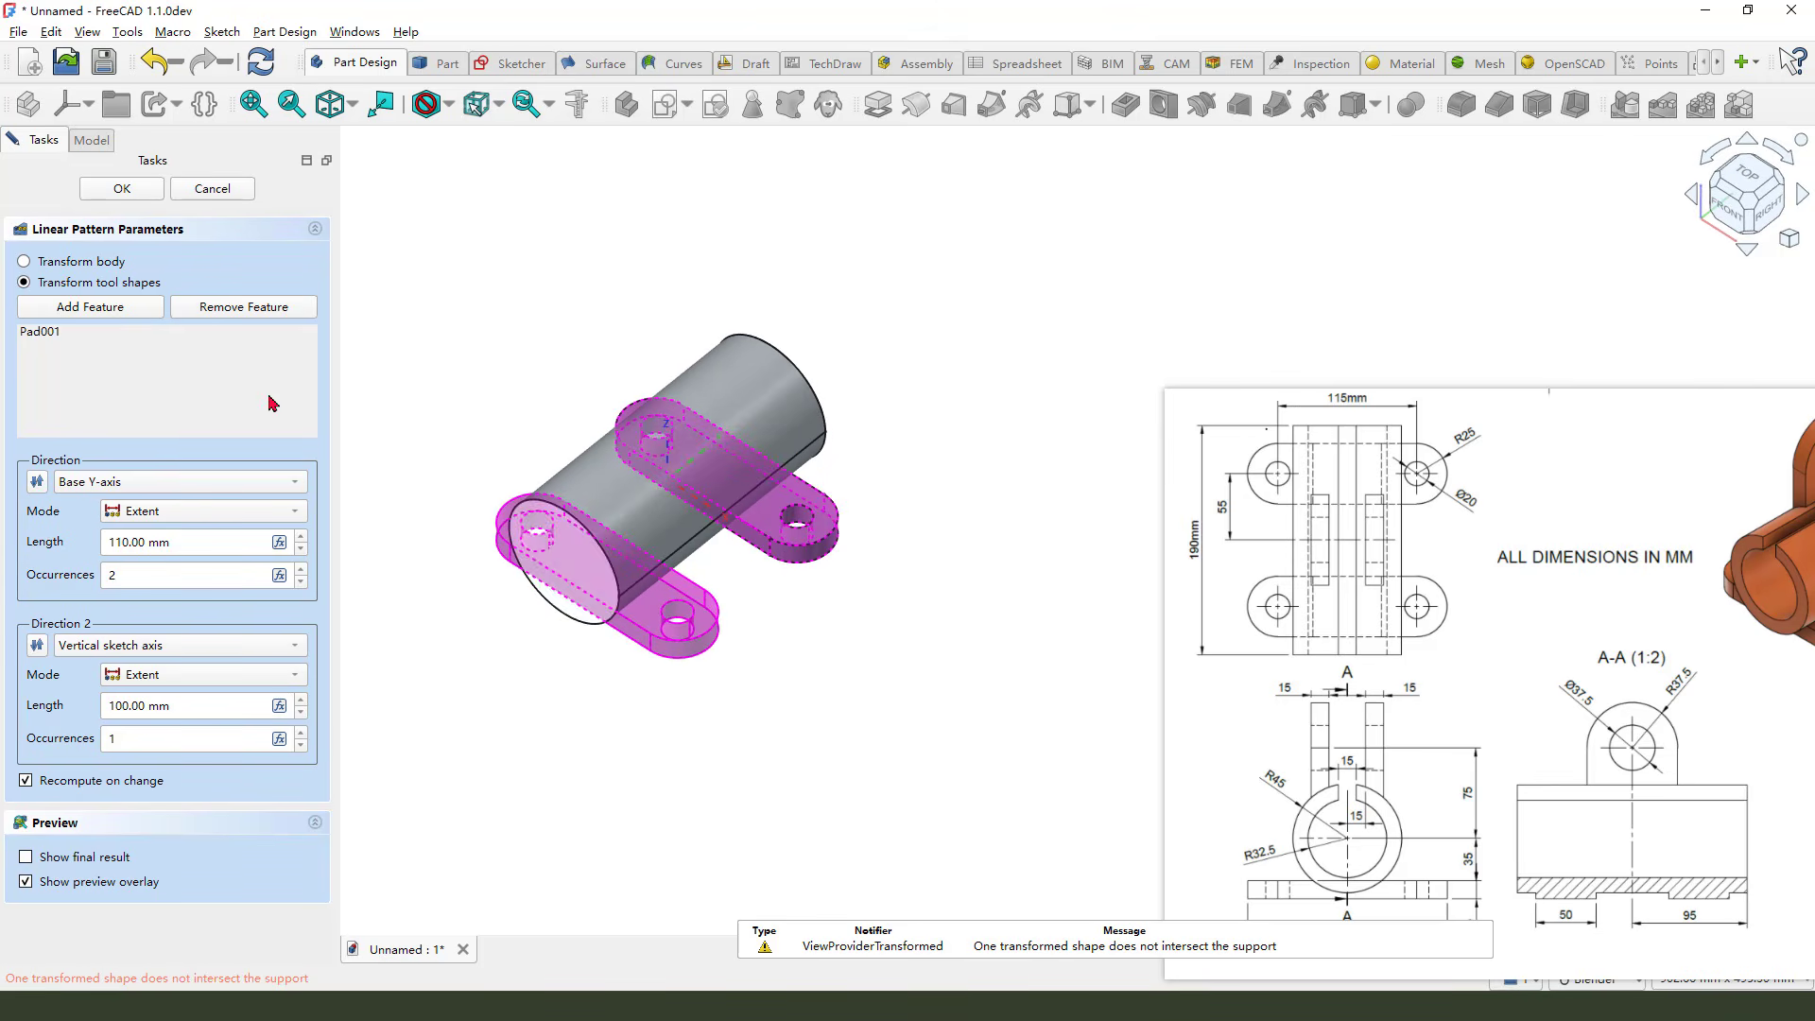
click(123, 188)
mouse_move(944, 639)
middle_down()
mouse_move(940, 608)
mouse_move(914, 615)
mouse_move(943, 640)
middle_up()
scroll(996, 731, down, 2)
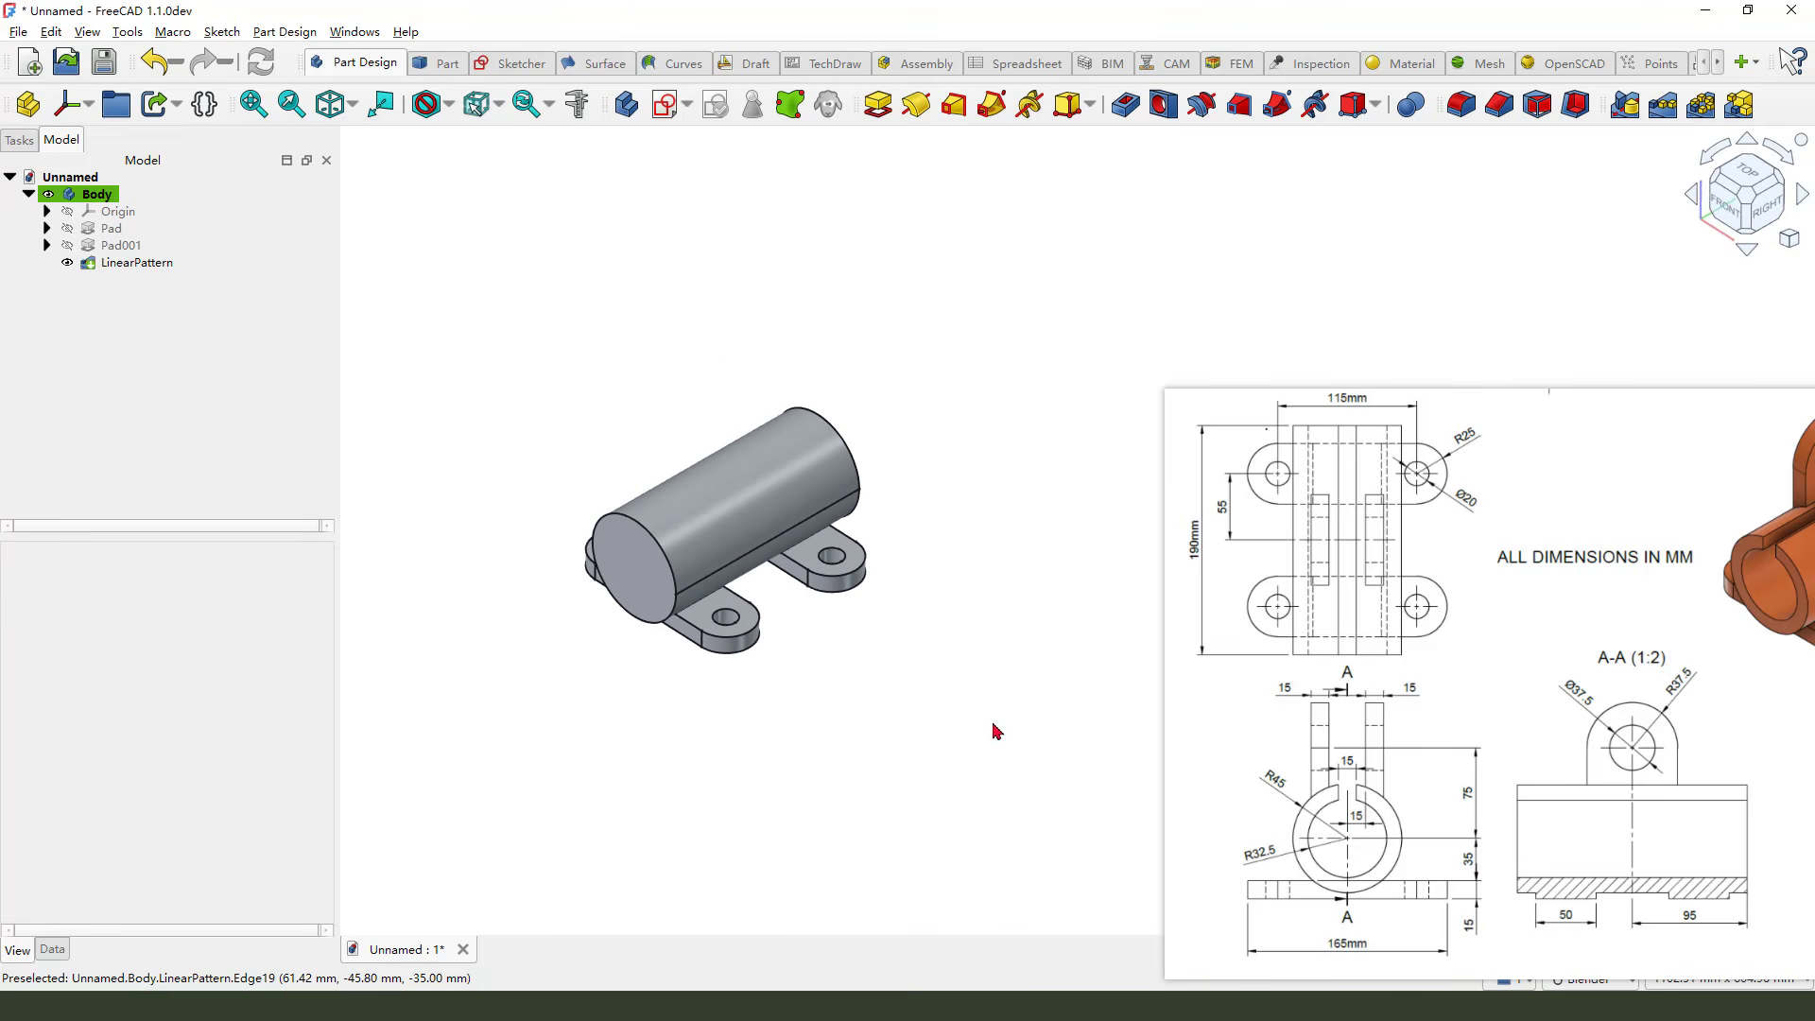
Create a new sketch on the YZ plane and toggle the section view
mouse_move(1360, 694)
mouse_down()
mouse_move(1373, 787)
mouse_move(1386, 711)
mouse_up()
click(667, 104)
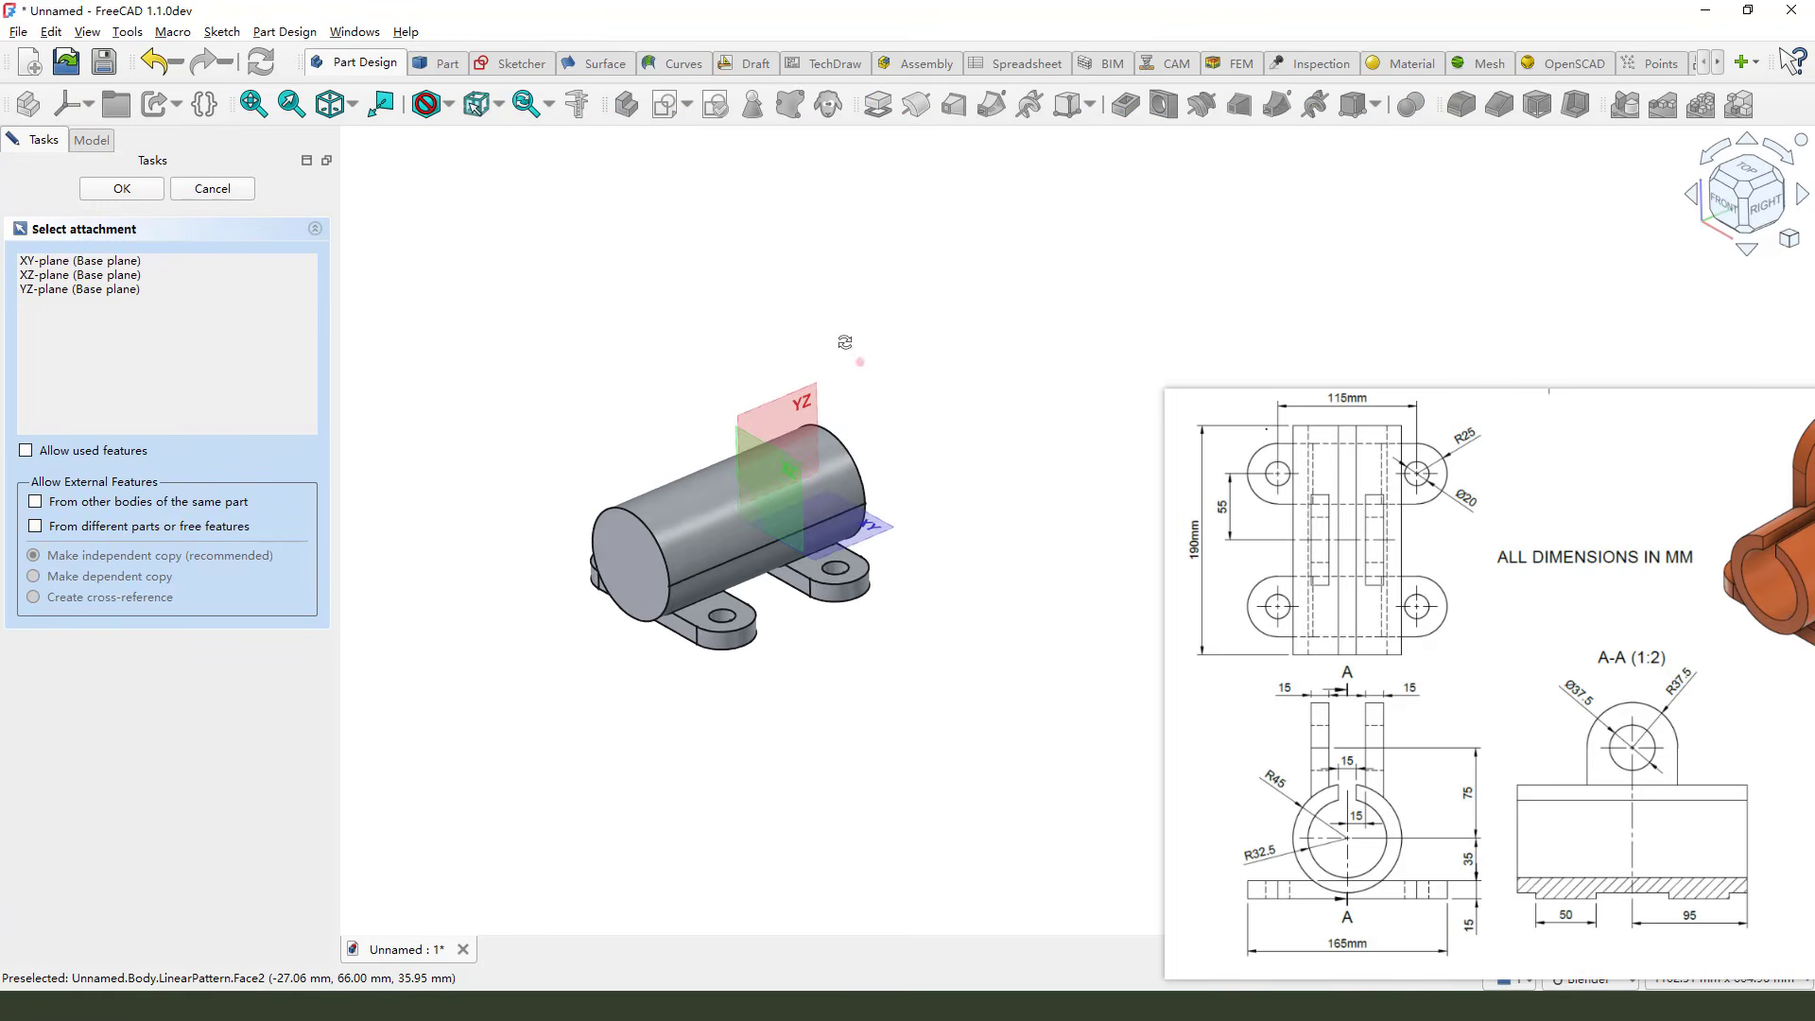
scroll(804, 452, up, 2)
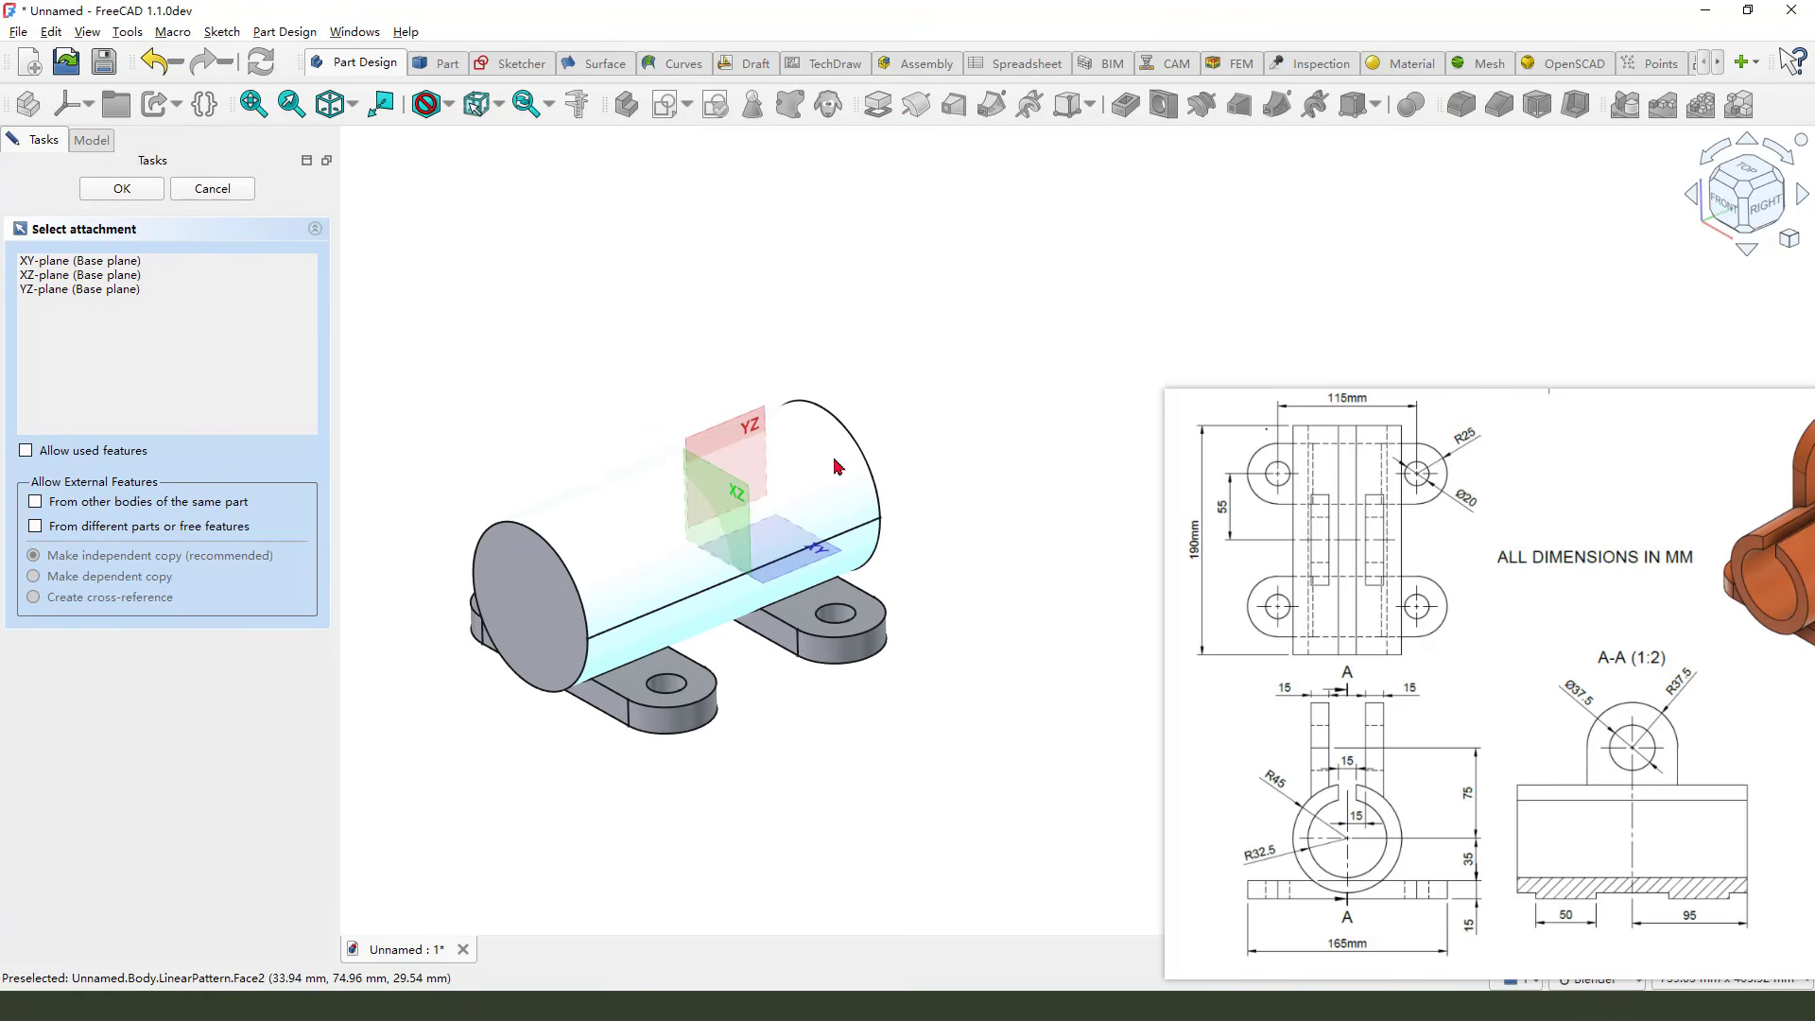
click(766, 414)
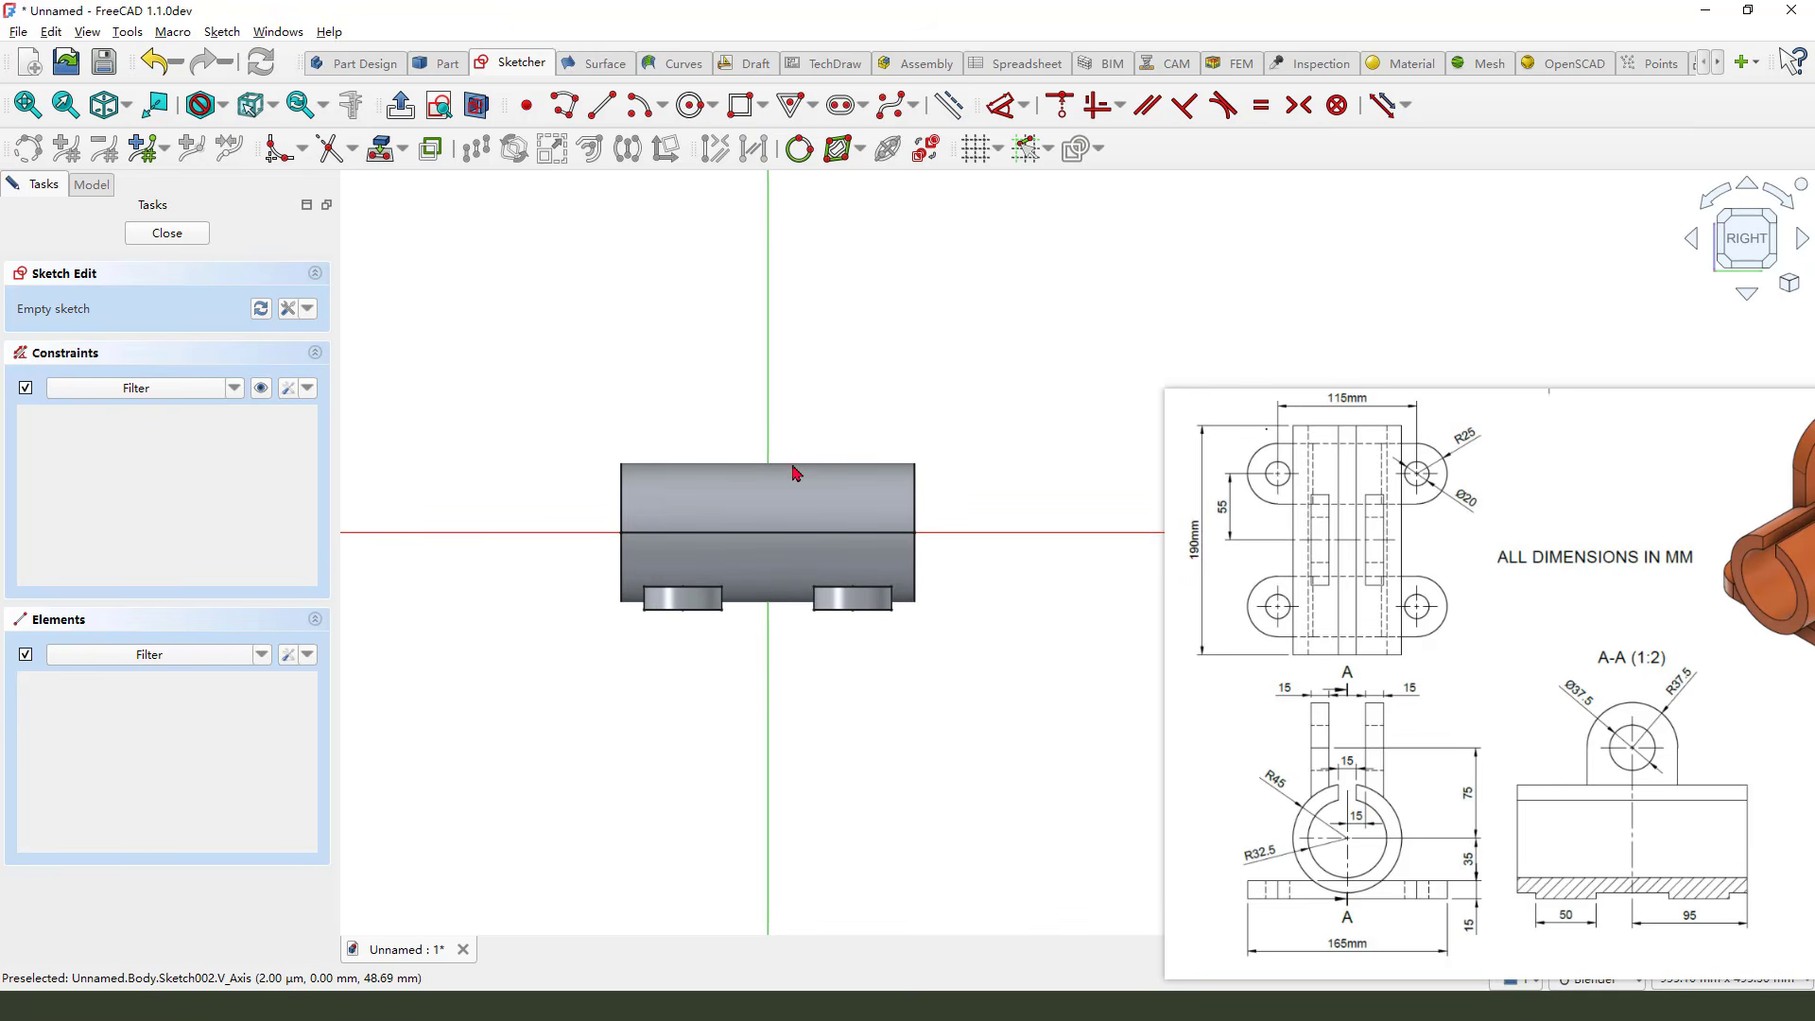
click(479, 107)
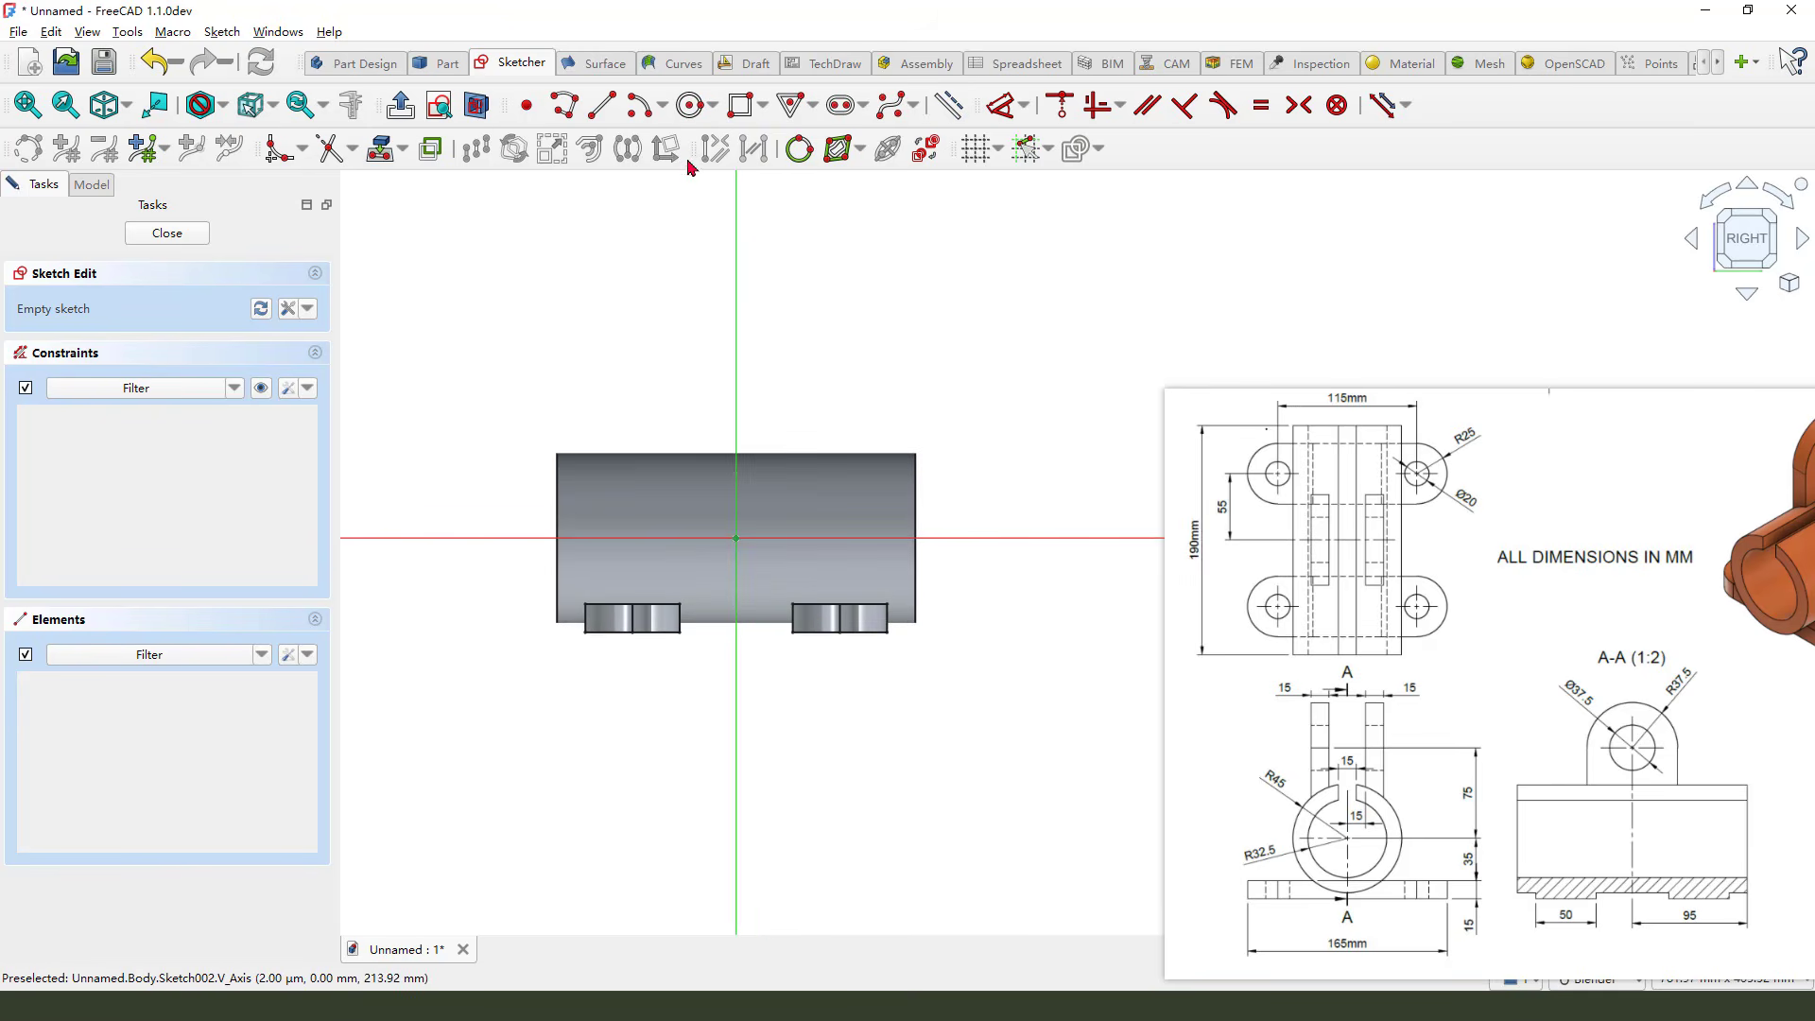
Sketch a vertical slot about 101 mm long on the vertical axis, ending at the origin
click(839, 107)
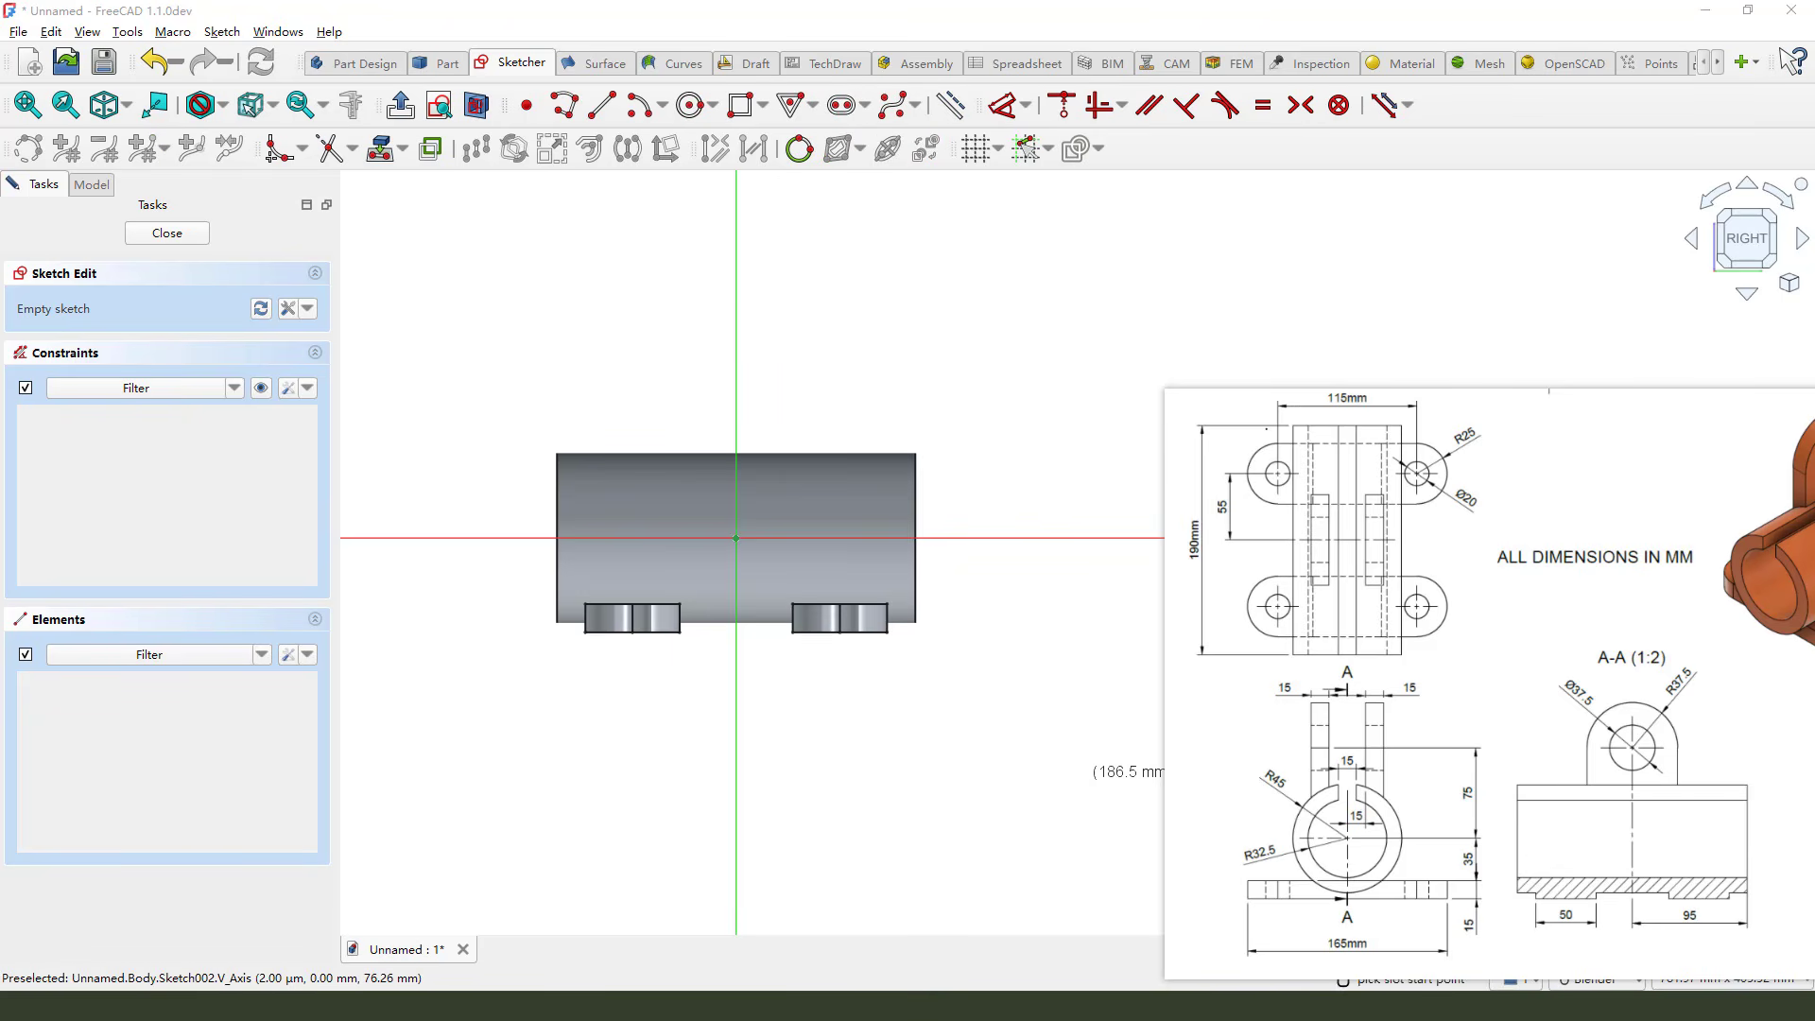
click(736, 354)
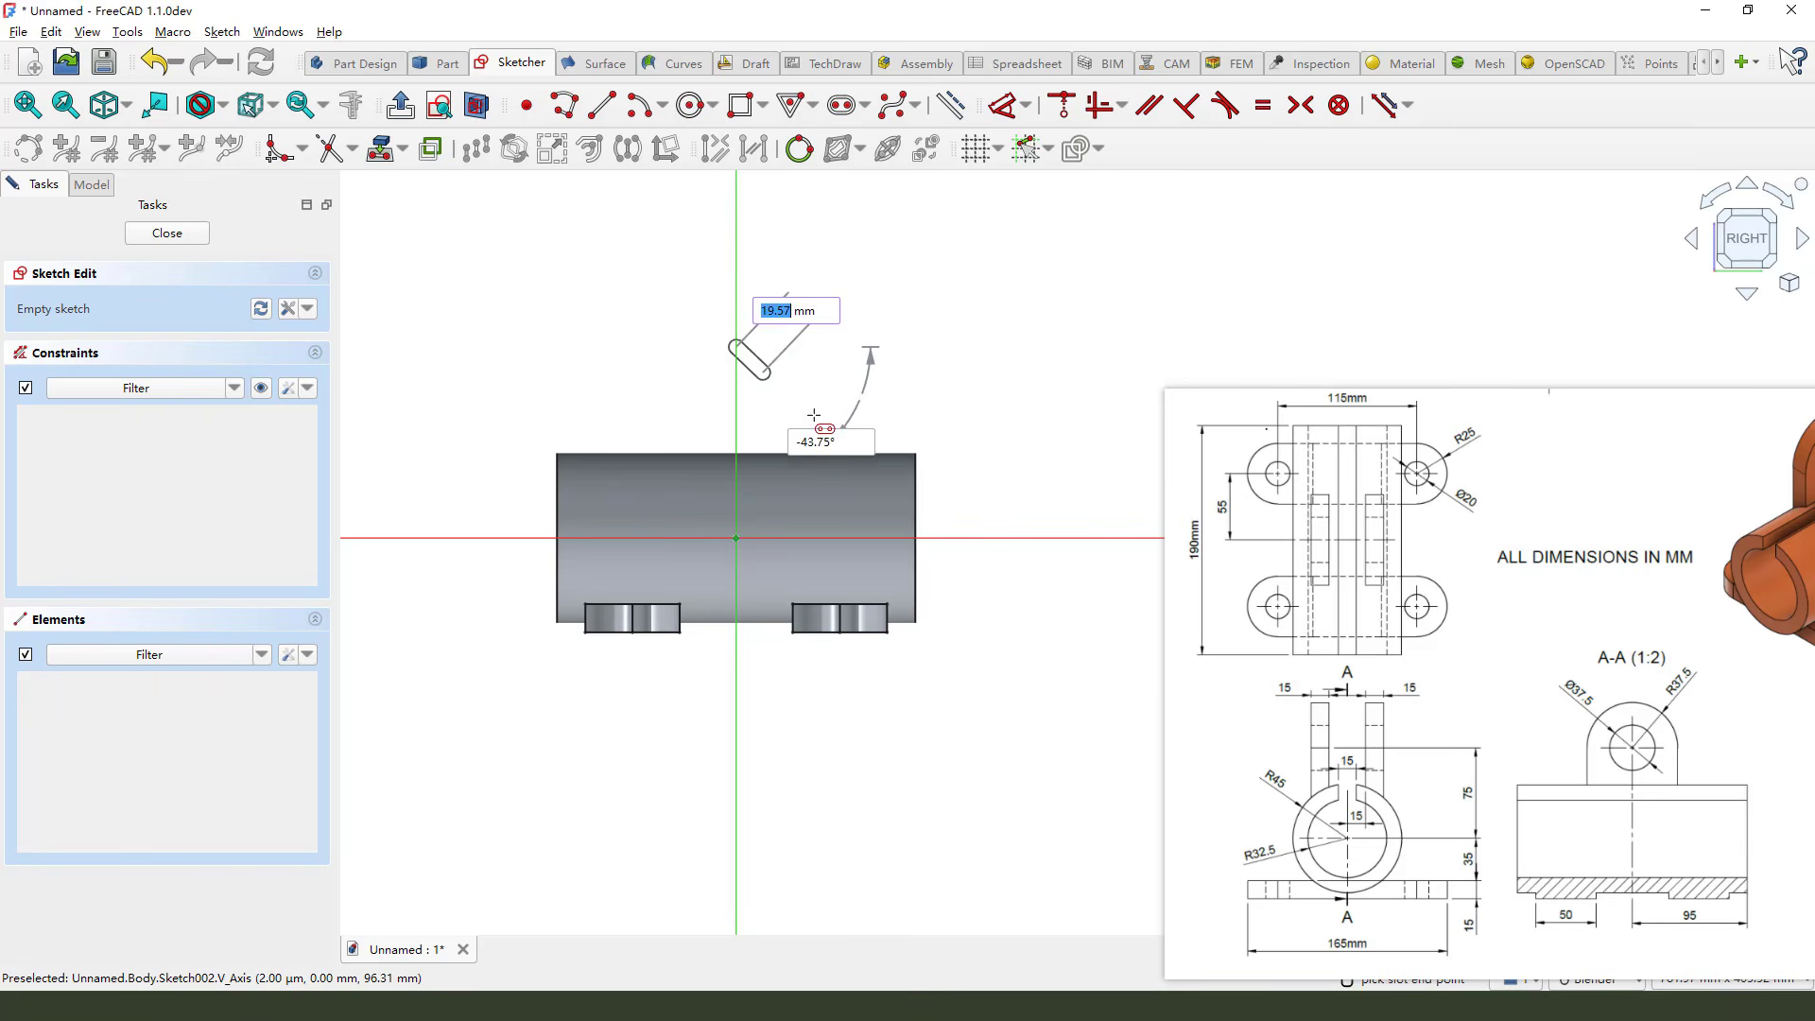
click(737, 538)
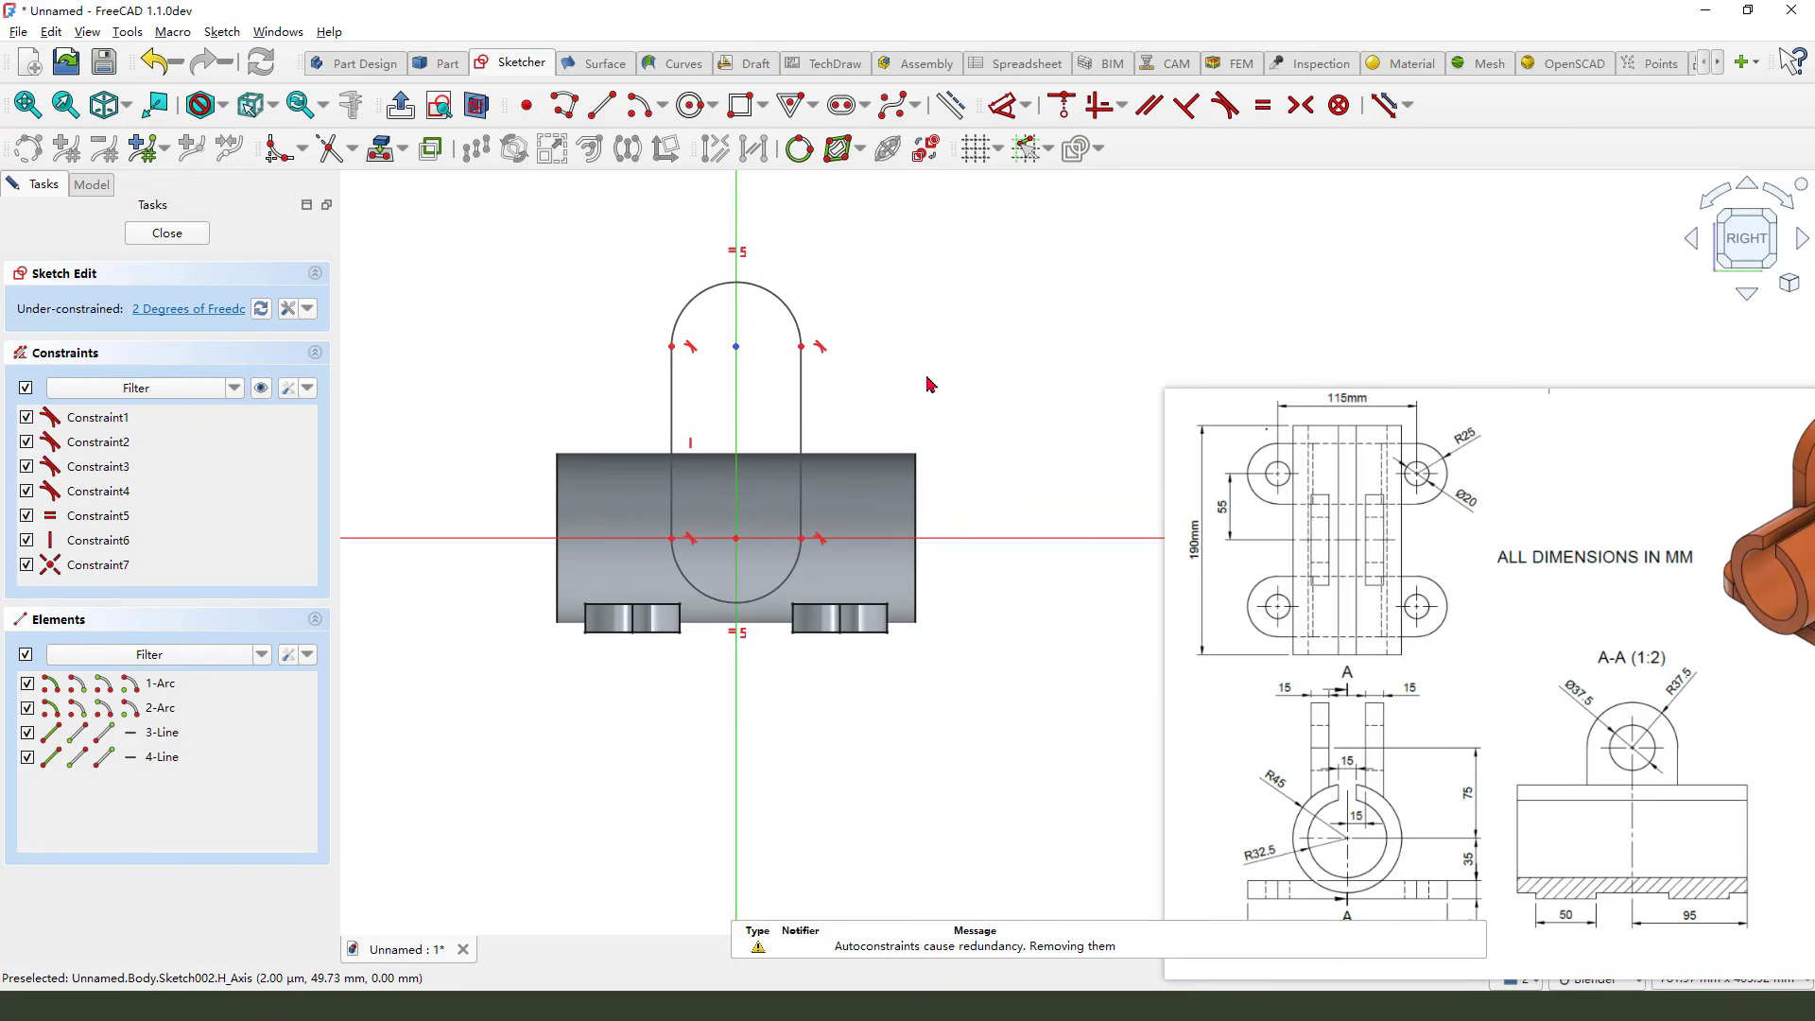
Set the radius of the slot's upper arc to 37.5 mm
click(1003, 104)
click(789, 308)
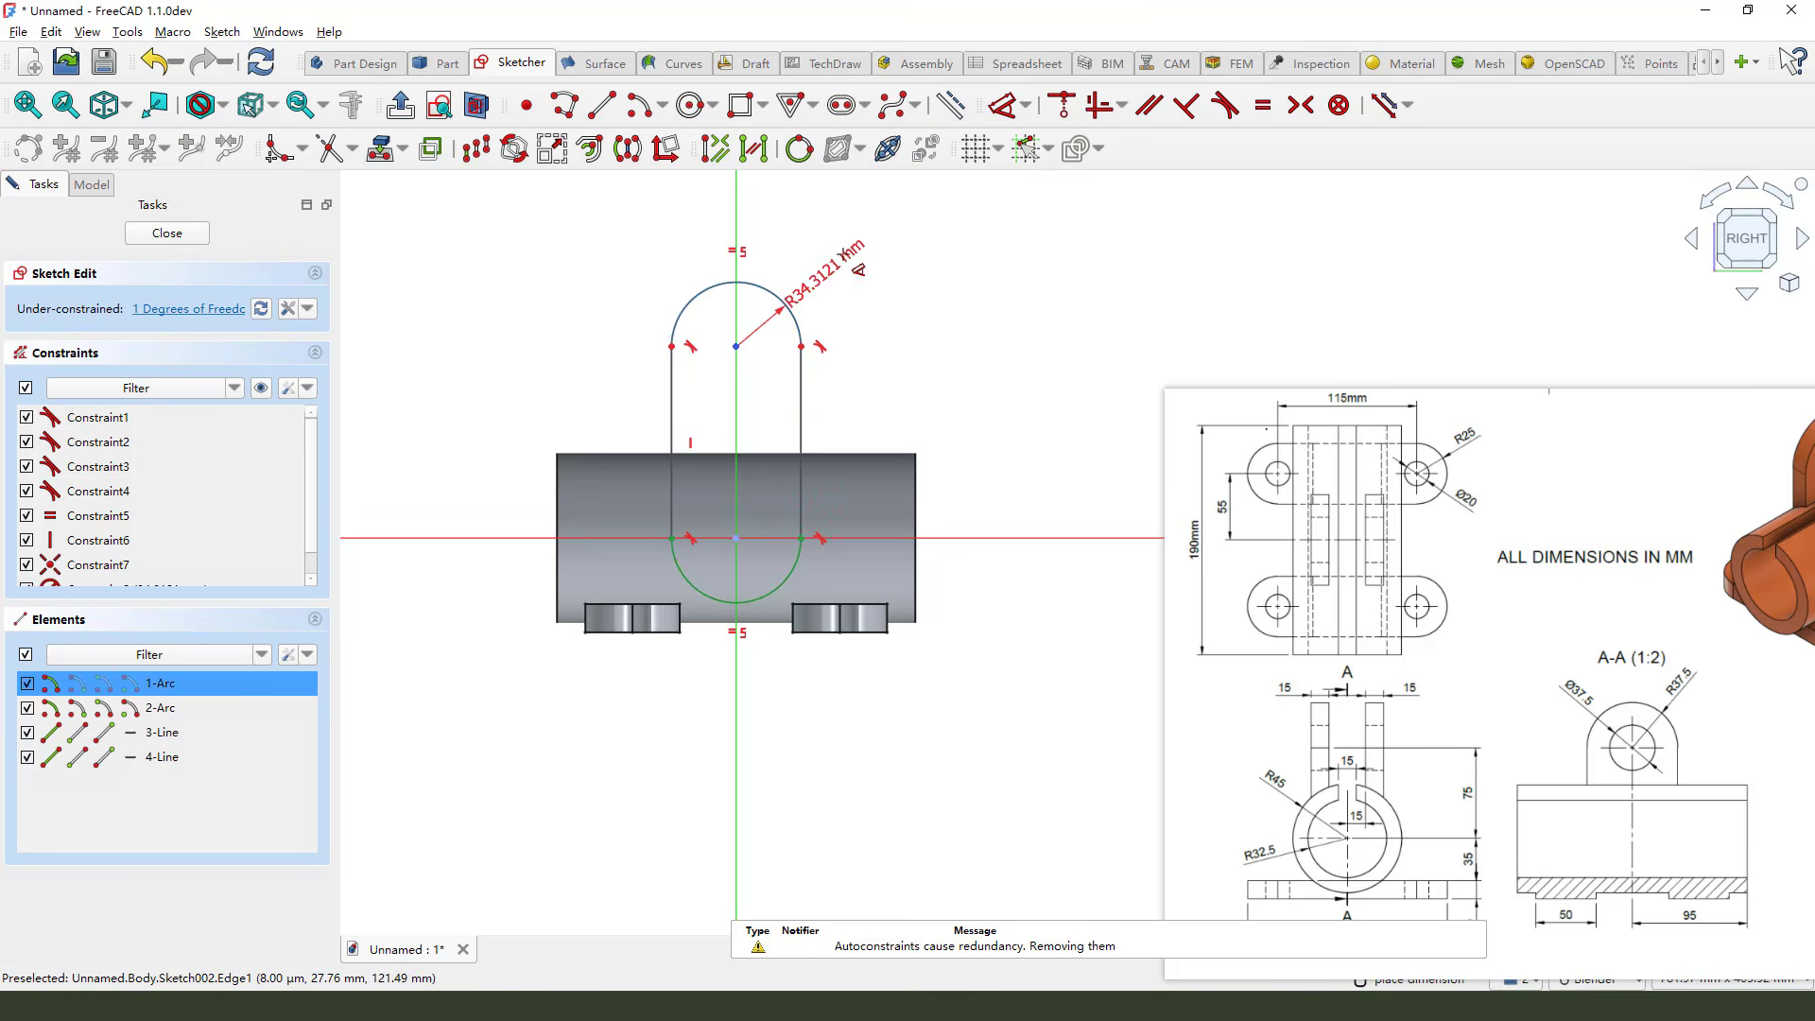
click(841, 256)
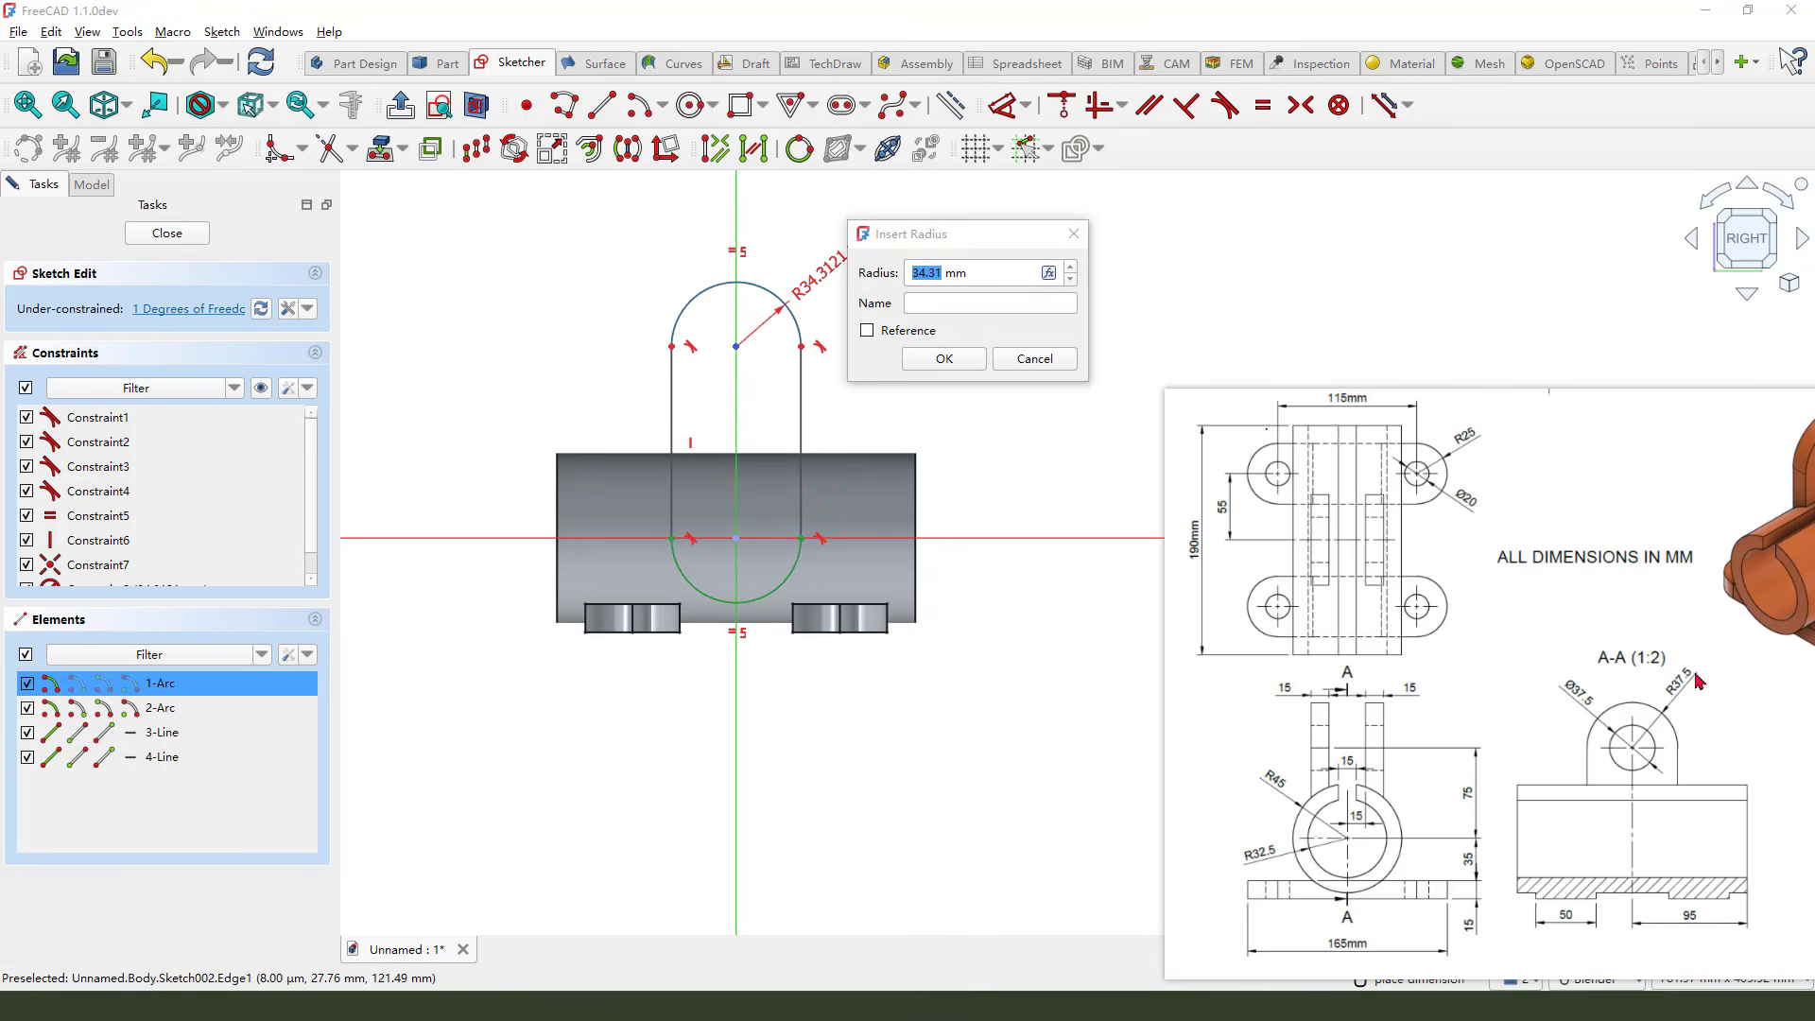
drag(1688, 651, 1673, 721)
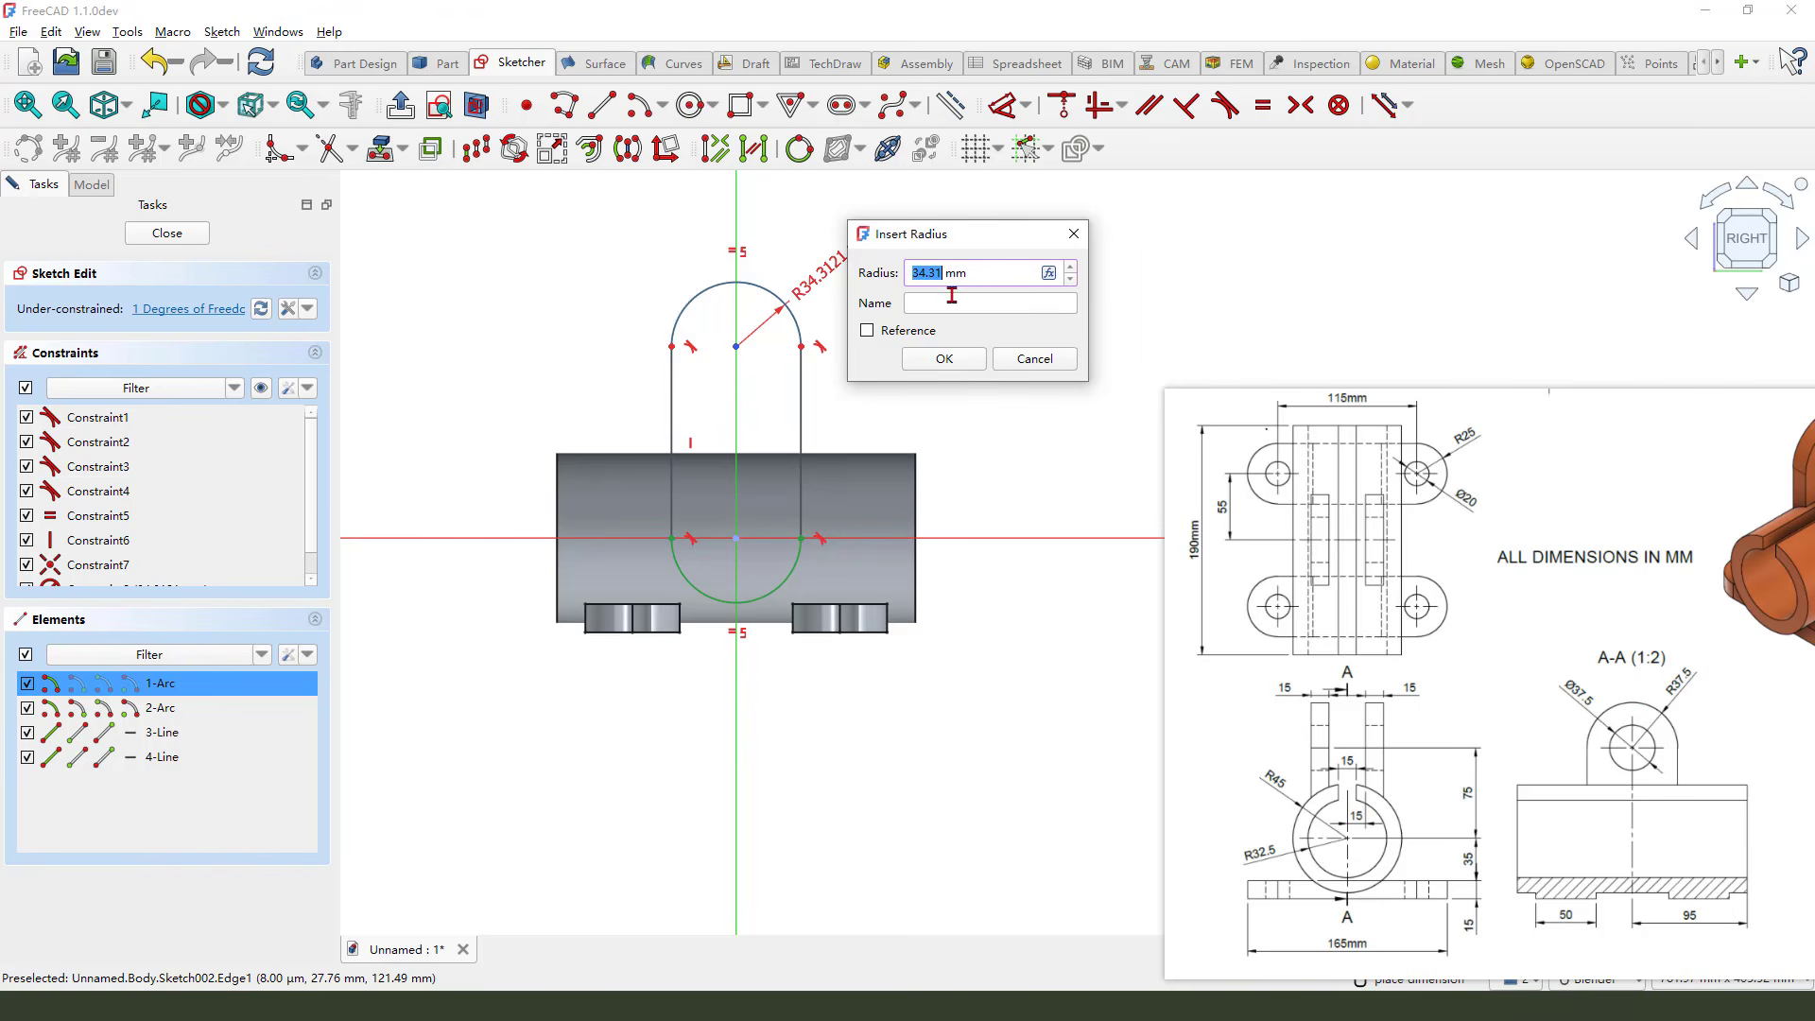
text(3)
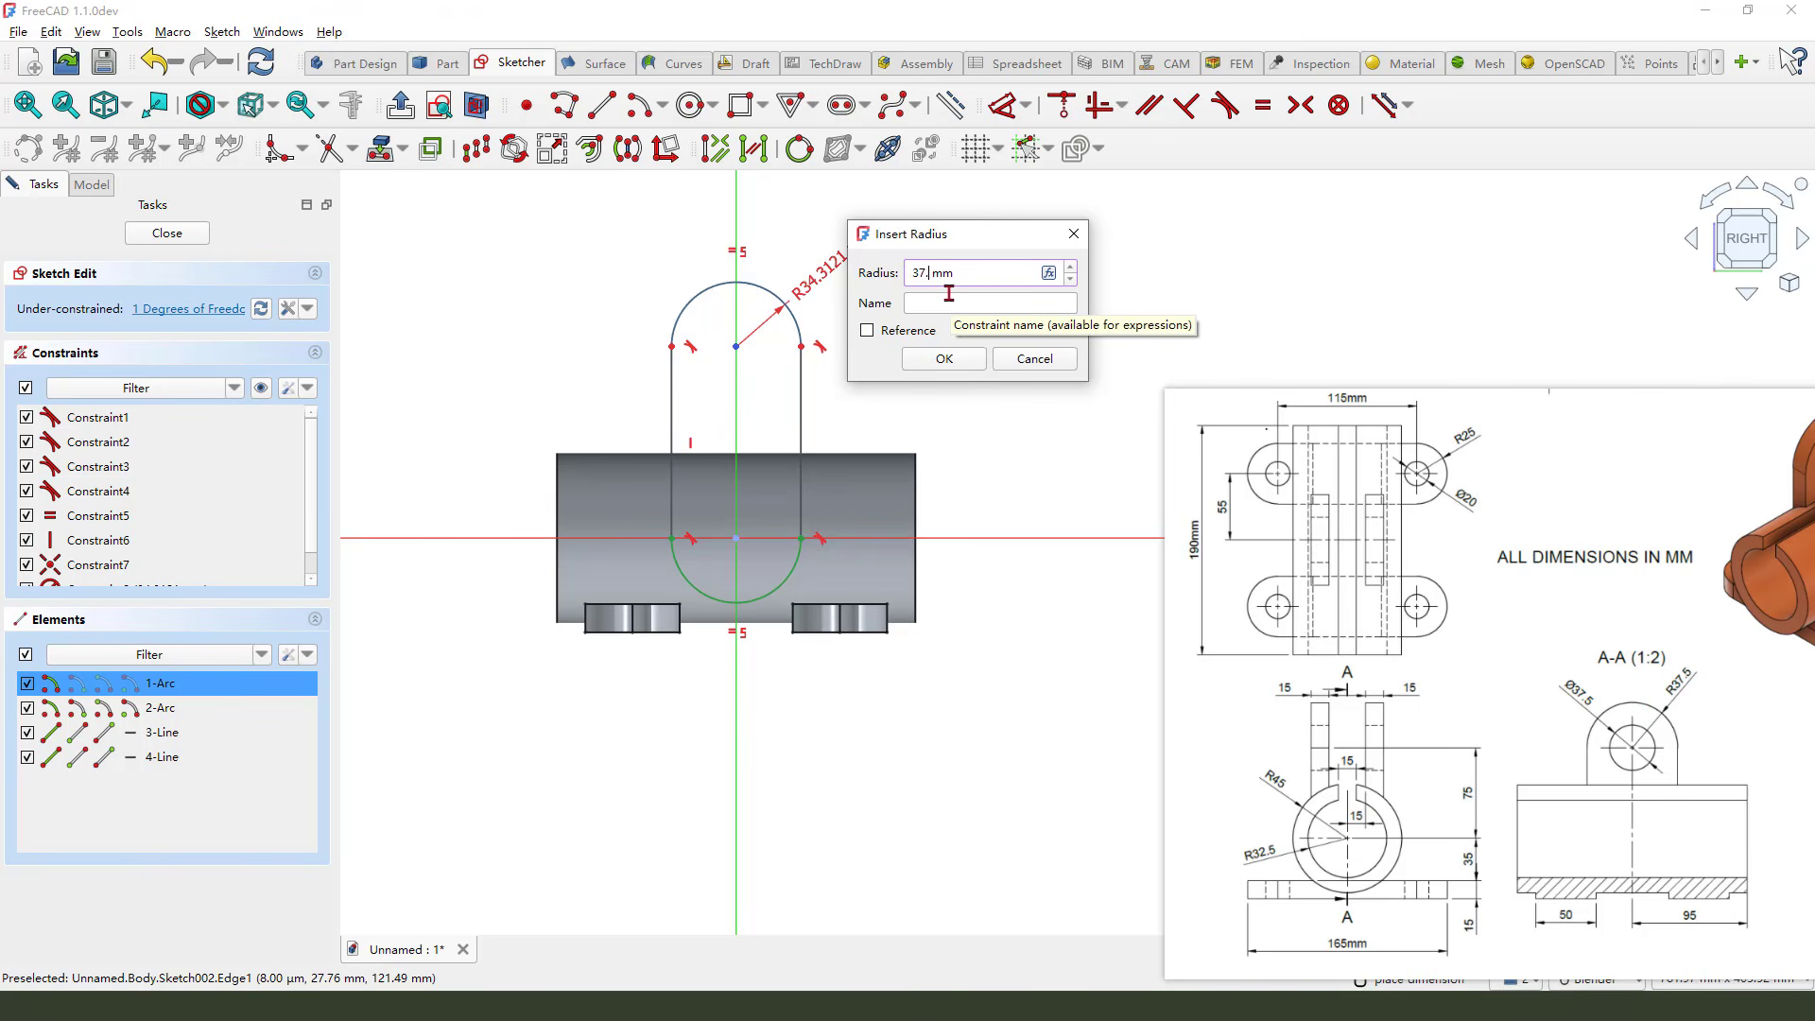
click(945, 358)
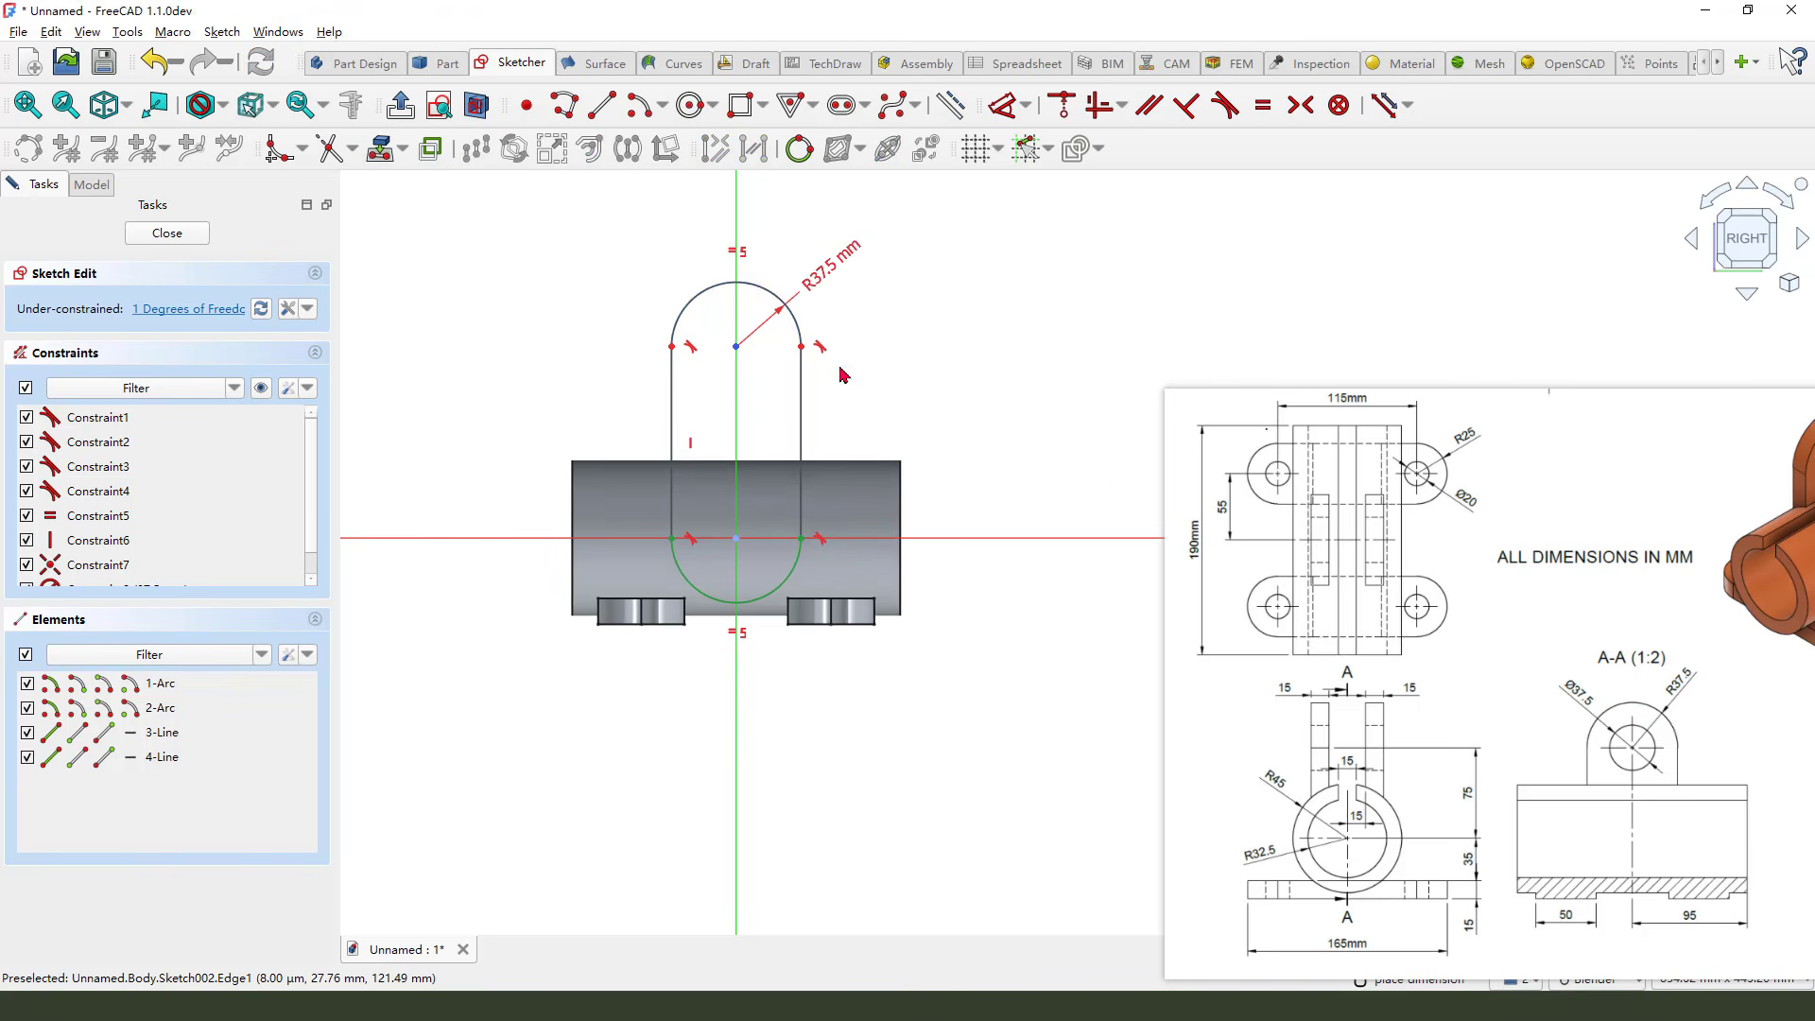
Dimension the upper arc centre's height above the horizontal axis as 75 mm
click(736, 347)
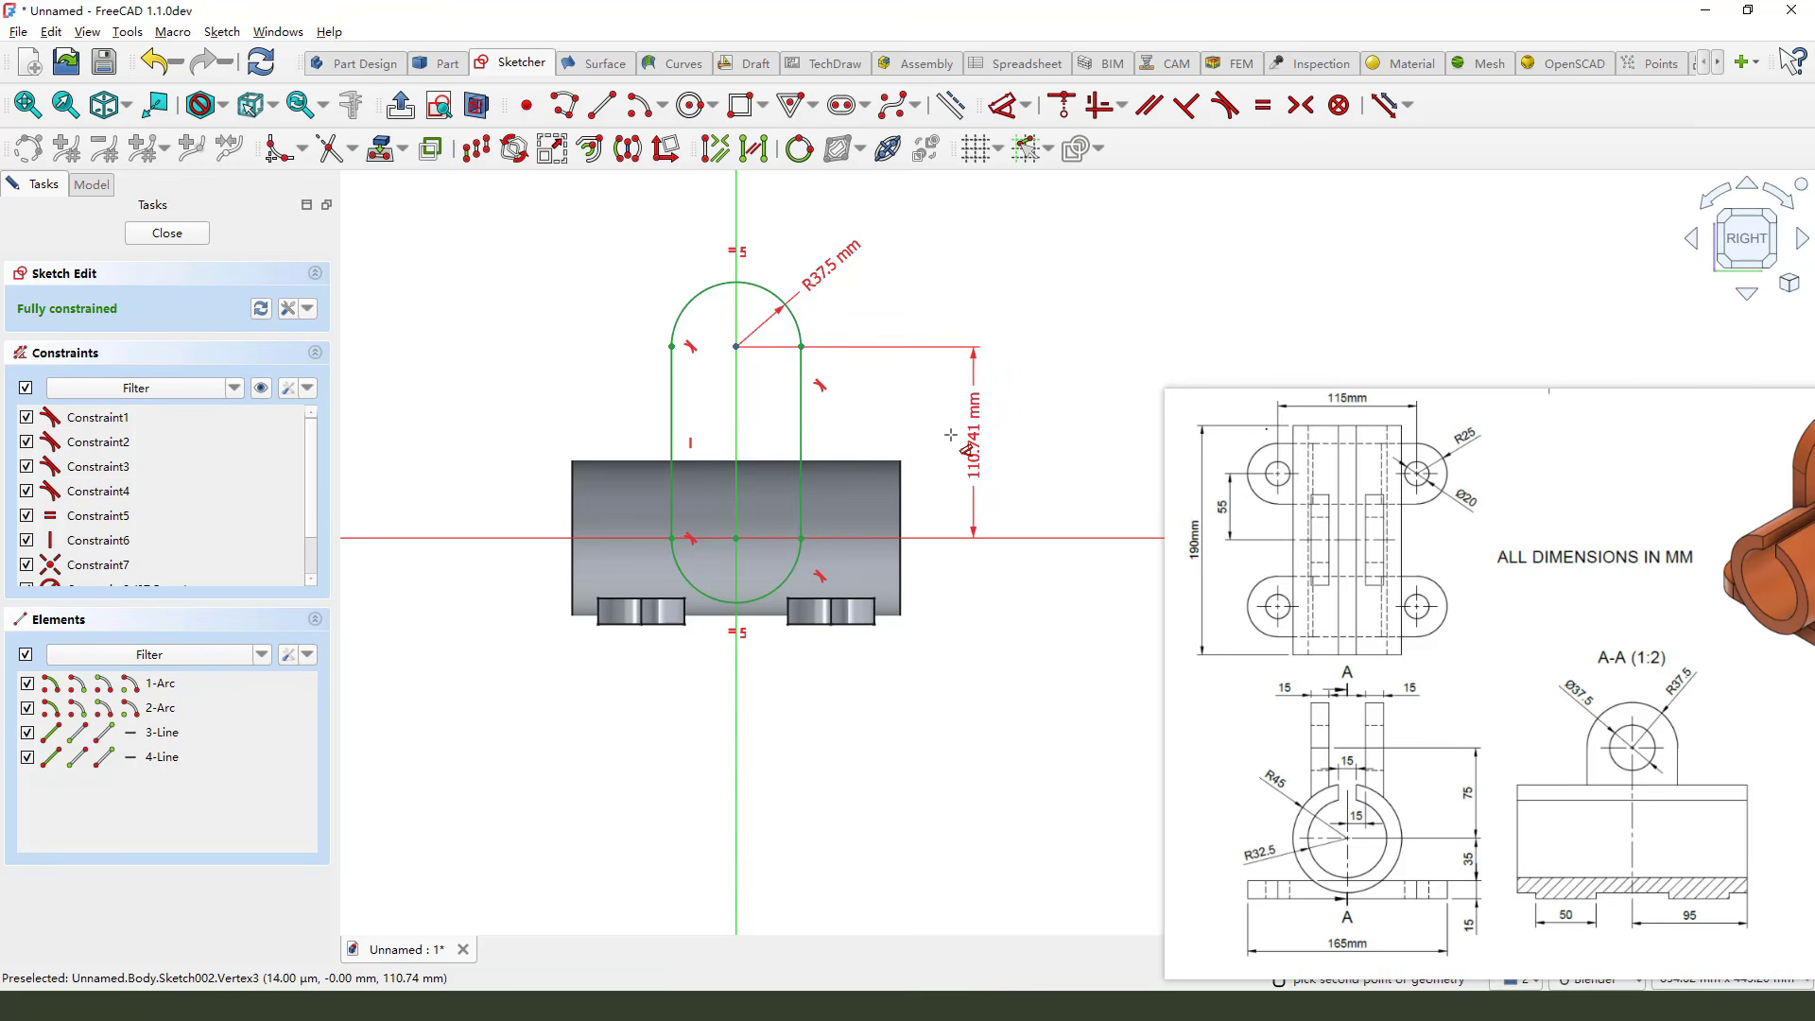
click(950, 431)
click(1472, 806)
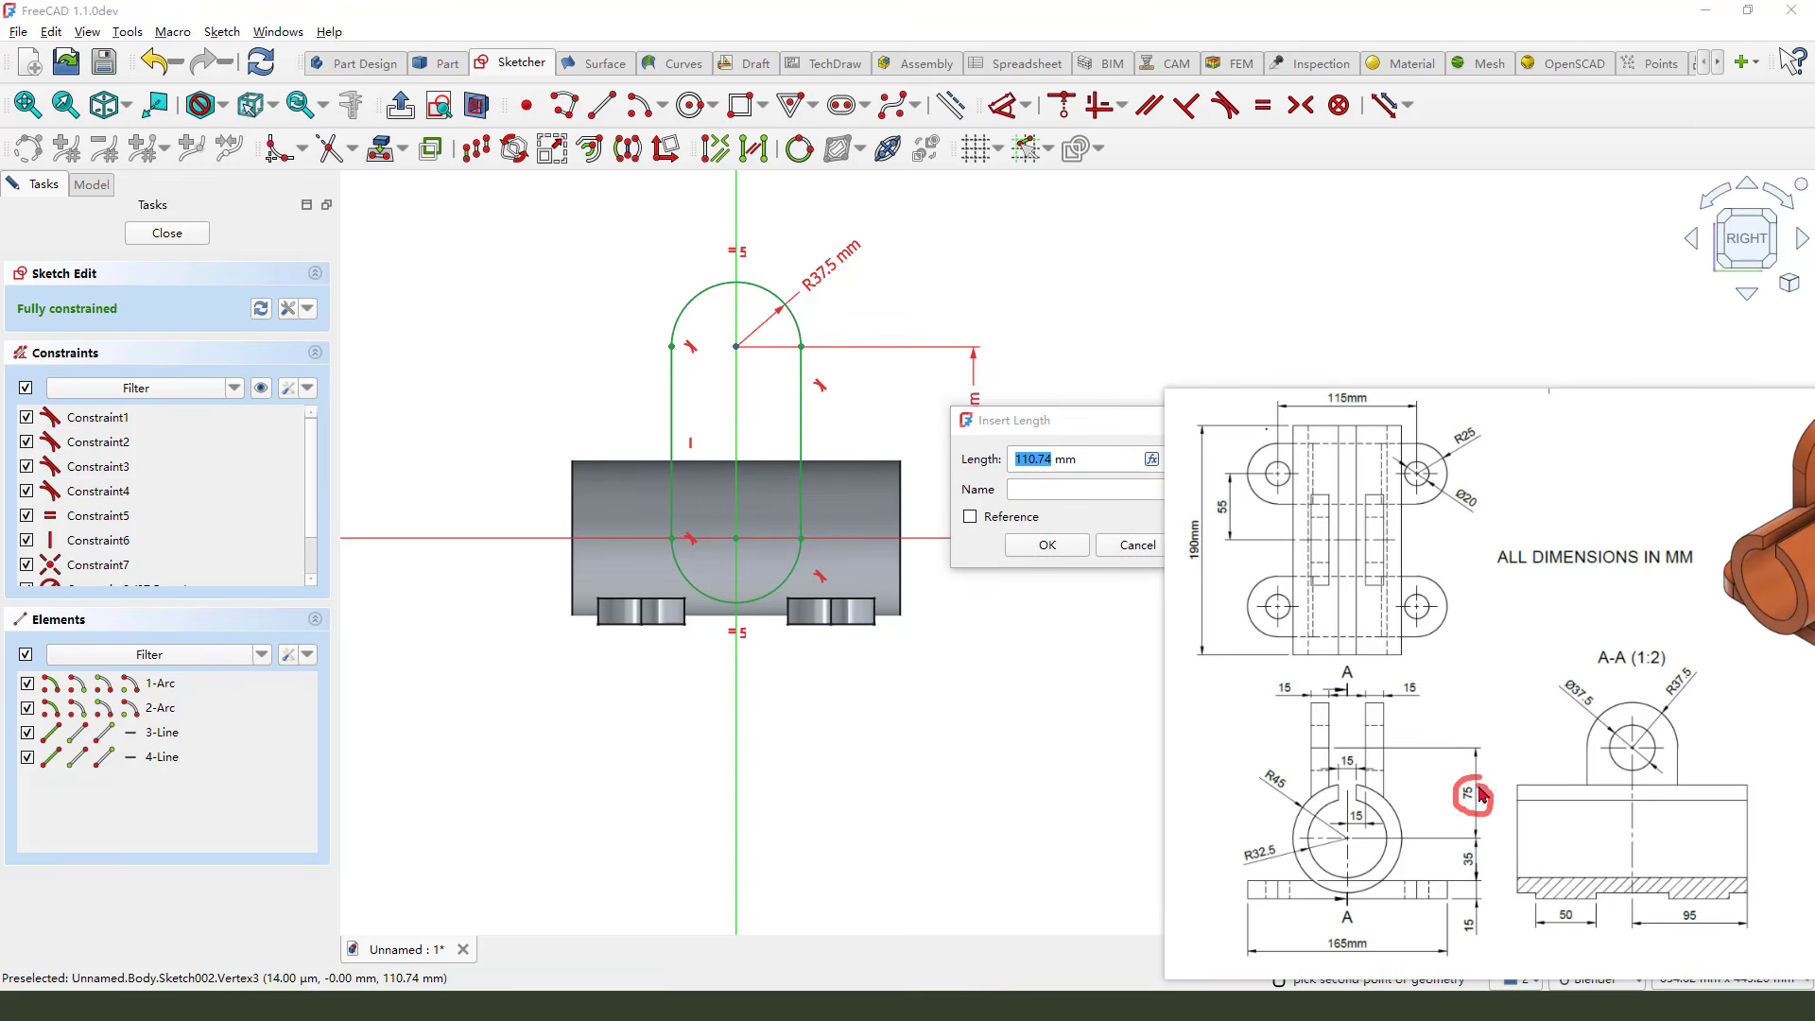
click(1041, 477)
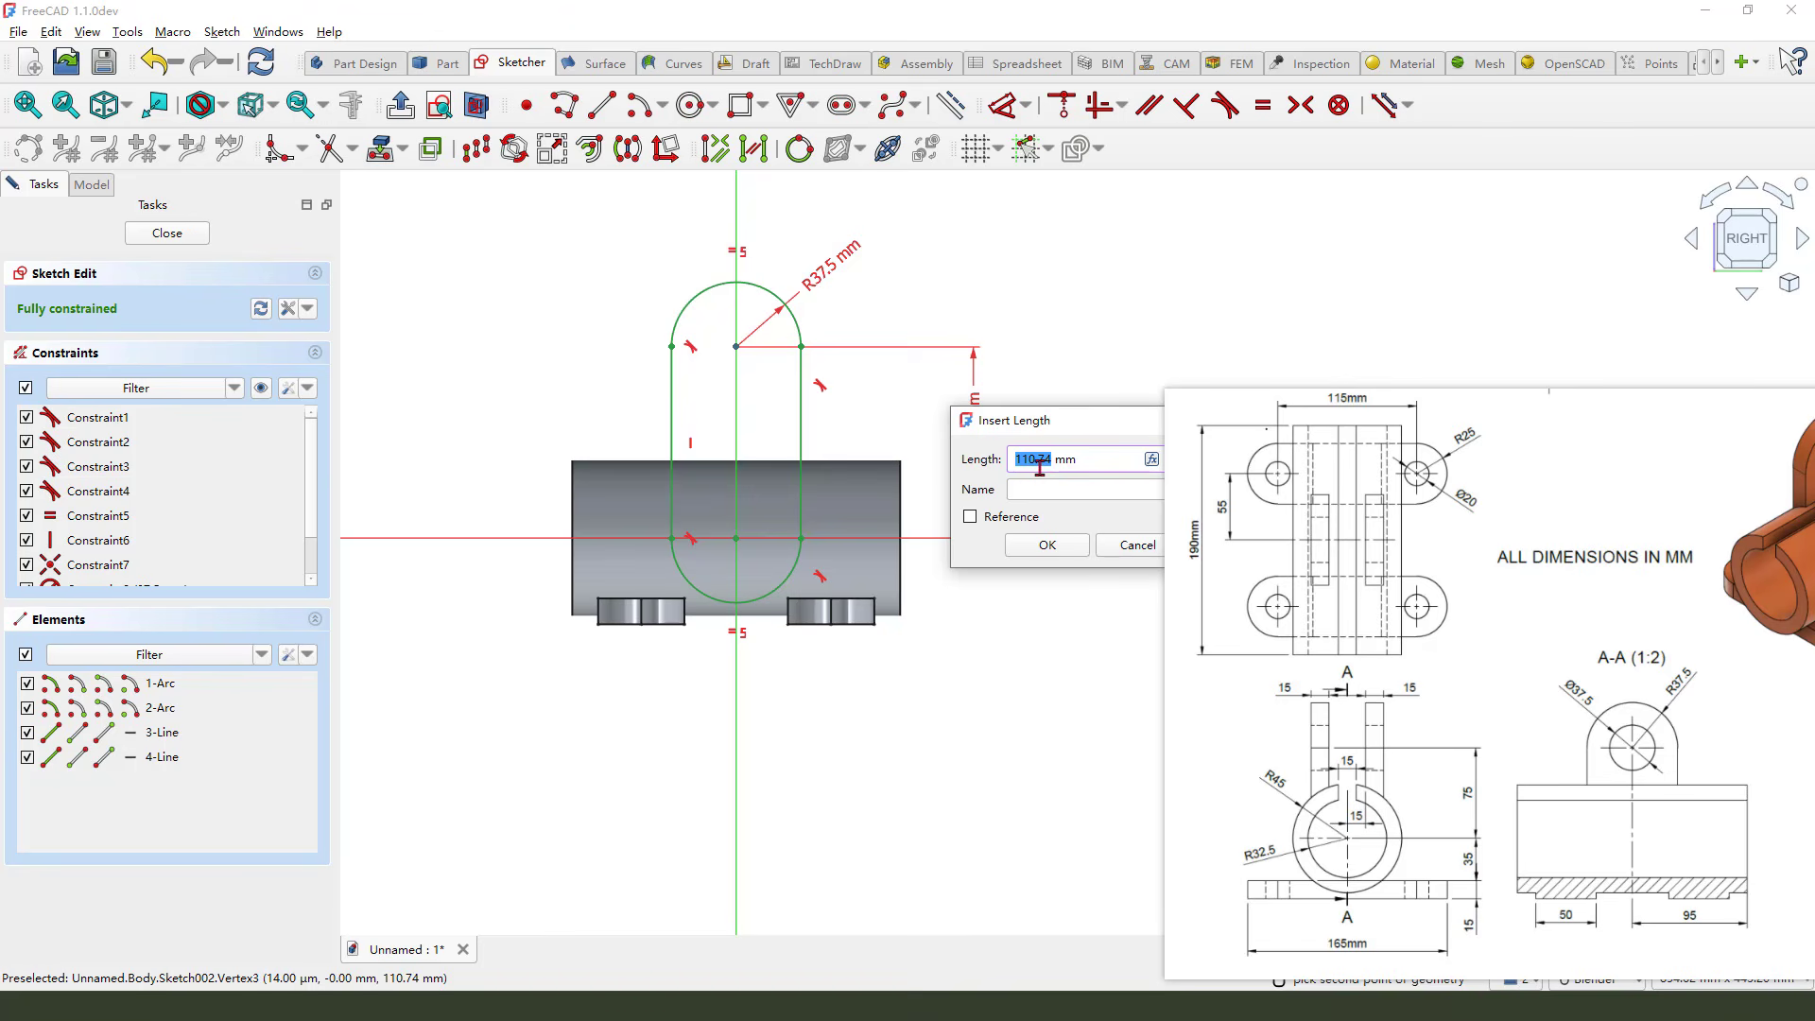
key(Return)
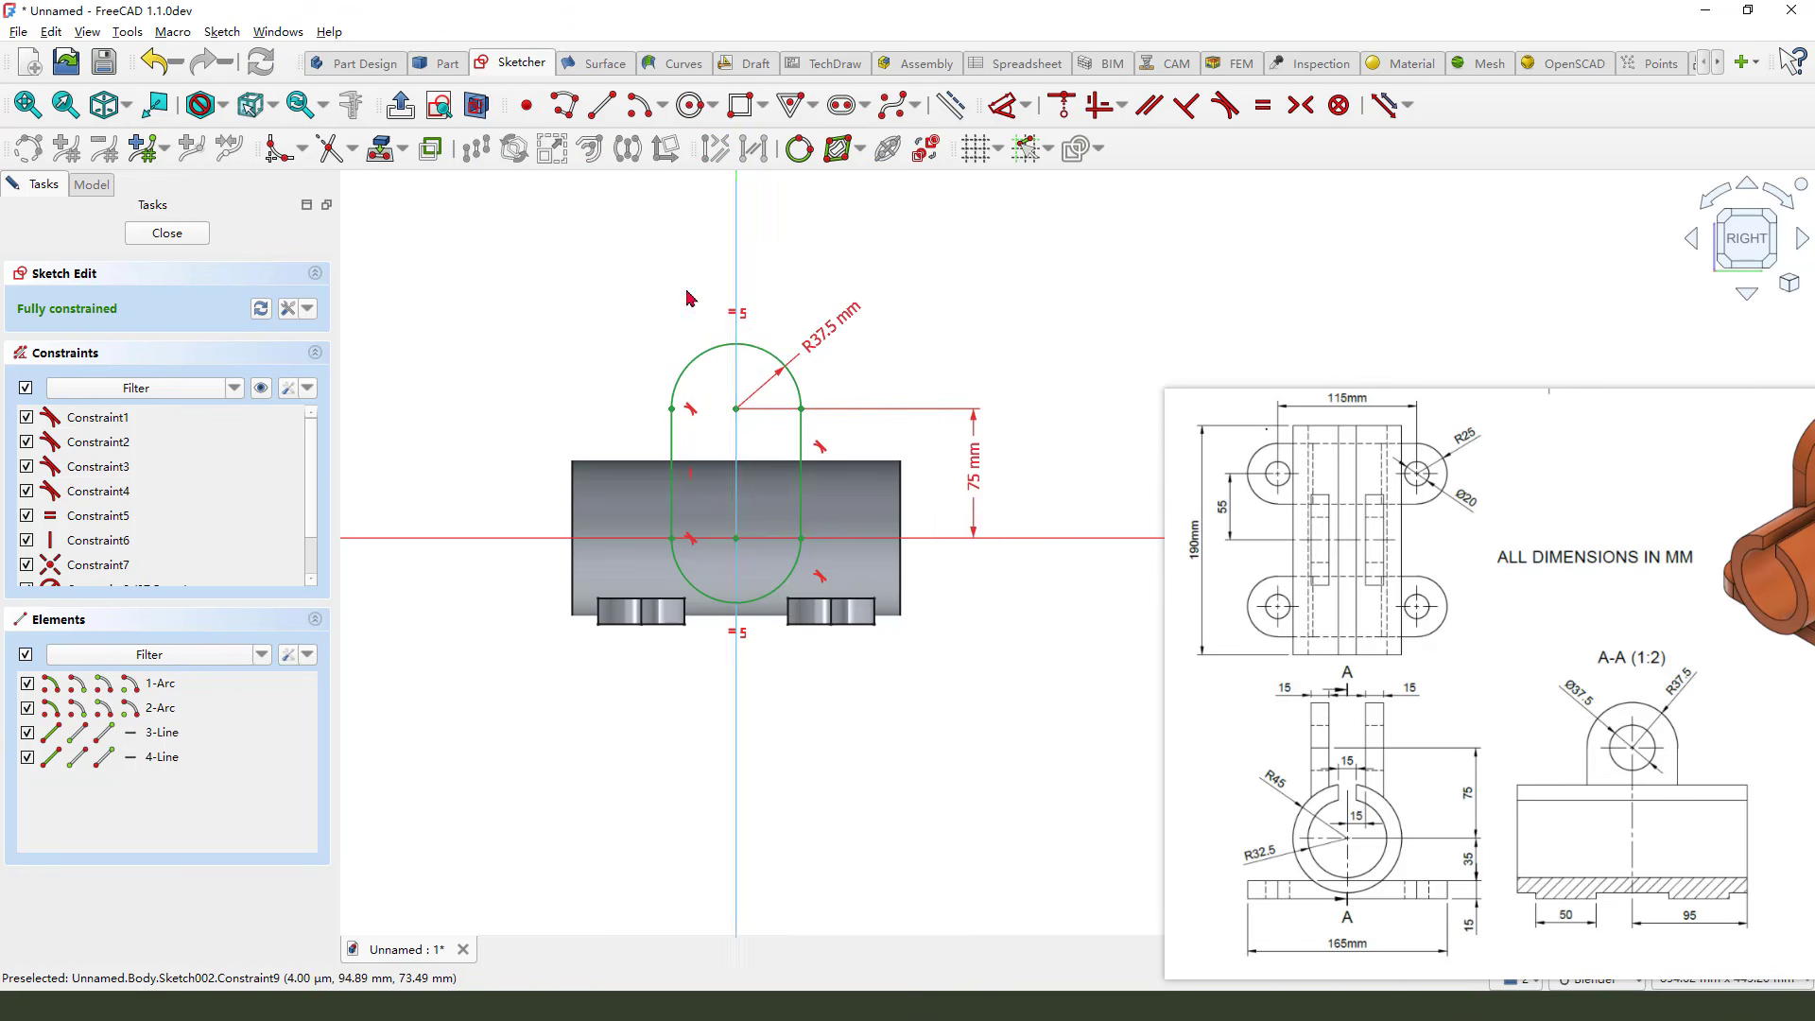
Close the sketch and pad the lug profile 60 mm in symmetric mode
click(166, 233)
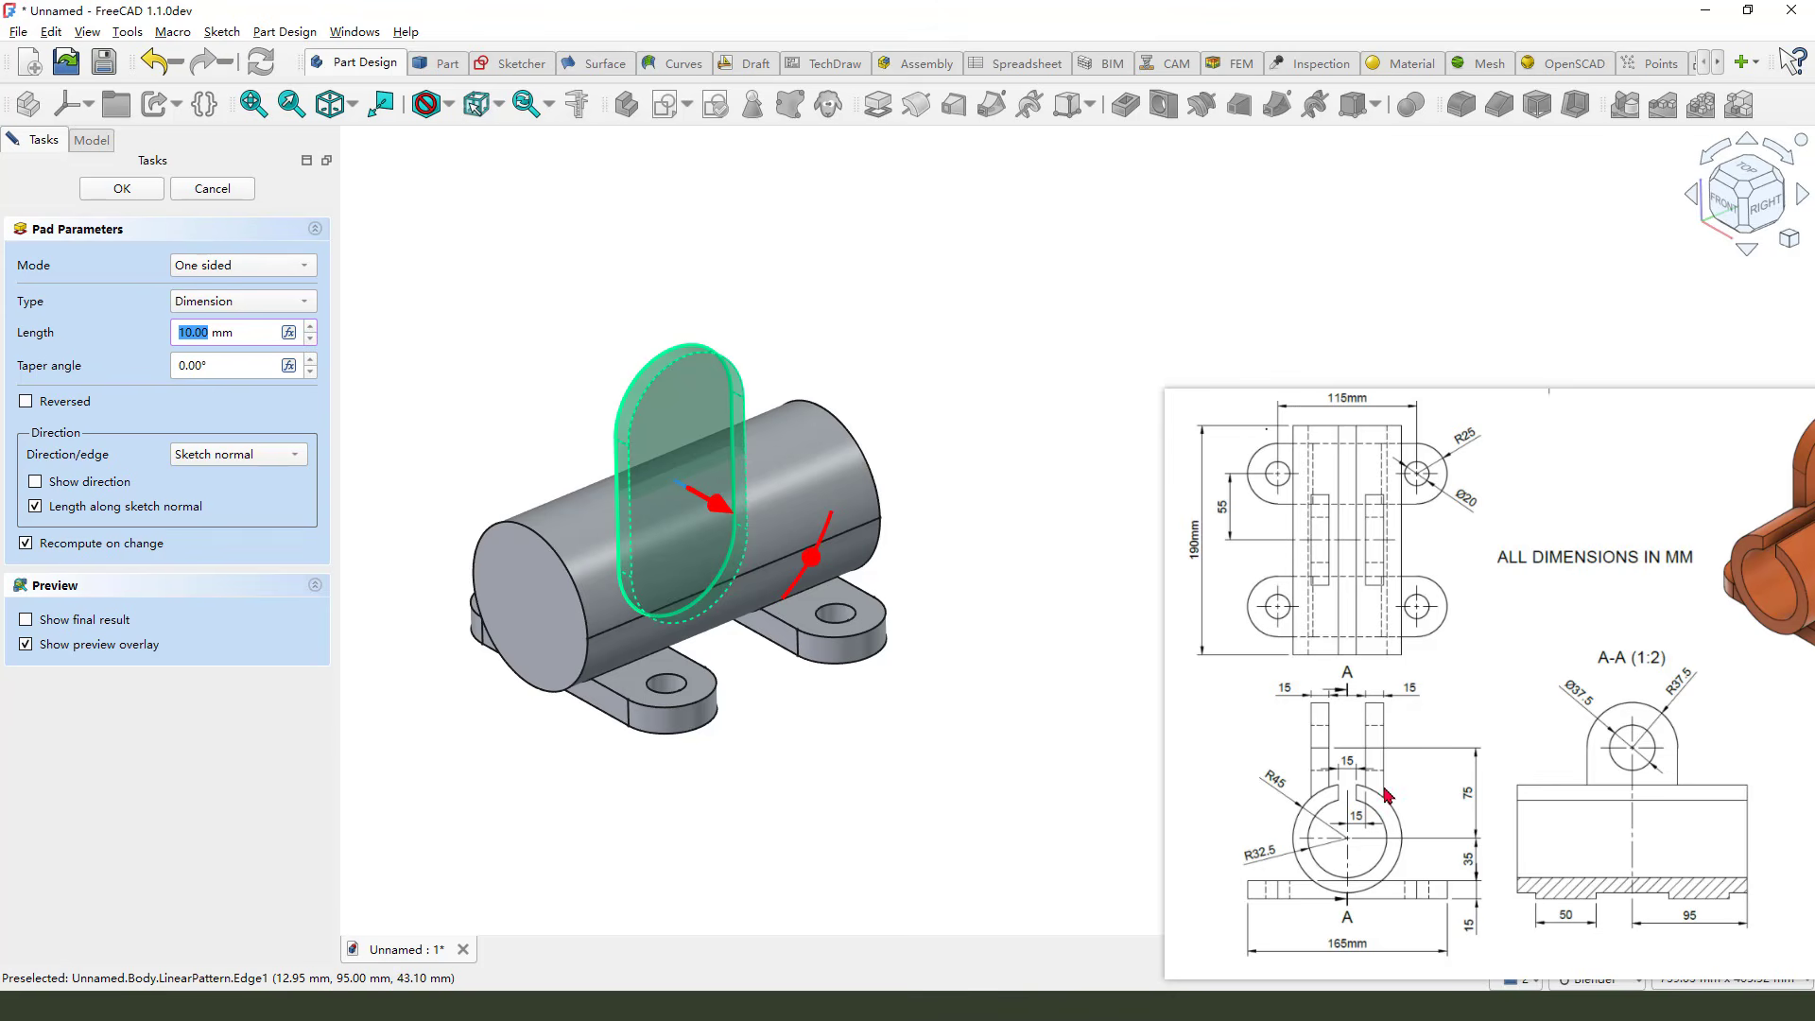
click(1356, 697)
drag(1402, 681, 1423, 683)
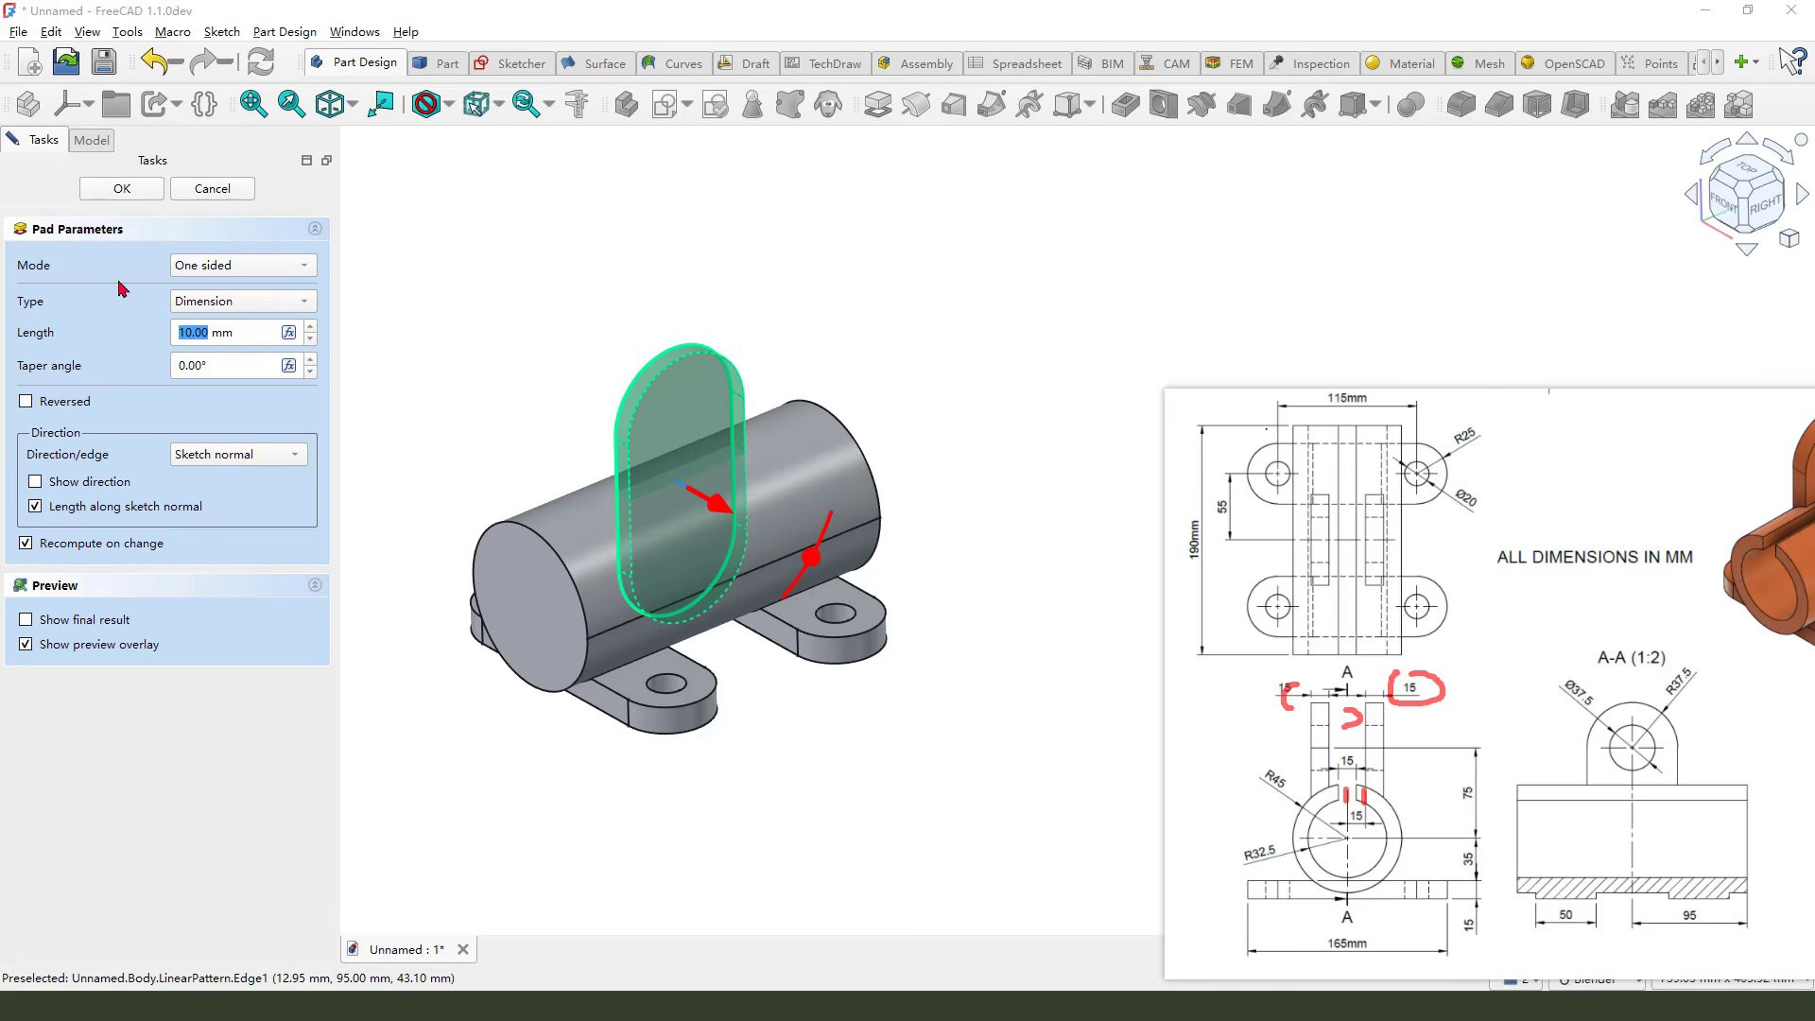
click(188, 329)
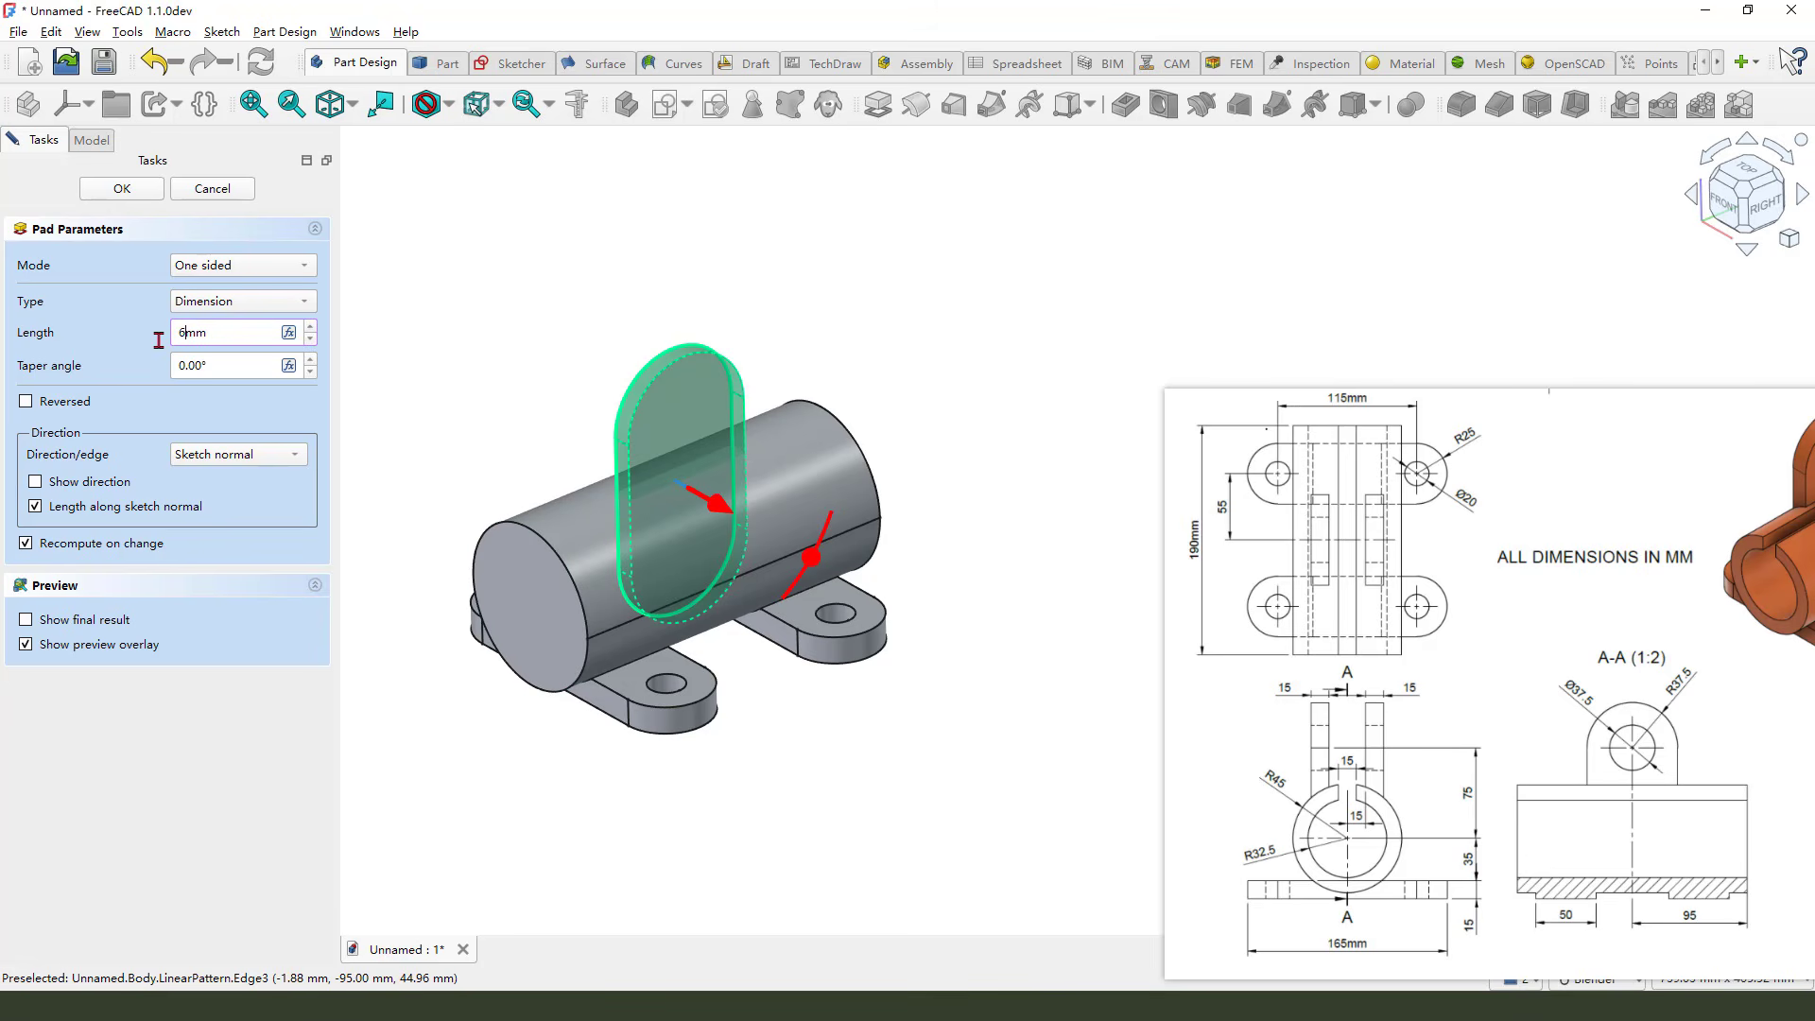
click(263, 269)
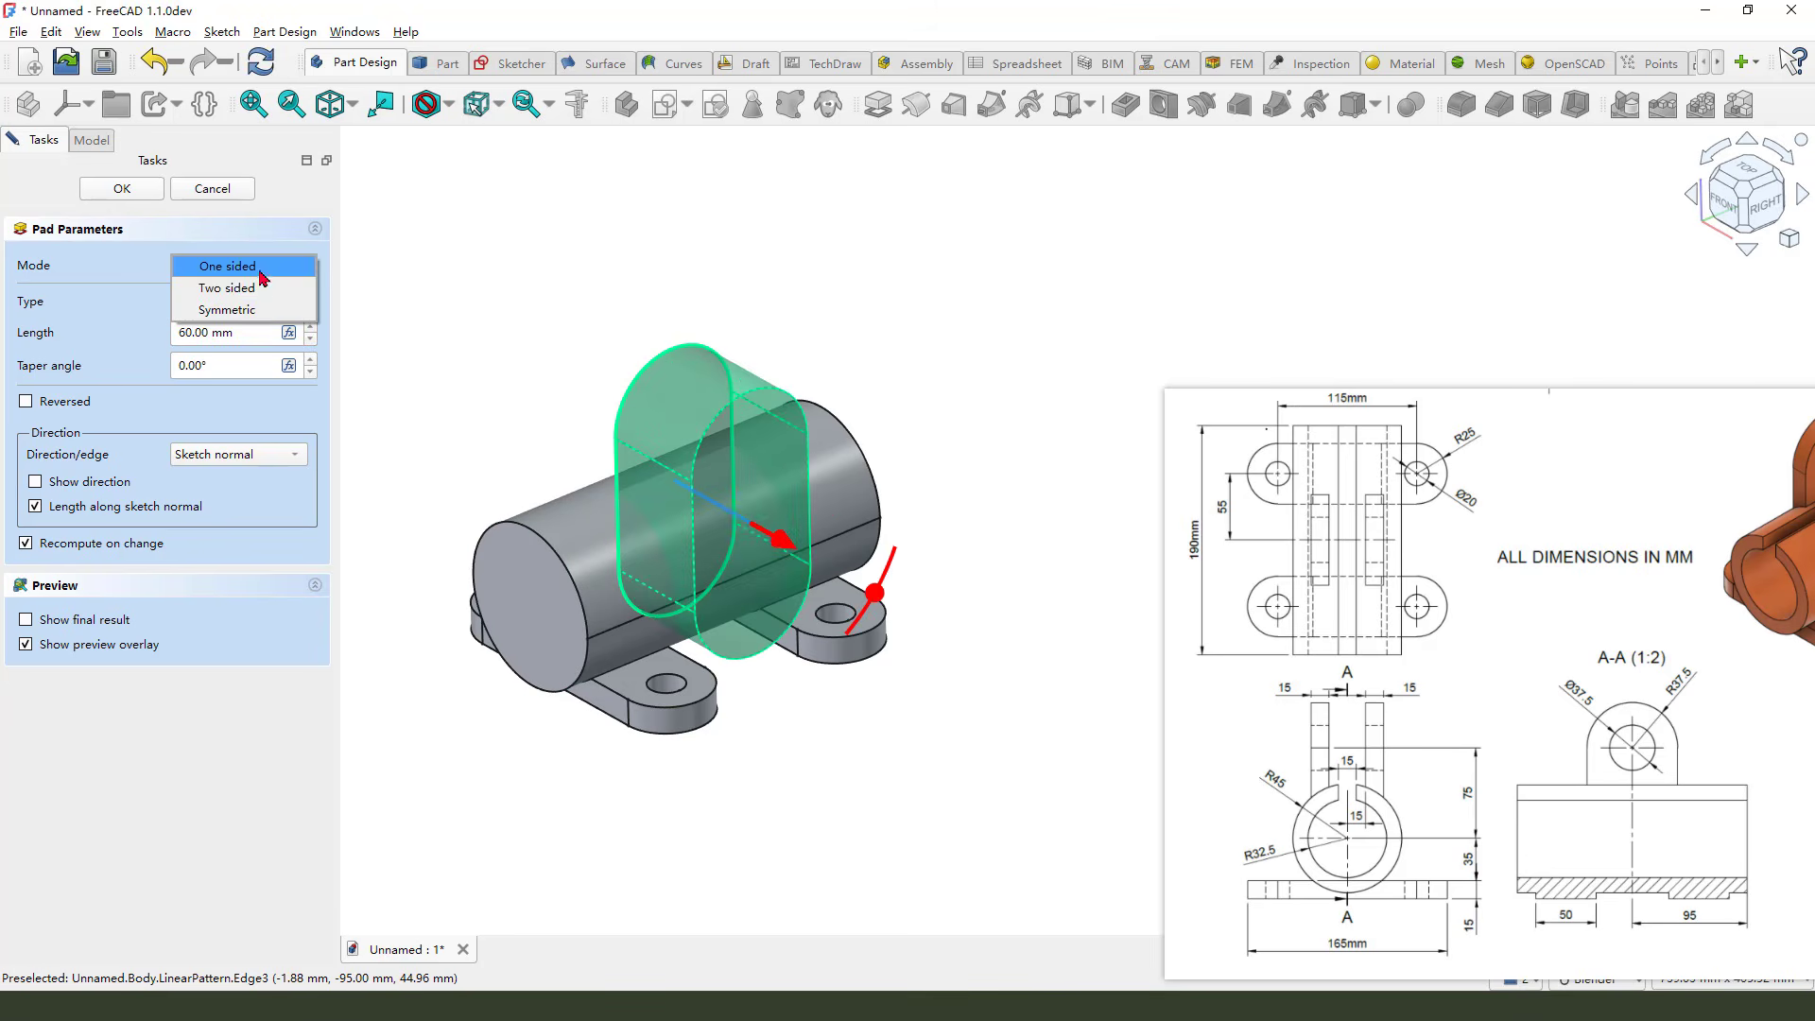
click(298, 303)
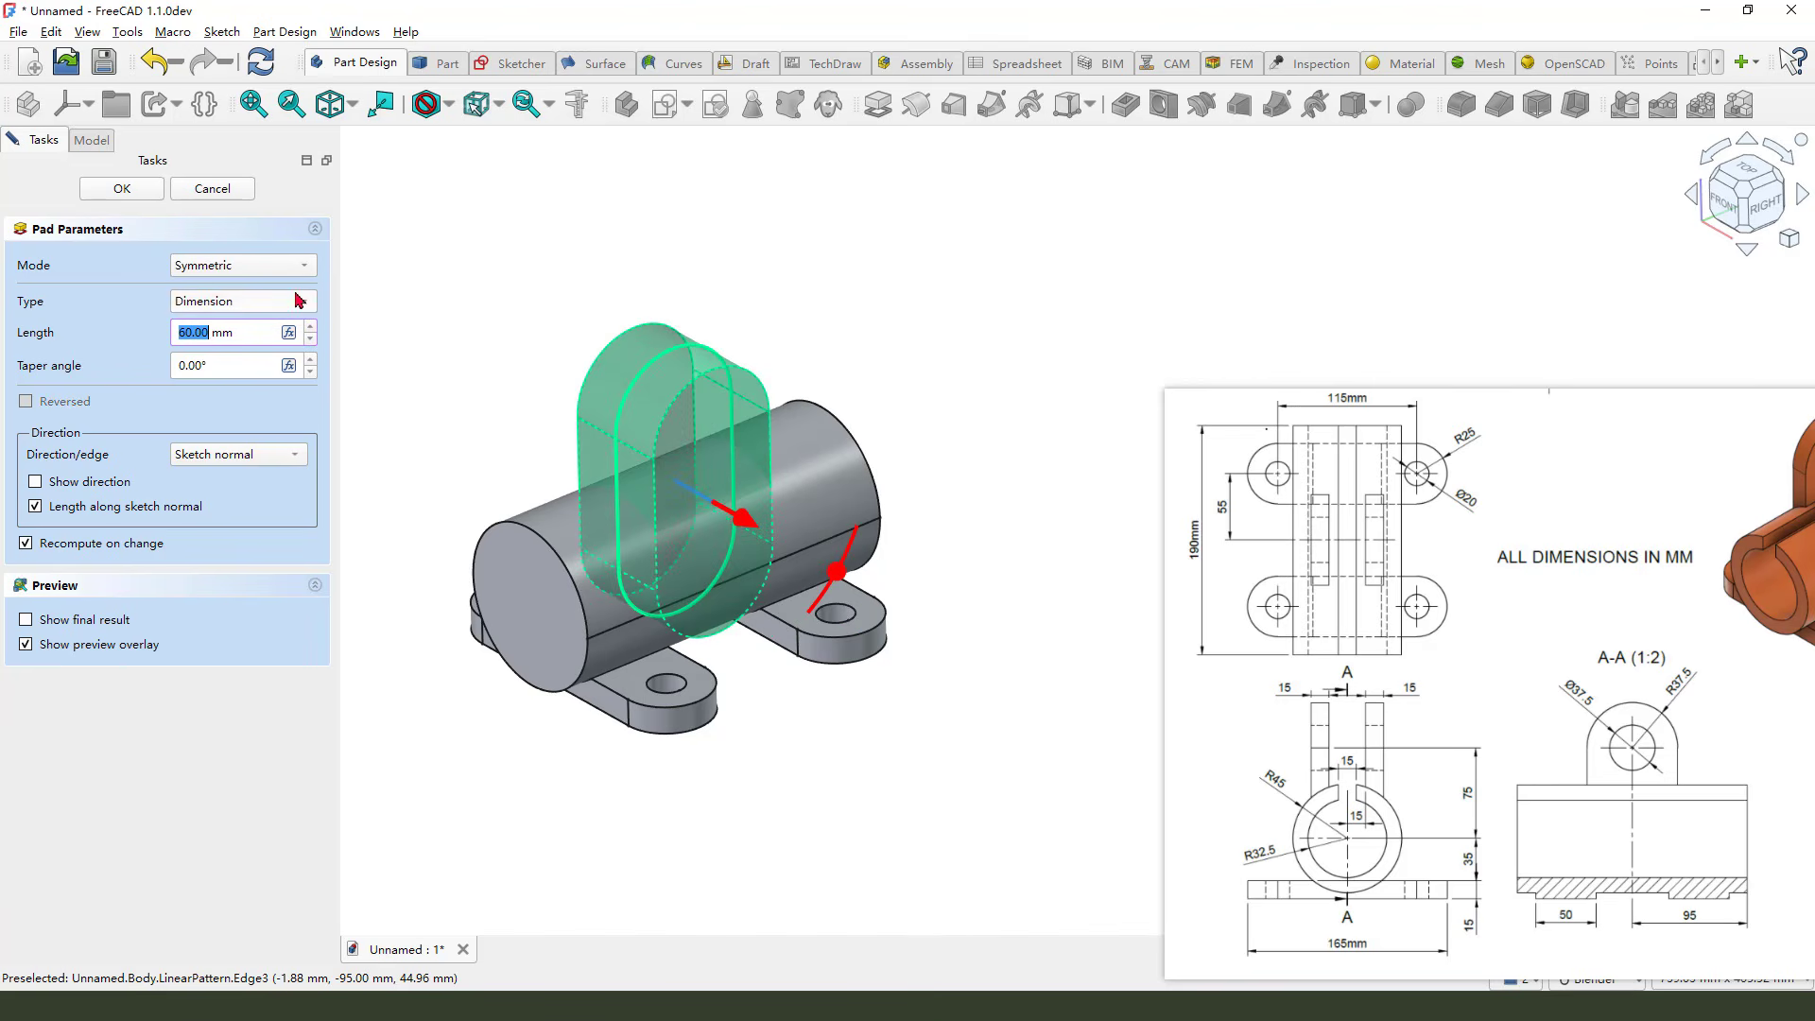
click(122, 188)
Reopen the lug sketch and convert the slot's lower arc to construction geometry
middle_drag(902, 806, 725, 623)
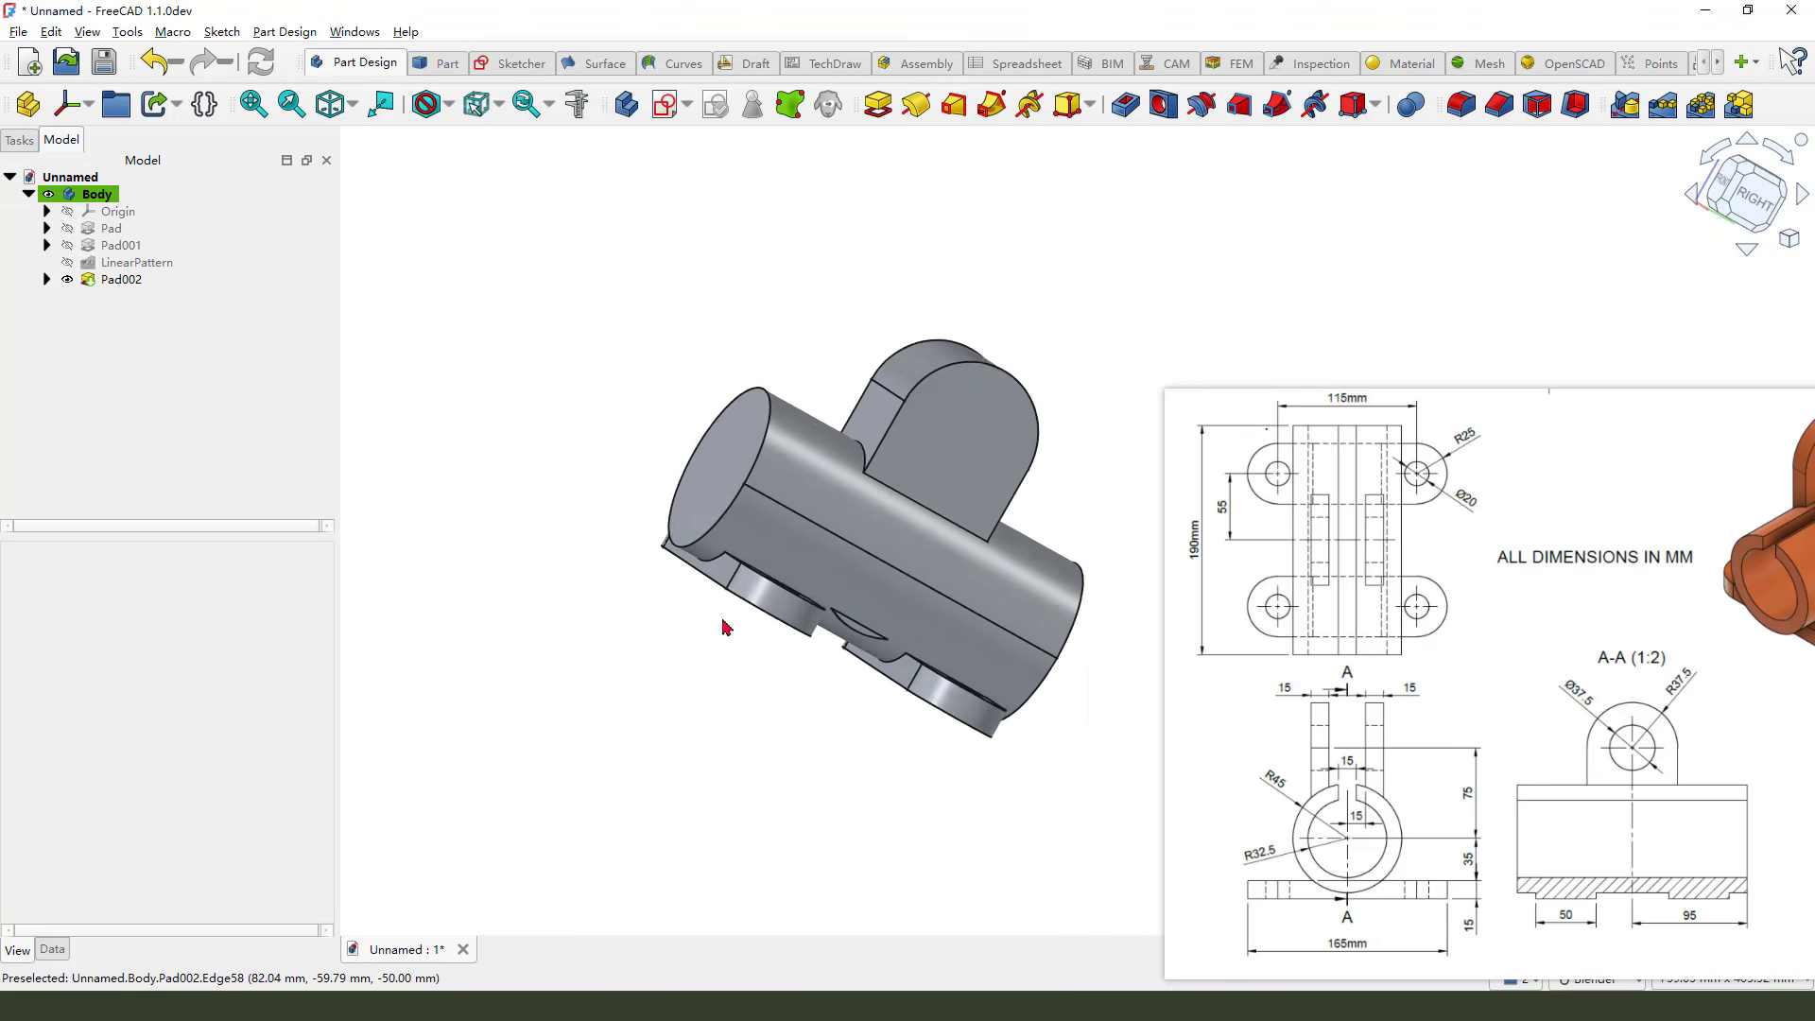
scroll(1029, 654, up, 2)
middle_drag(887, 722, 841, 736)
scroll(843, 743, up, 1)
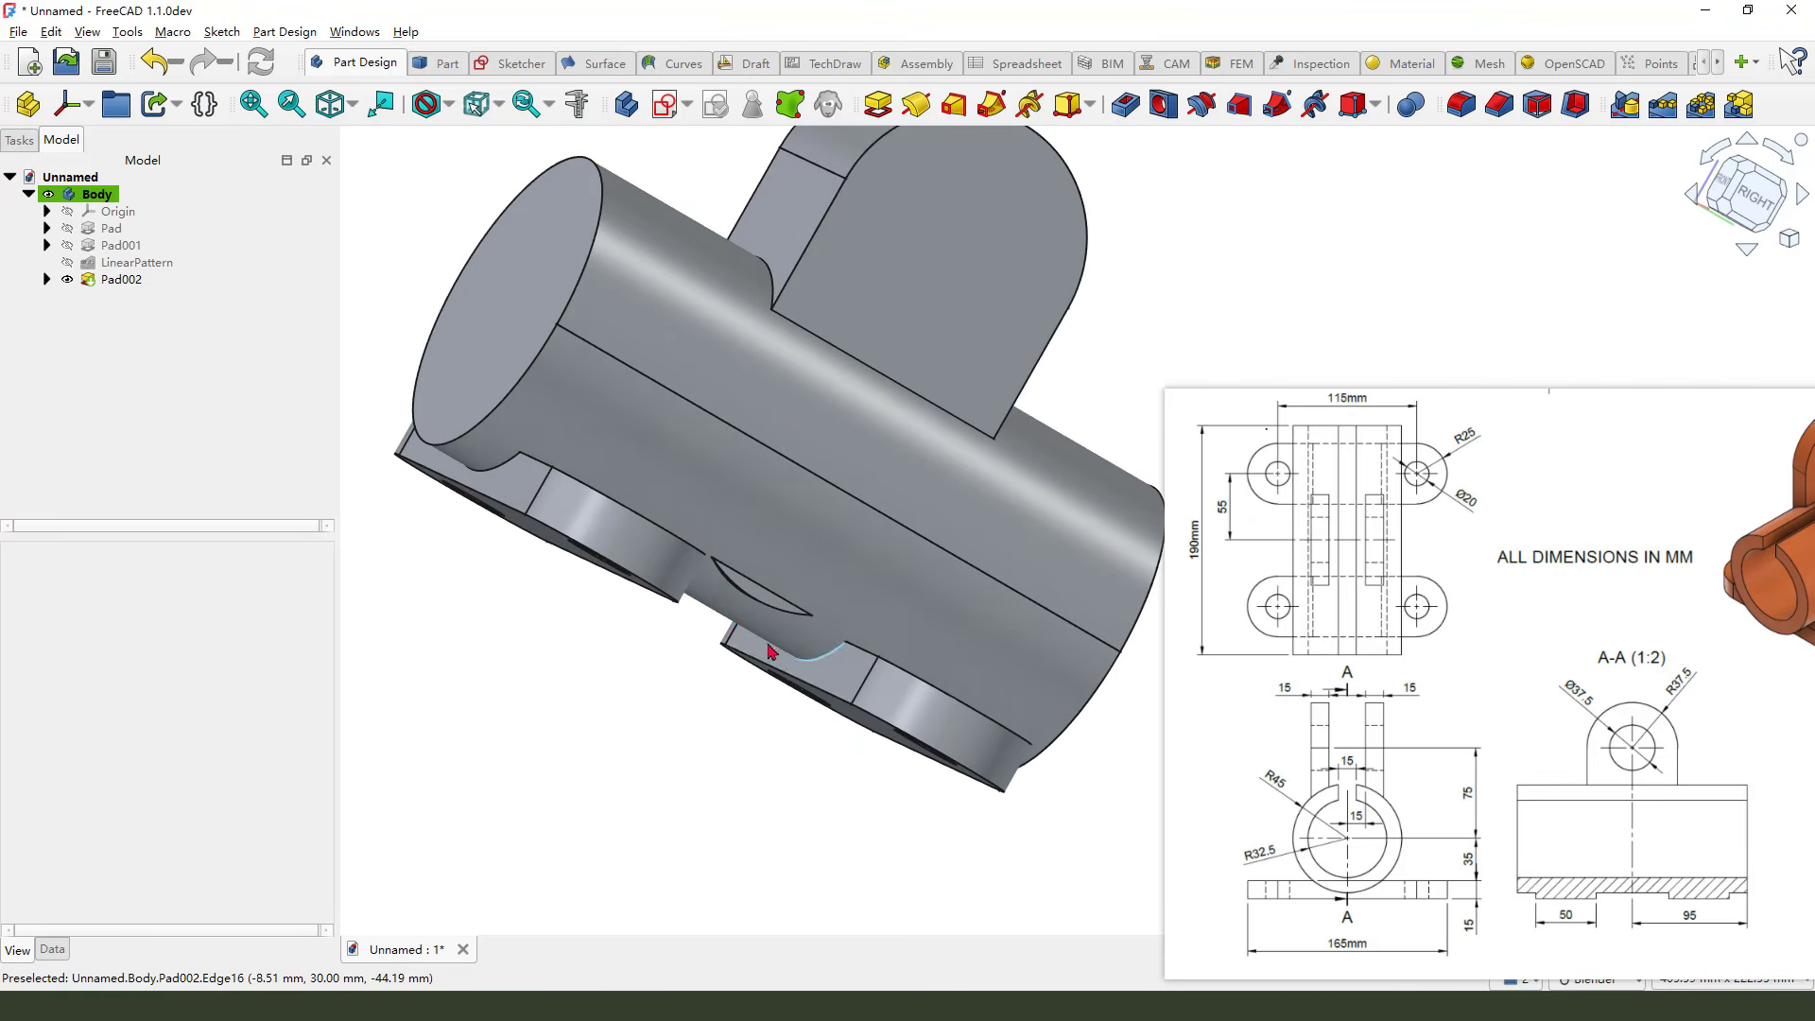
scroll(751, 648, down, 1)
scroll(734, 445, down, 1)
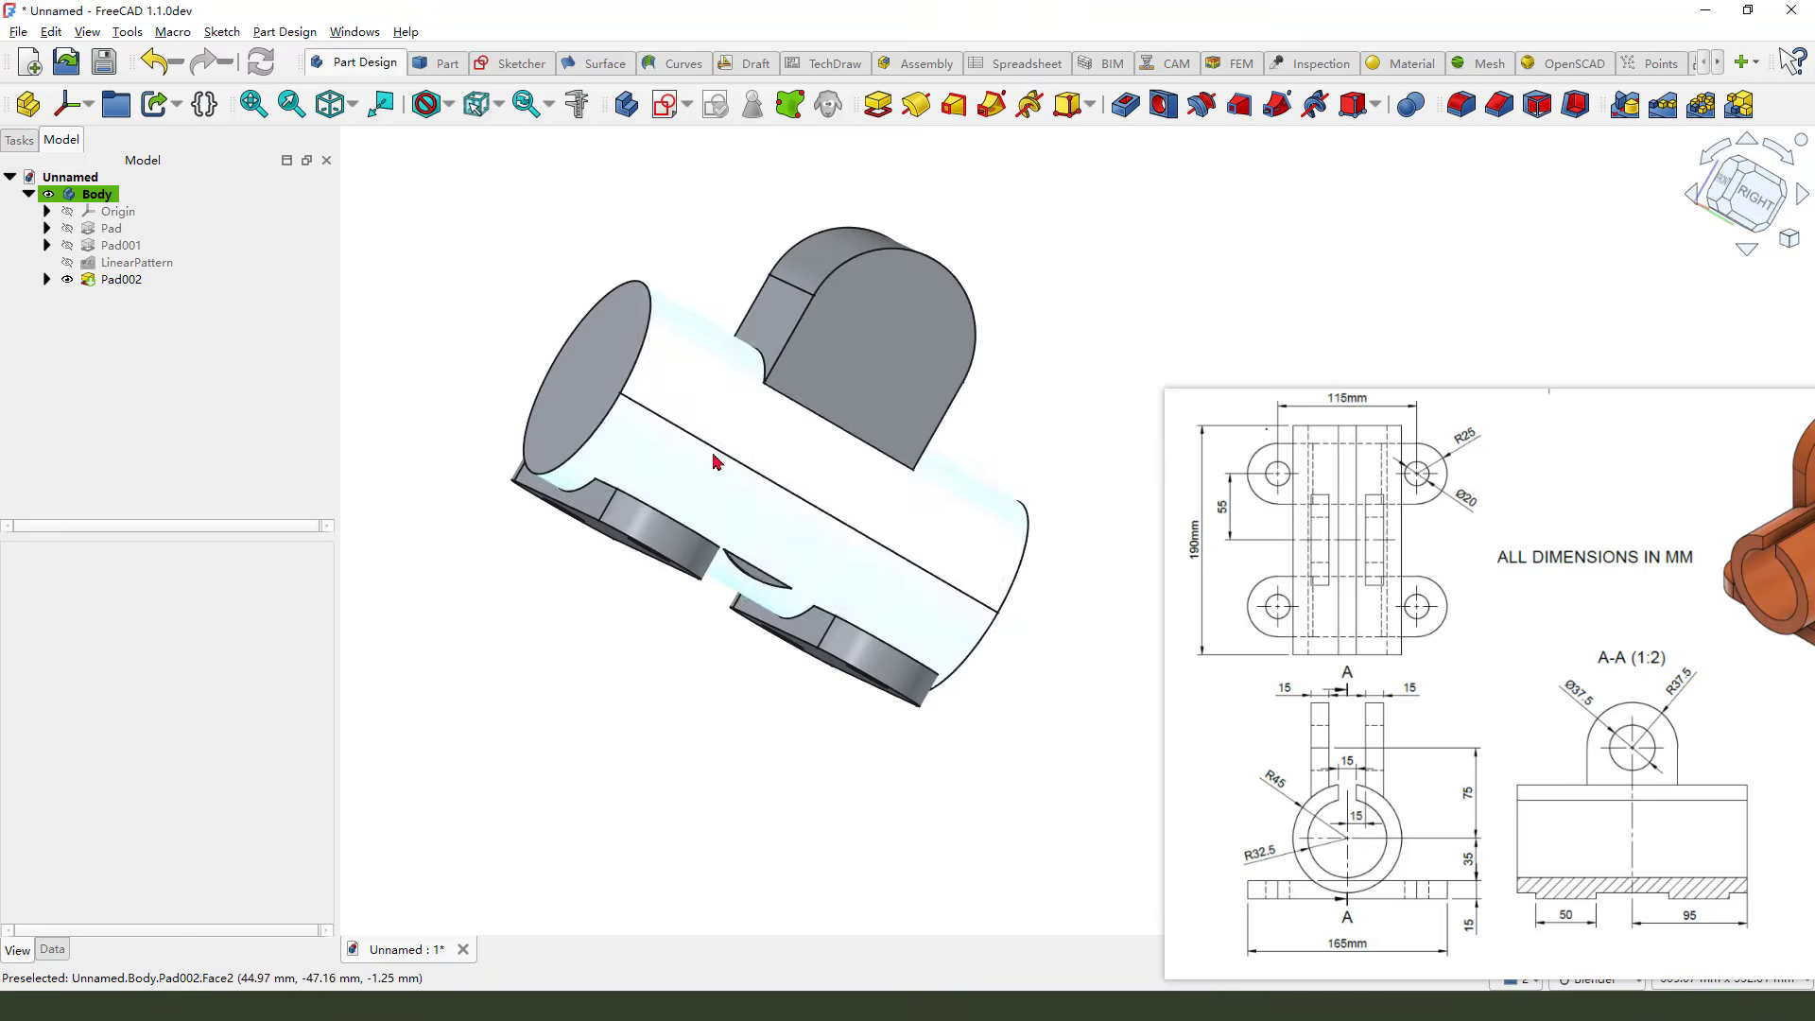
click(47, 281)
click(149, 299)
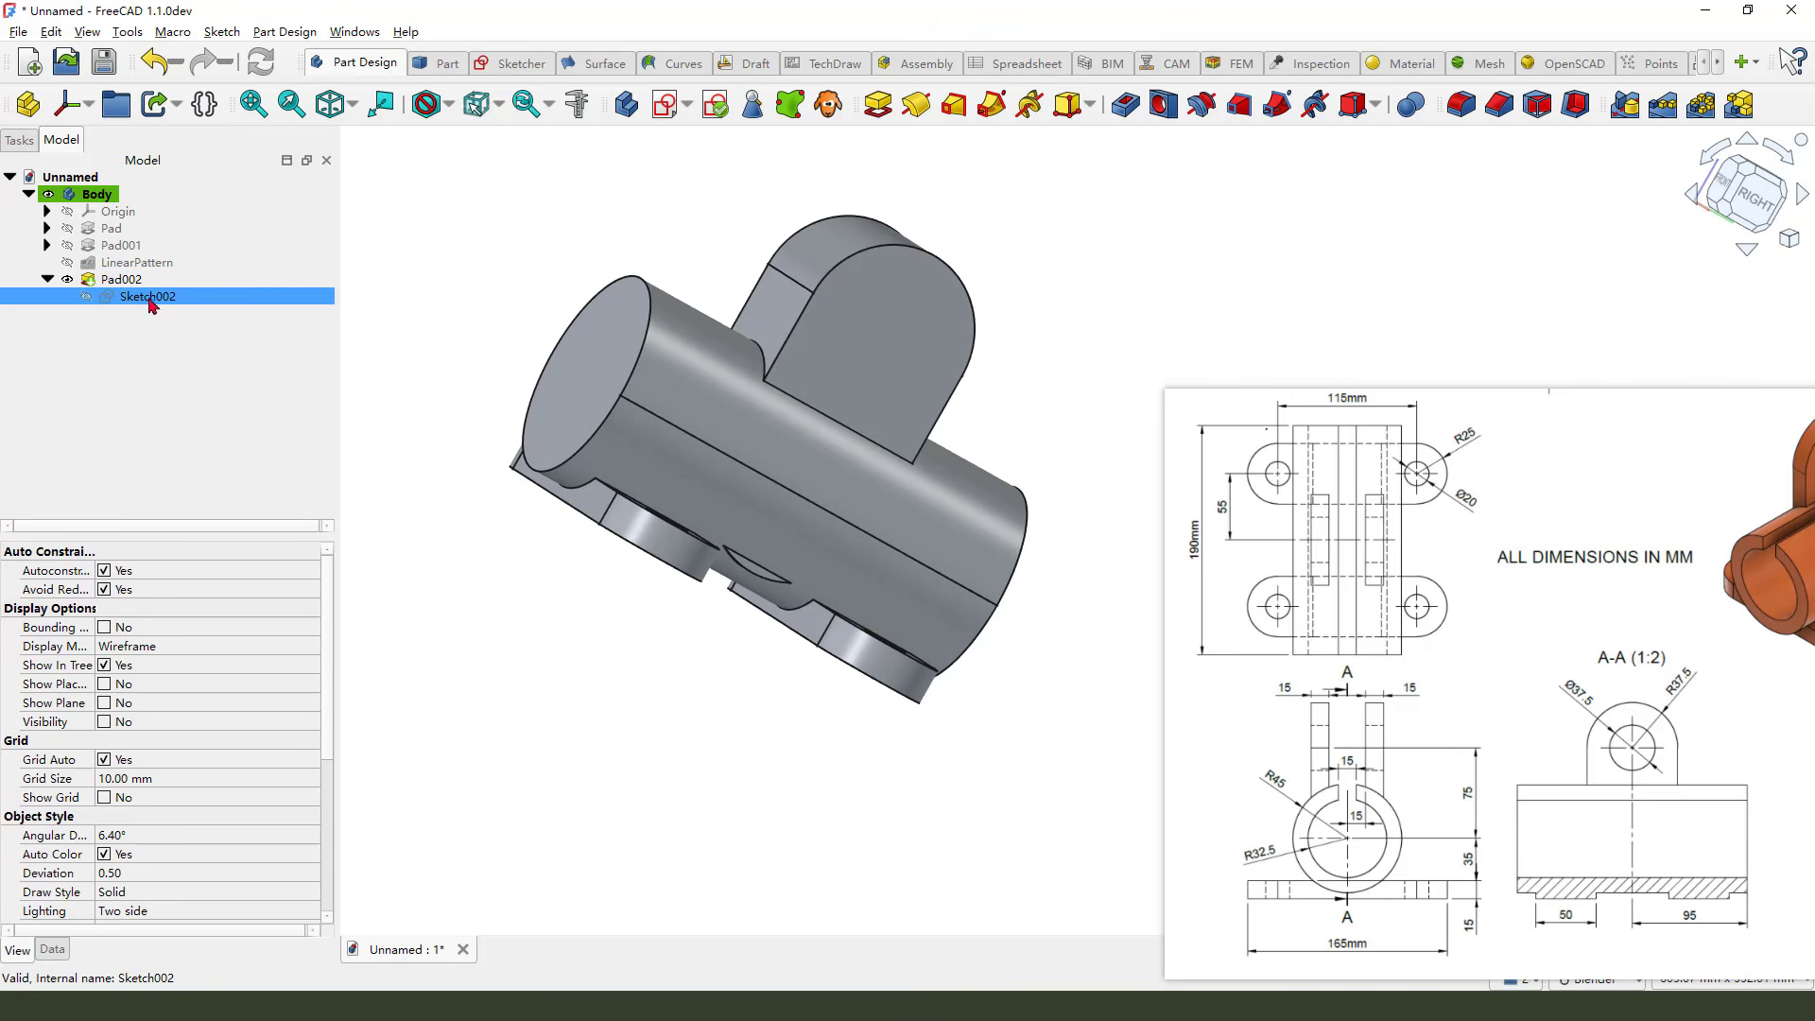
double_click(151, 297)
scroll(804, 529, down, 3)
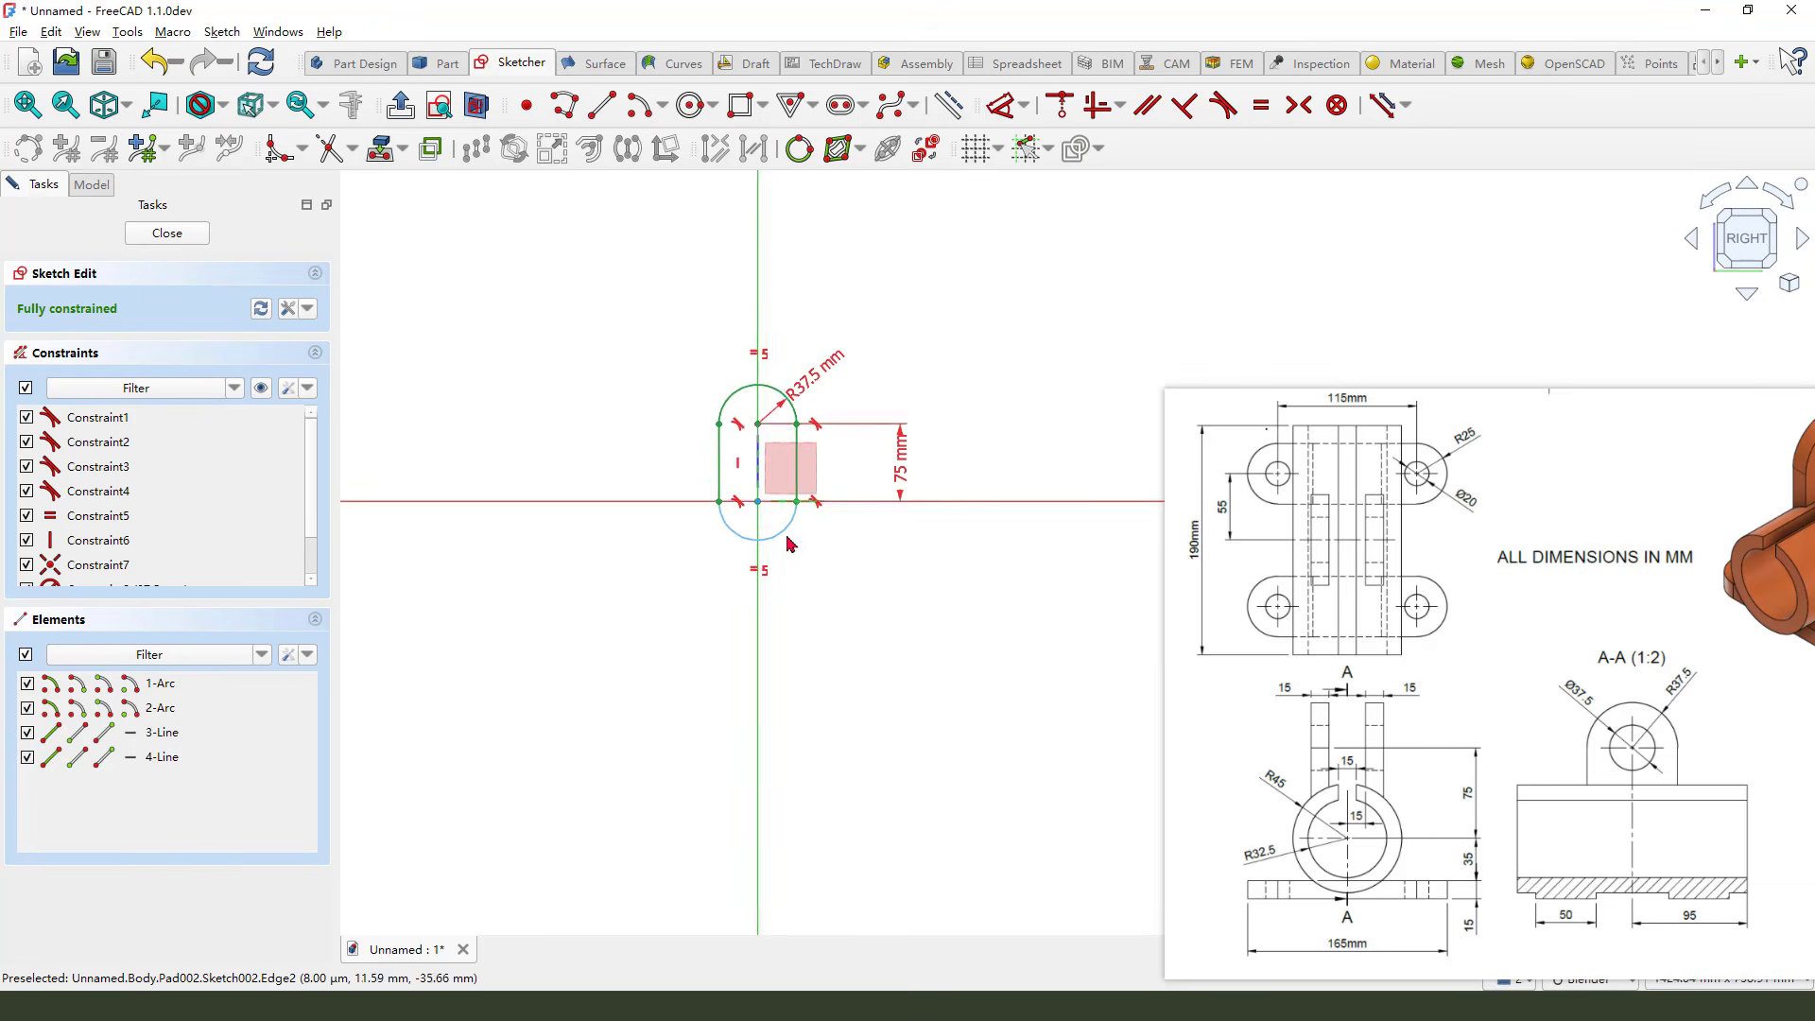
scroll(808, 581, up, 4)
click(794, 516)
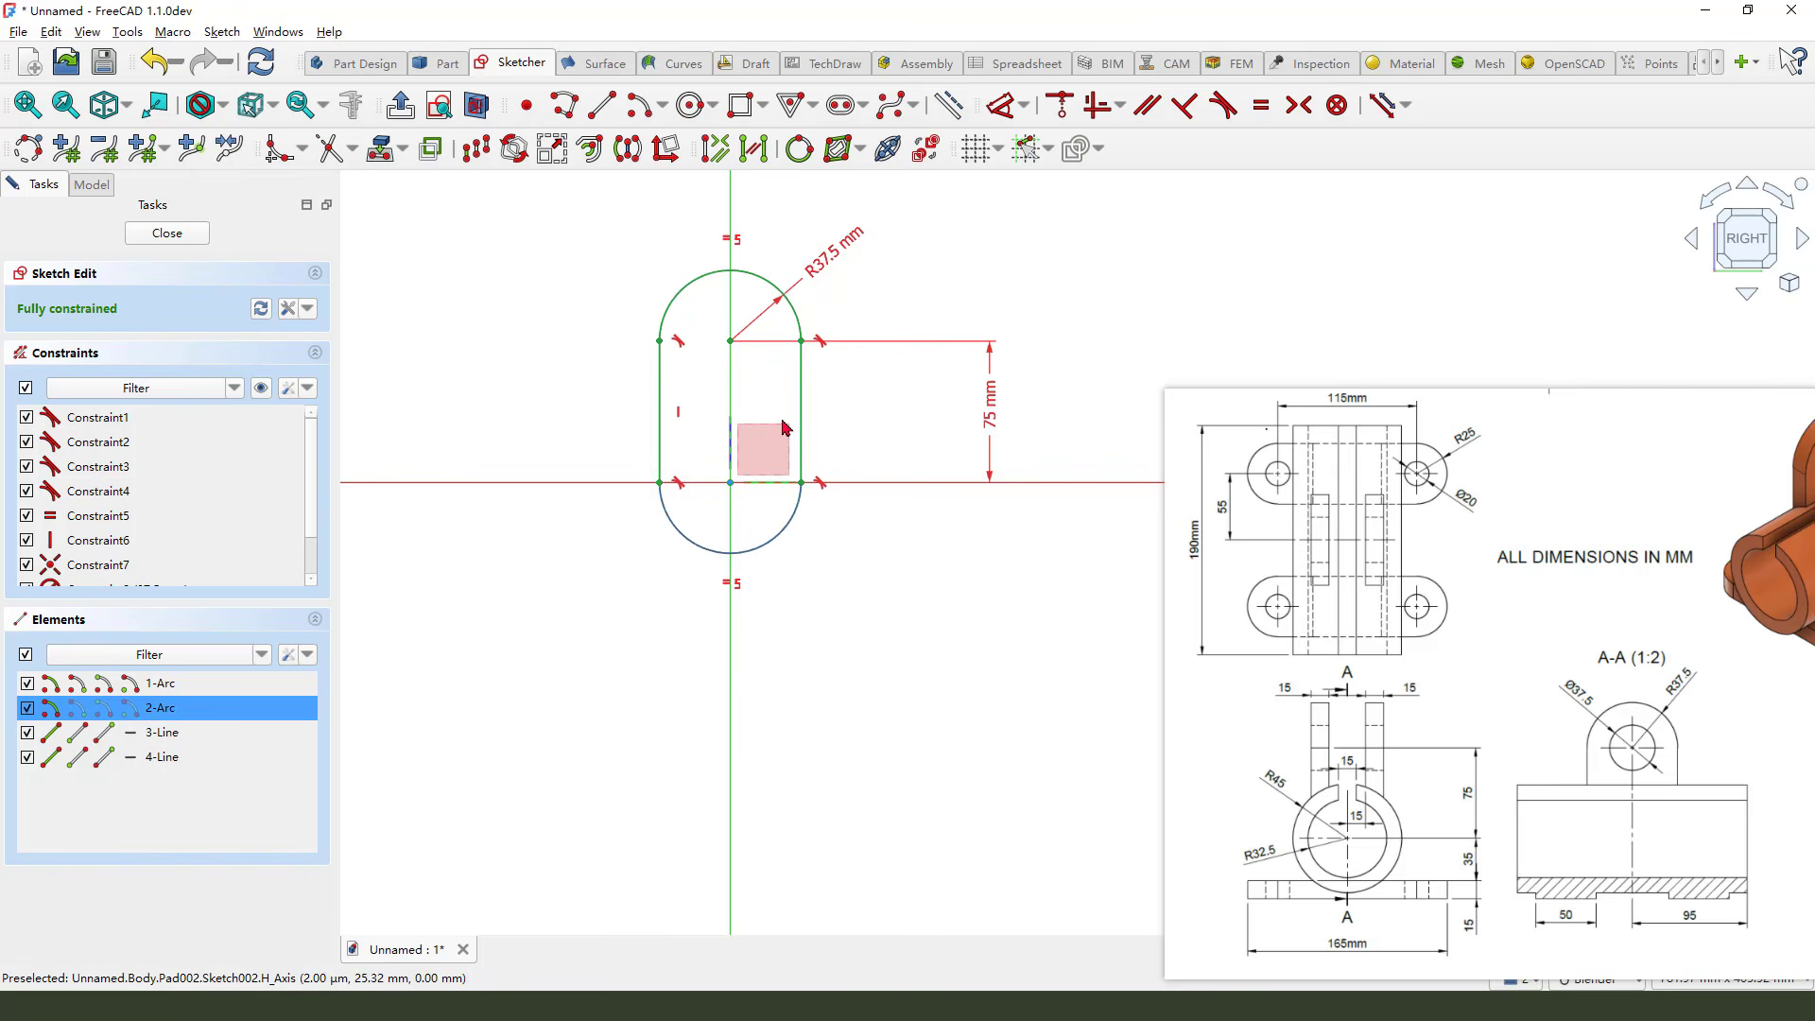
scroll(792, 417, up, 2)
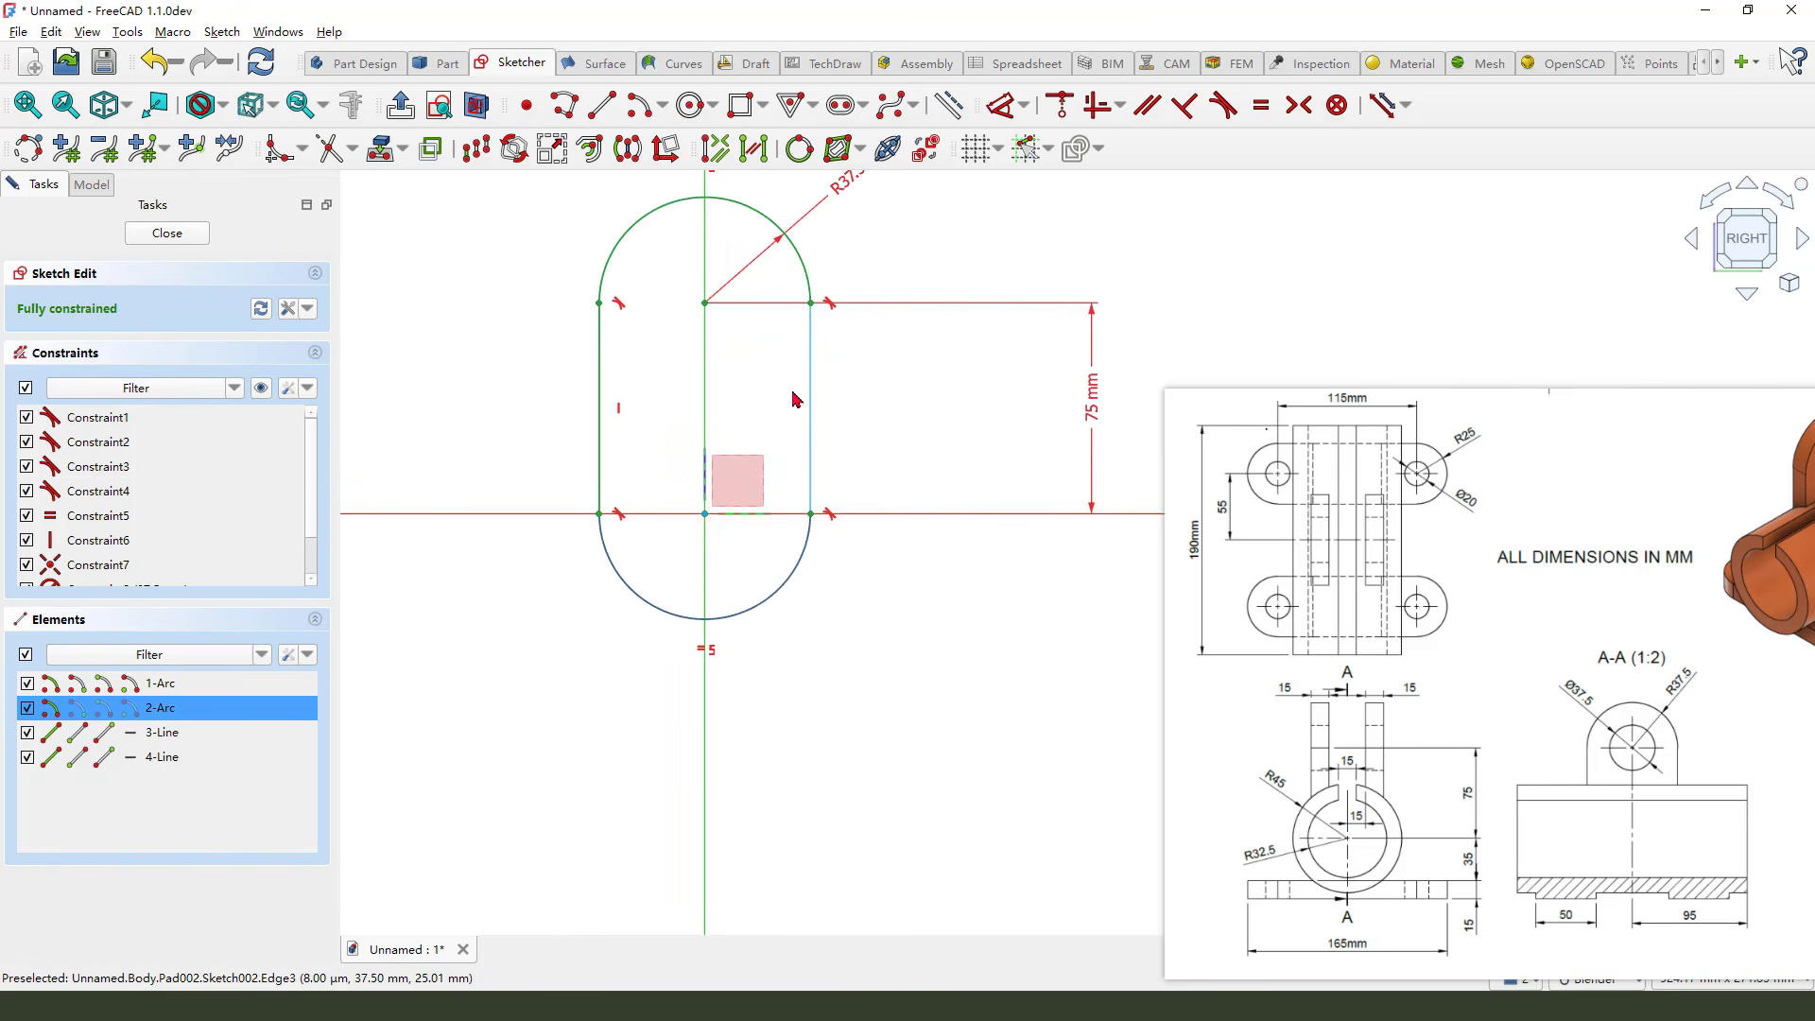
click(952, 110)
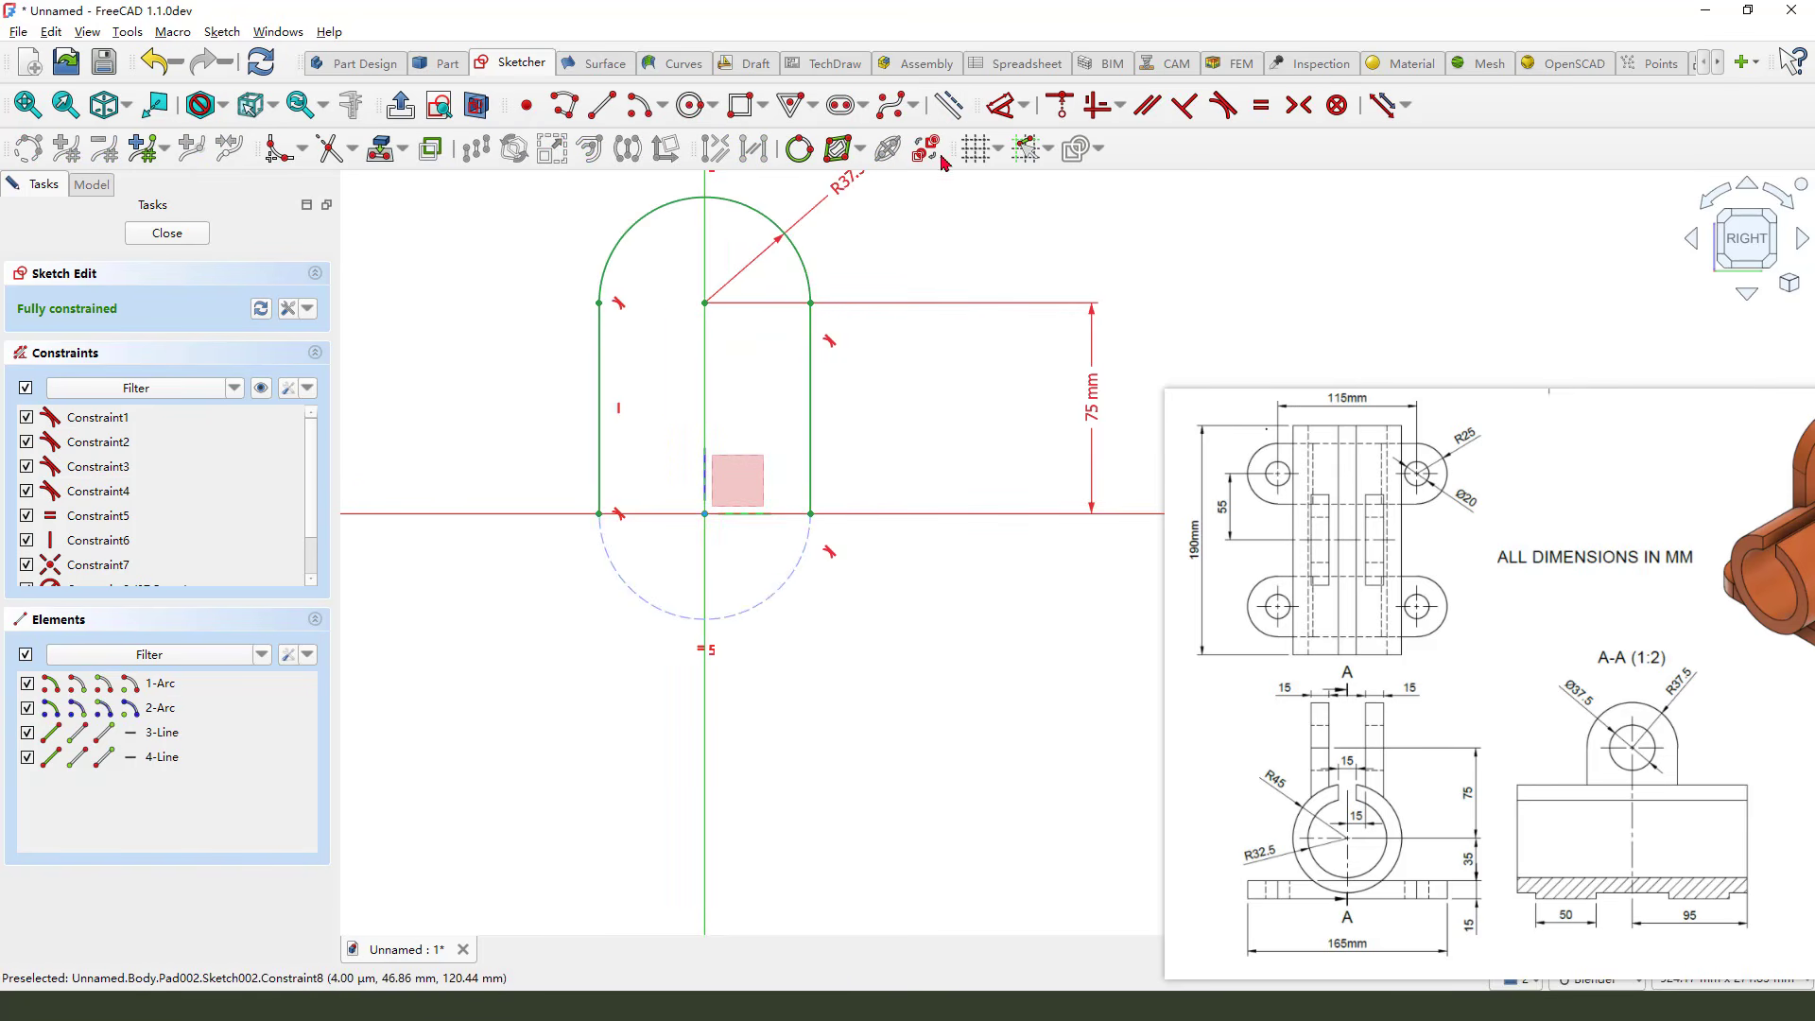
Draw a straight line joining the slot's lower side ends and close the sketch
click(602, 104)
click(598, 514)
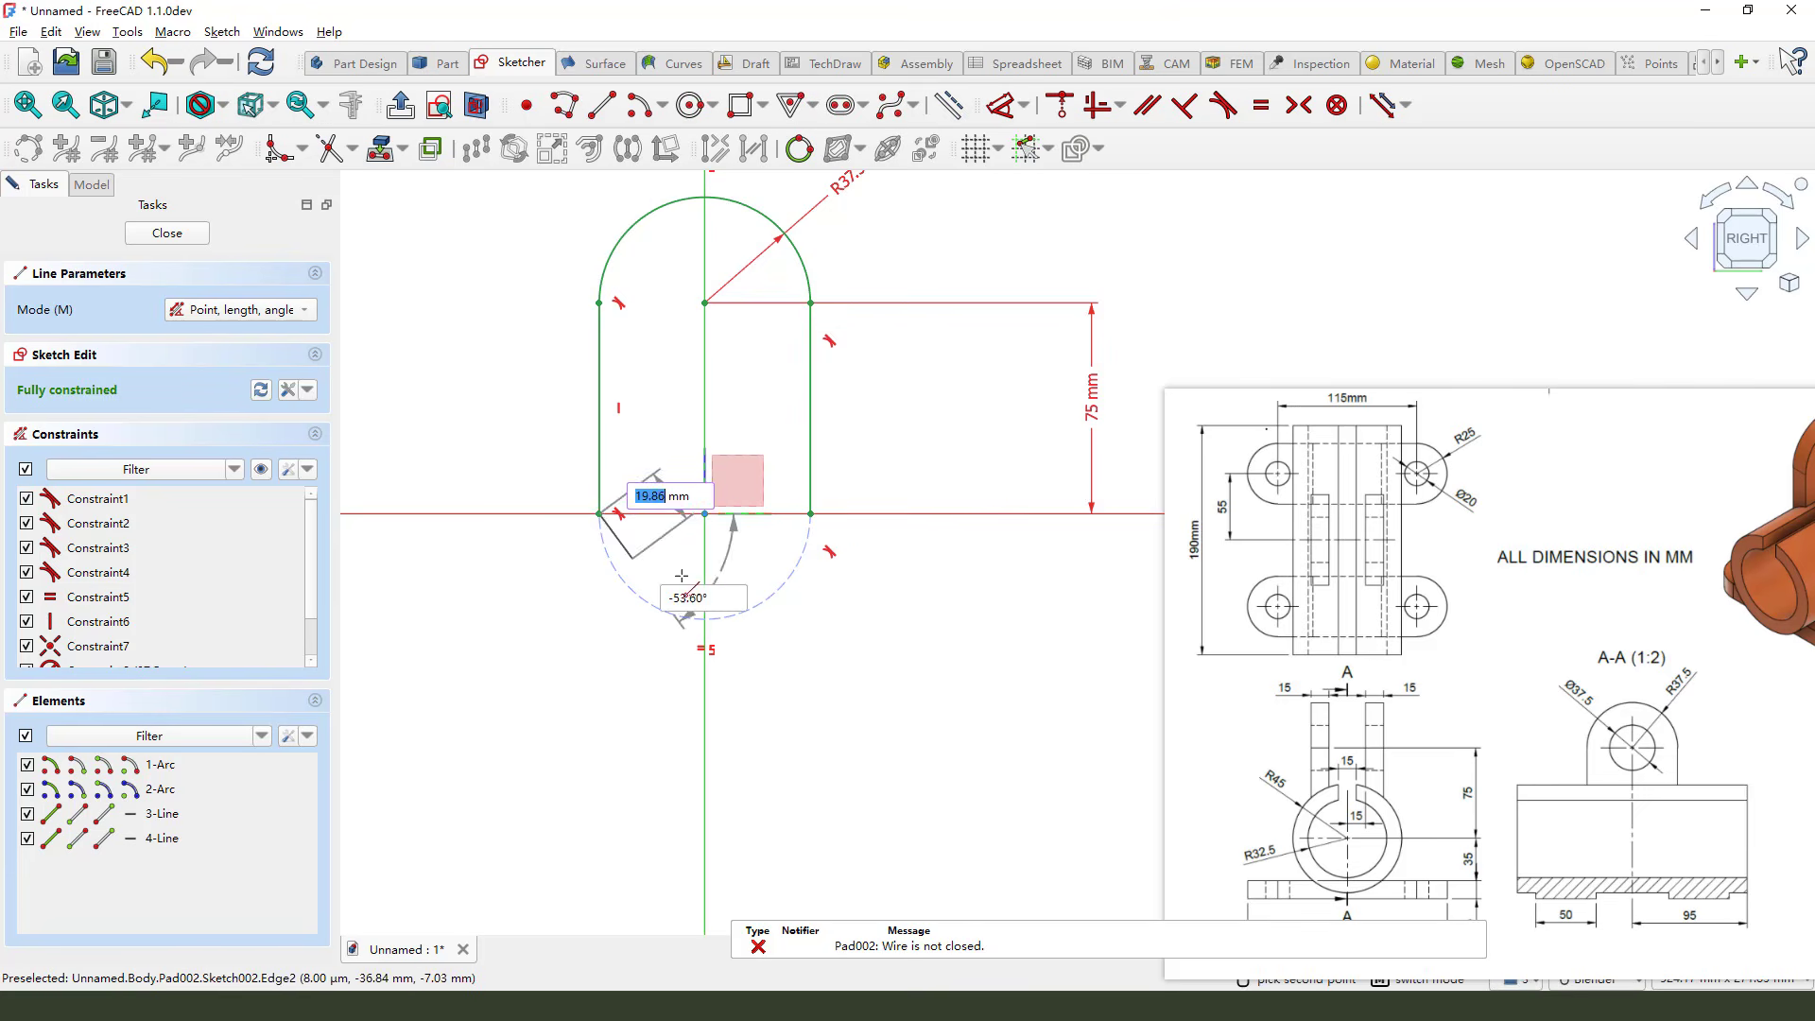
click(824, 519)
right_click(868, 608)
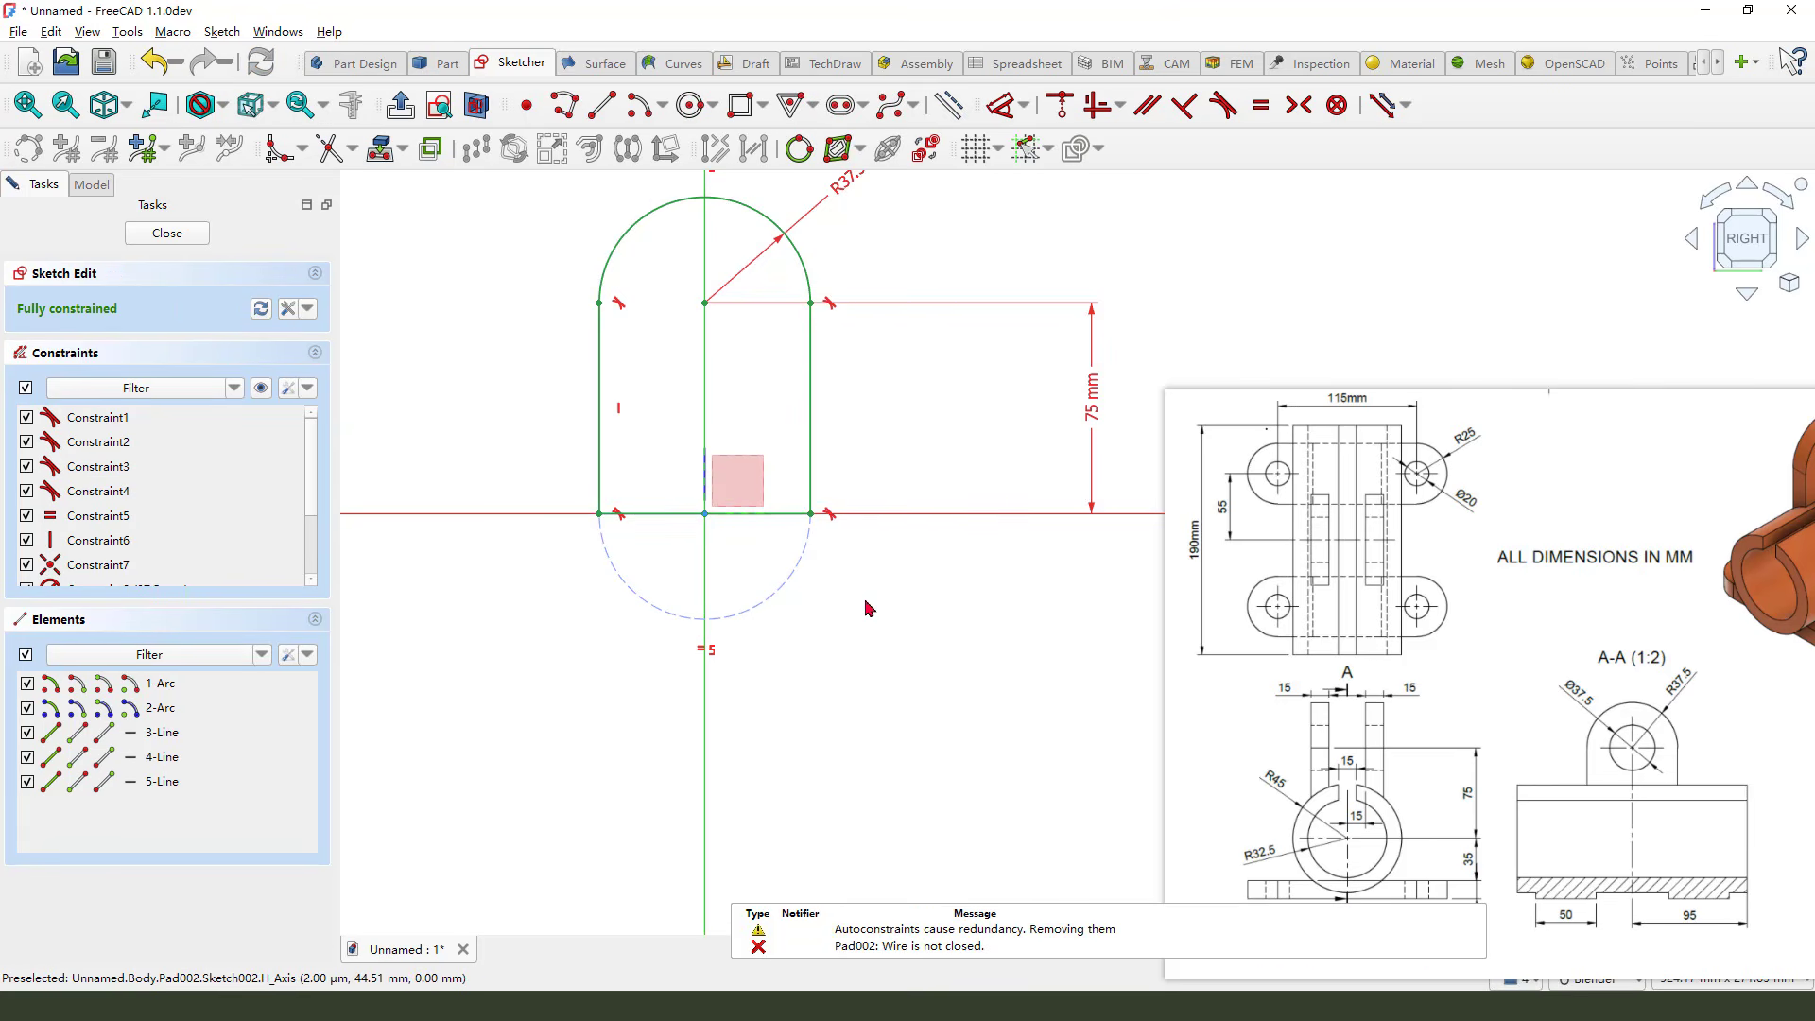
click(166, 234)
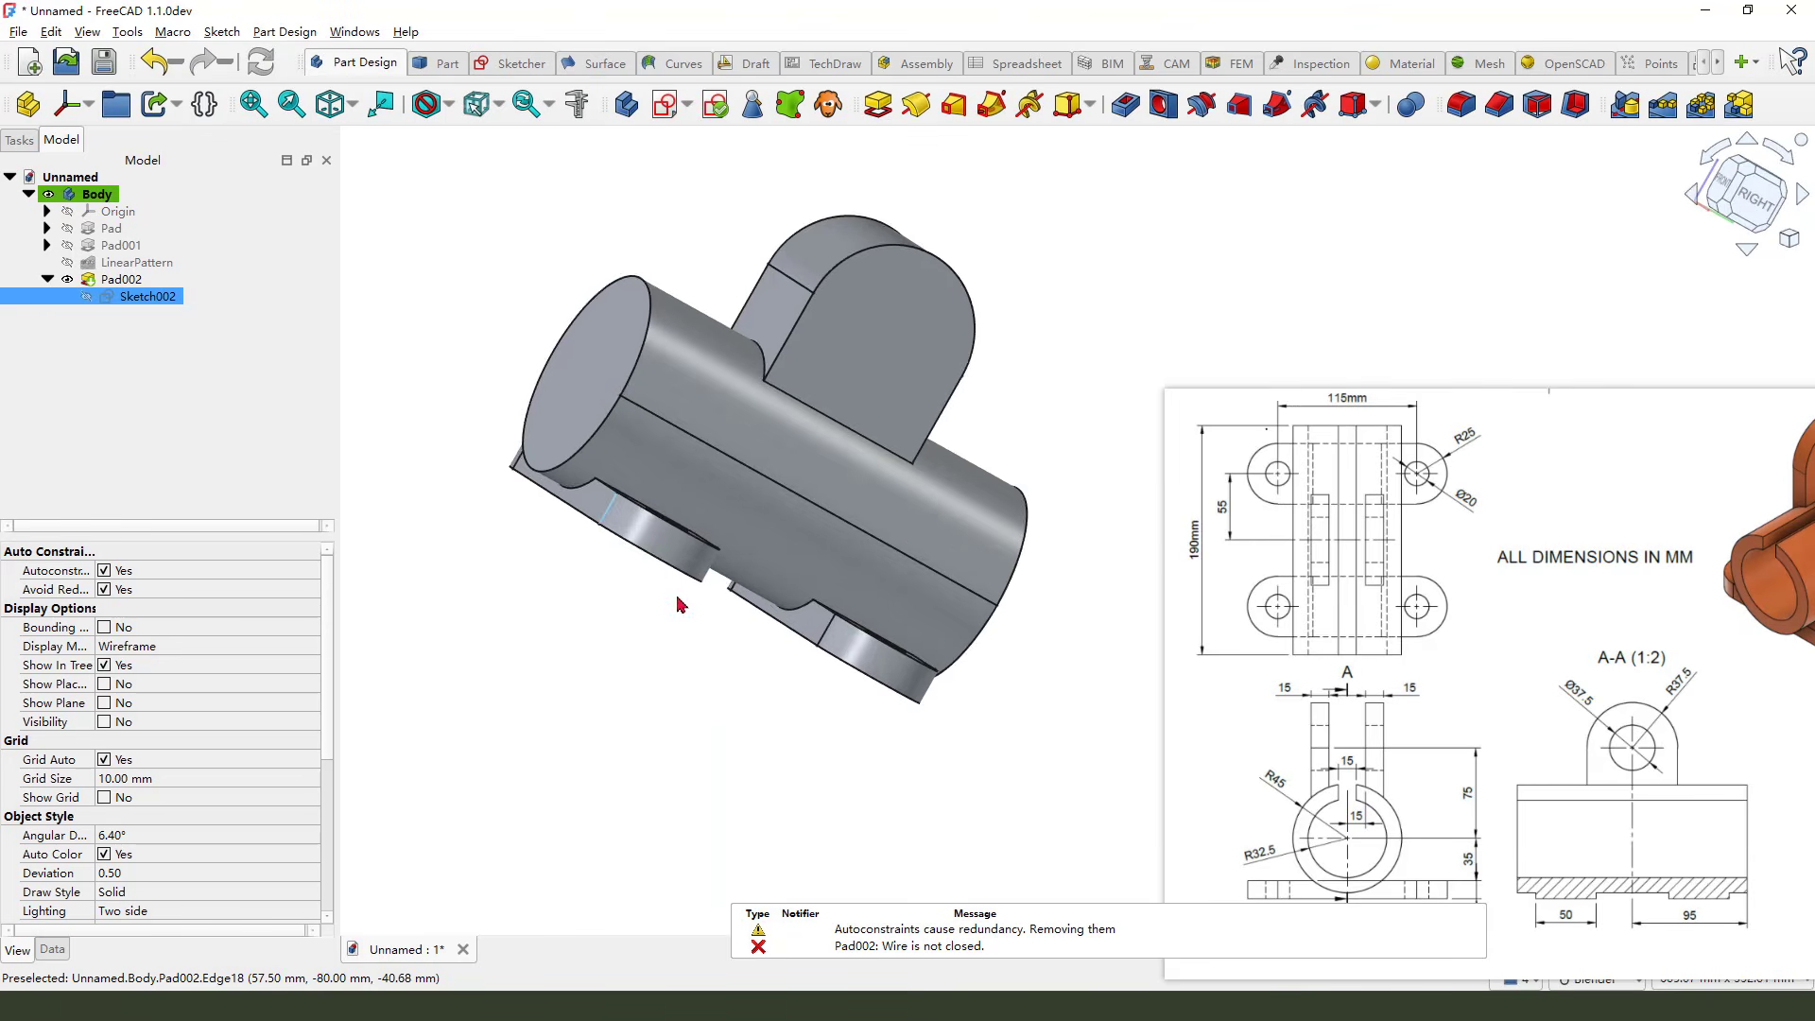
Reopen the lug sketch and draw a circle of about 39 mm diameter centred on the upper arc's centre
mouse_move(681, 606)
middle_down()
mouse_move(591, 688)
mouse_move(697, 568)
mouse_move(734, 587)
middle_up()
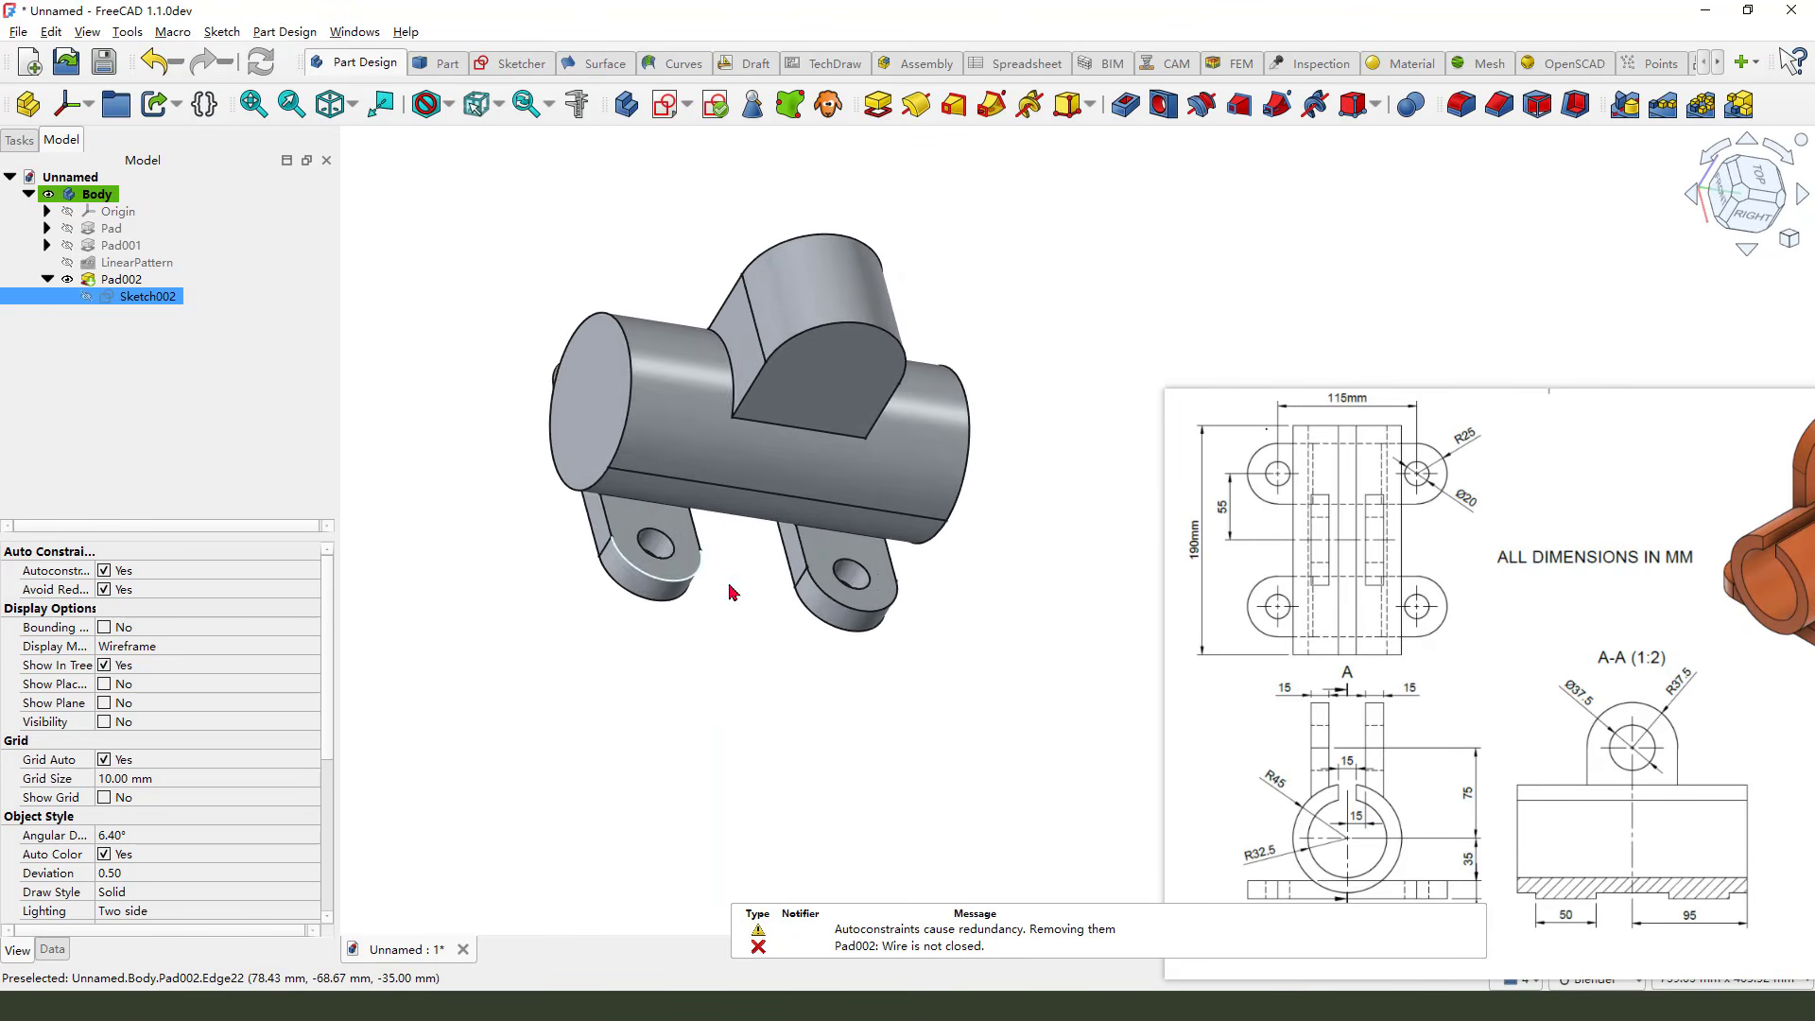
scroll(942, 740, down, 2)
scroll(825, 421, up, 2)
middle_drag(838, 488, 826, 442)
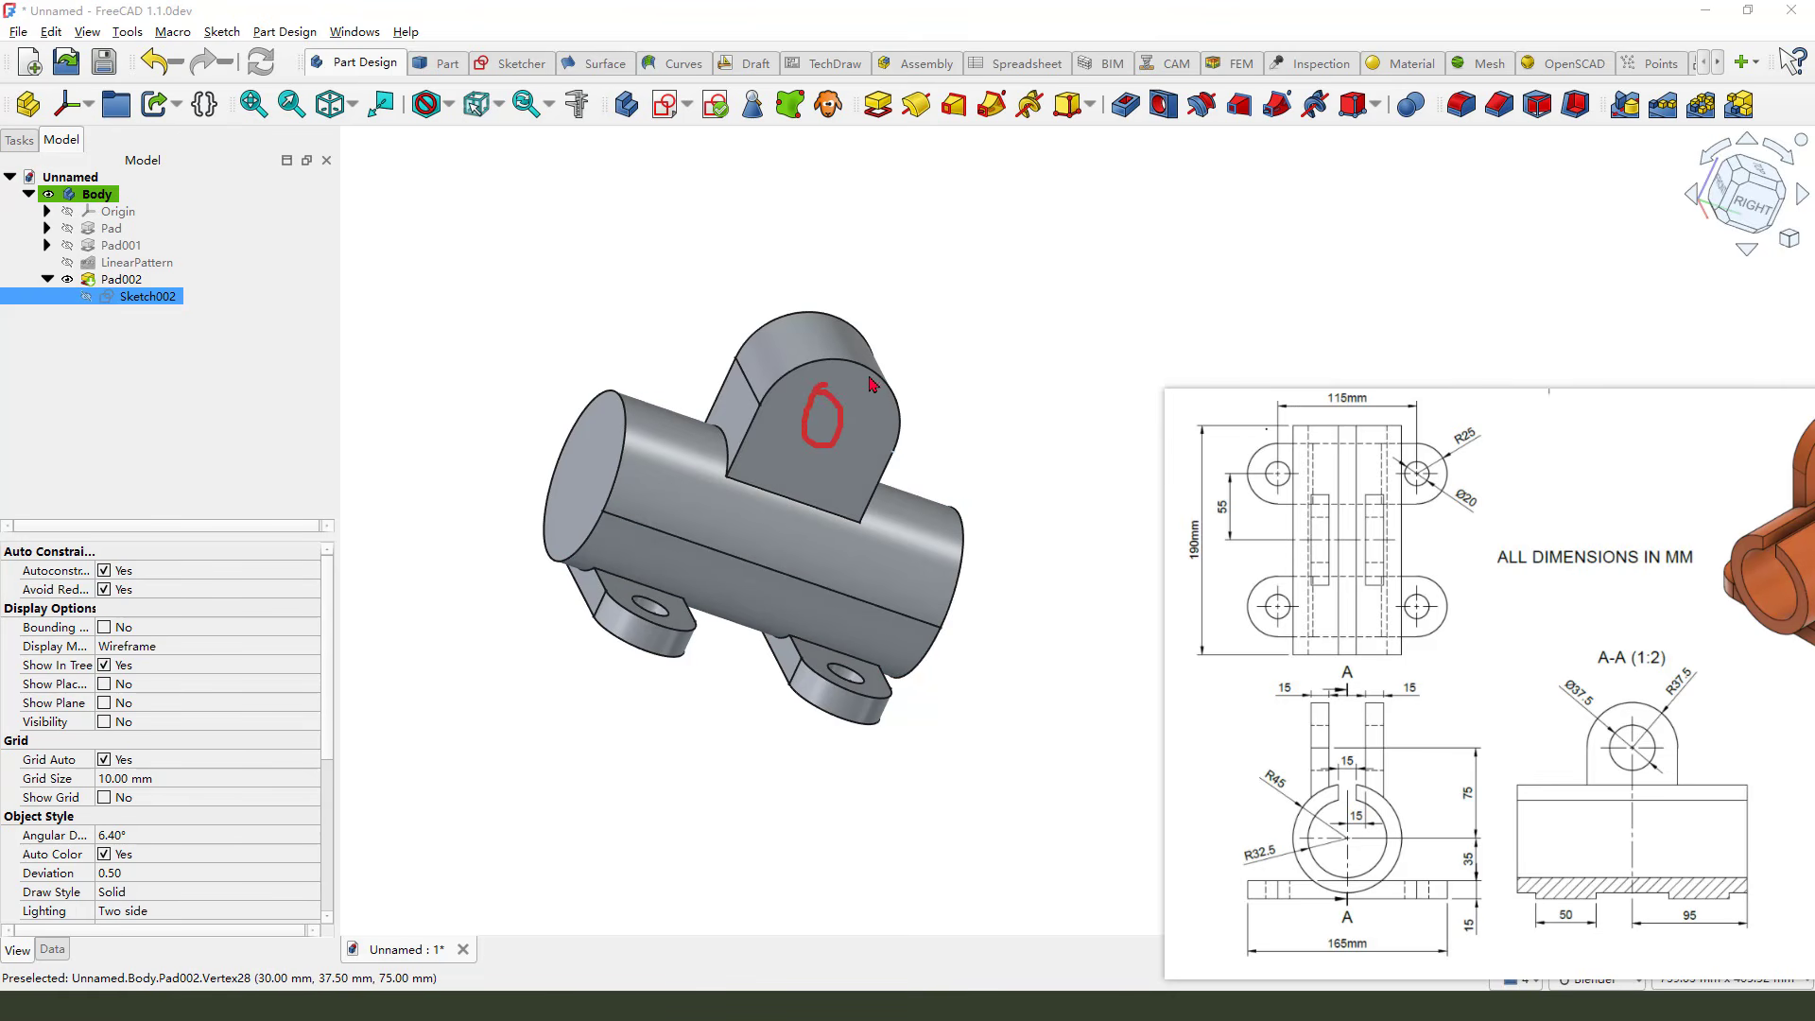
double_click(139, 298)
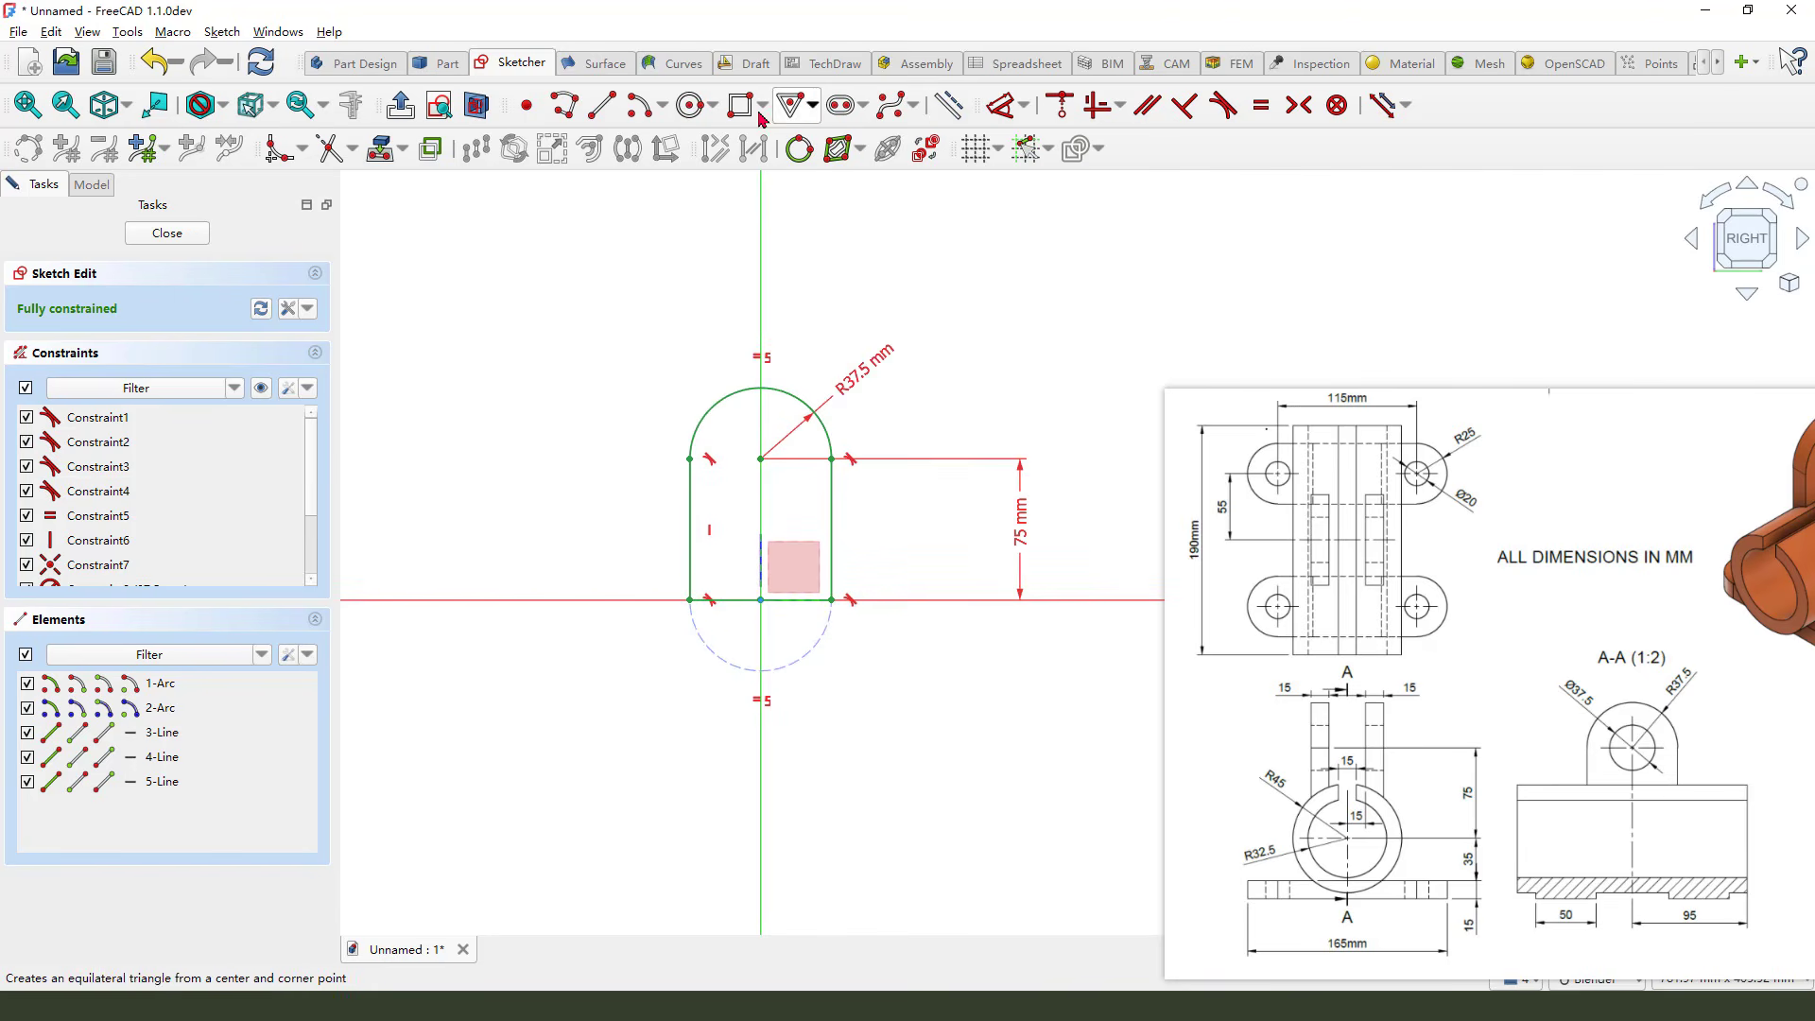
click(695, 107)
click(761, 460)
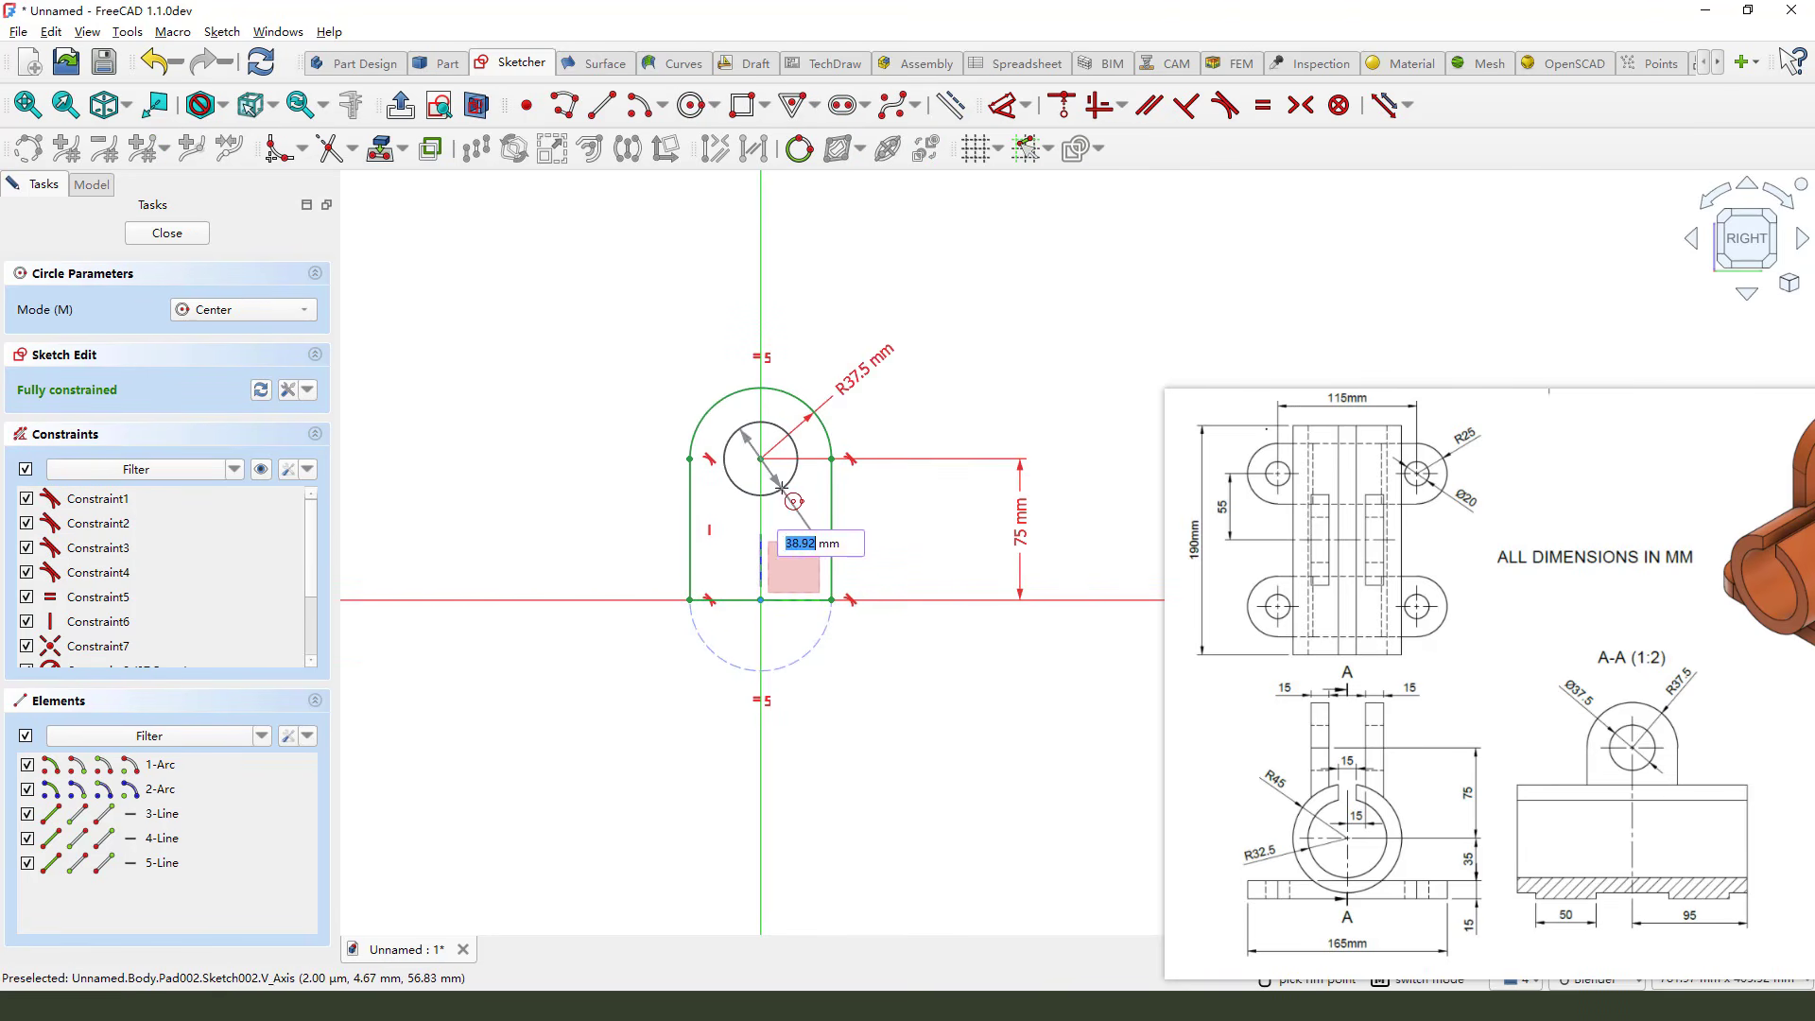
click(797, 470)
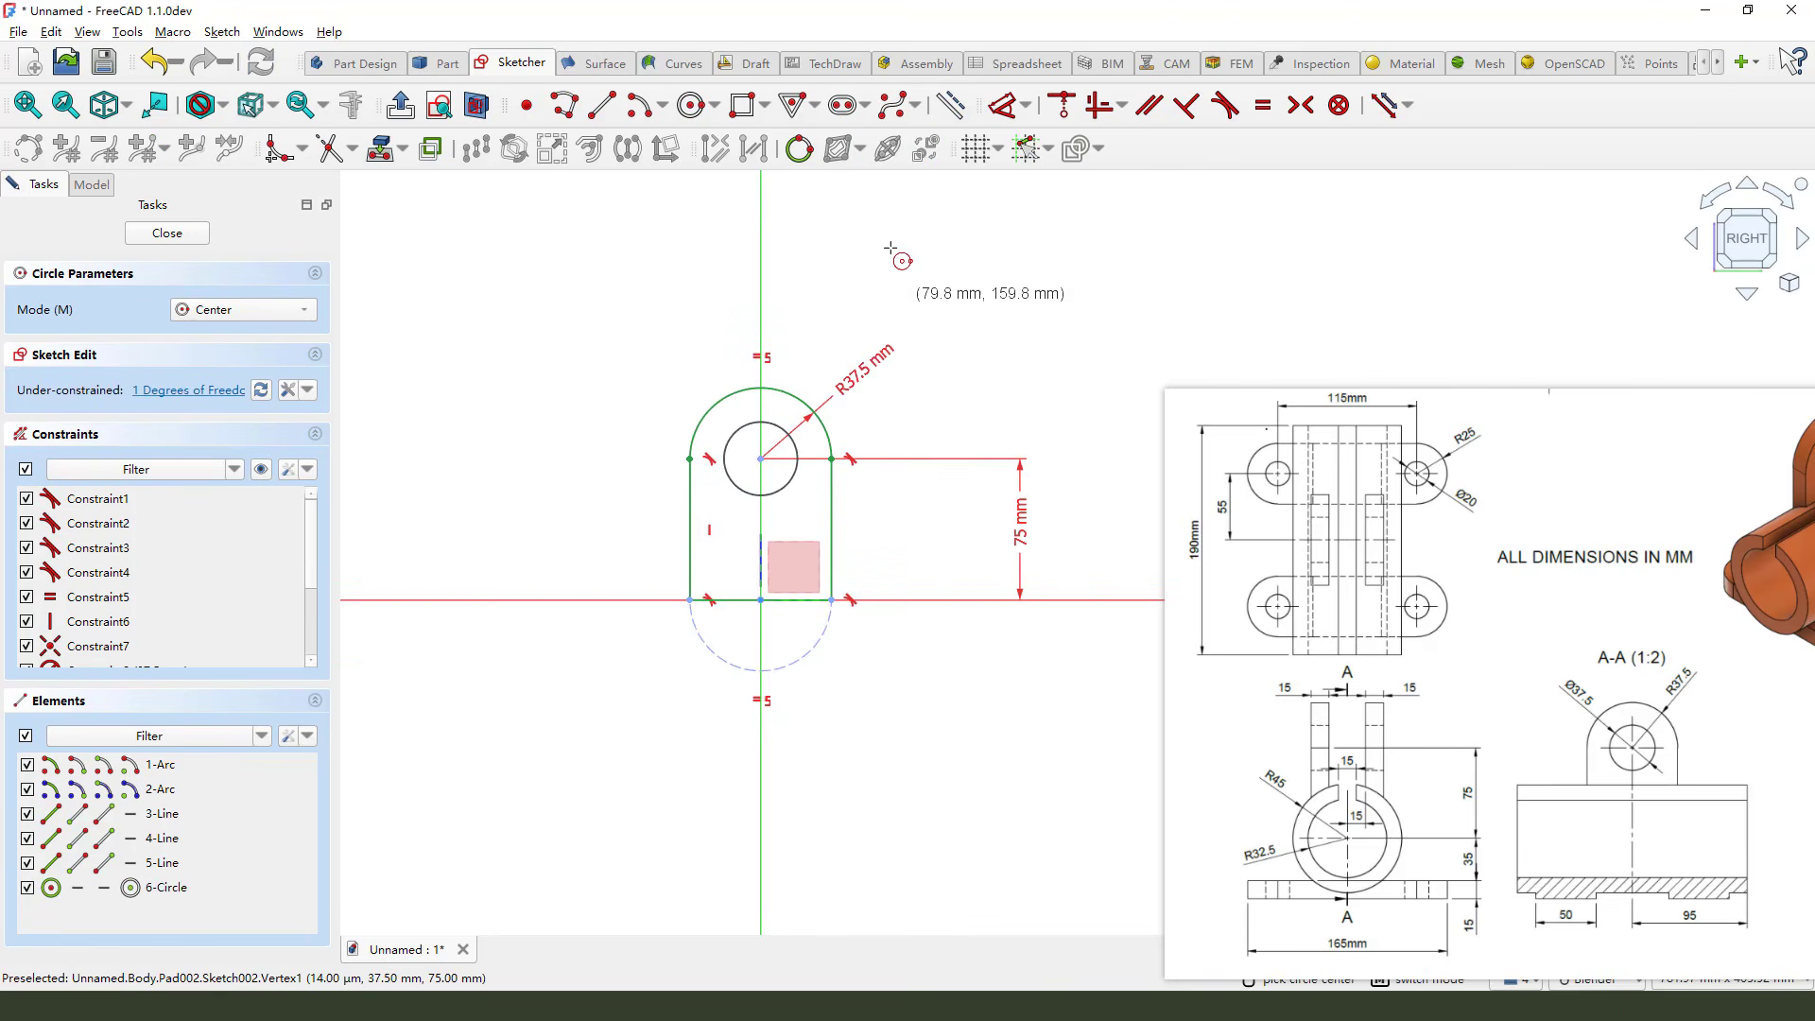
Set the lug circle's diameter to 37.5 mm and close the sketch
click(1003, 106)
click(786, 435)
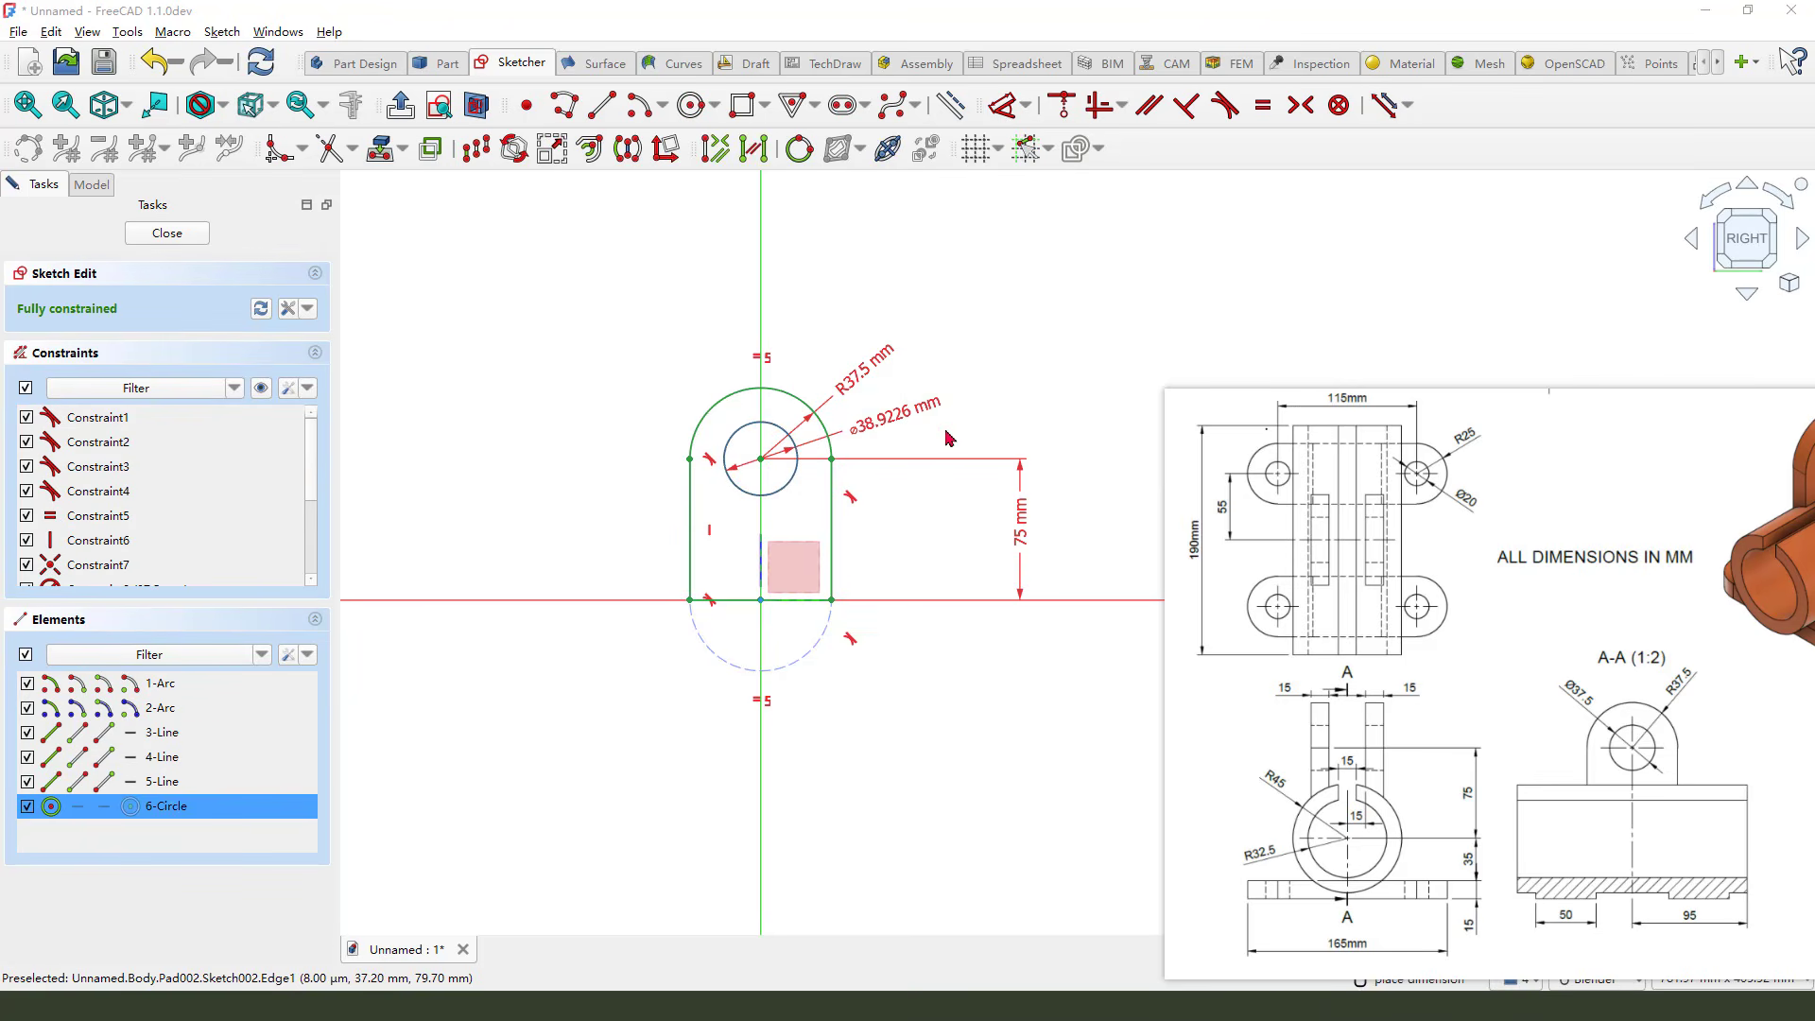
click(903, 418)
drag(1586, 661, 1615, 700)
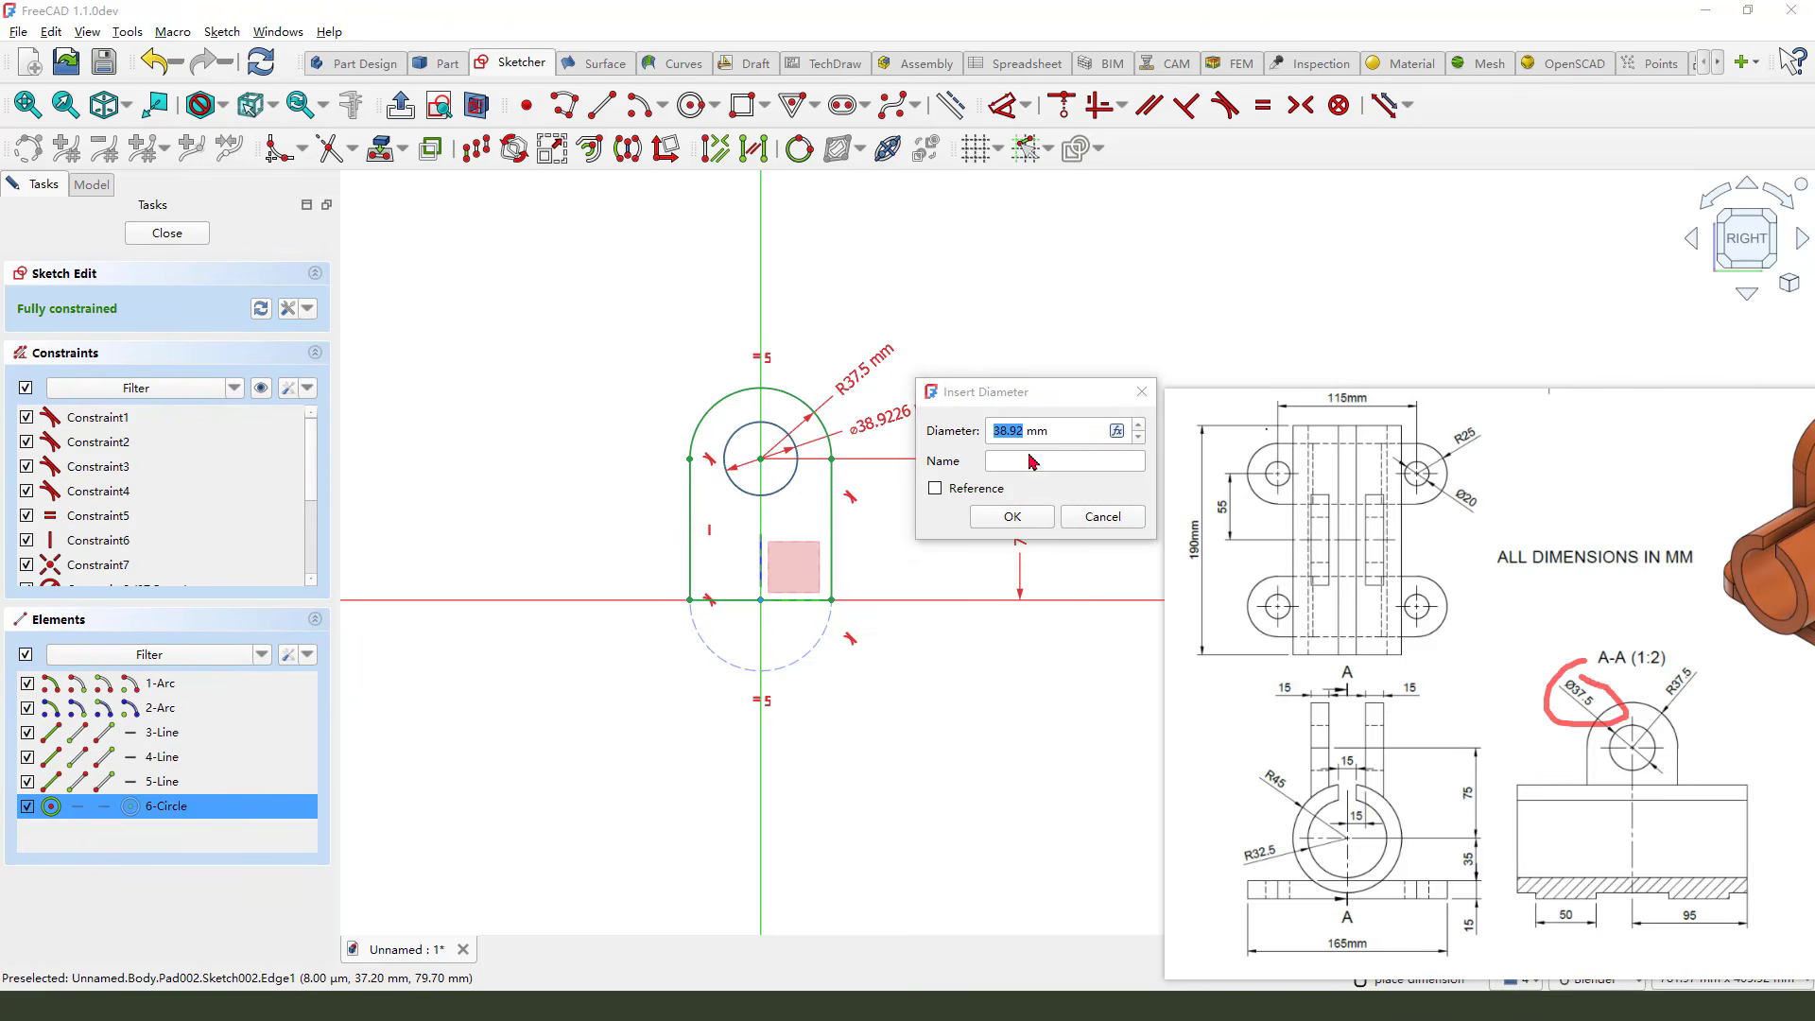
key(Escape)
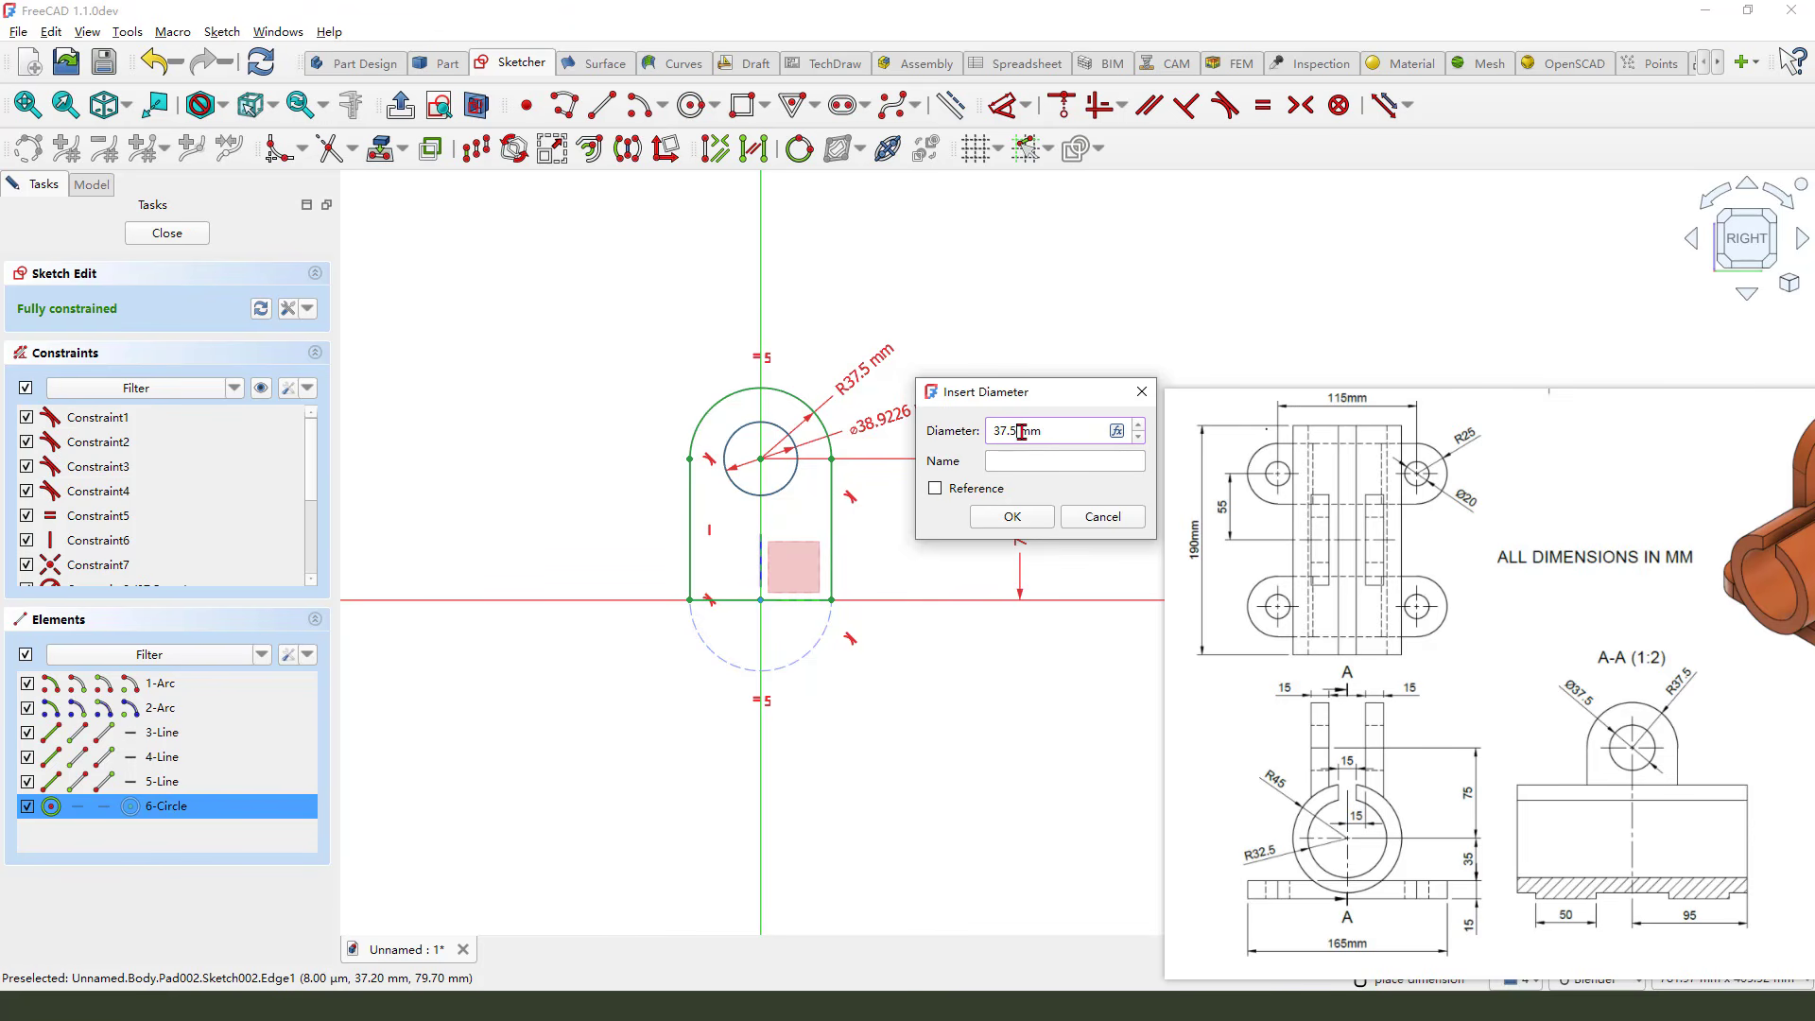
click(1010, 518)
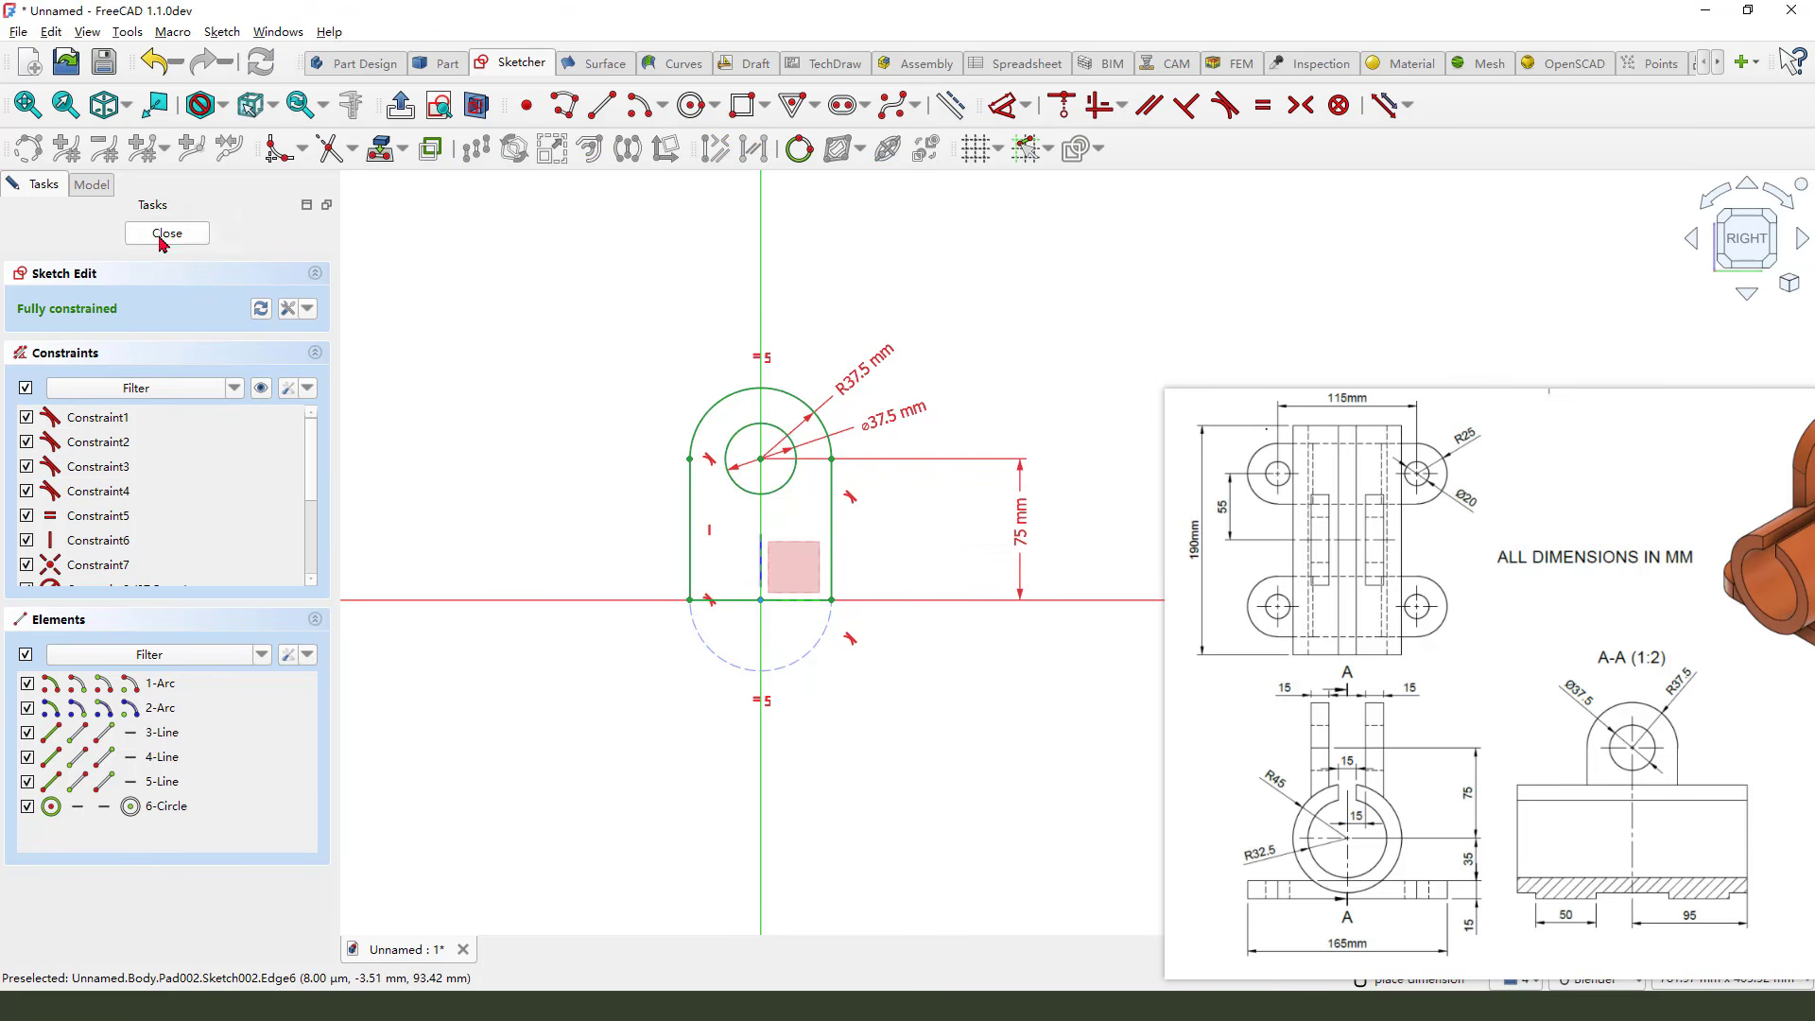
scroll(766, 466, down, 1)
middle_drag(766, 466, 859, 526)
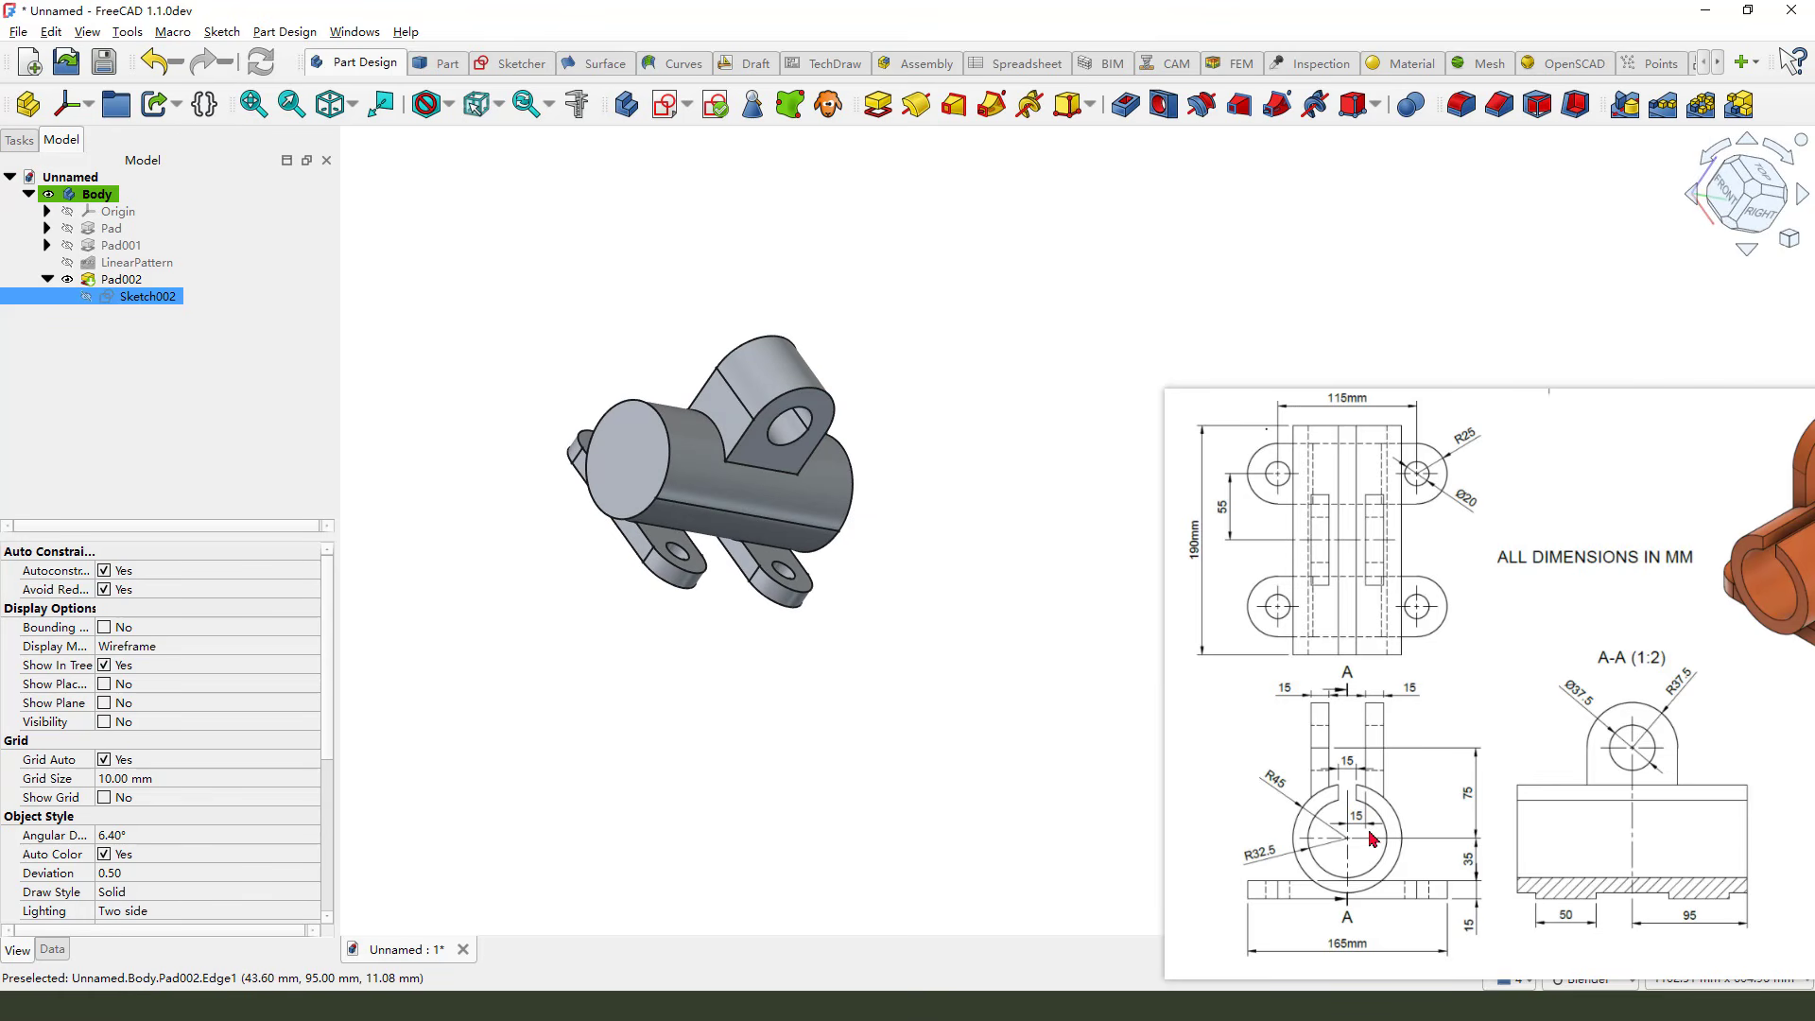
mouse_move(1352, 802)
mouse_down()
mouse_move(1335, 816)
mouse_move(1386, 839)
mouse_up()
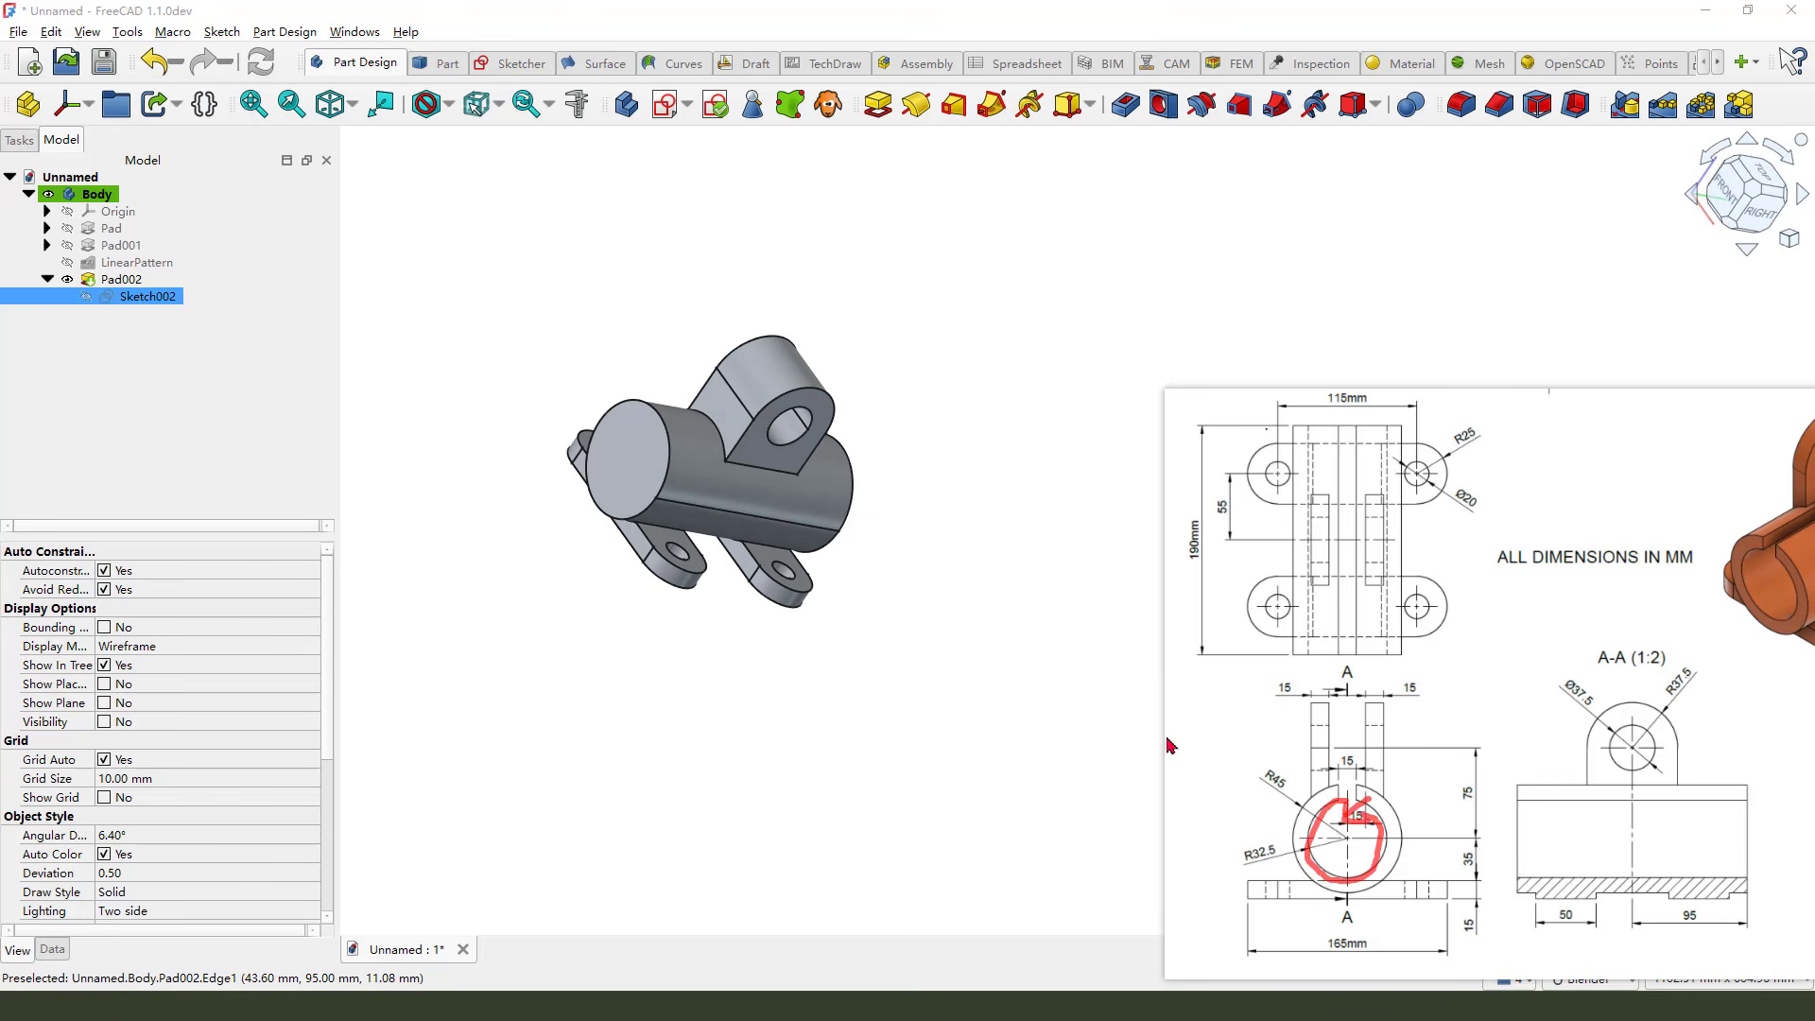
click(666, 104)
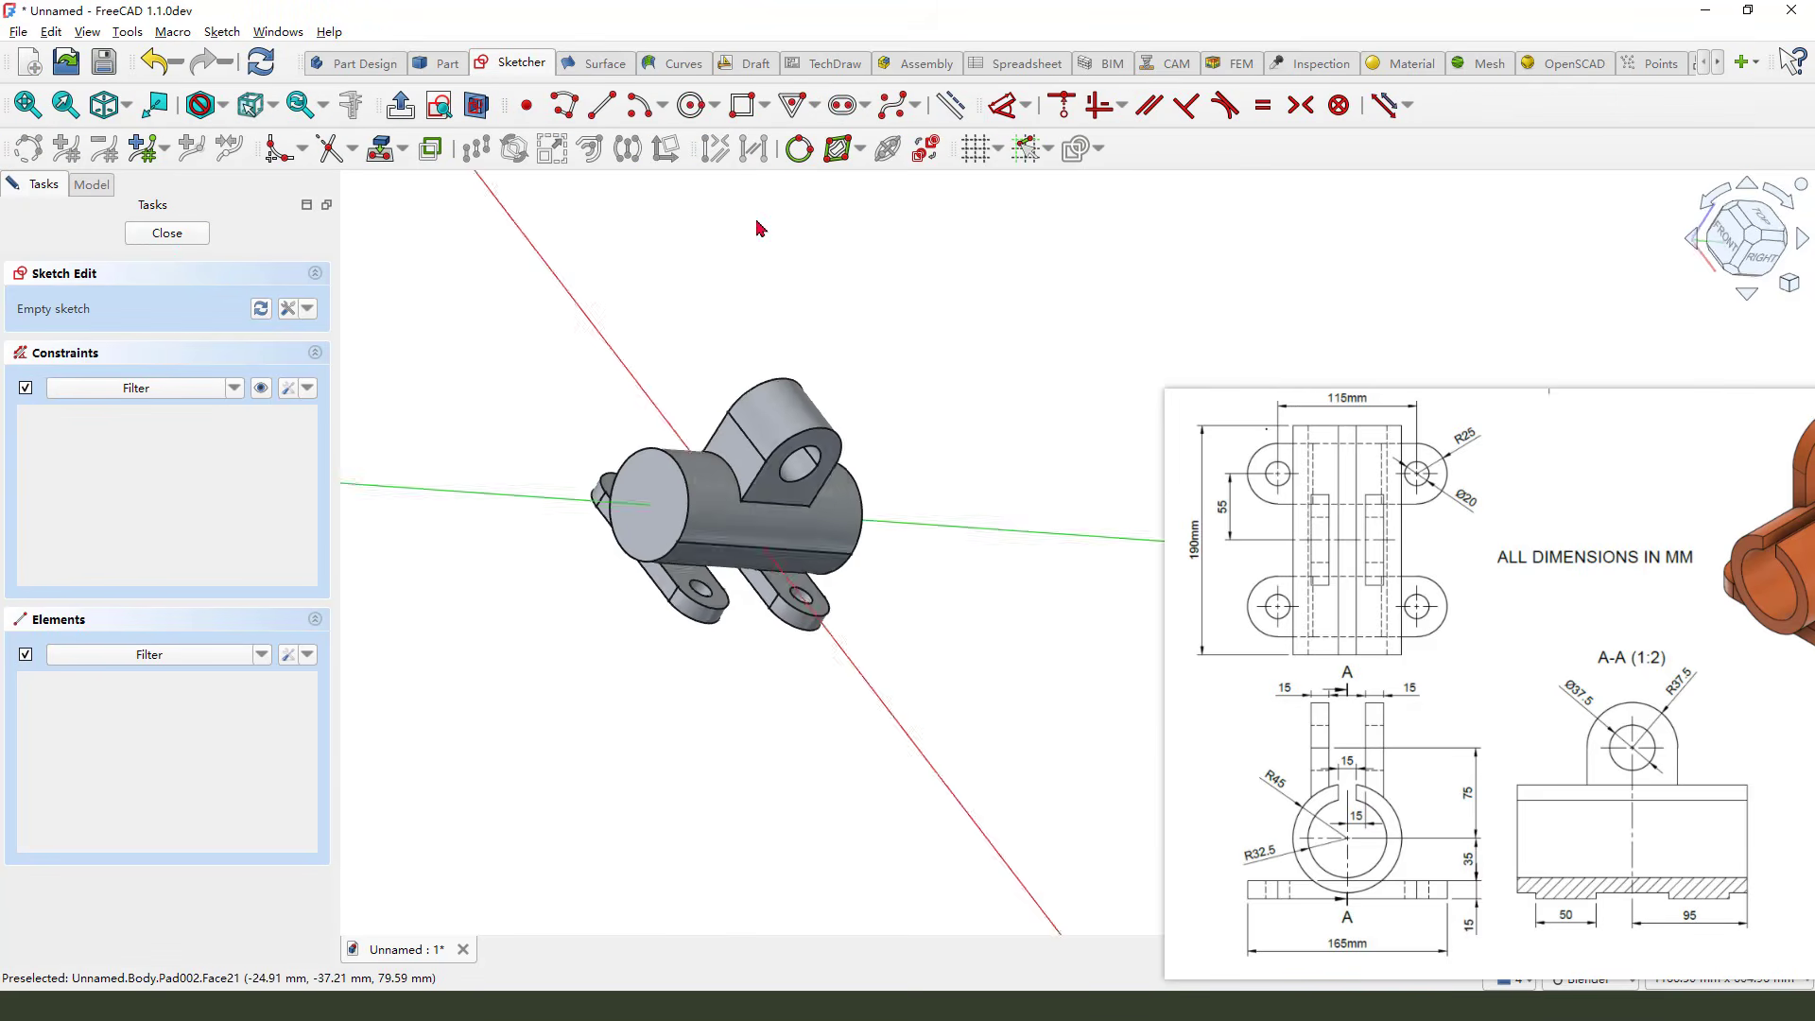
click(166, 232)
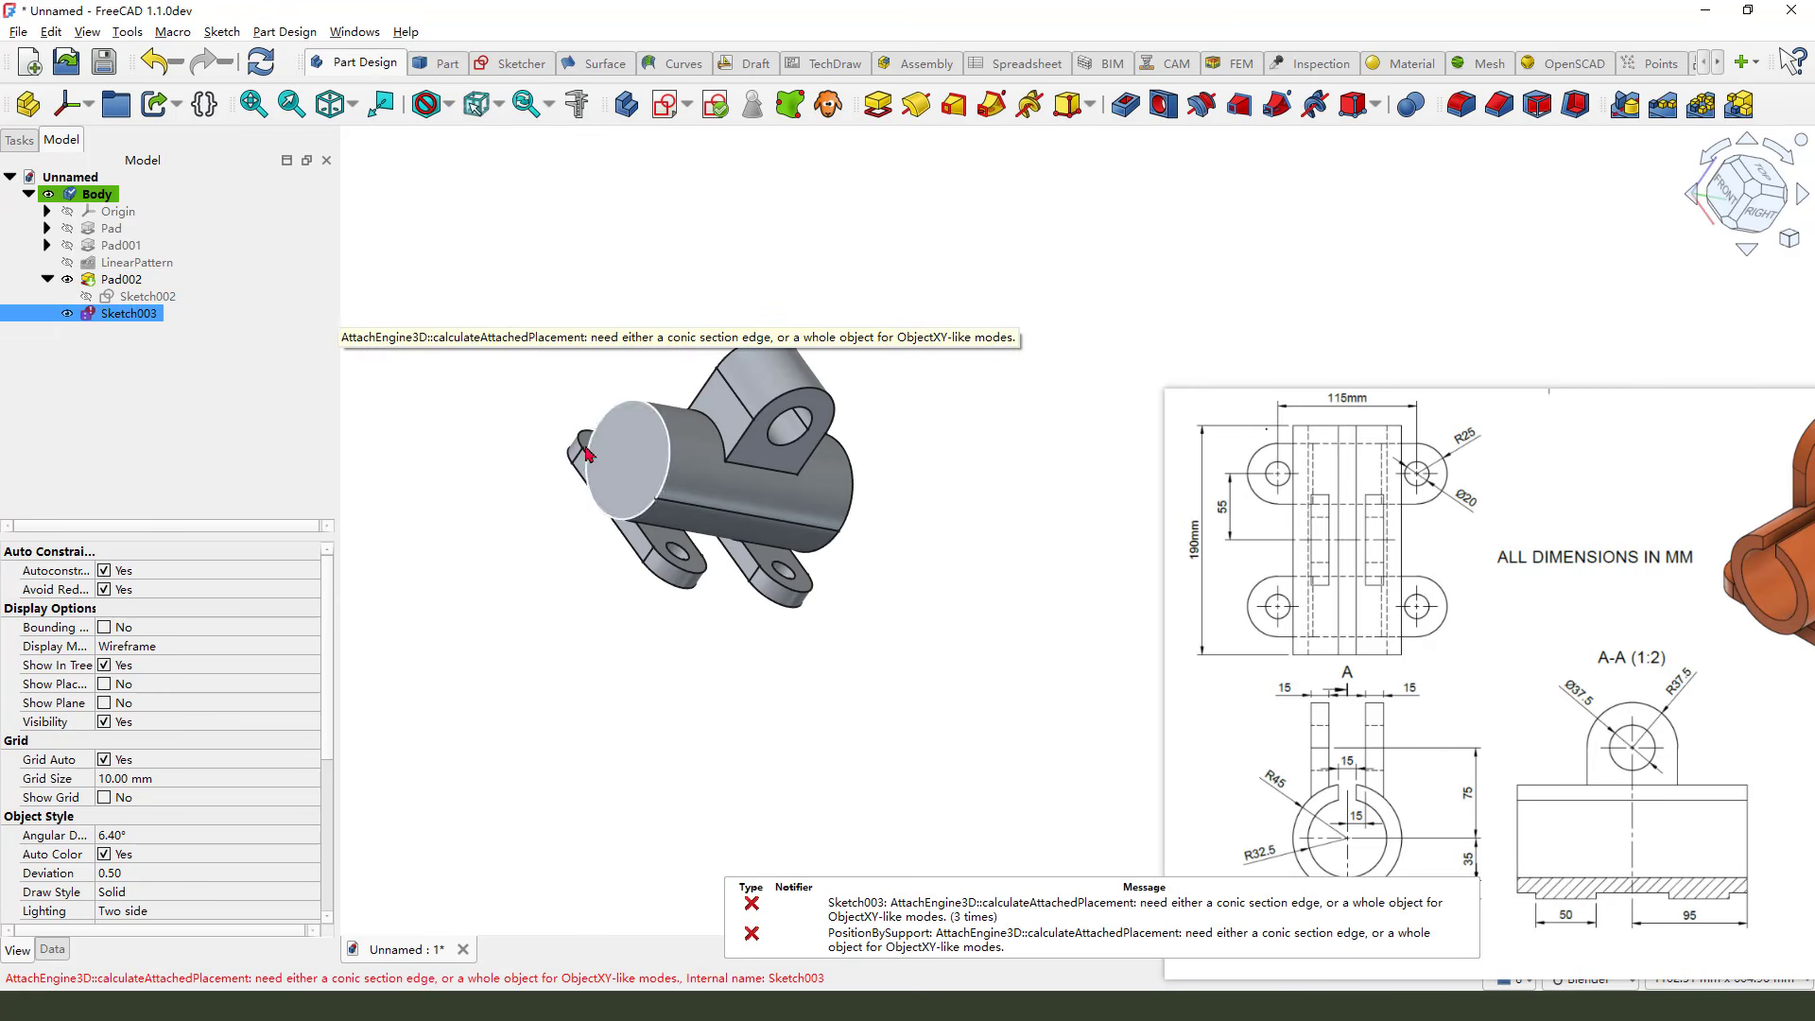
right_click(128, 313)
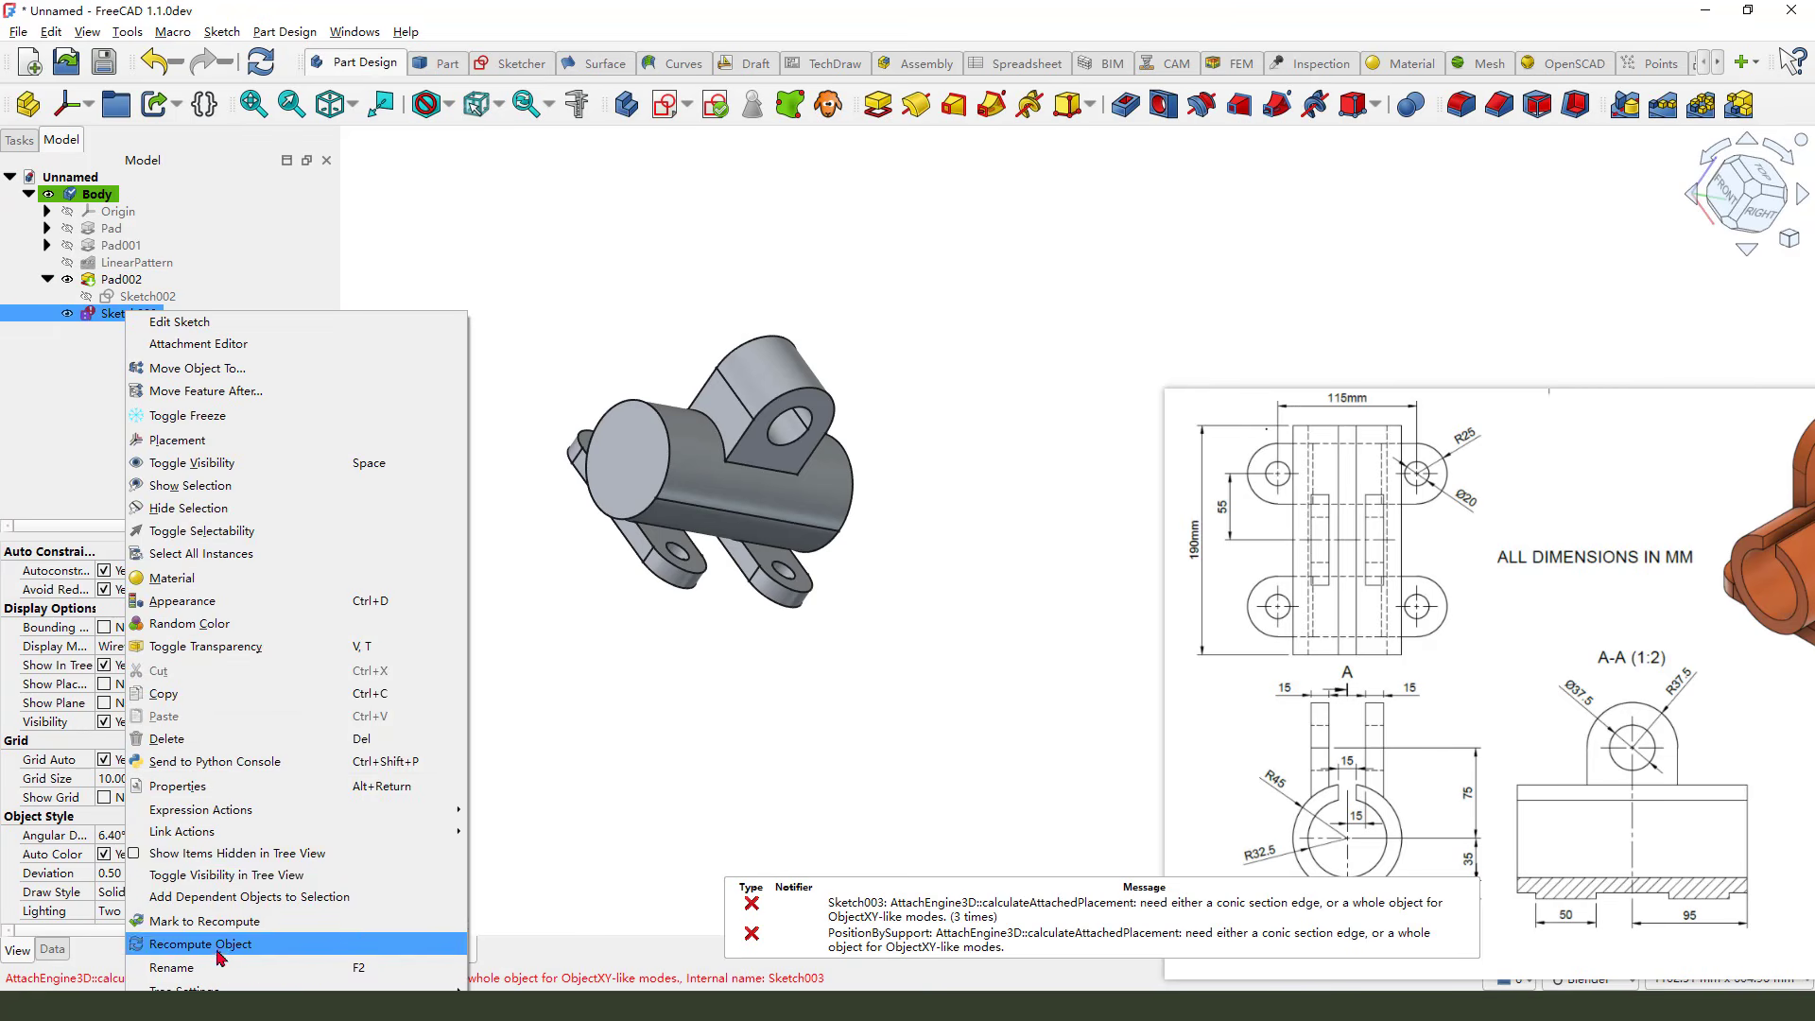
click(198, 739)
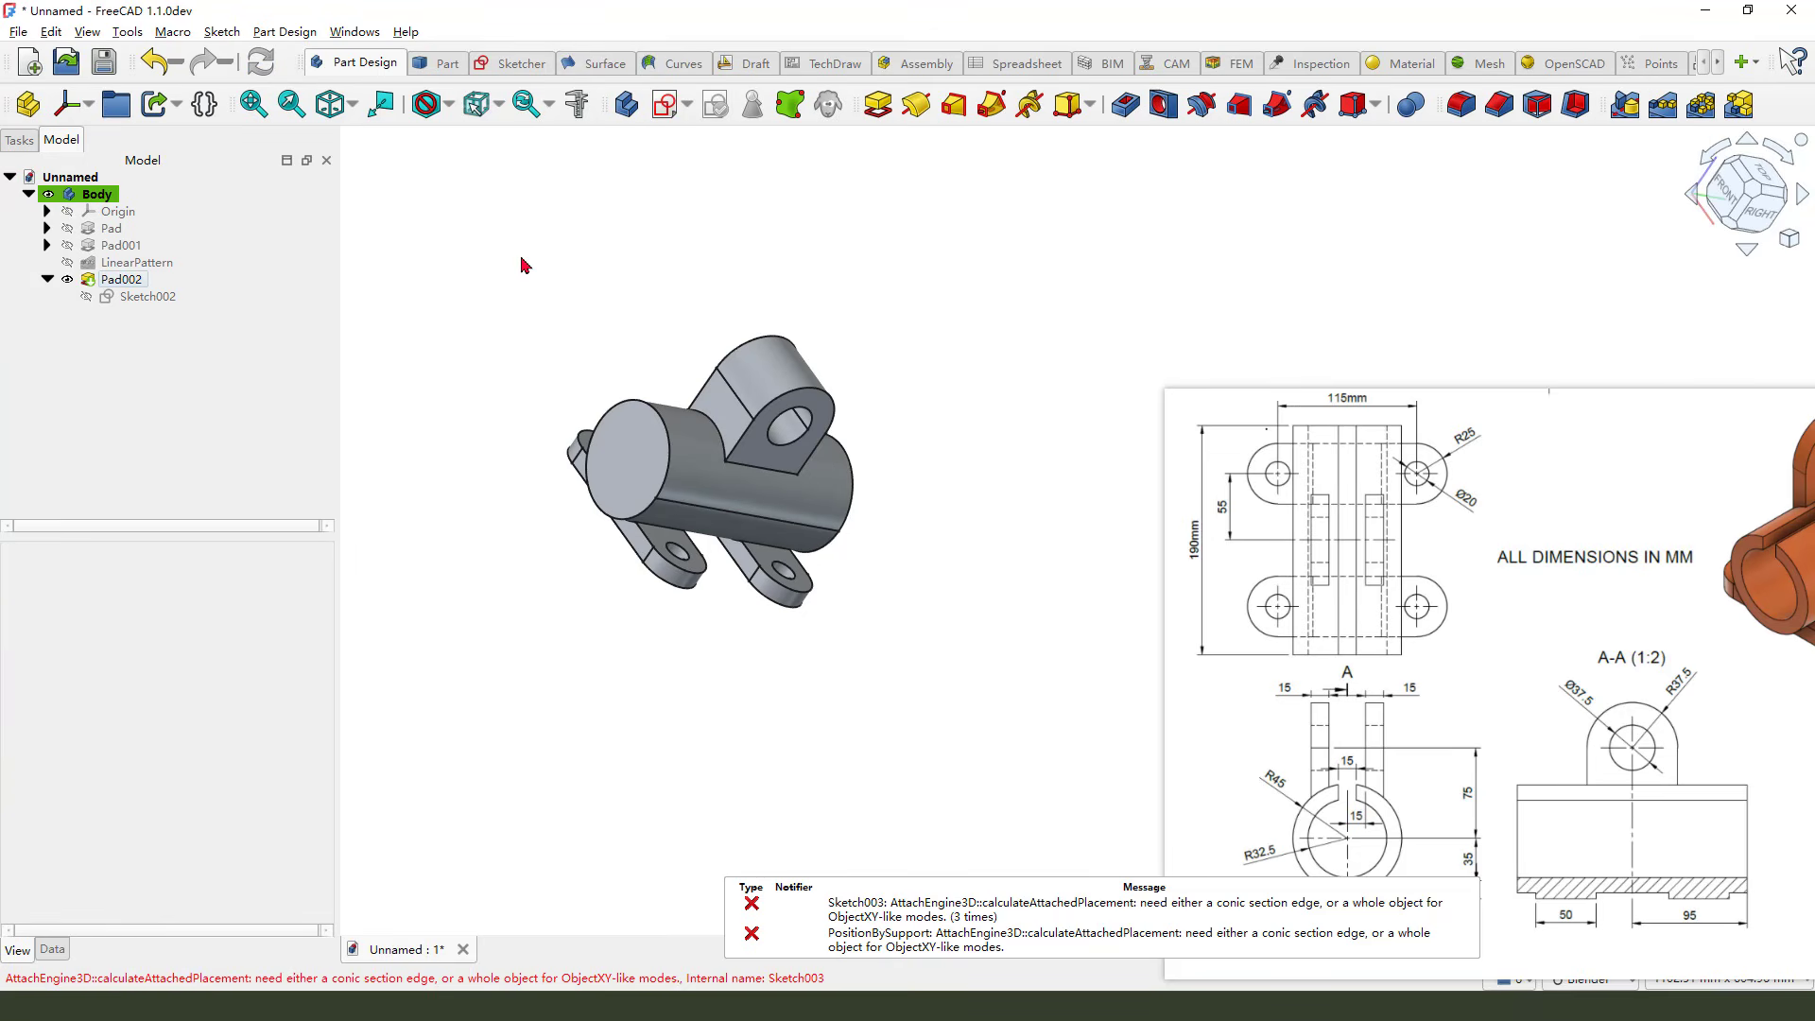
Create a new sketch on the XZ plane and import the cylinder's outer edge as external geometry
click(668, 114)
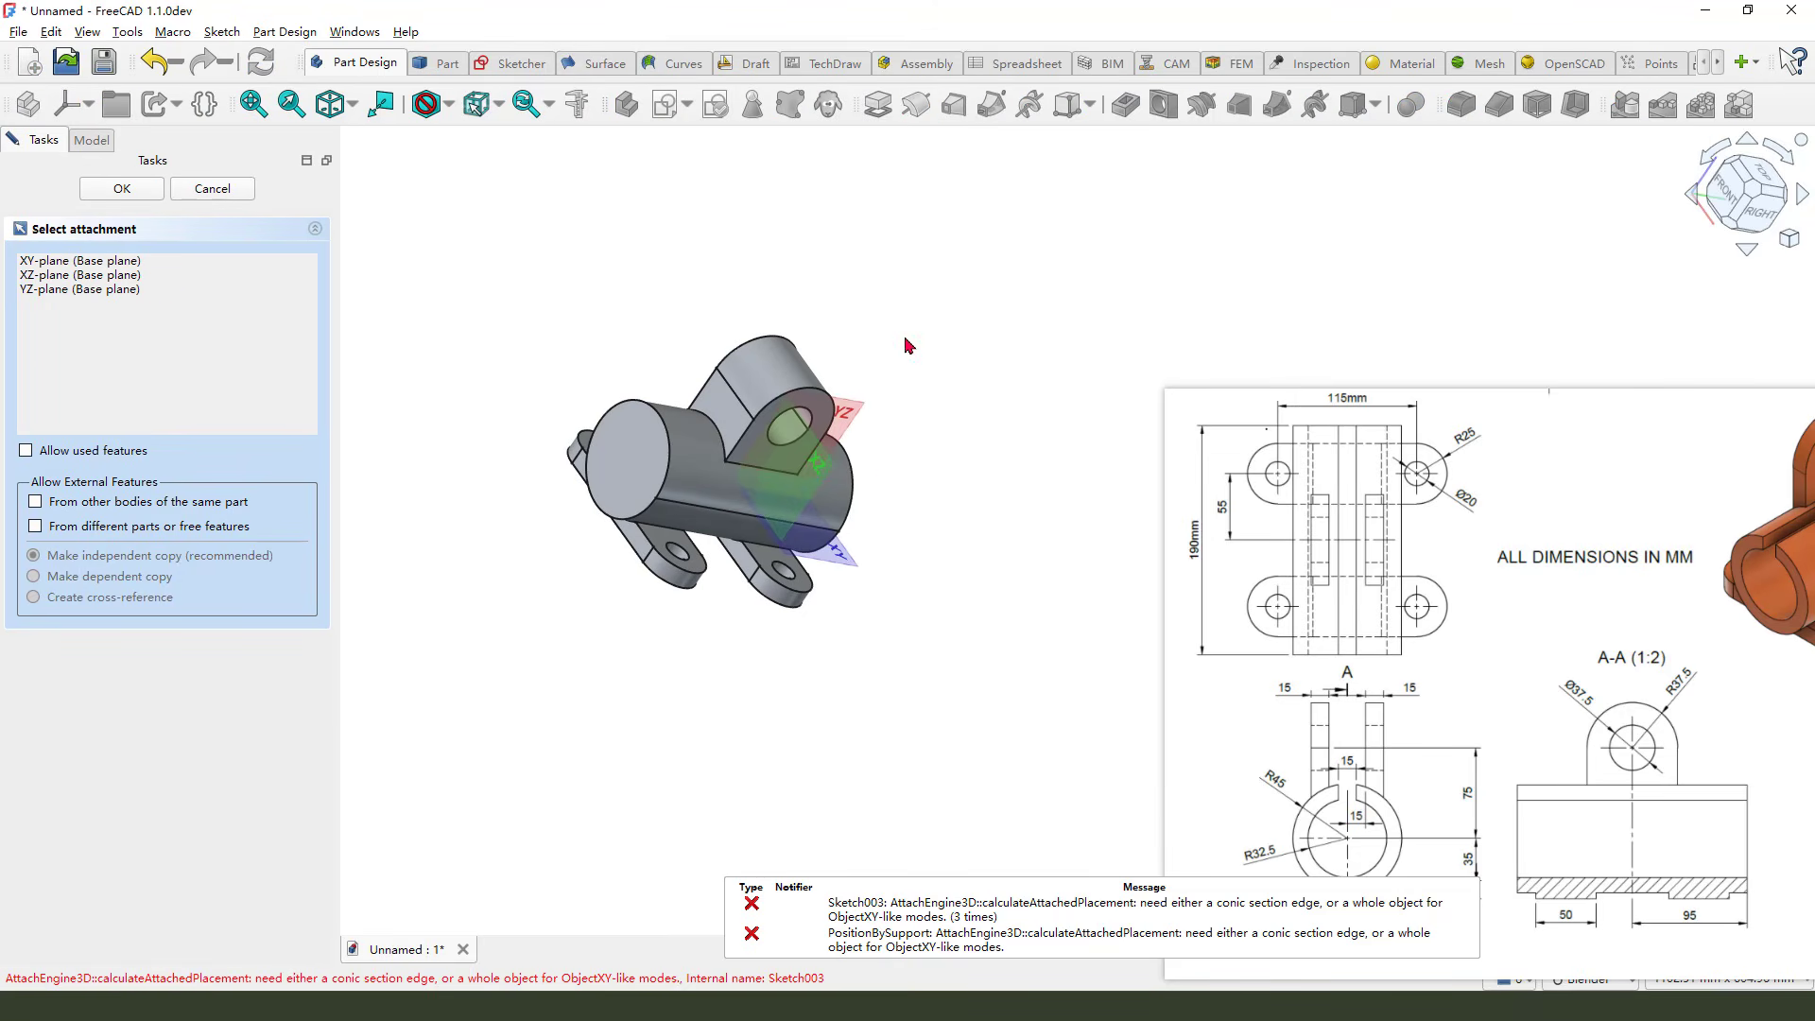
click(820, 457)
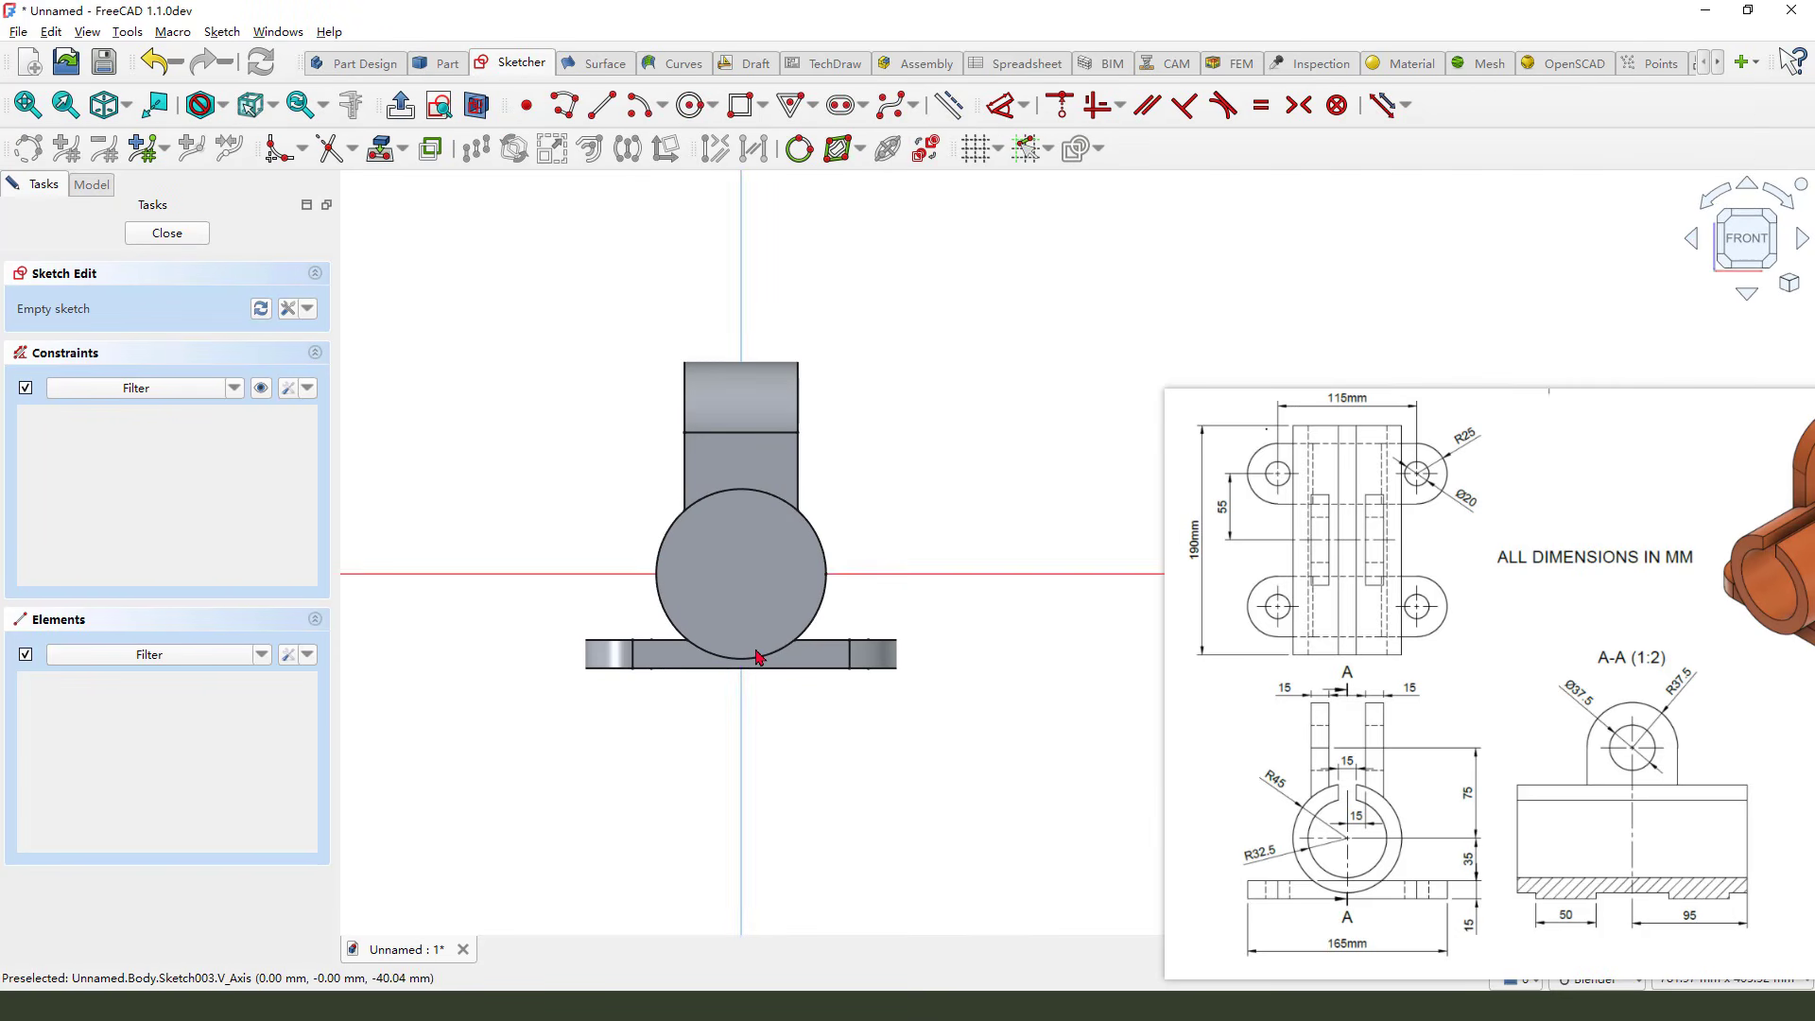
drag(941, 492, 858, 536)
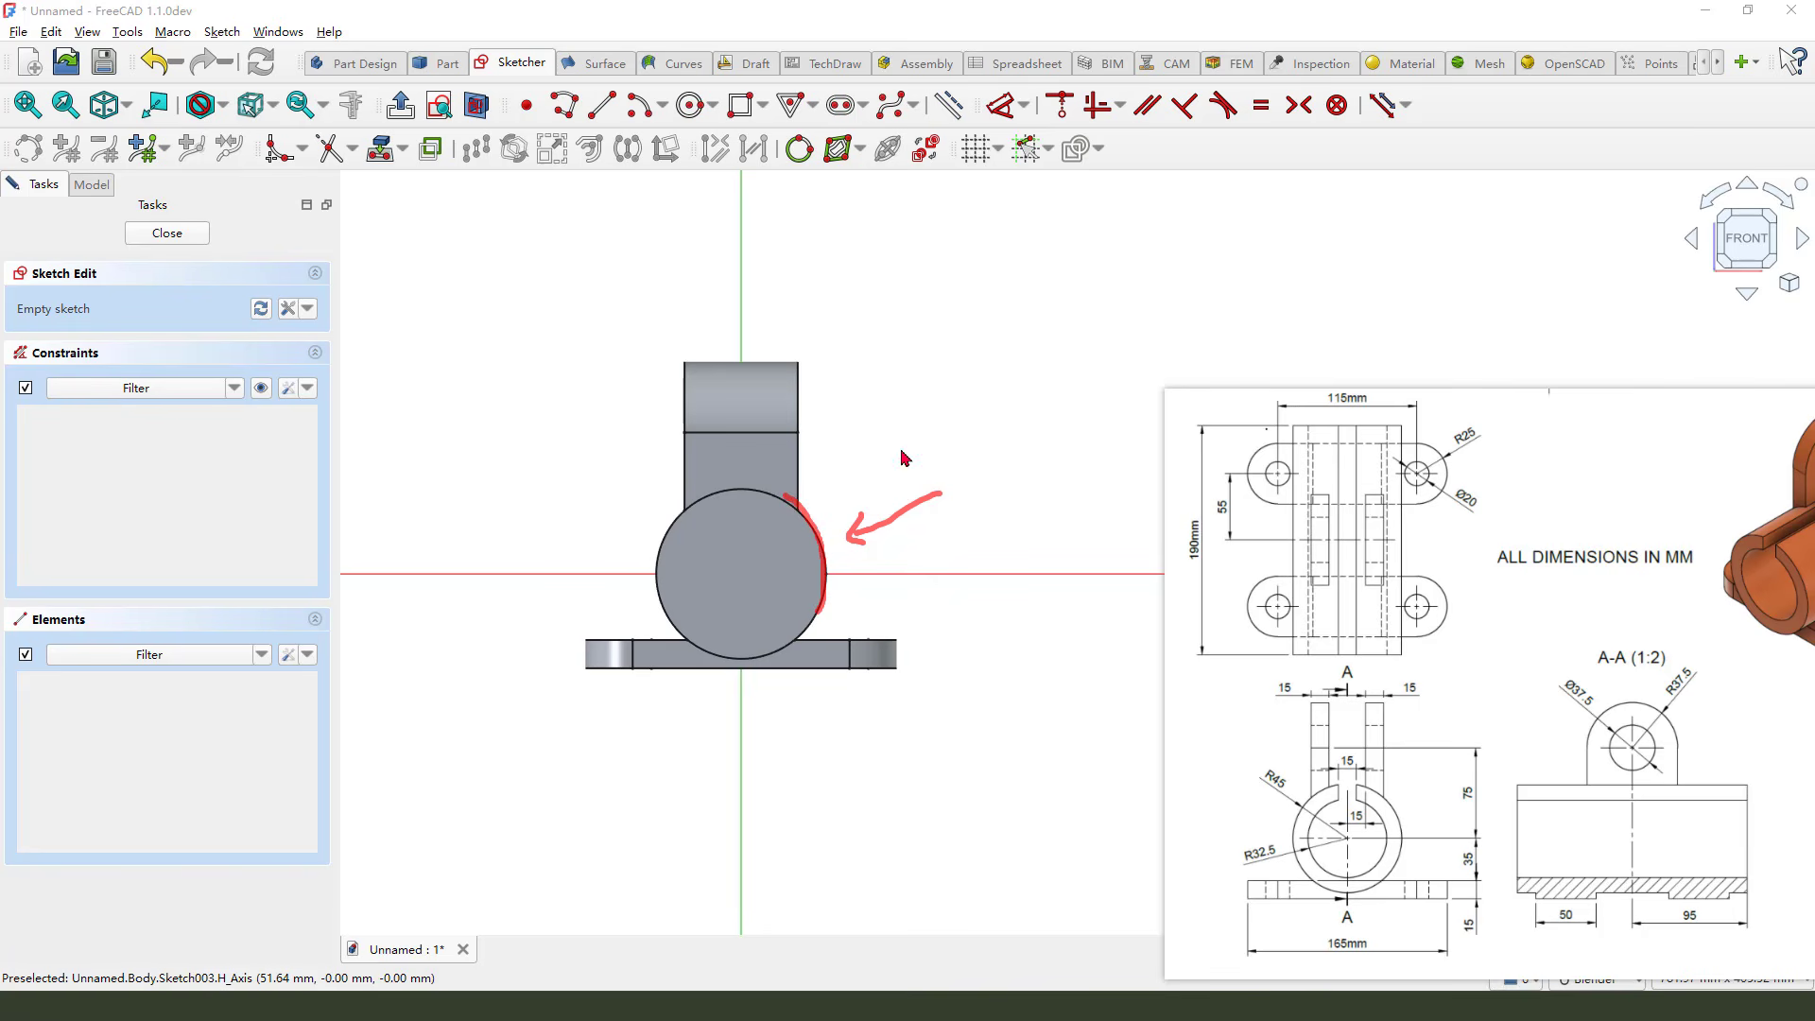
click(381, 161)
click(826, 562)
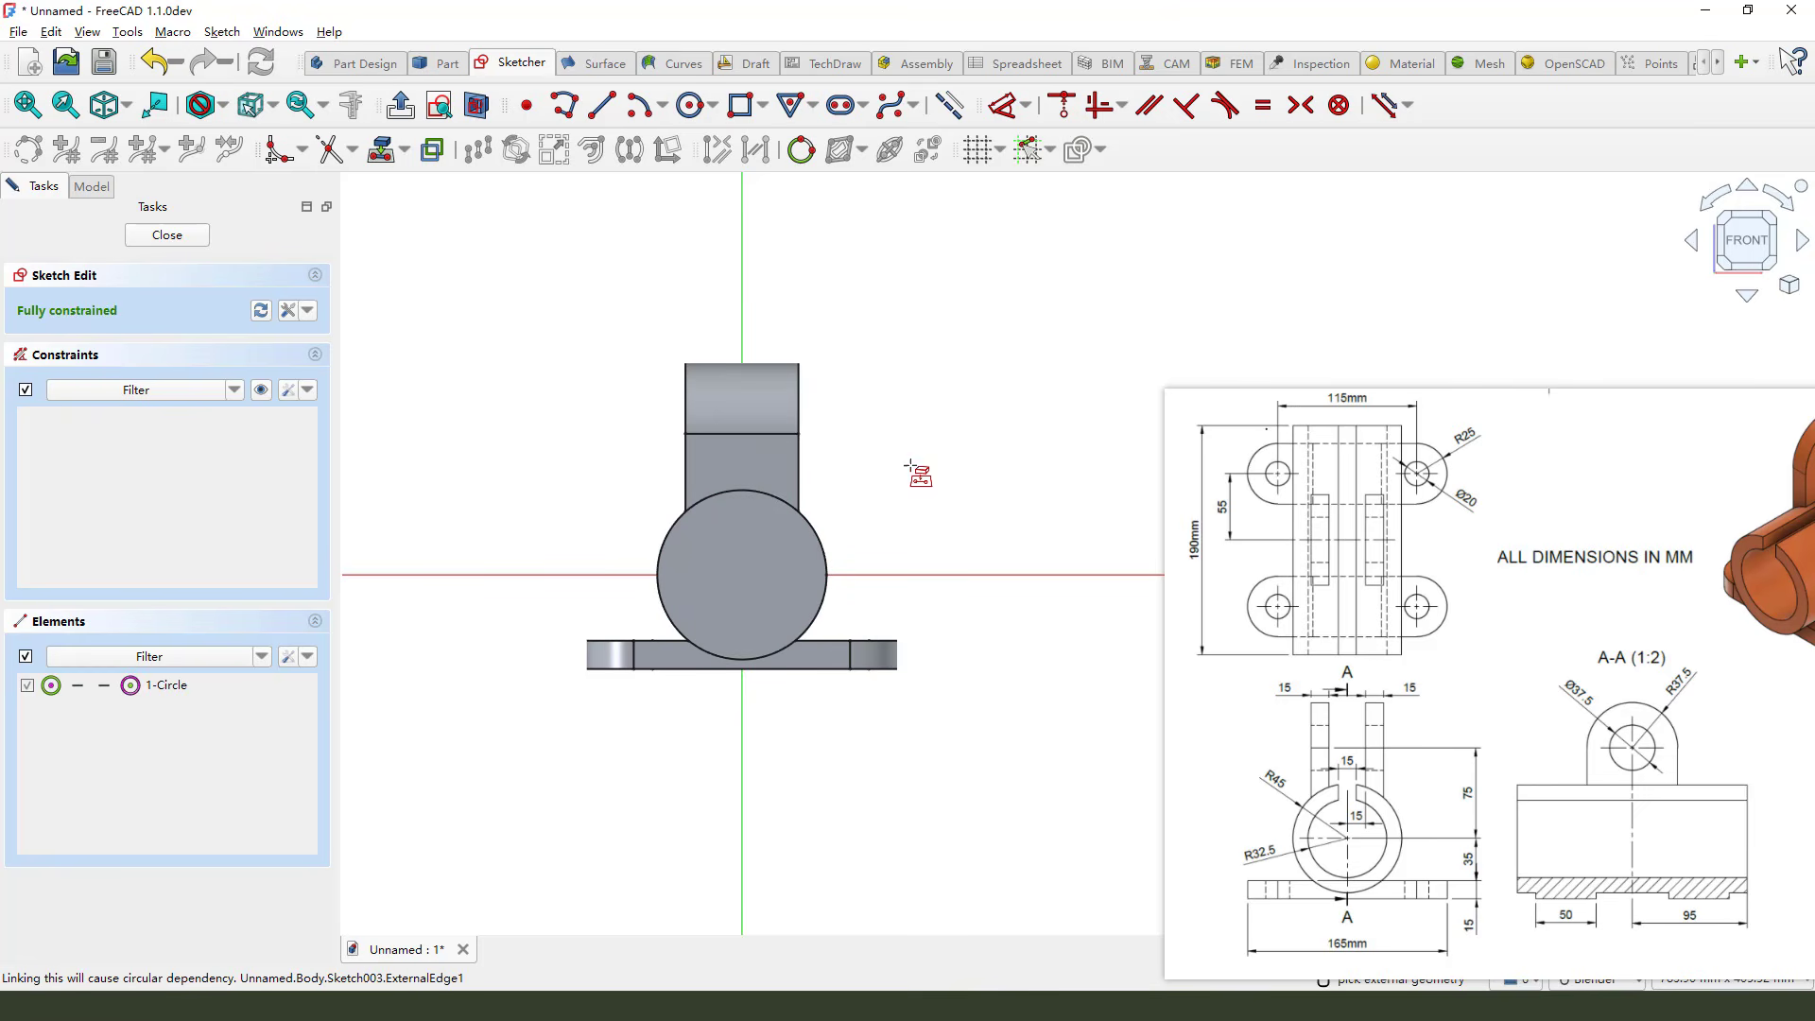
Draw a circle of about 53 mm diameter centred on the origin inside the cylinder
click(476, 105)
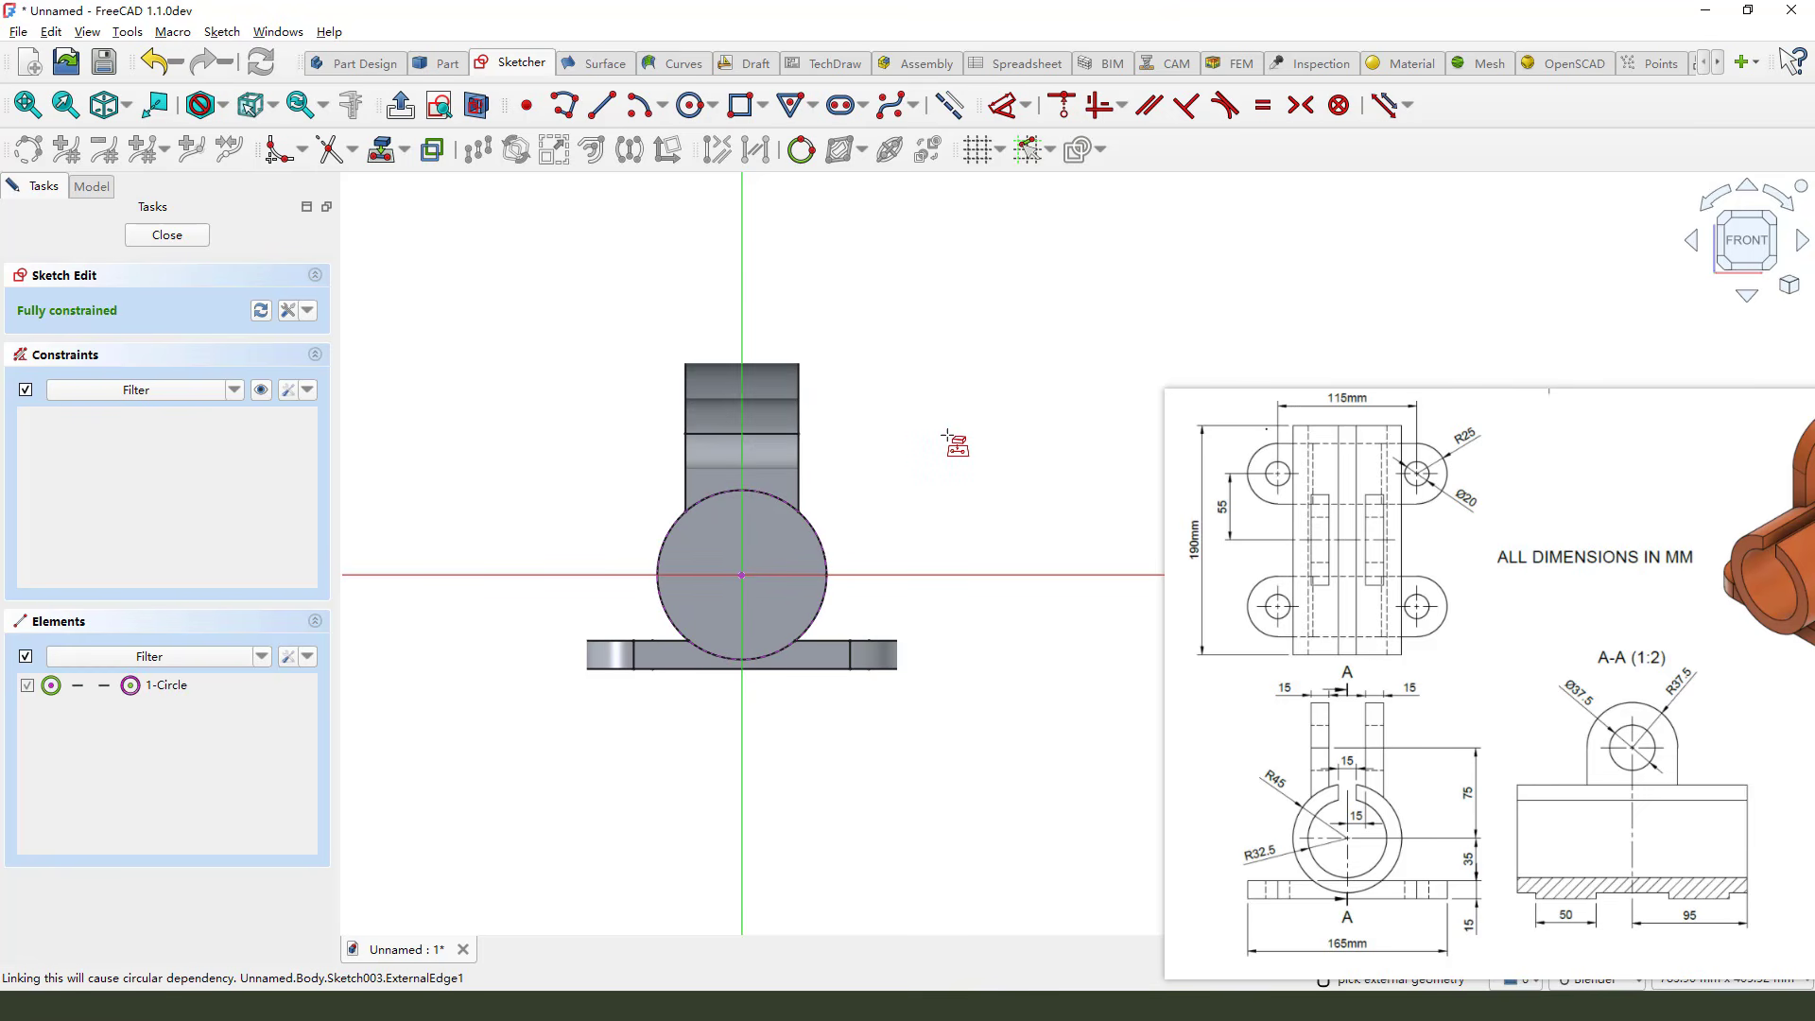
click(693, 105)
click(741, 574)
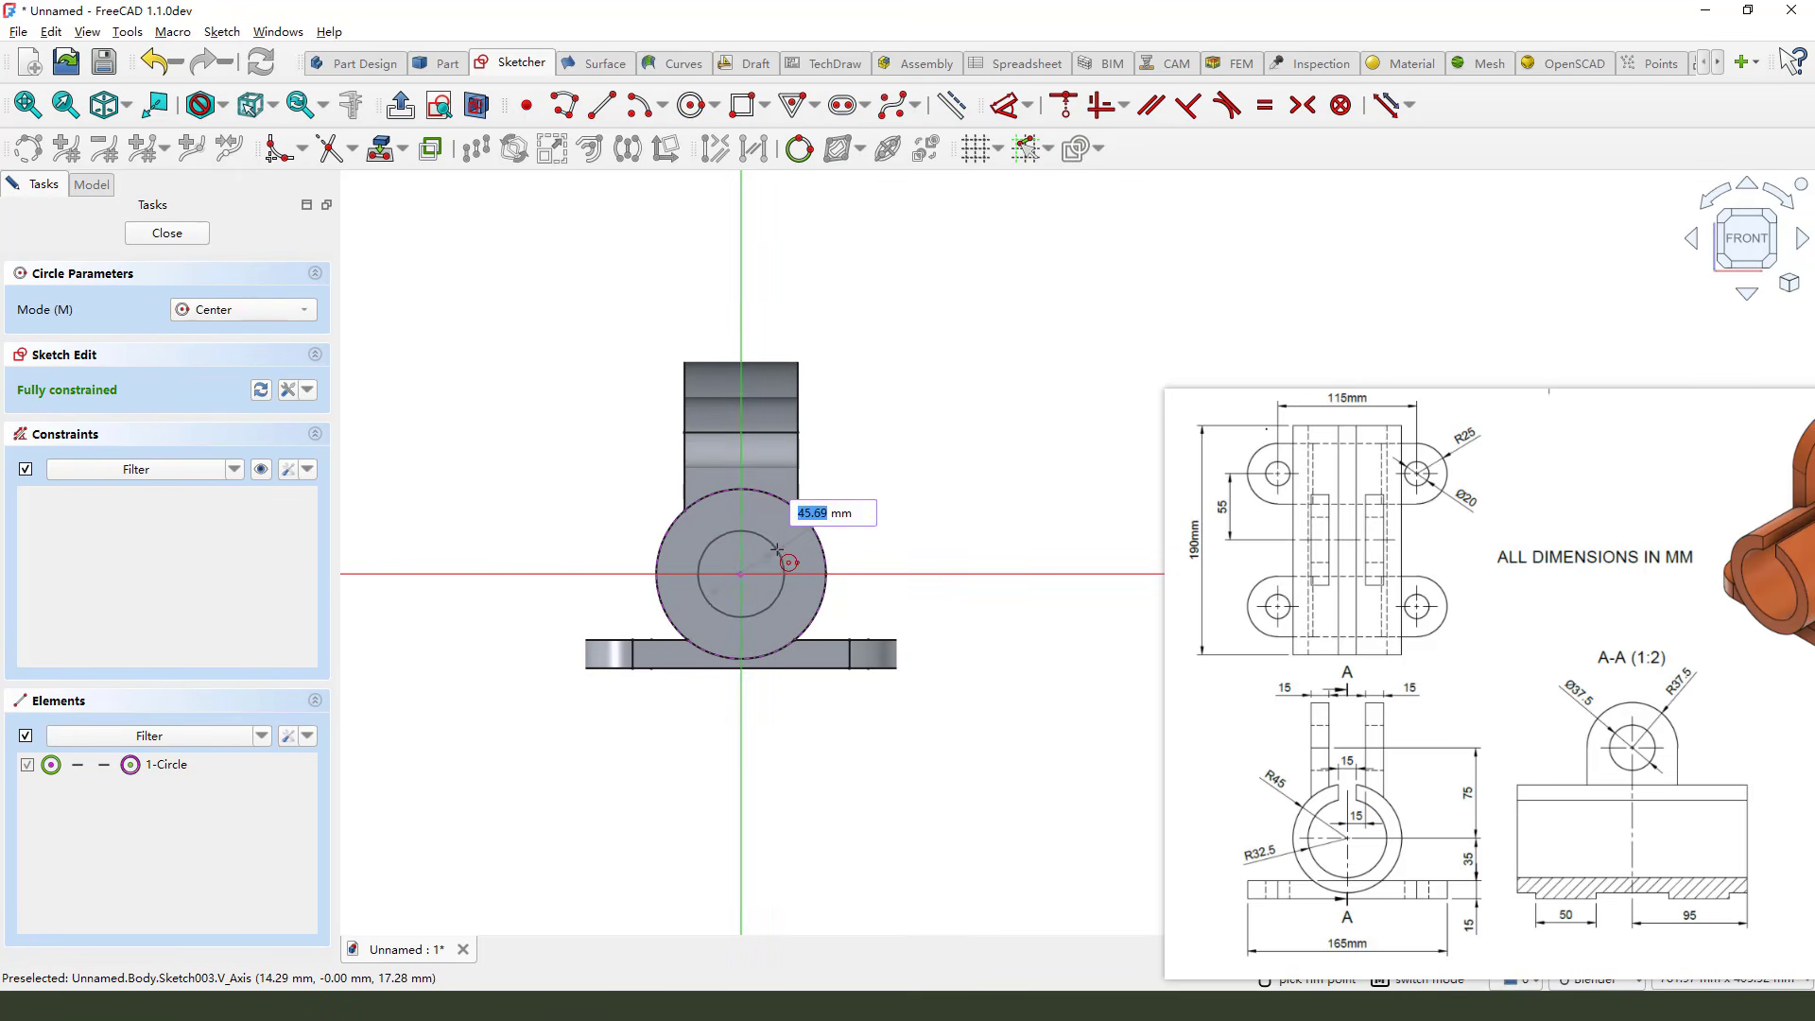
click(780, 545)
scroll(719, 581, up, 1)
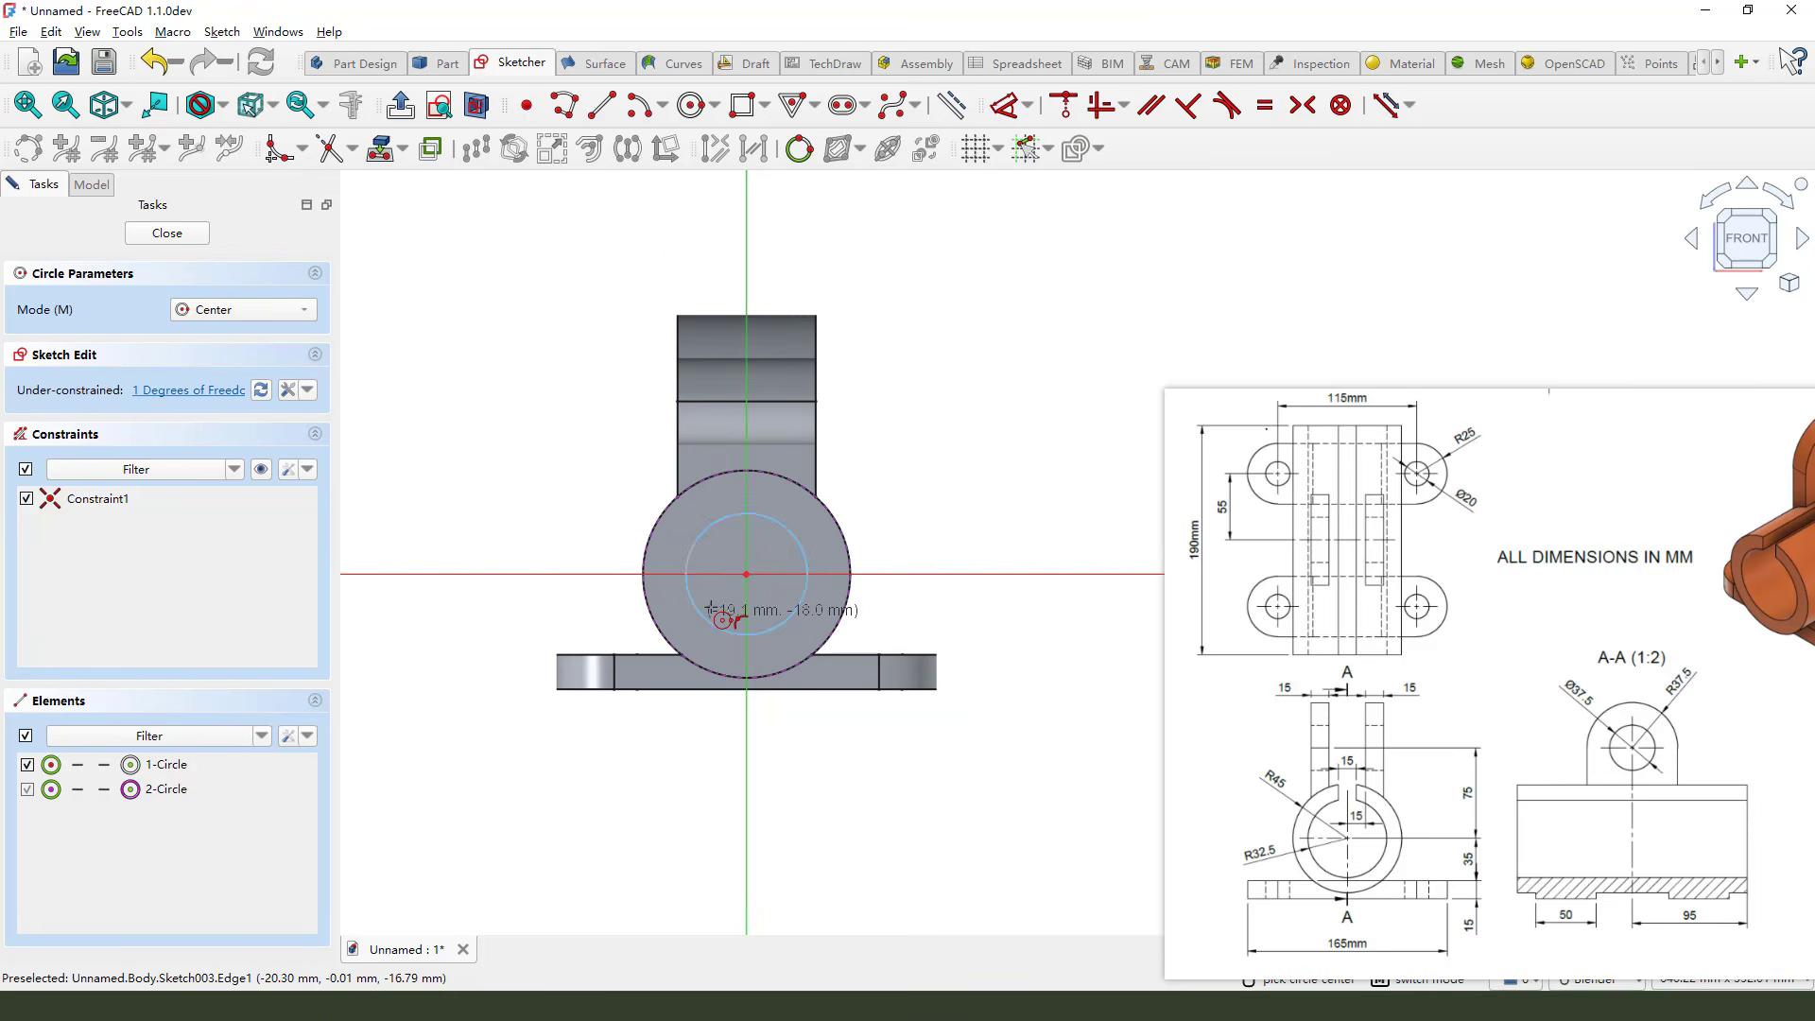
Draw a tall rectangle from above the lug down into the circle and make its top corners symmetric about the vertical axis
click(744, 105)
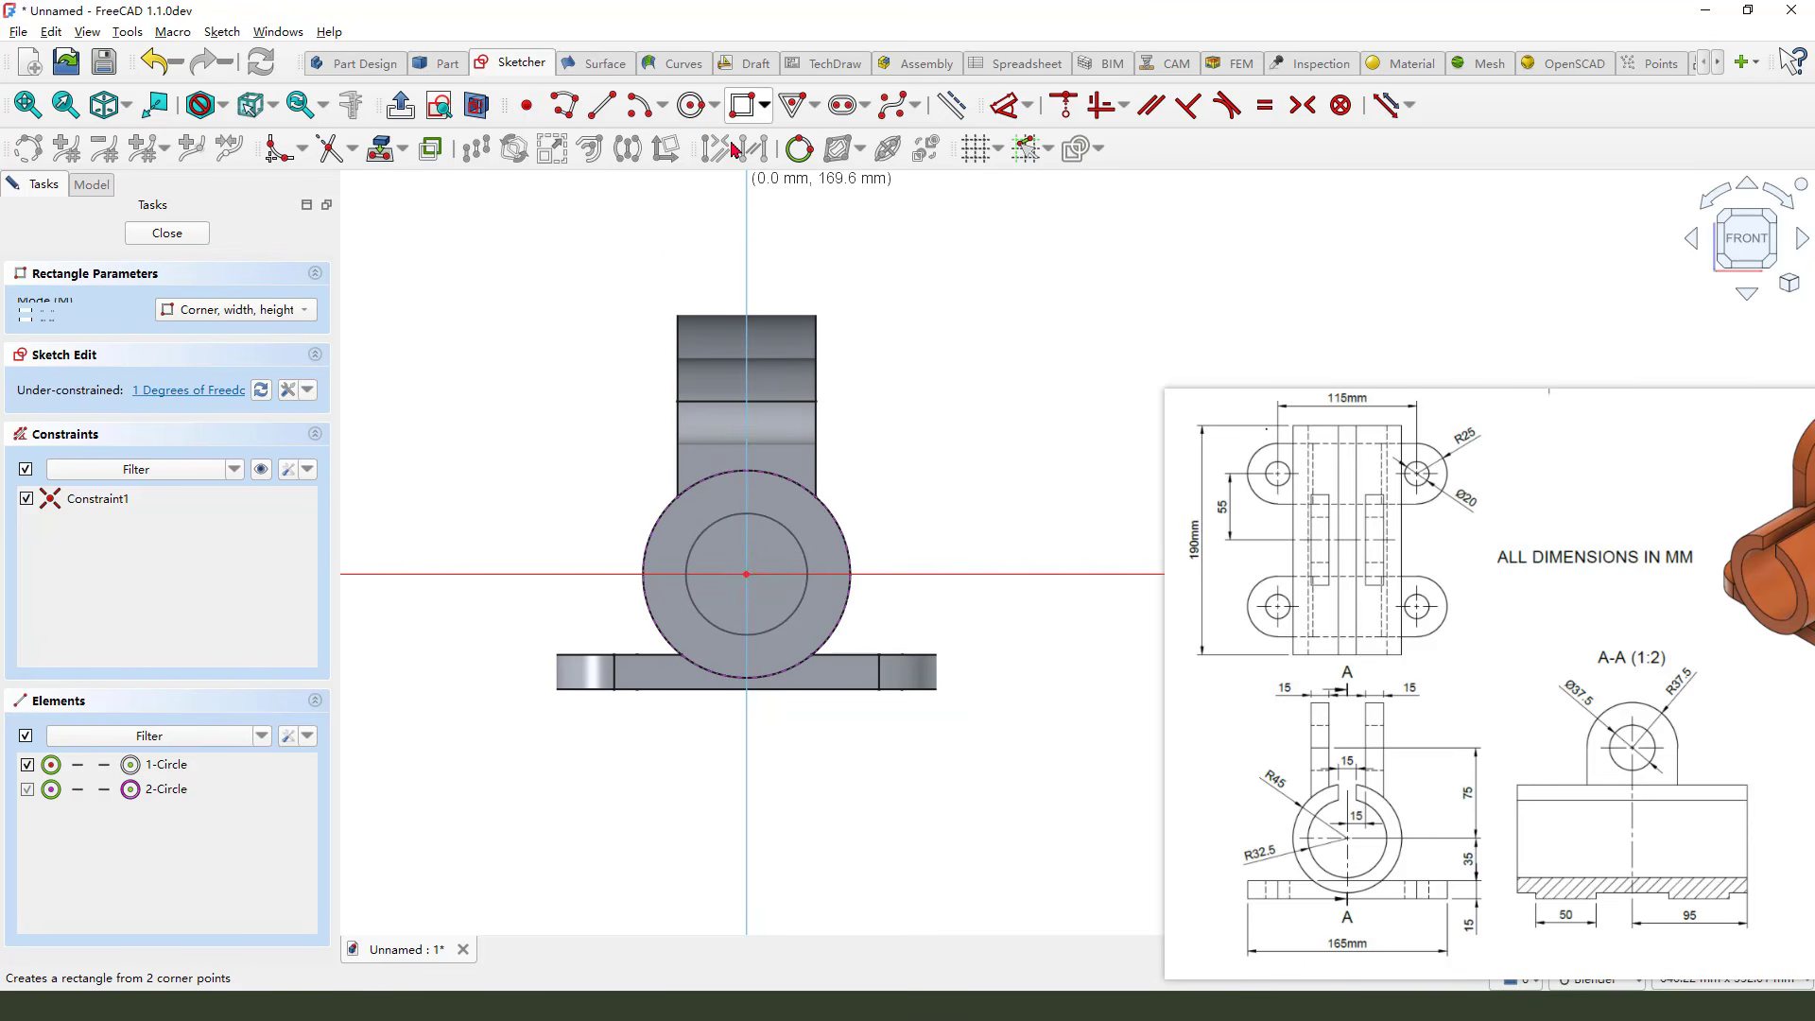
click(705, 233)
click(781, 550)
right_click(870, 284)
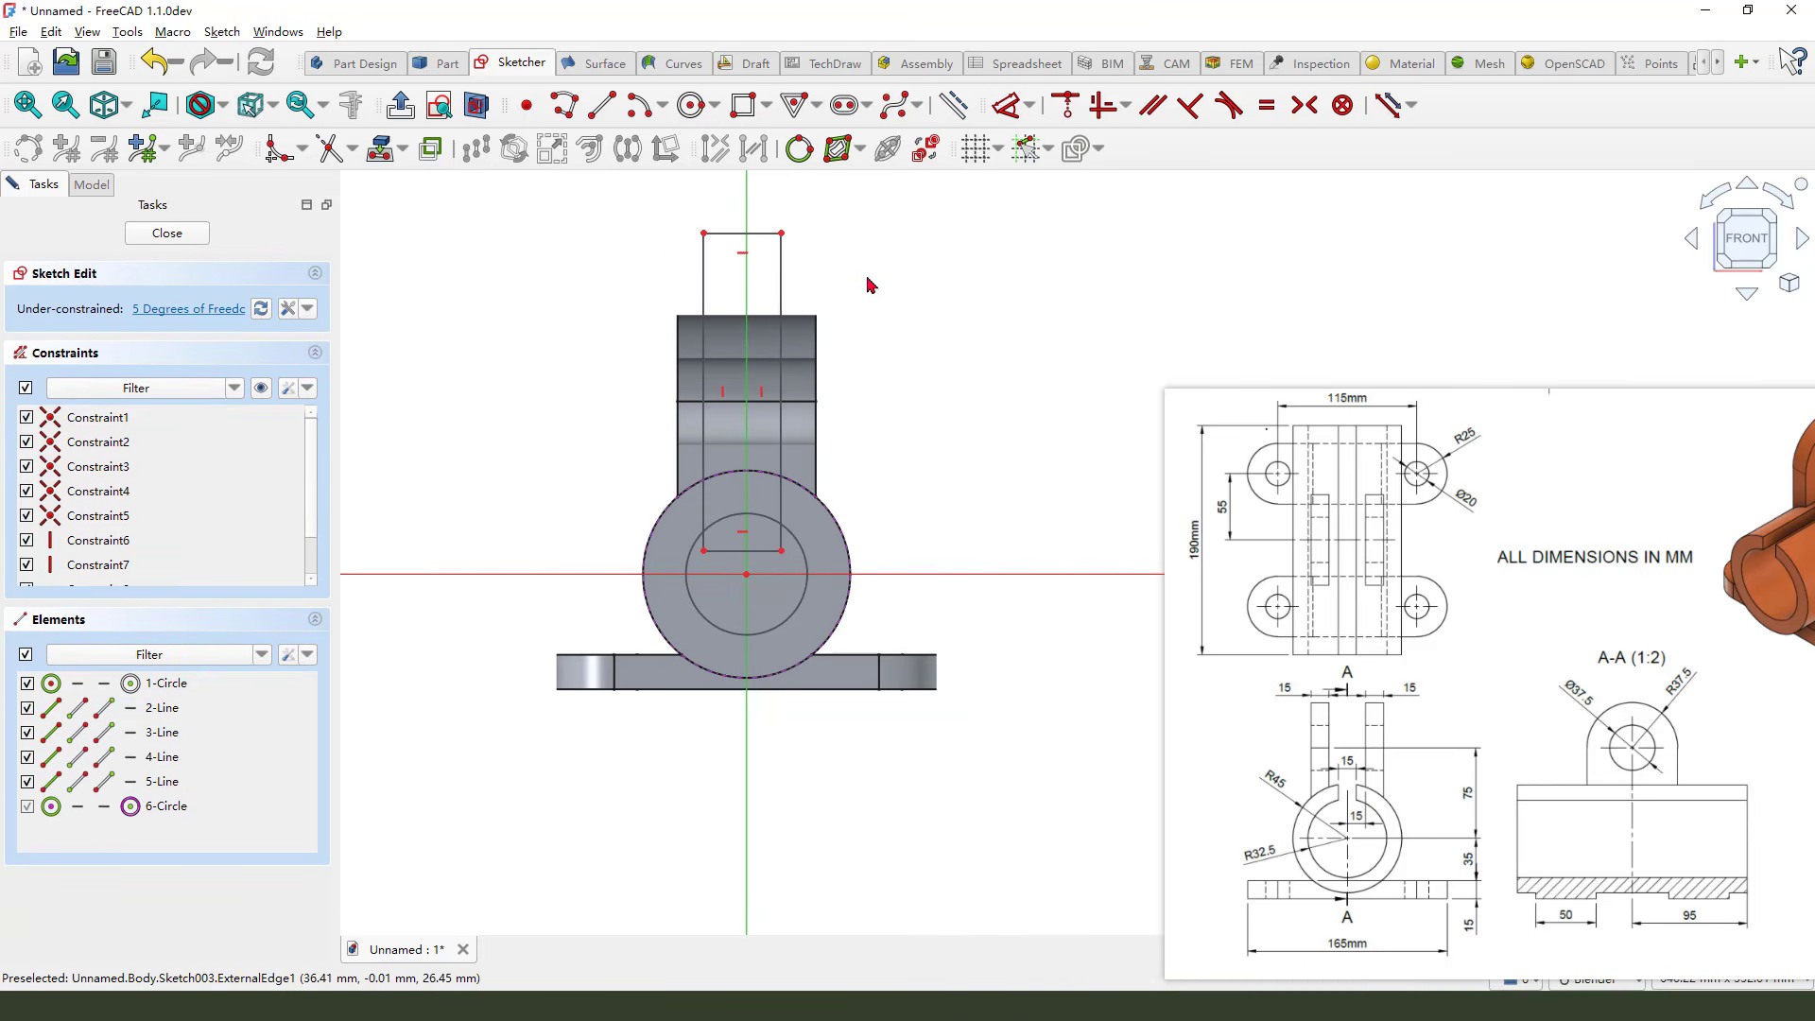
click(782, 233)
click(705, 234)
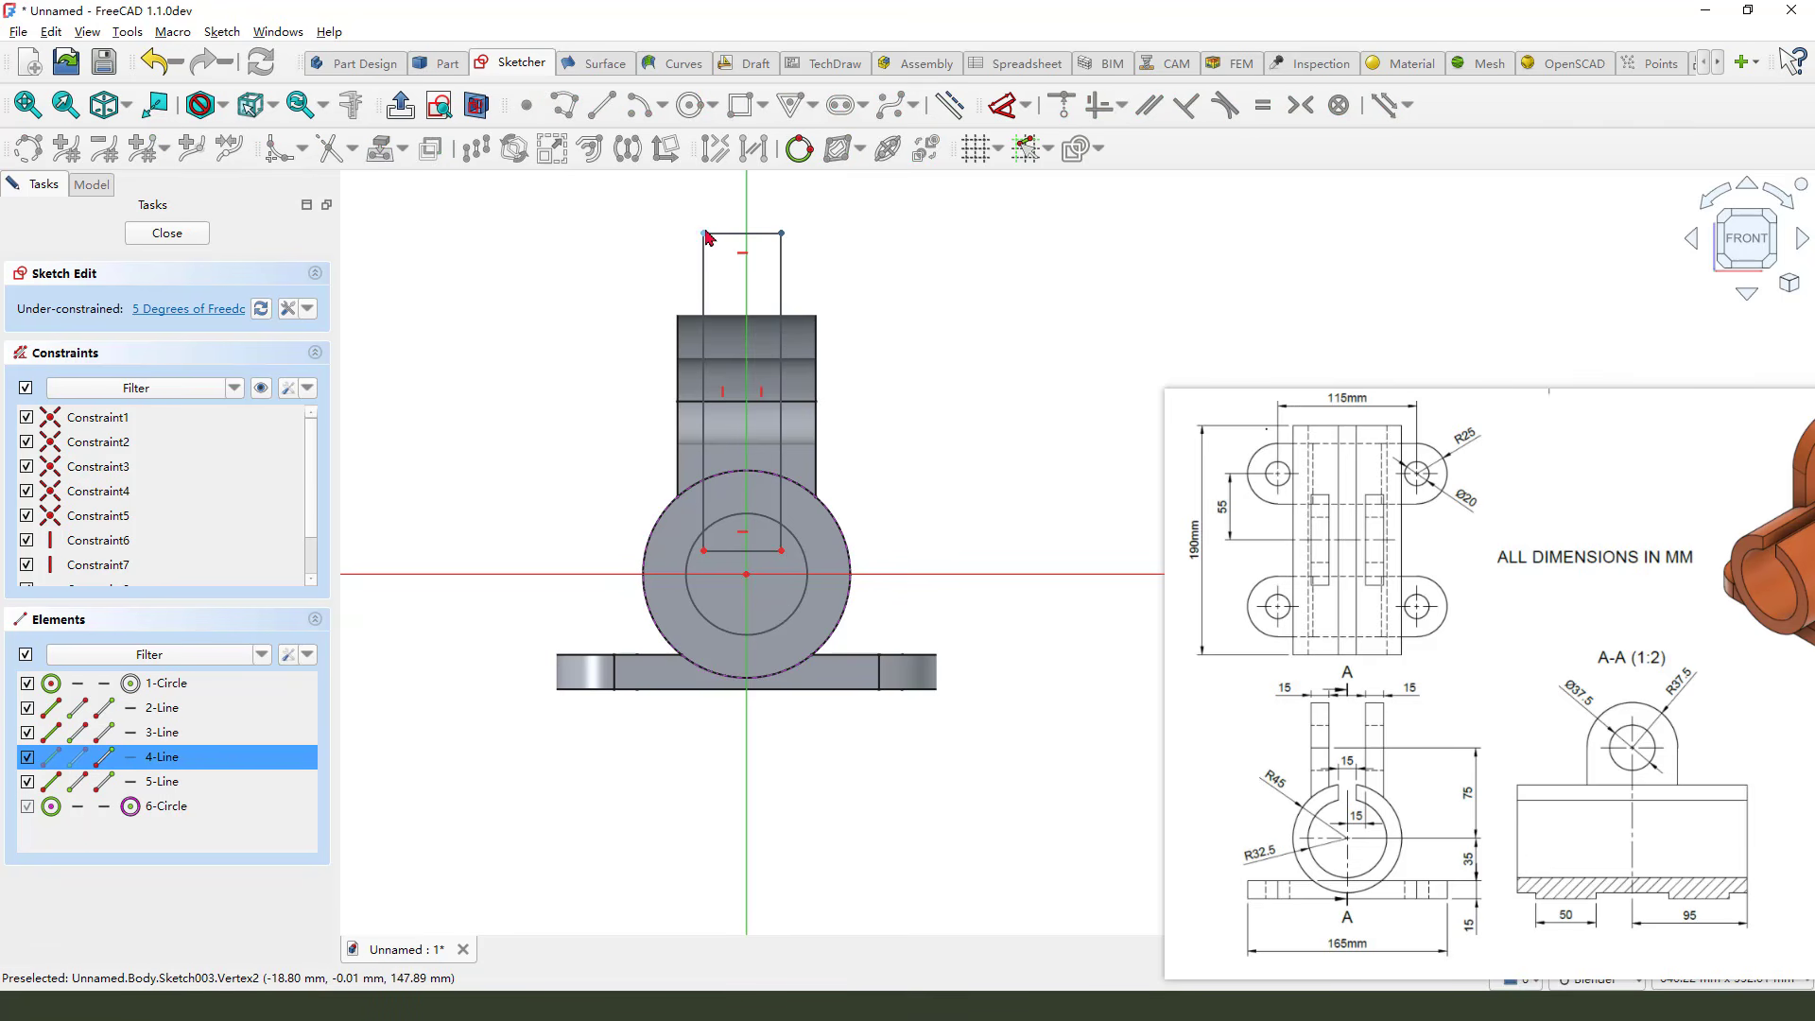
click(746, 216)
click(1302, 105)
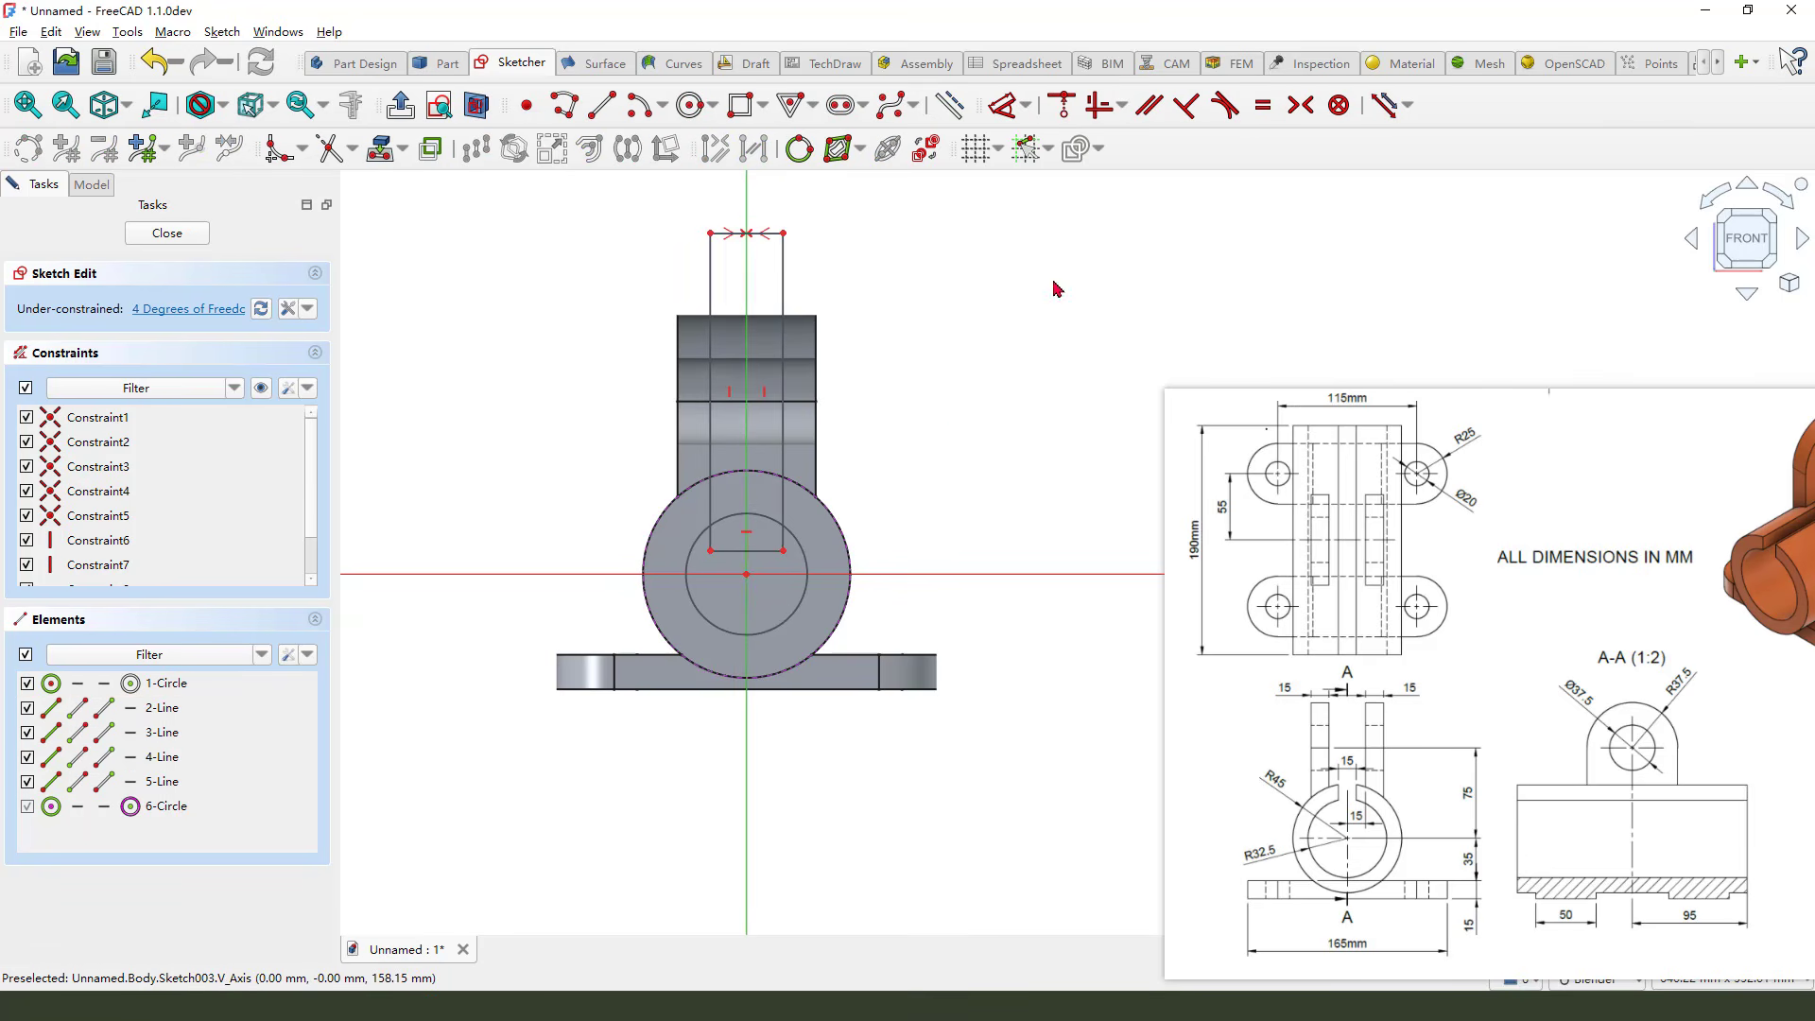
scroll(823, 577, up, 2)
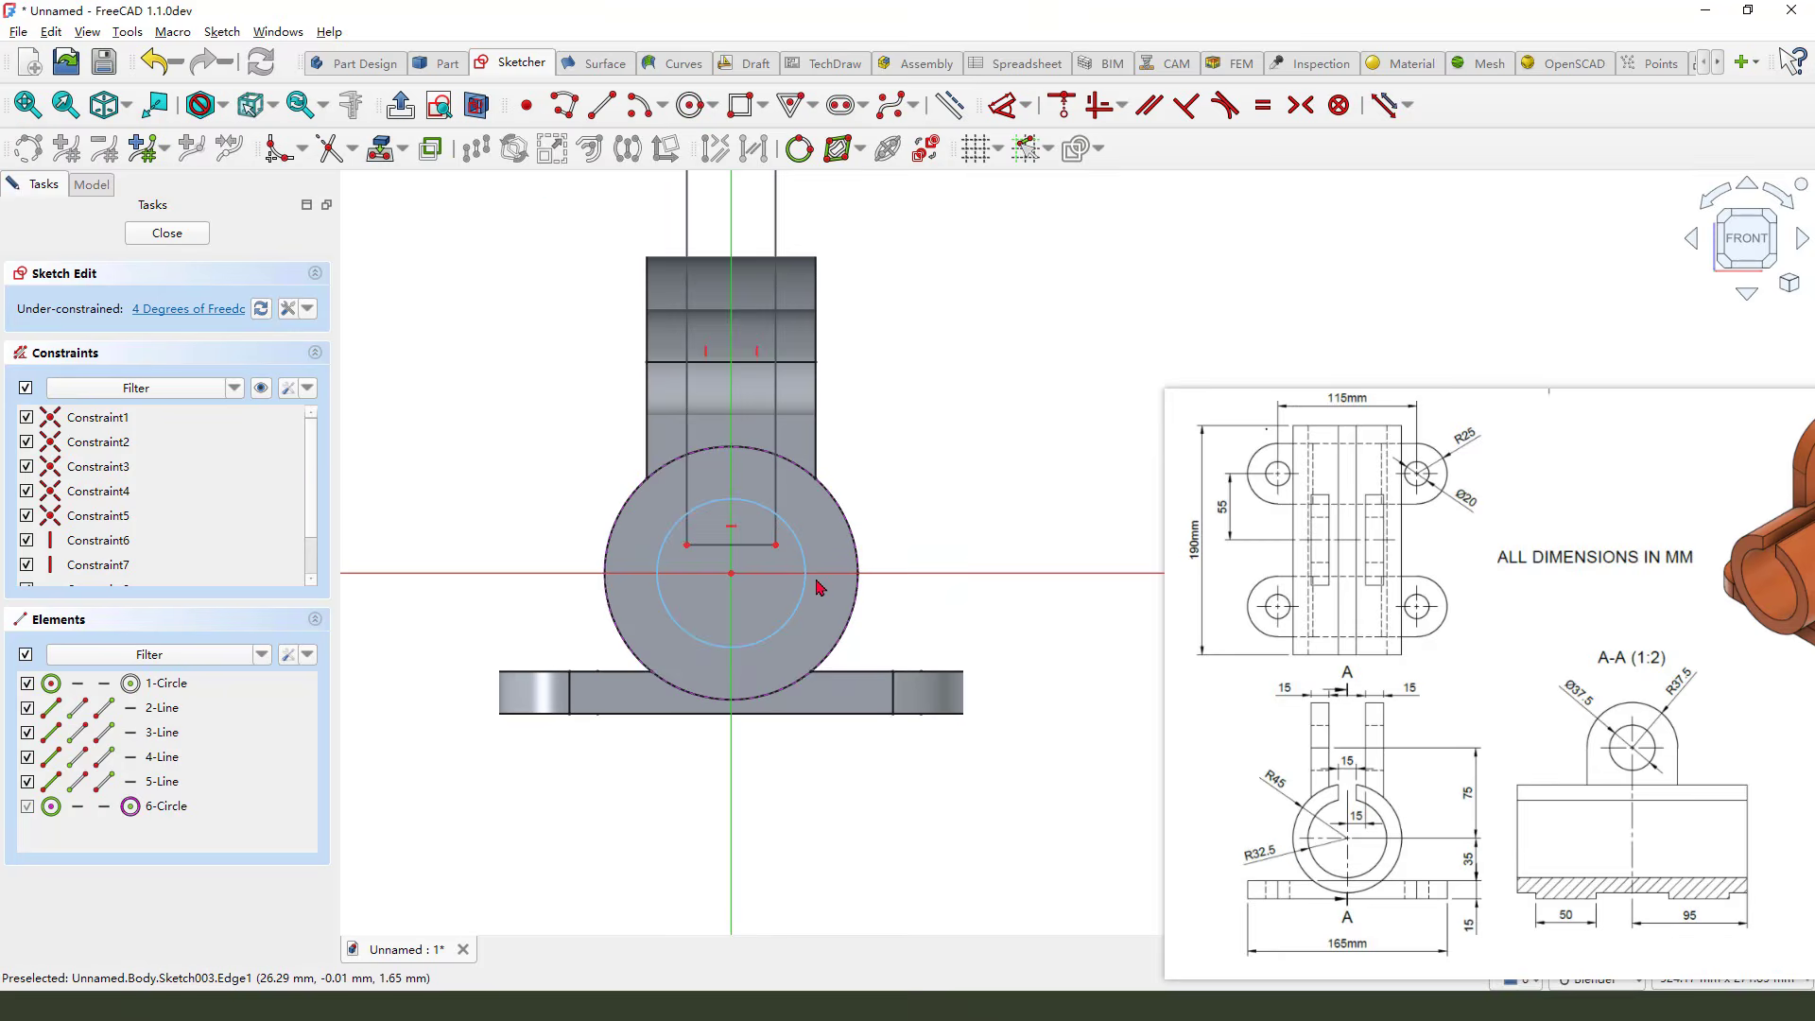
Trim the rectangle's bottom edge and the circle's upper arc between the rectangle's sides with the Trim tool
click(329, 150)
scroll(880, 624, up, 2)
click(720, 511)
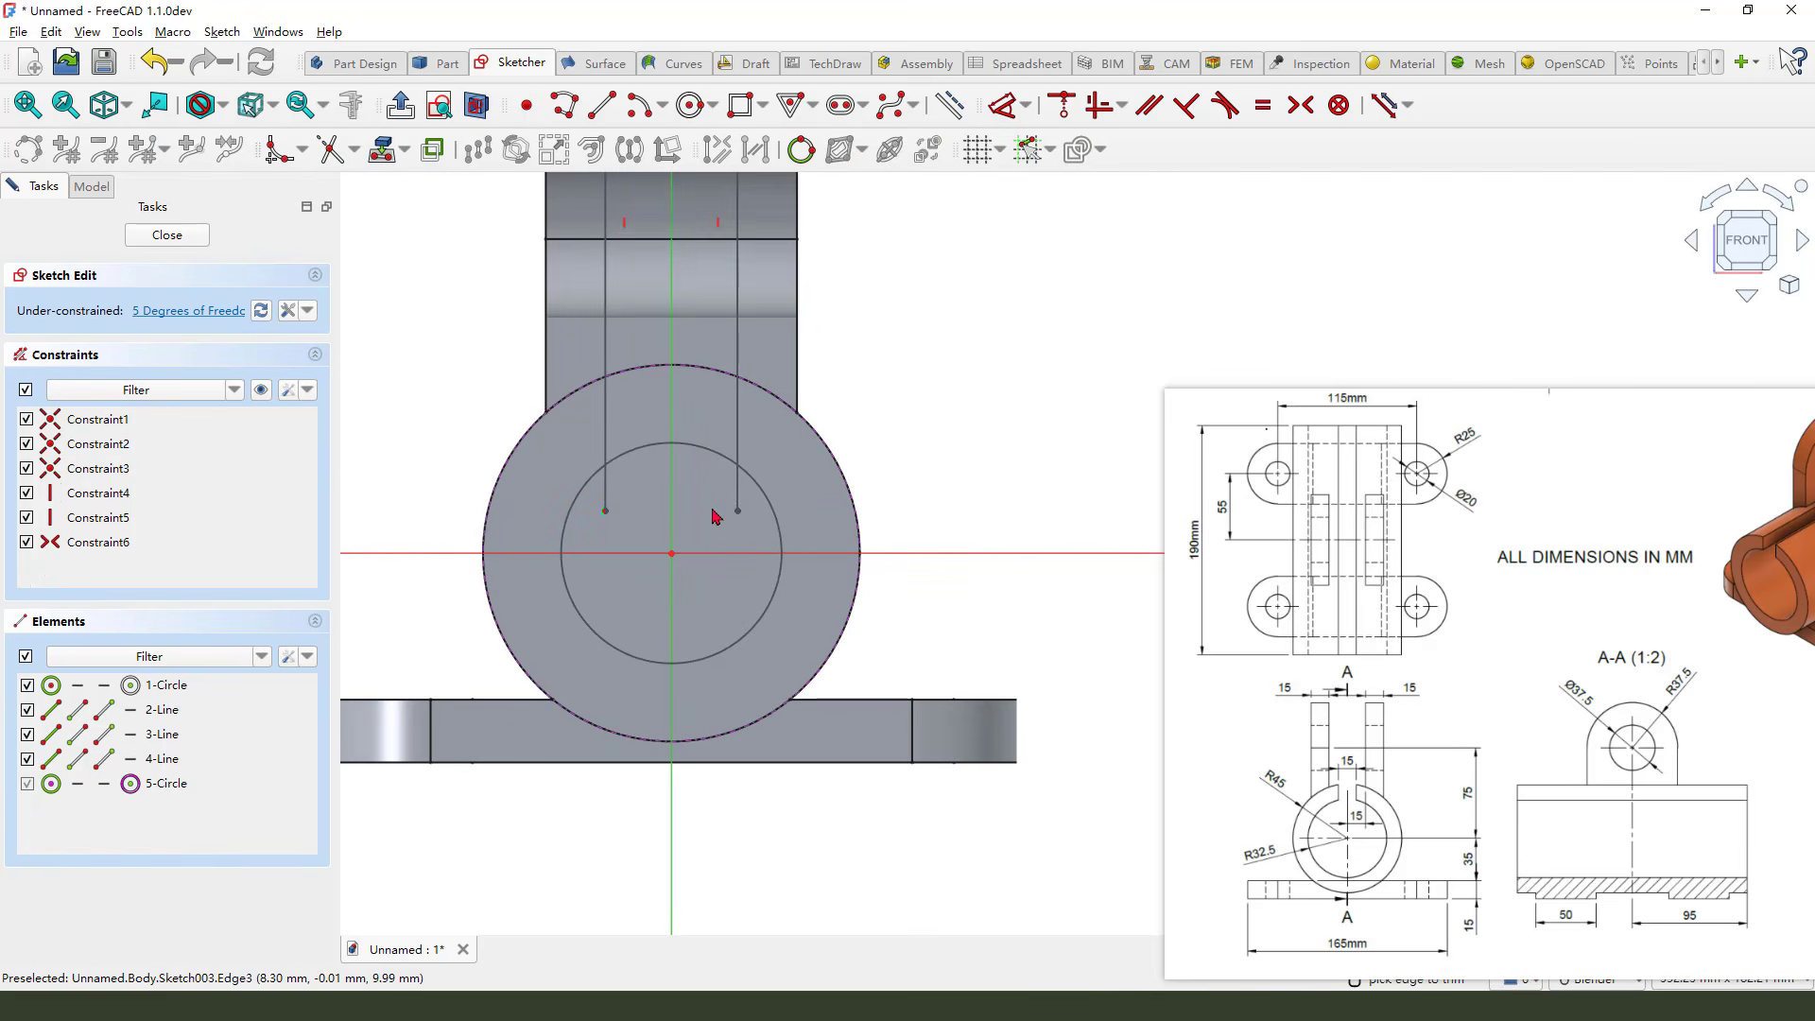
scroll(733, 491, up, 2)
click(743, 487)
click(550, 498)
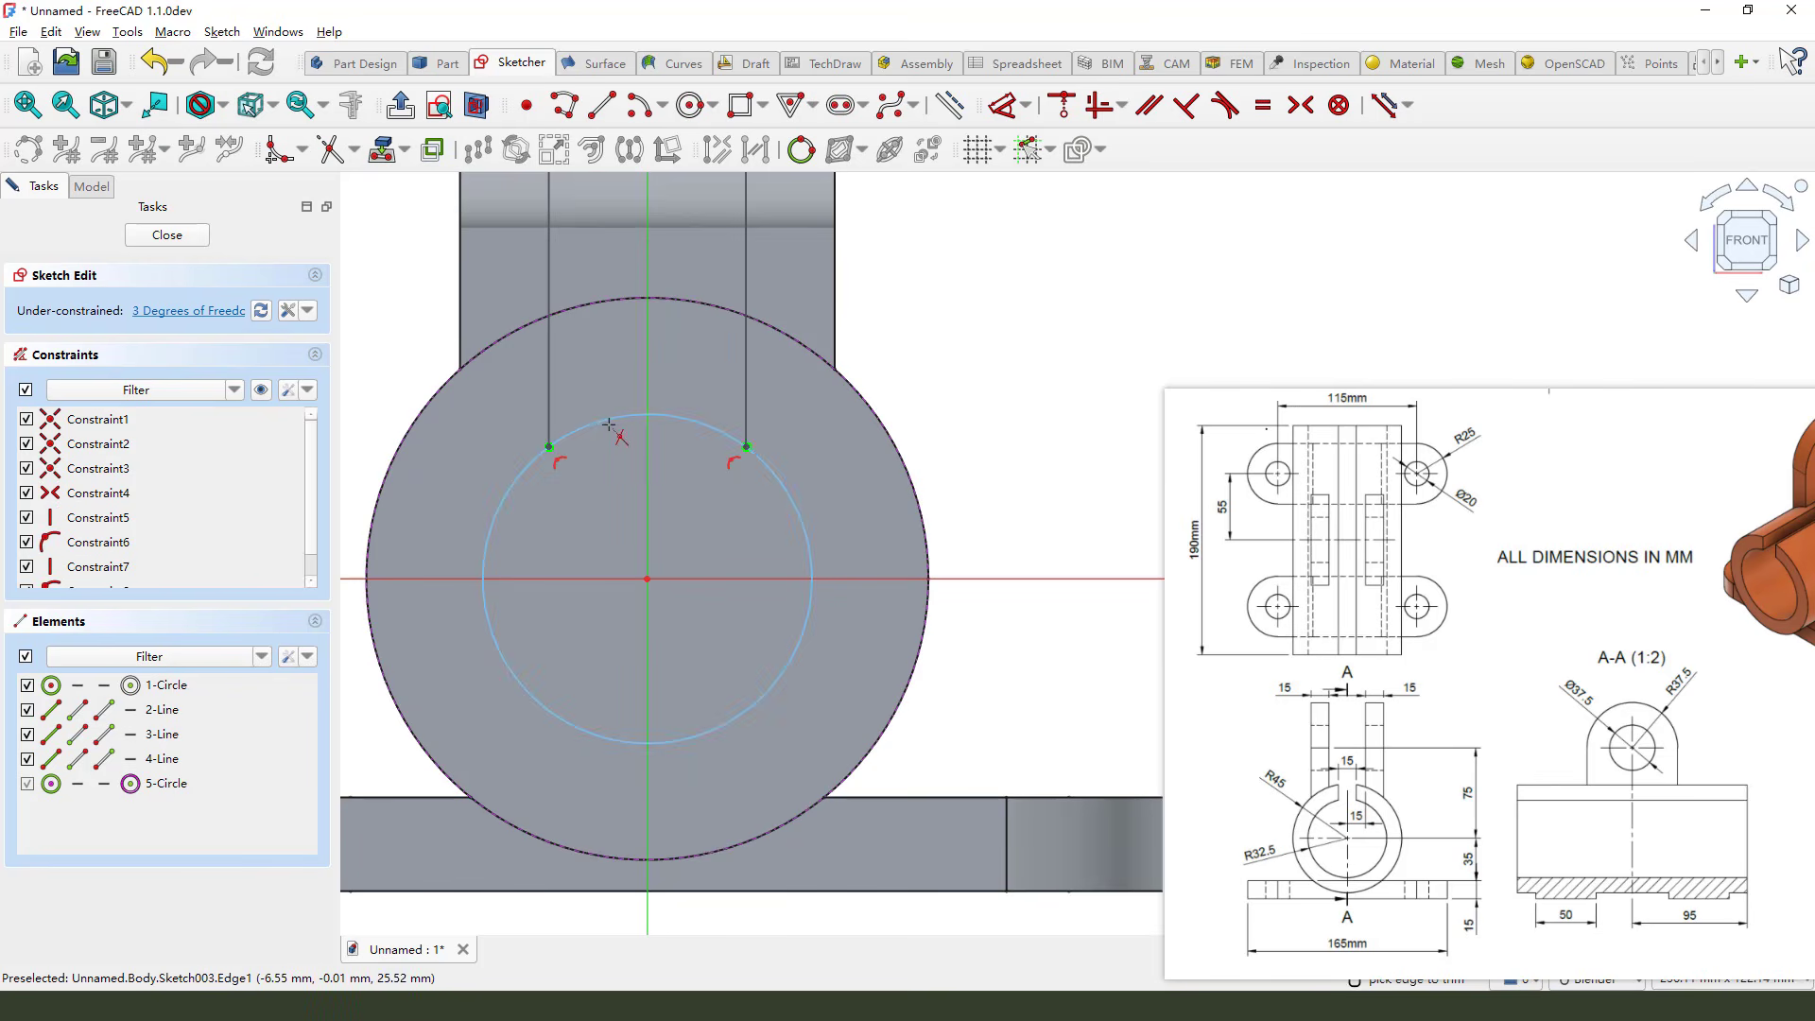
click(614, 418)
scroll(652, 445, down, 3)
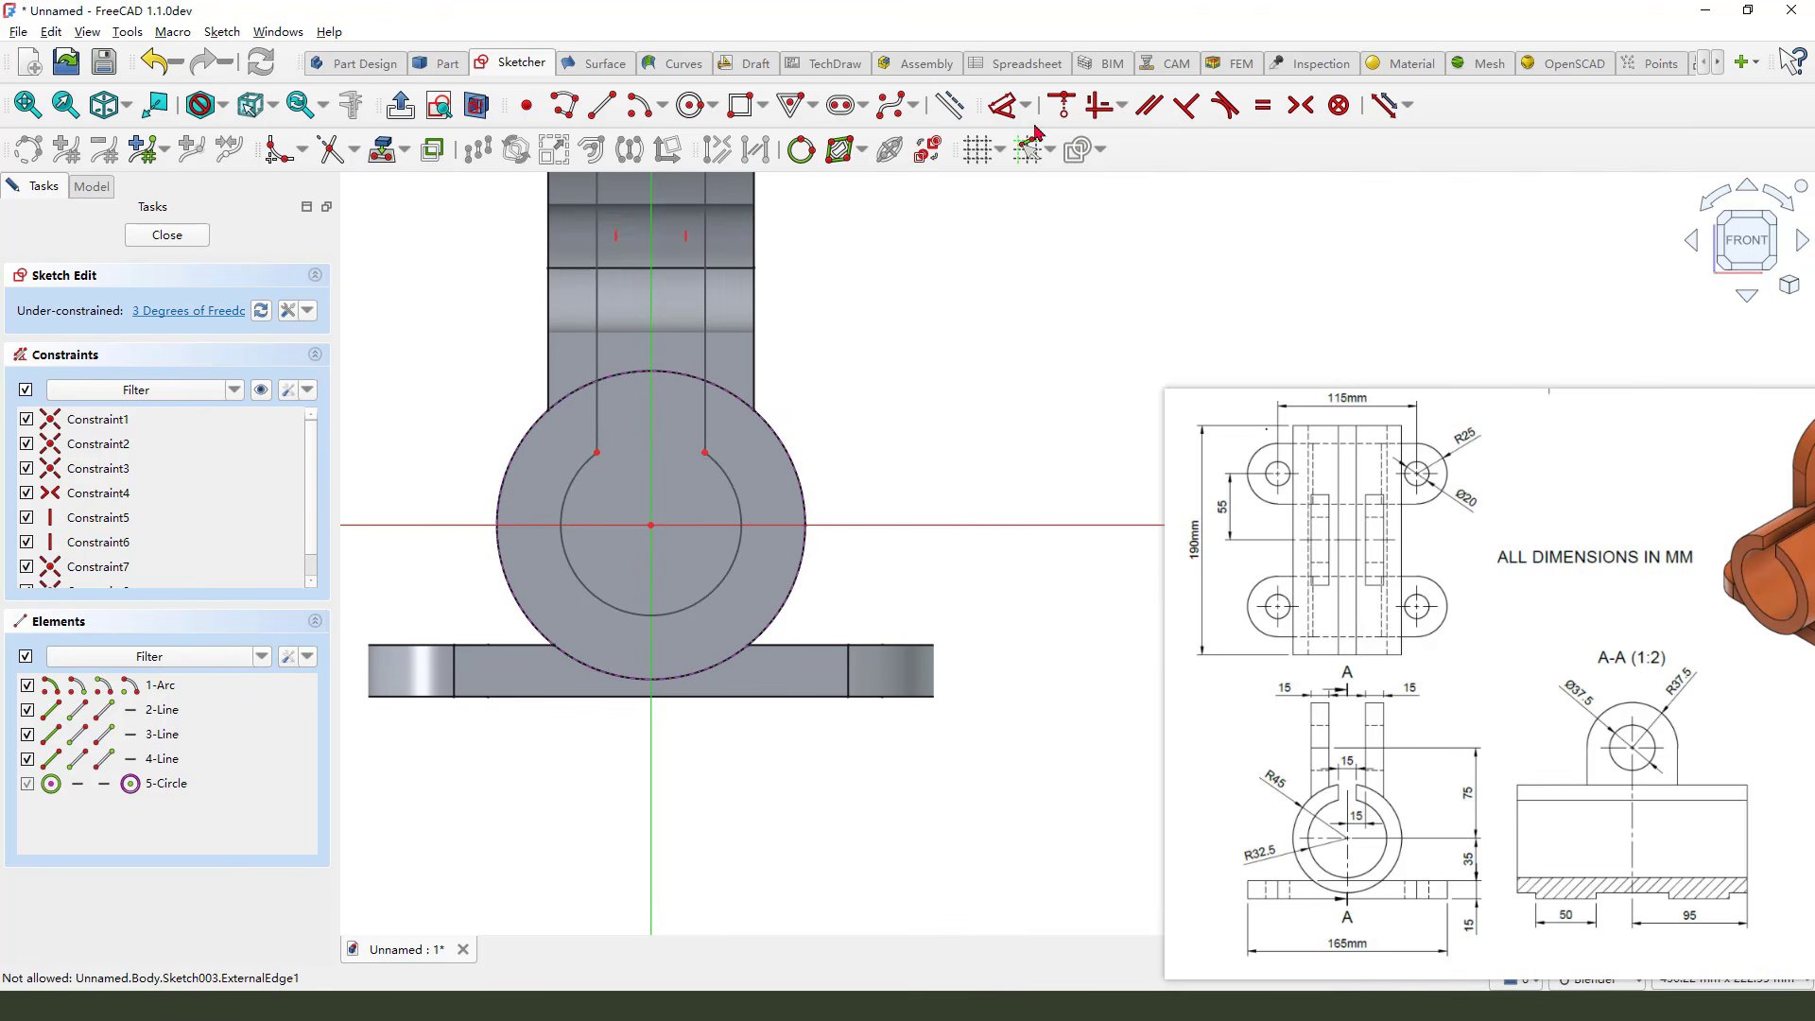
Set the remaining arc's radius to 32.5 mm
click(735, 483)
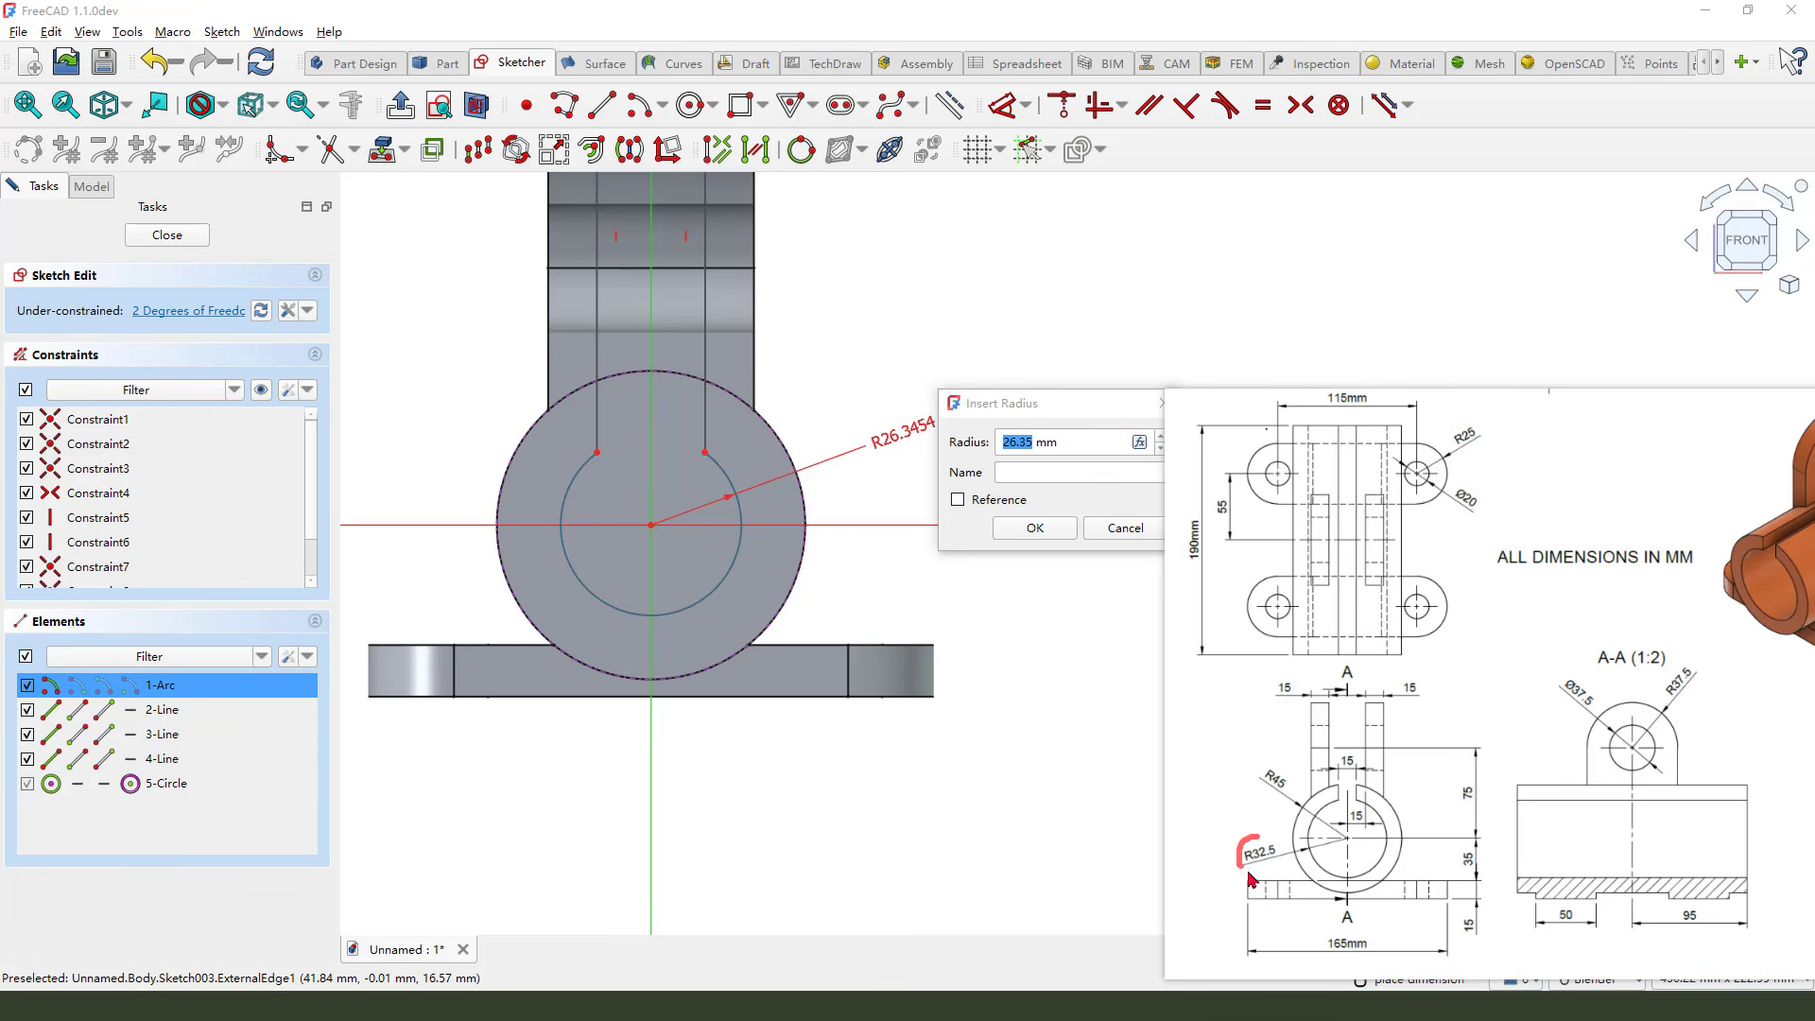
key(Escape)
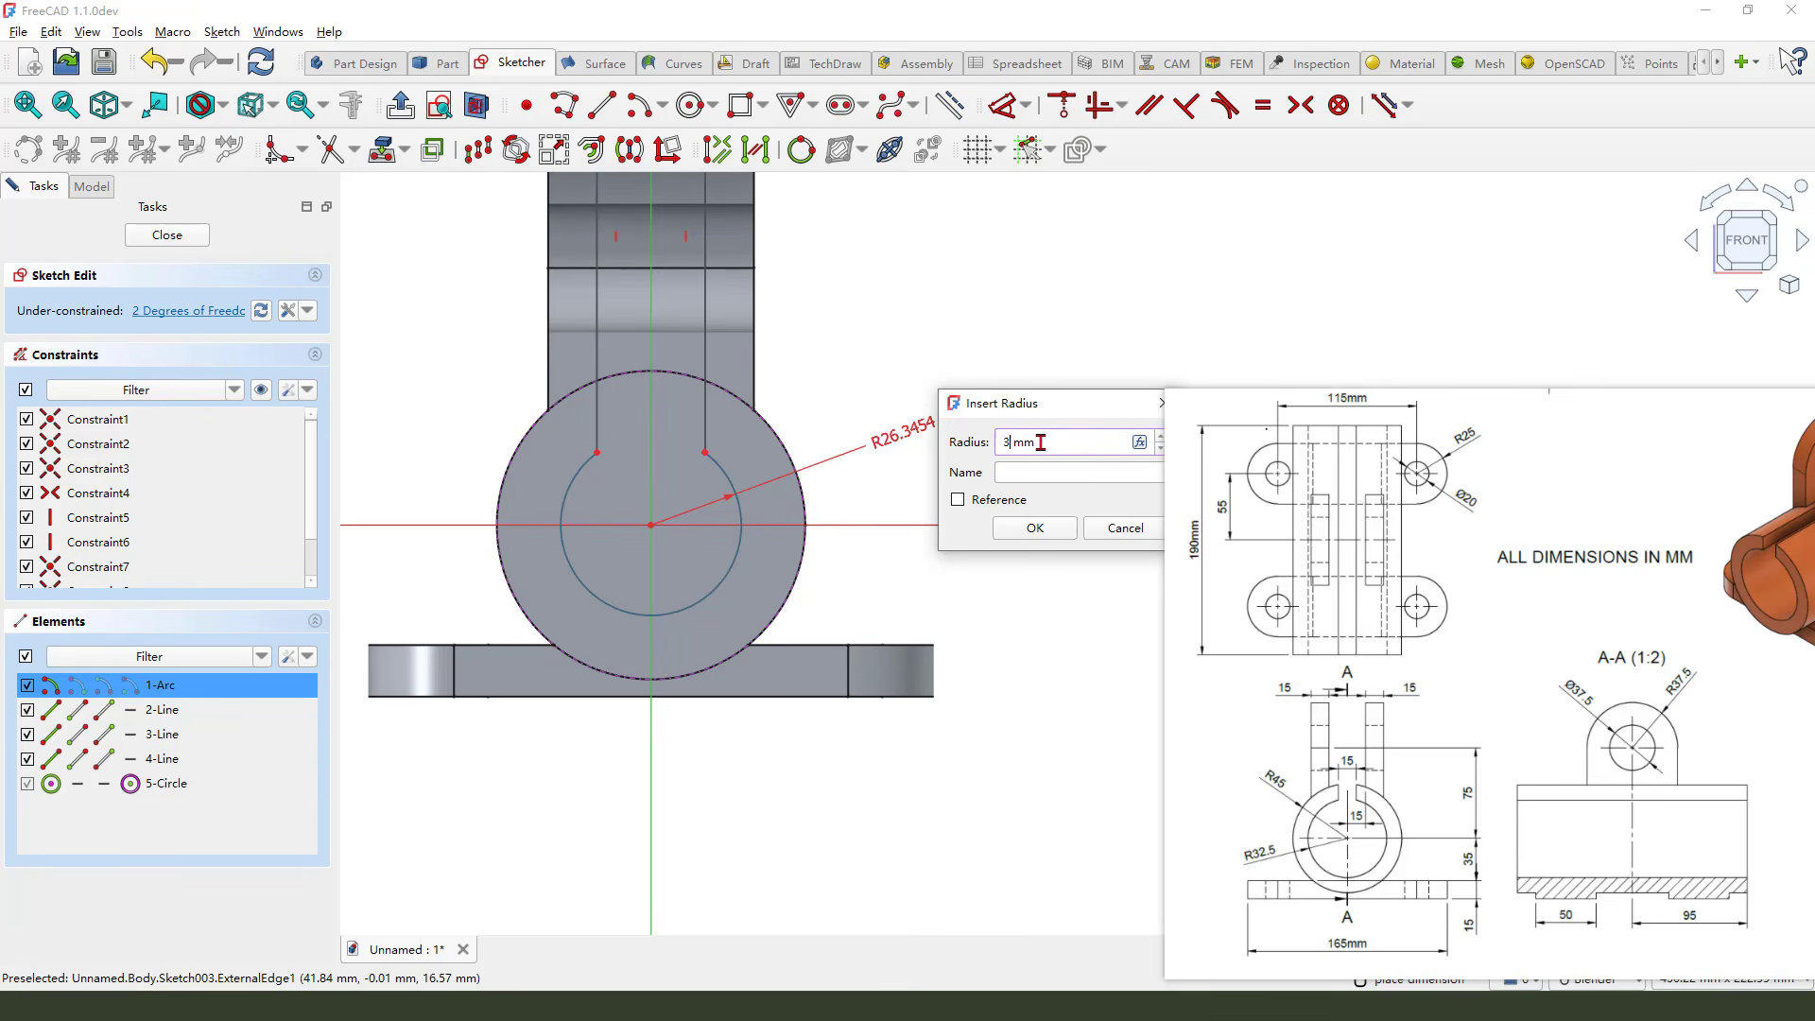
click(1034, 526)
Set the slot's top edge width to 15 mm
scroll(910, 581, down, 3)
scroll(747, 217, up, 2)
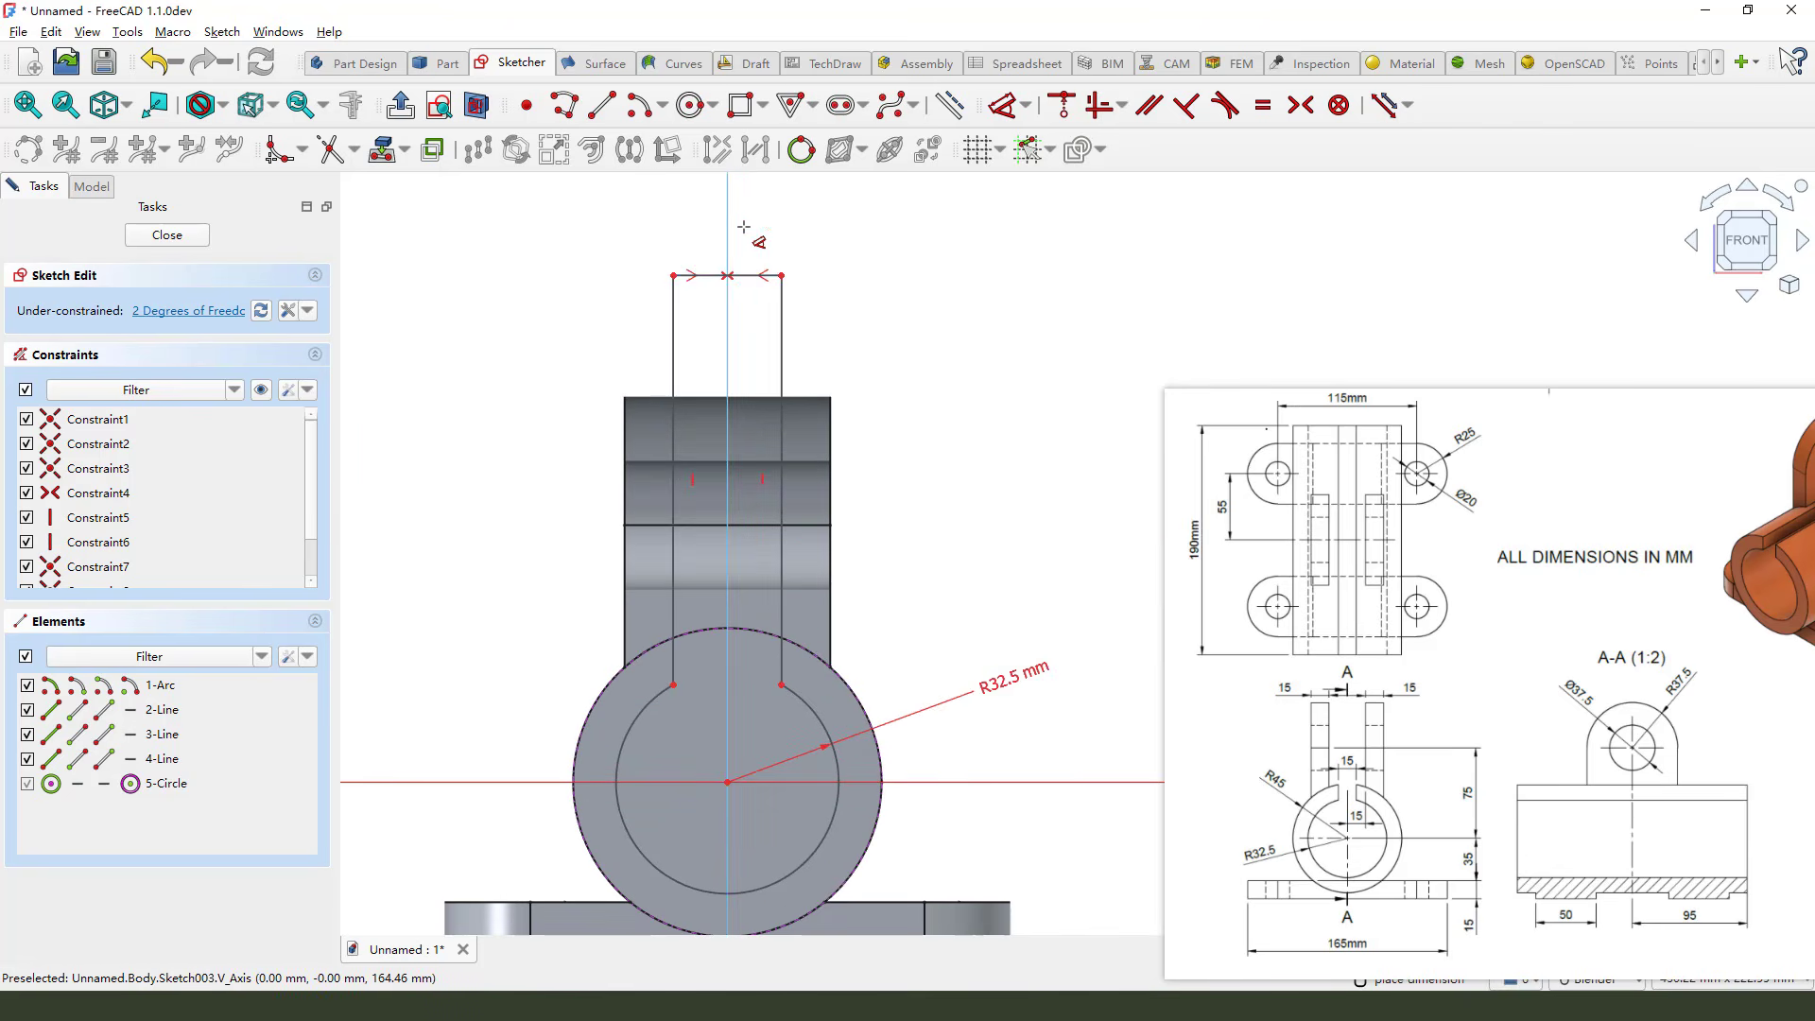
click(749, 275)
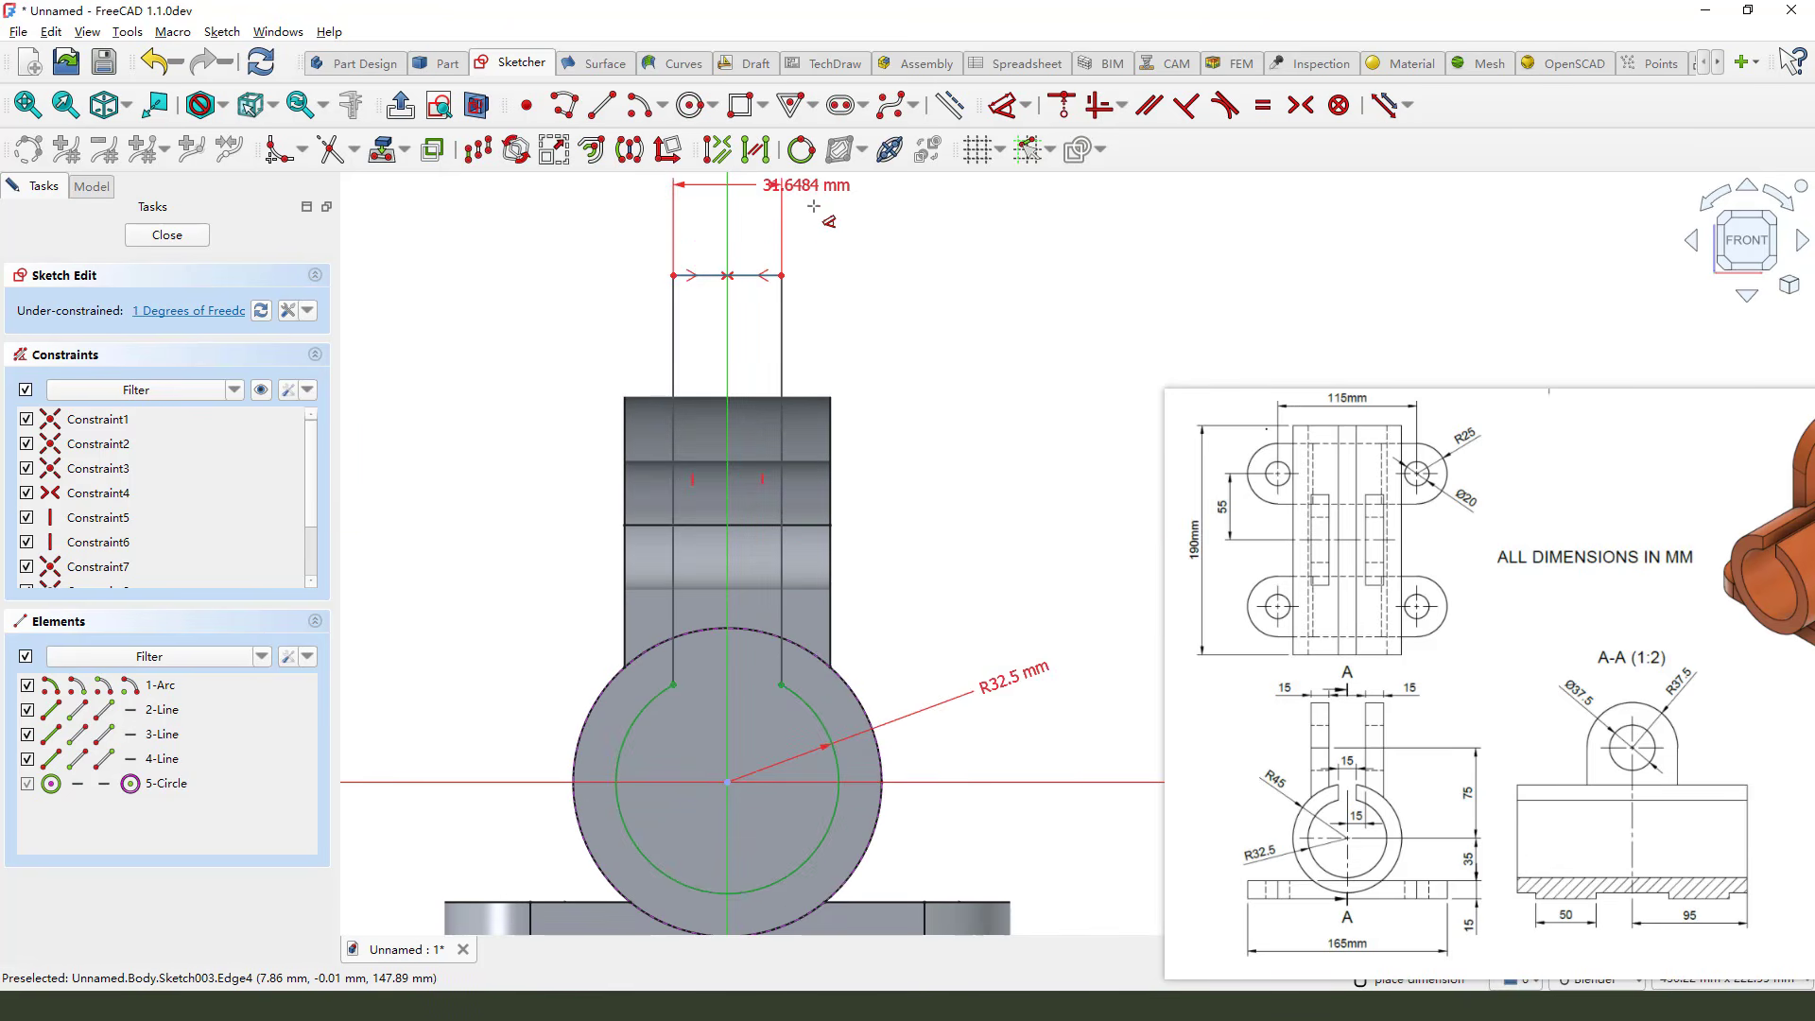
click(865, 248)
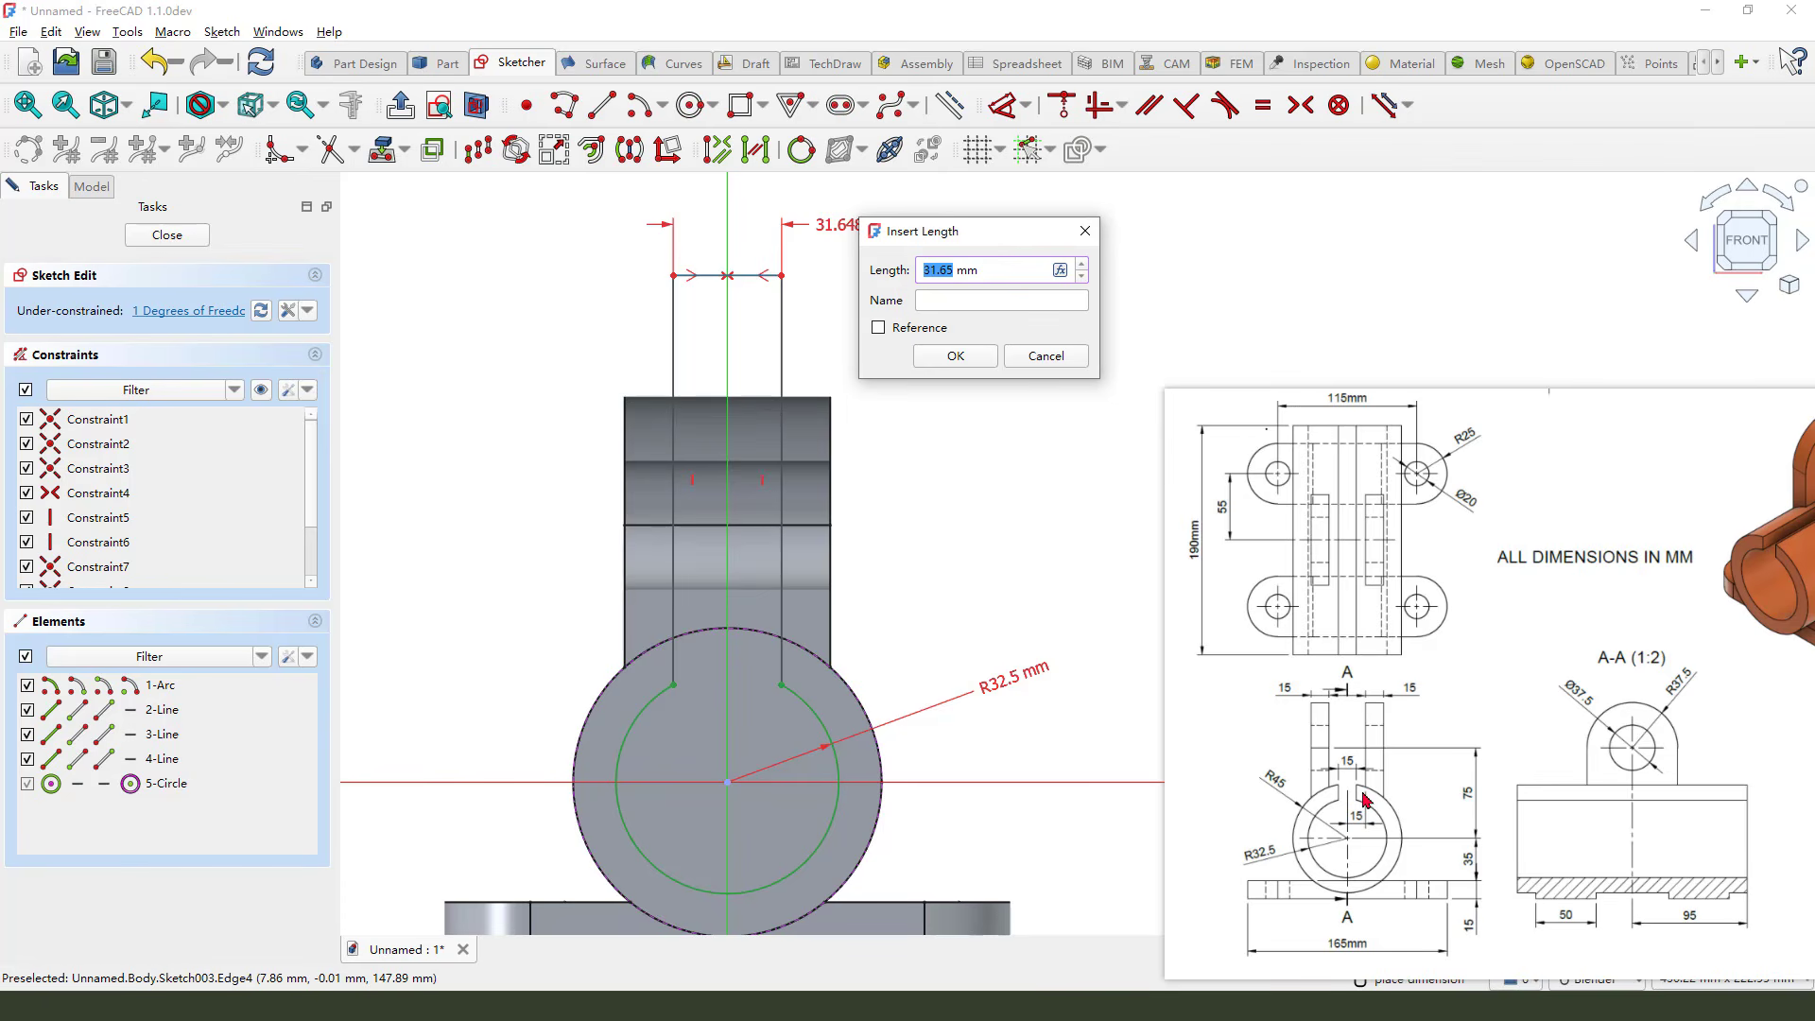
click(1352, 759)
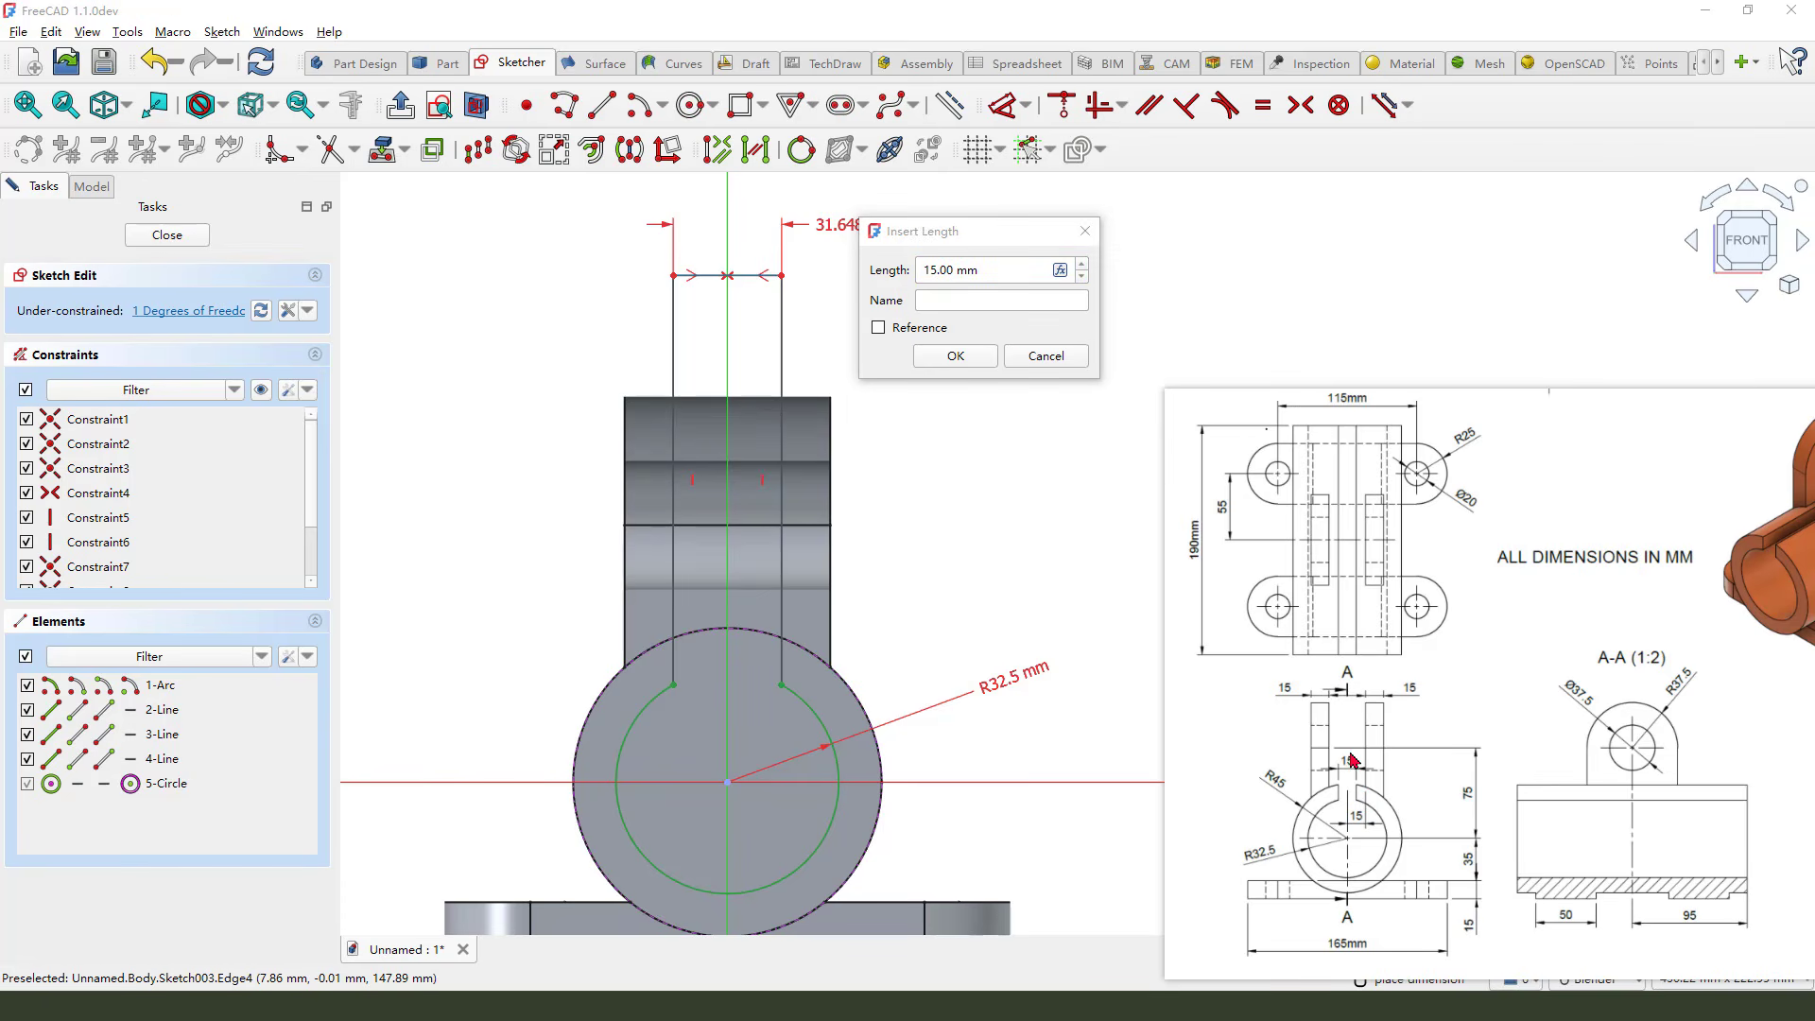
click(1076, 432)
click(956, 356)
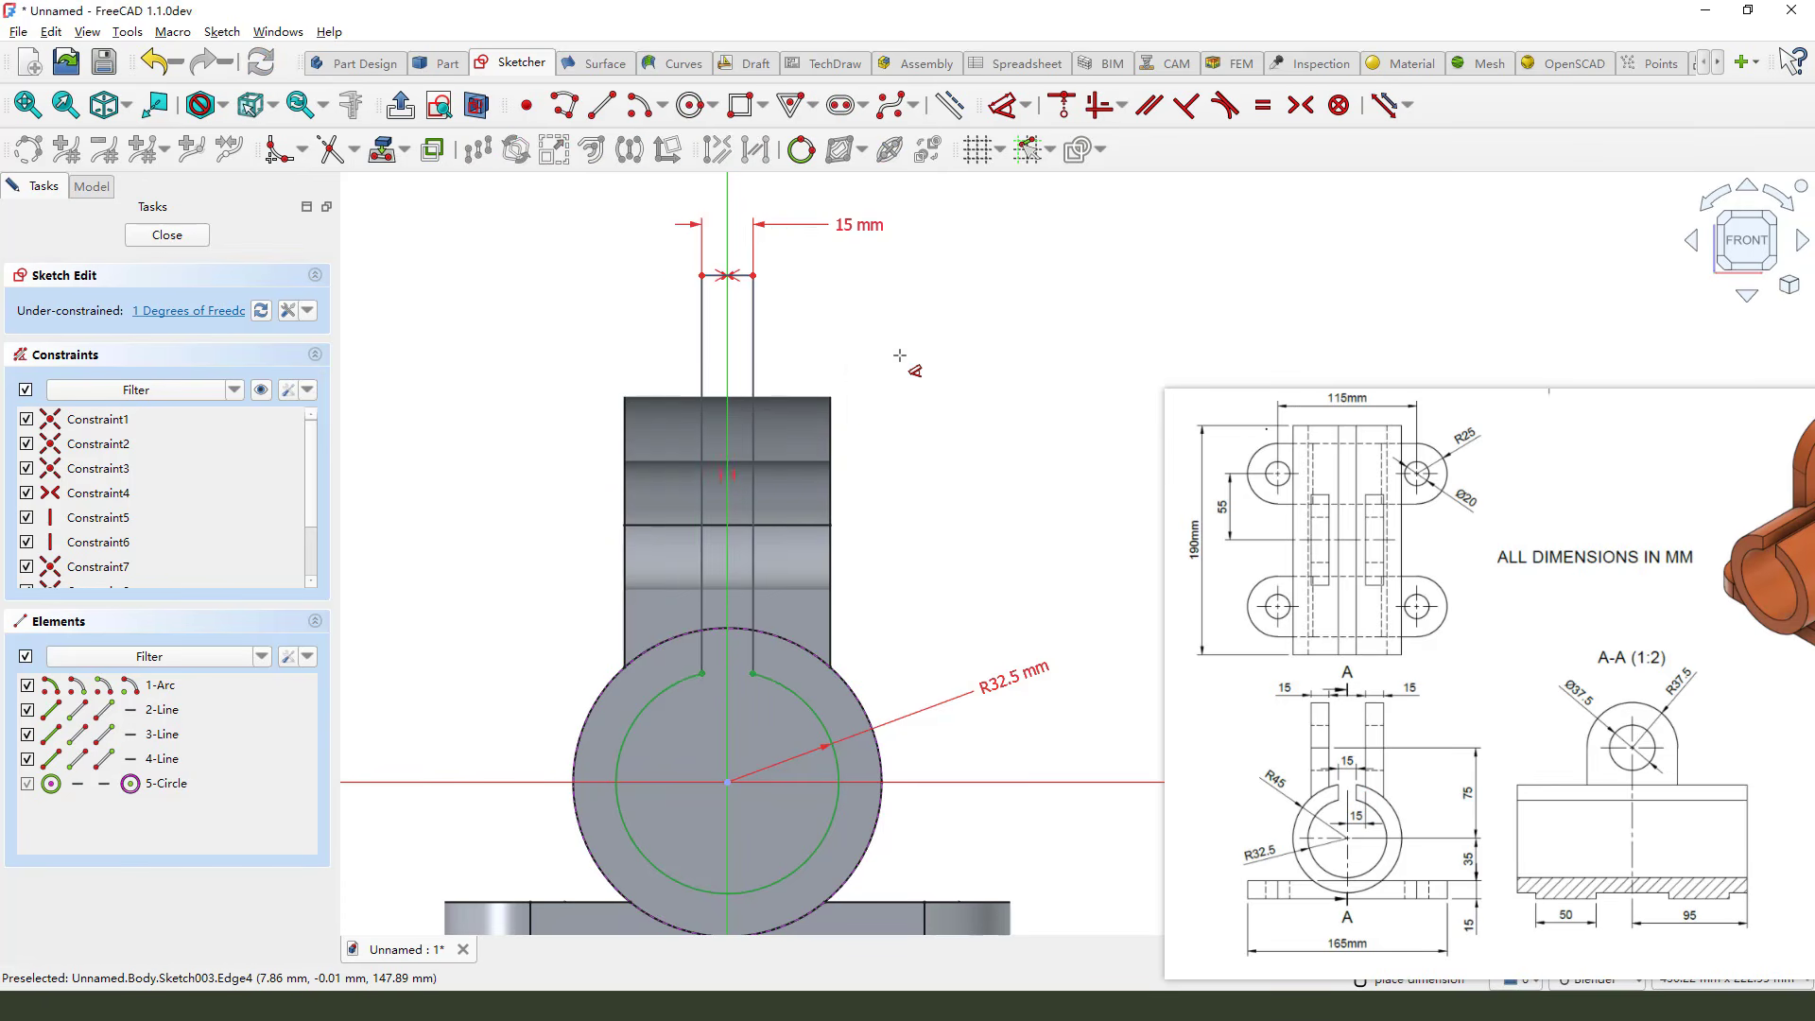
Dimension the length of the slot's right side line and close the sketch
click(755, 346)
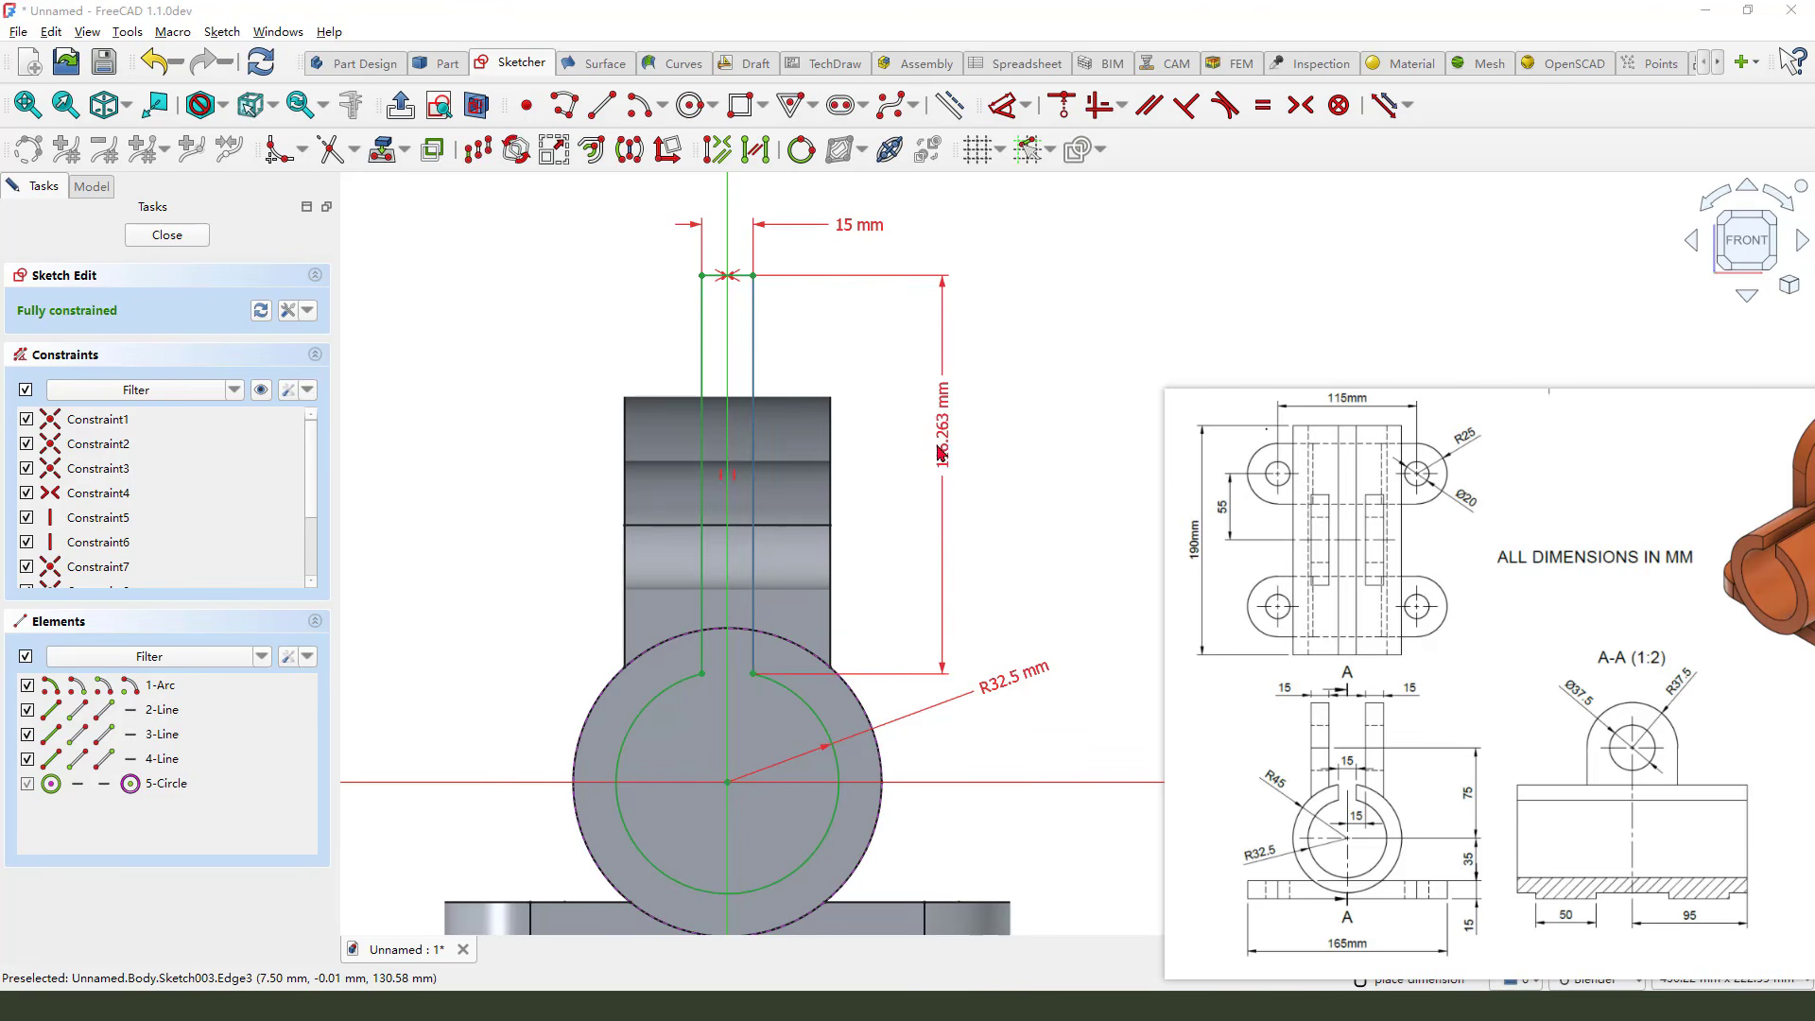
click(934, 438)
click(1037, 539)
scroll(728, 454, down, 1)
scroll(728, 455, down, 1)
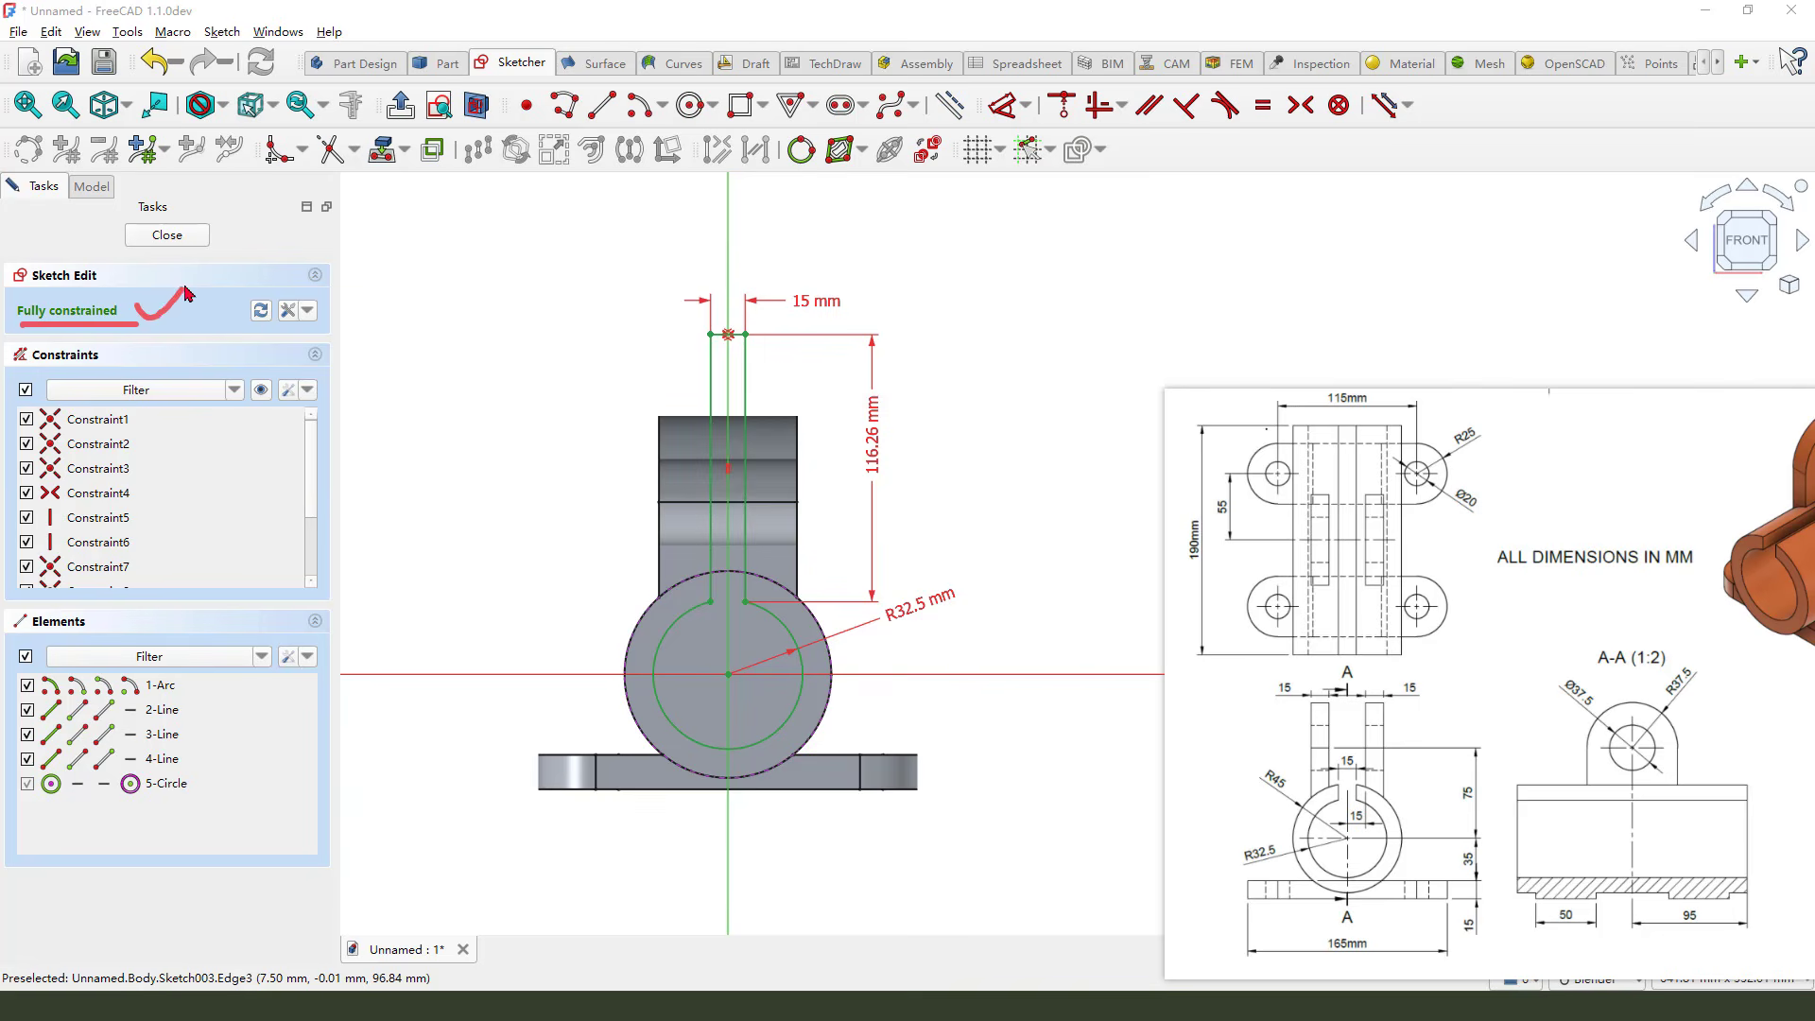
click(167, 236)
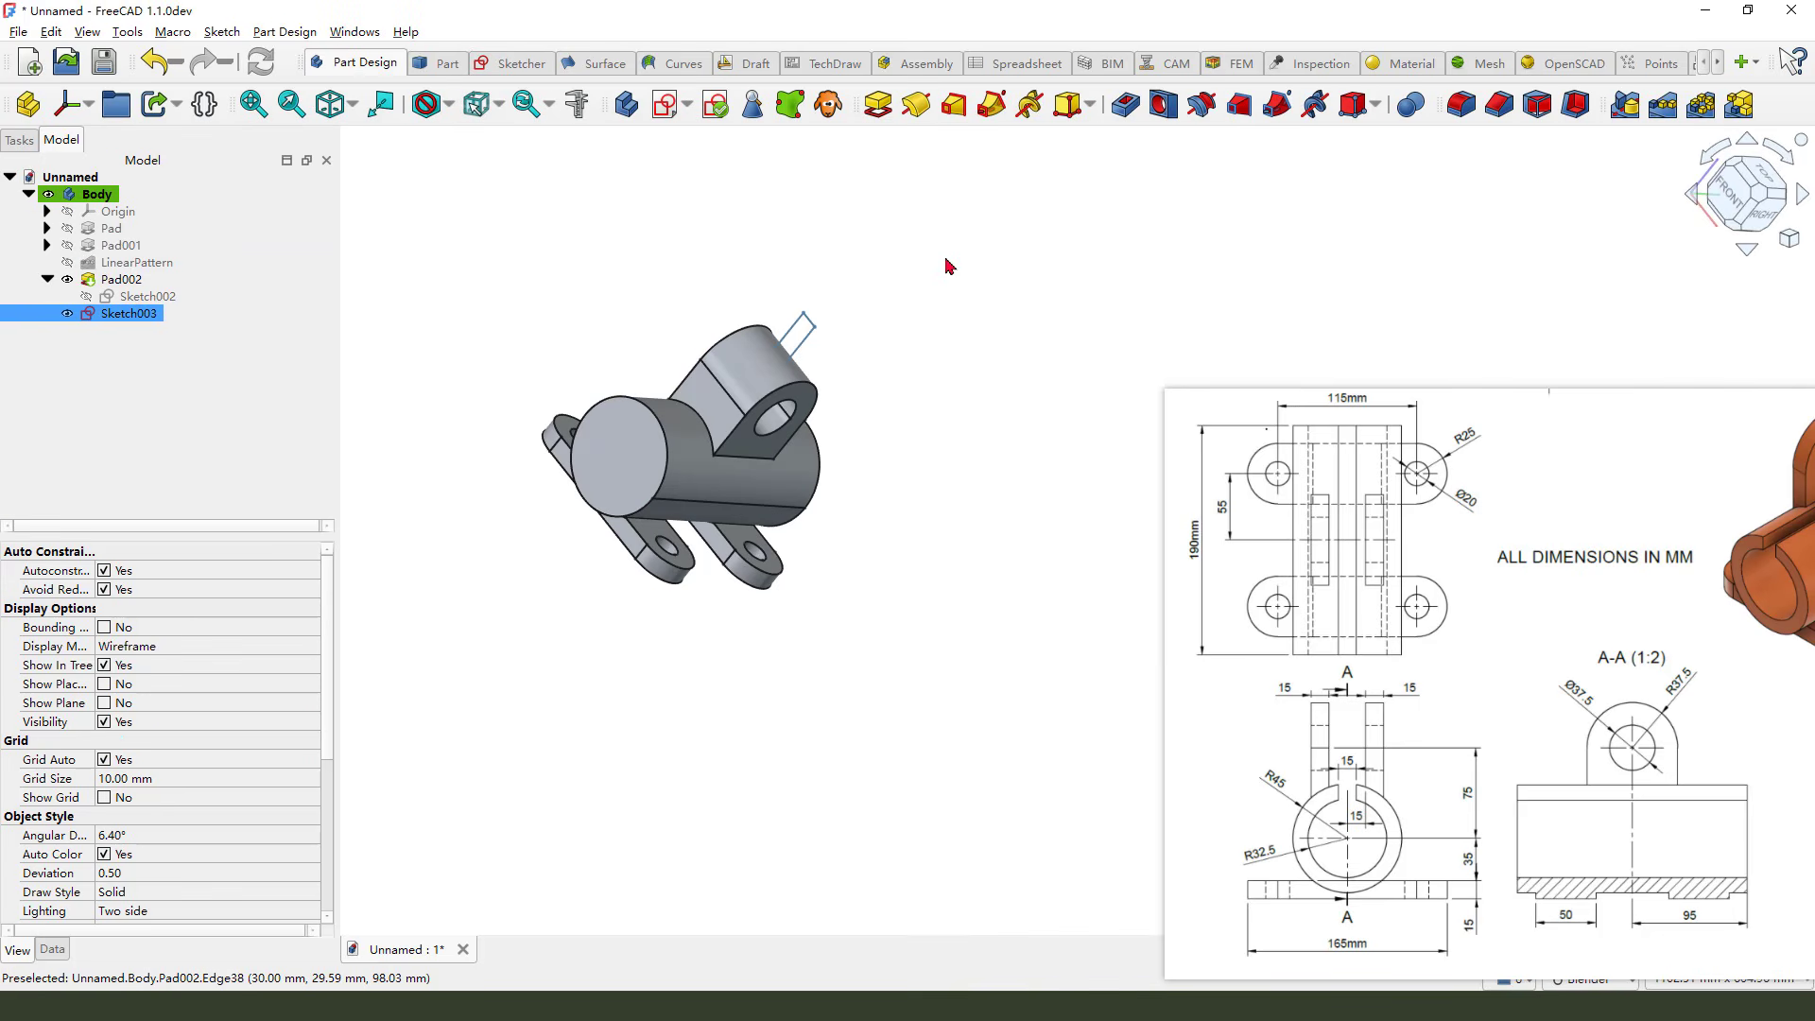
Pocket the slot sketch symmetrically with the Through all type
click(1124, 112)
click(201, 272)
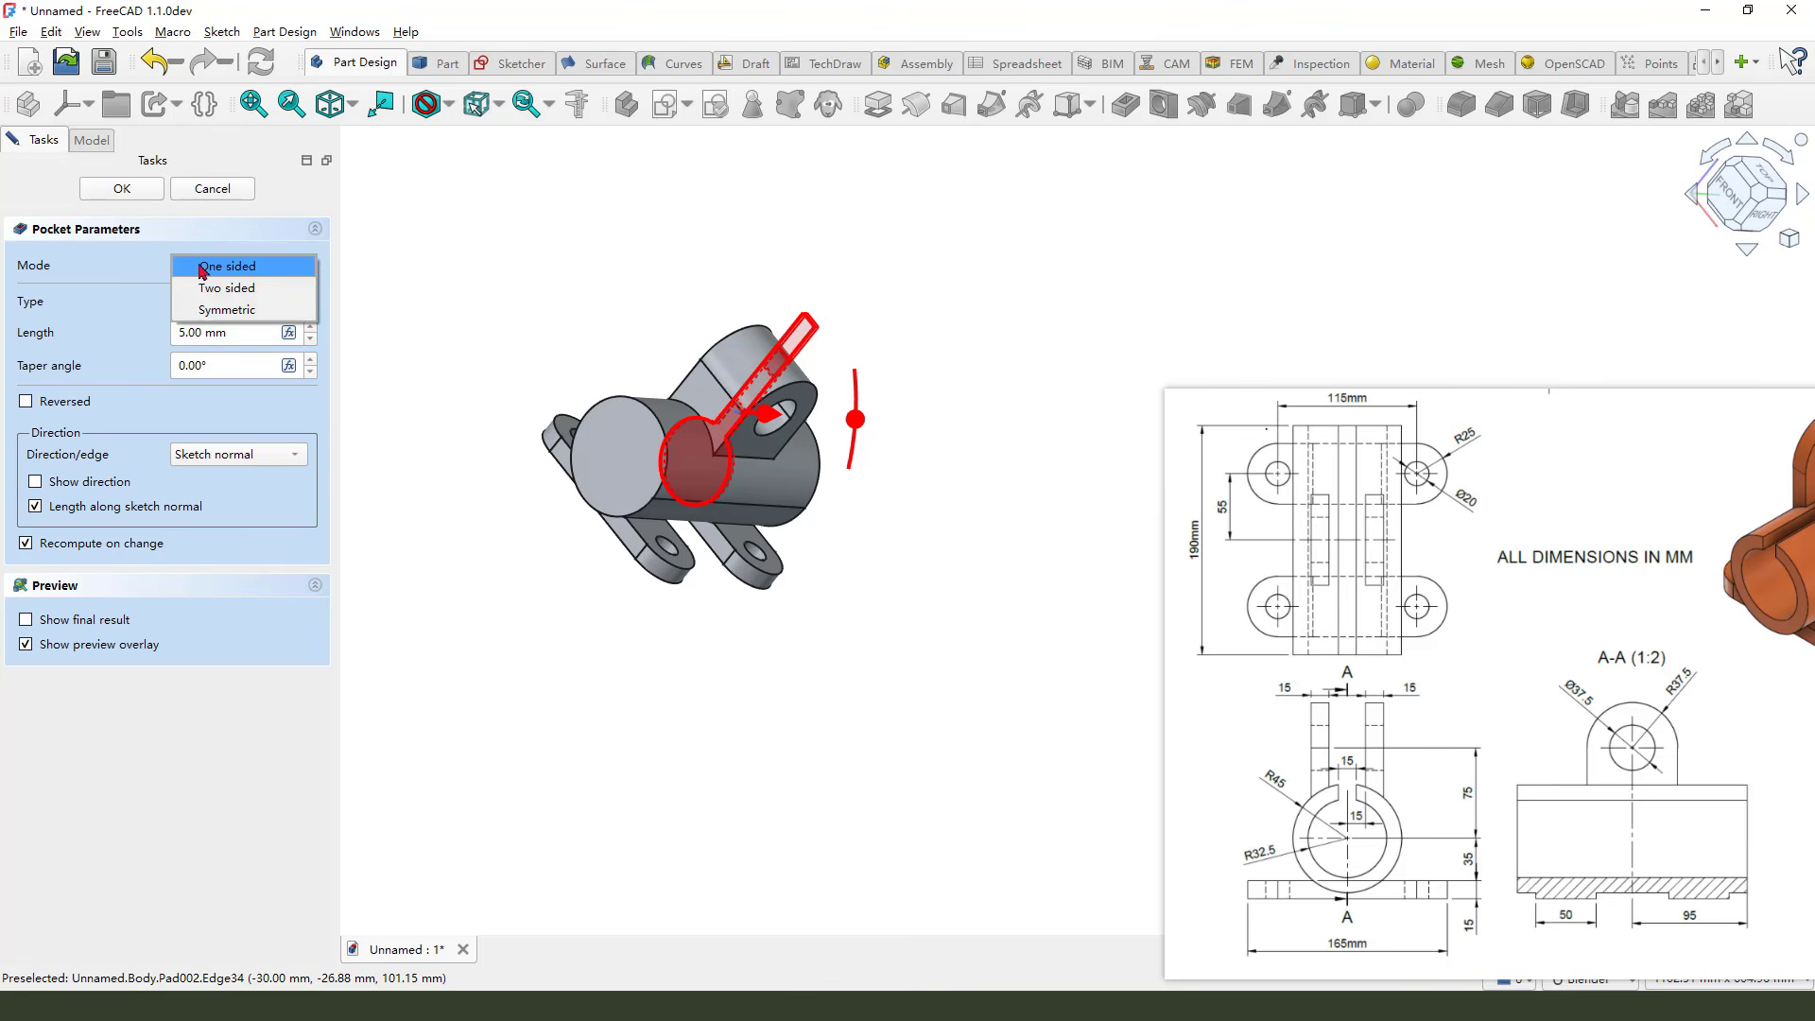
click(236, 307)
click(238, 301)
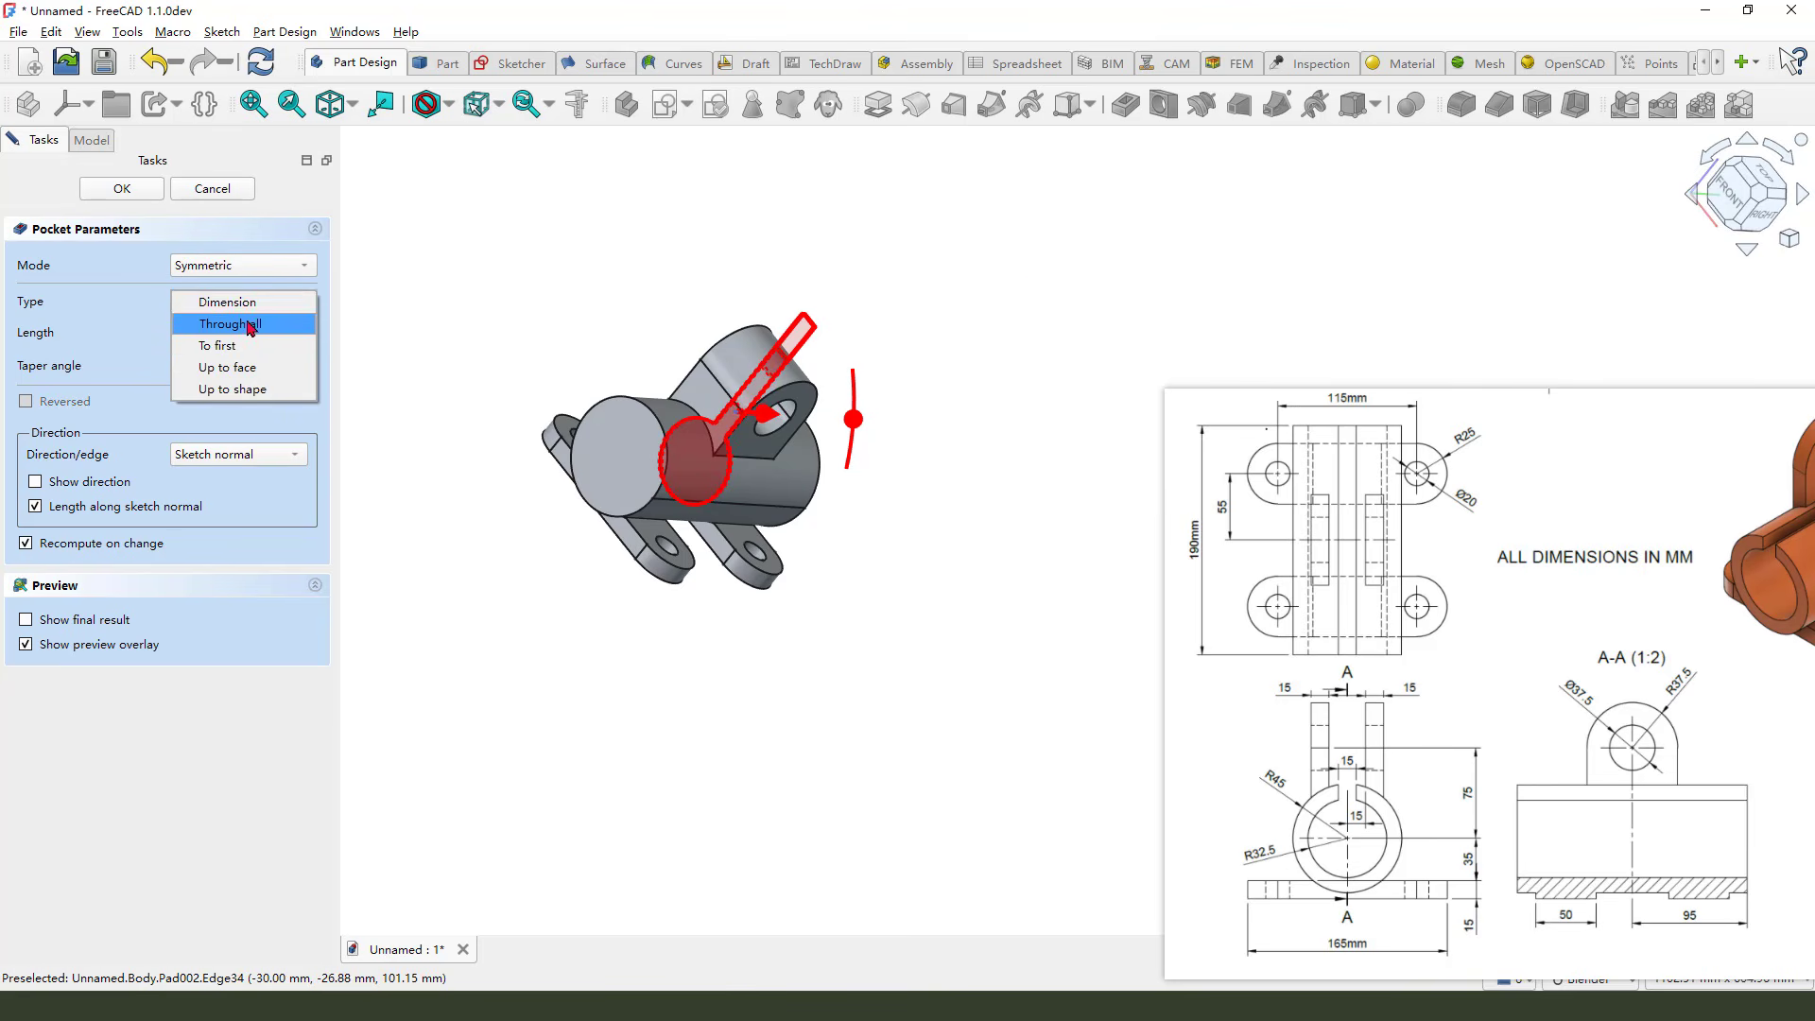
click(250, 322)
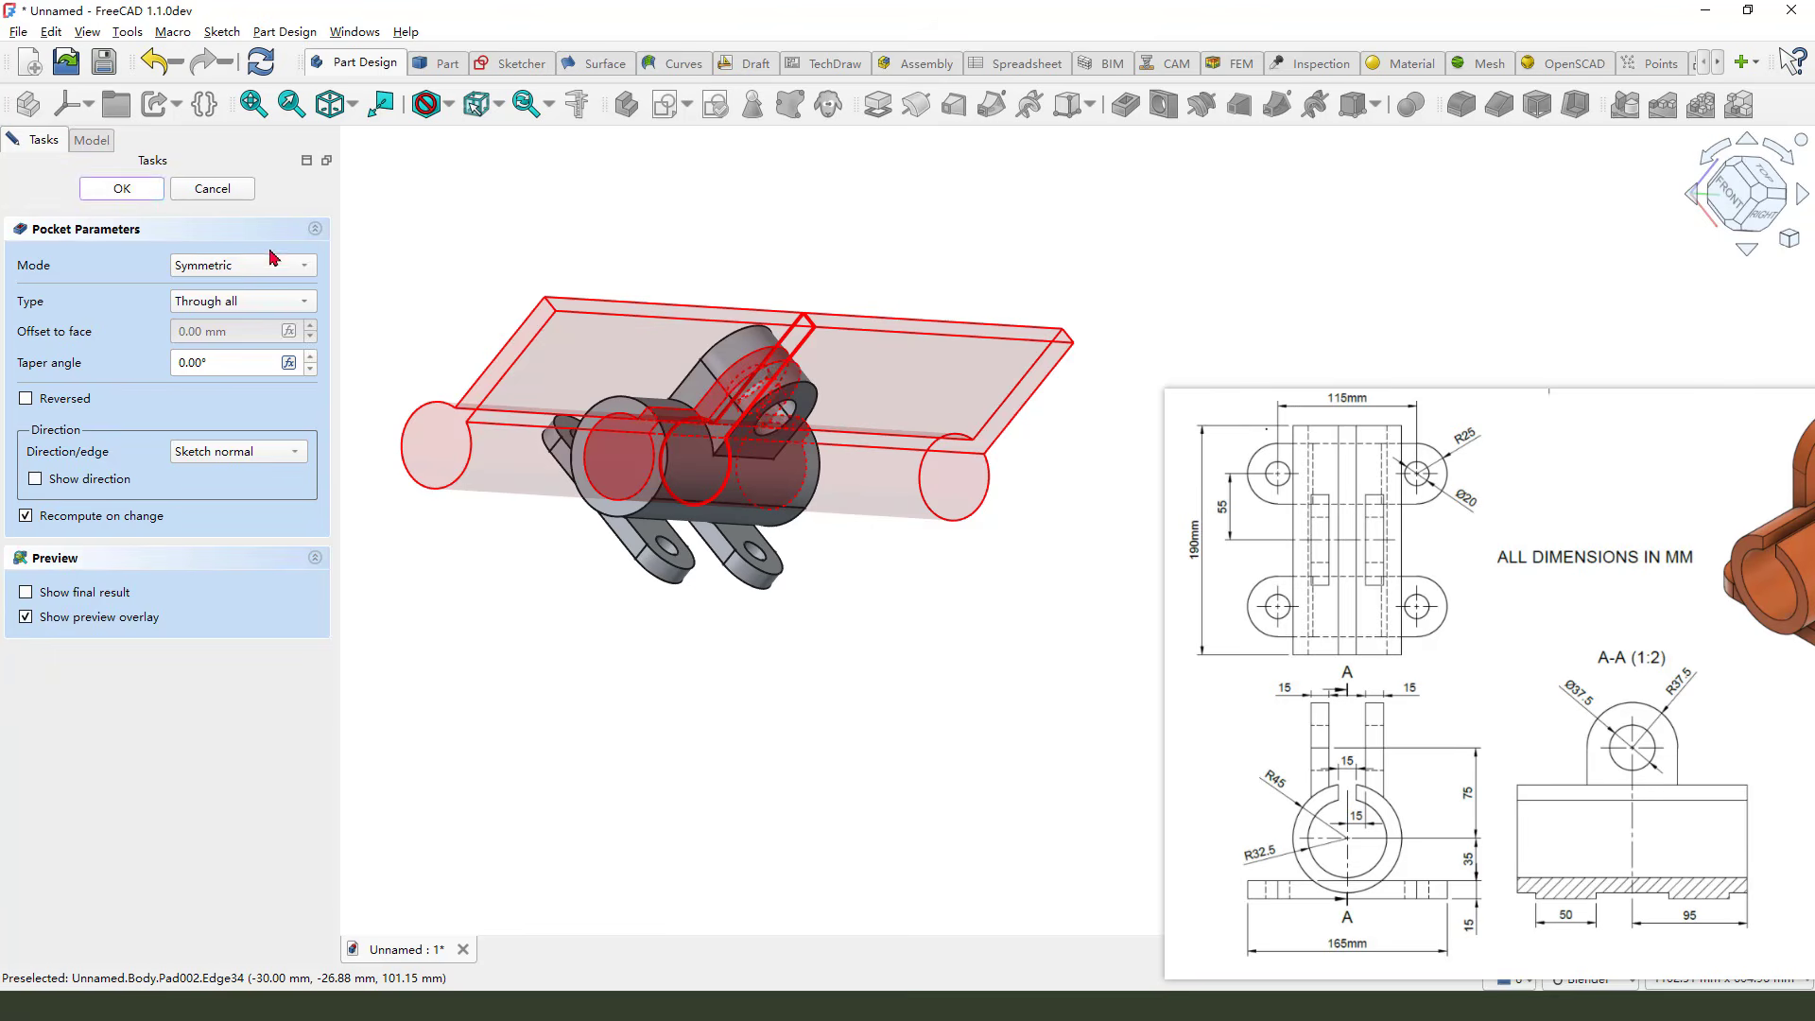
scroll(741, 514, down, 1)
middle_drag(733, 526, 687, 439)
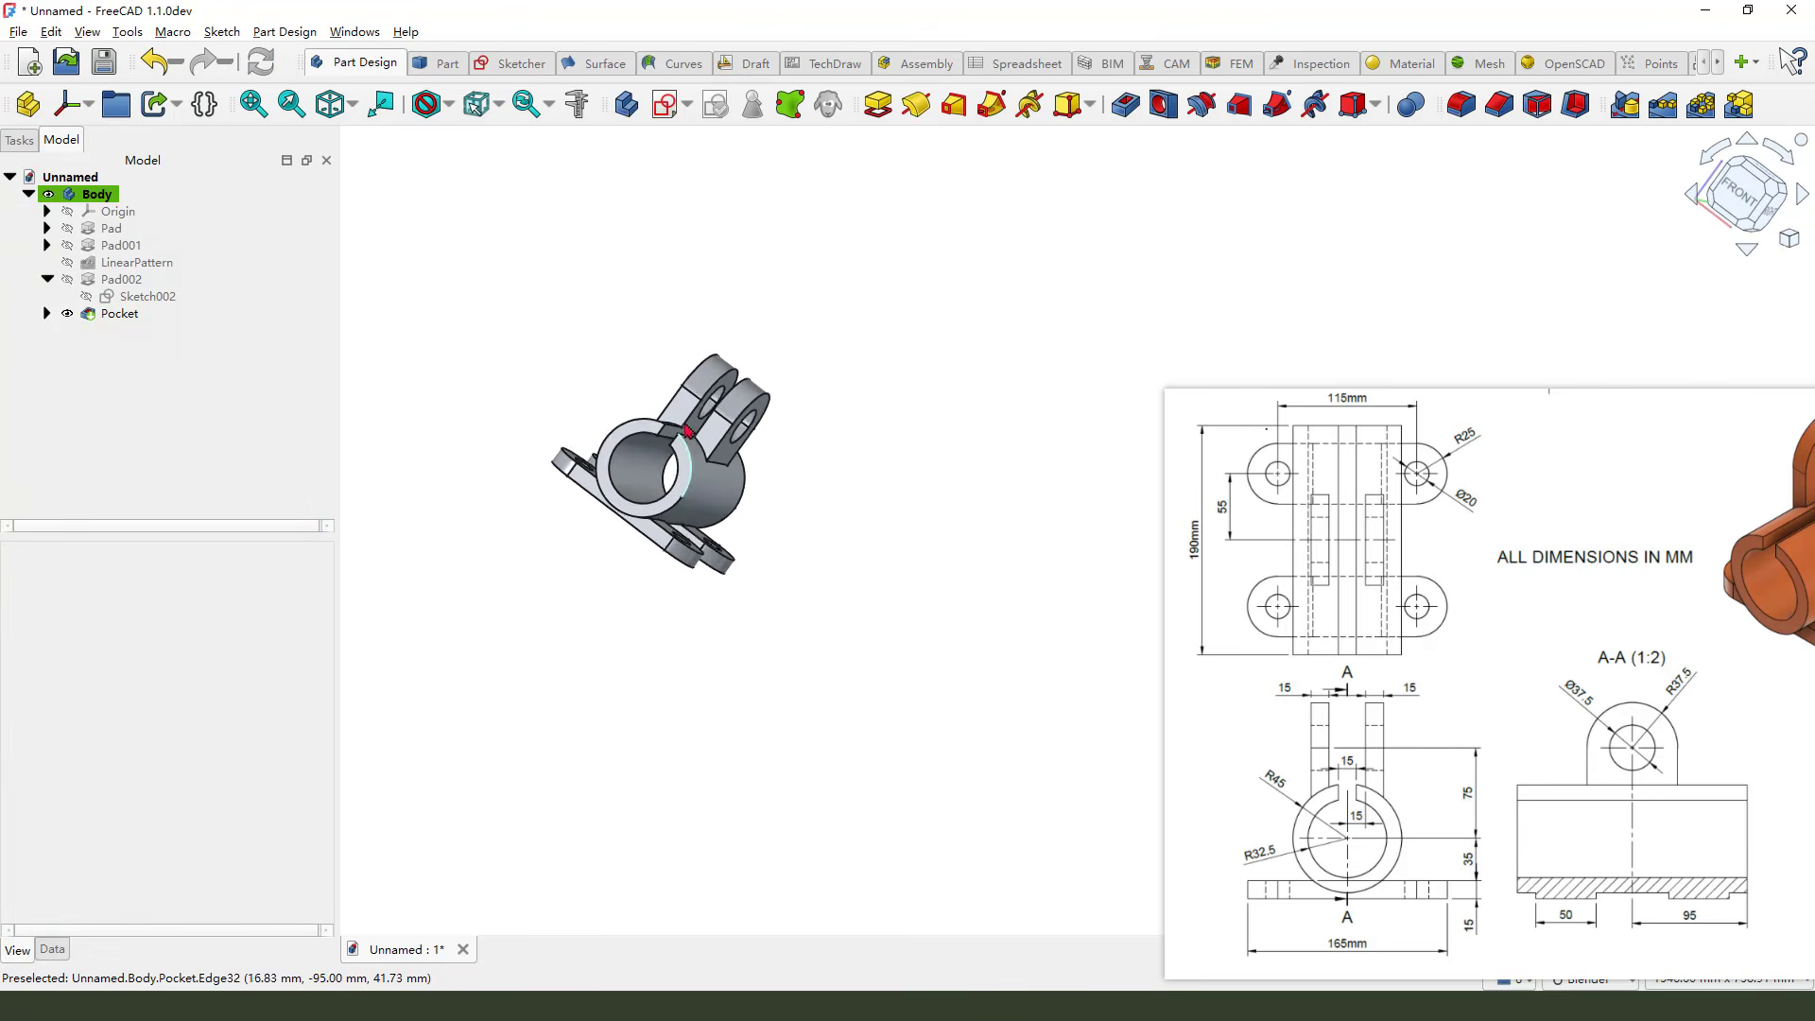
scroll(688, 433, up, 2)
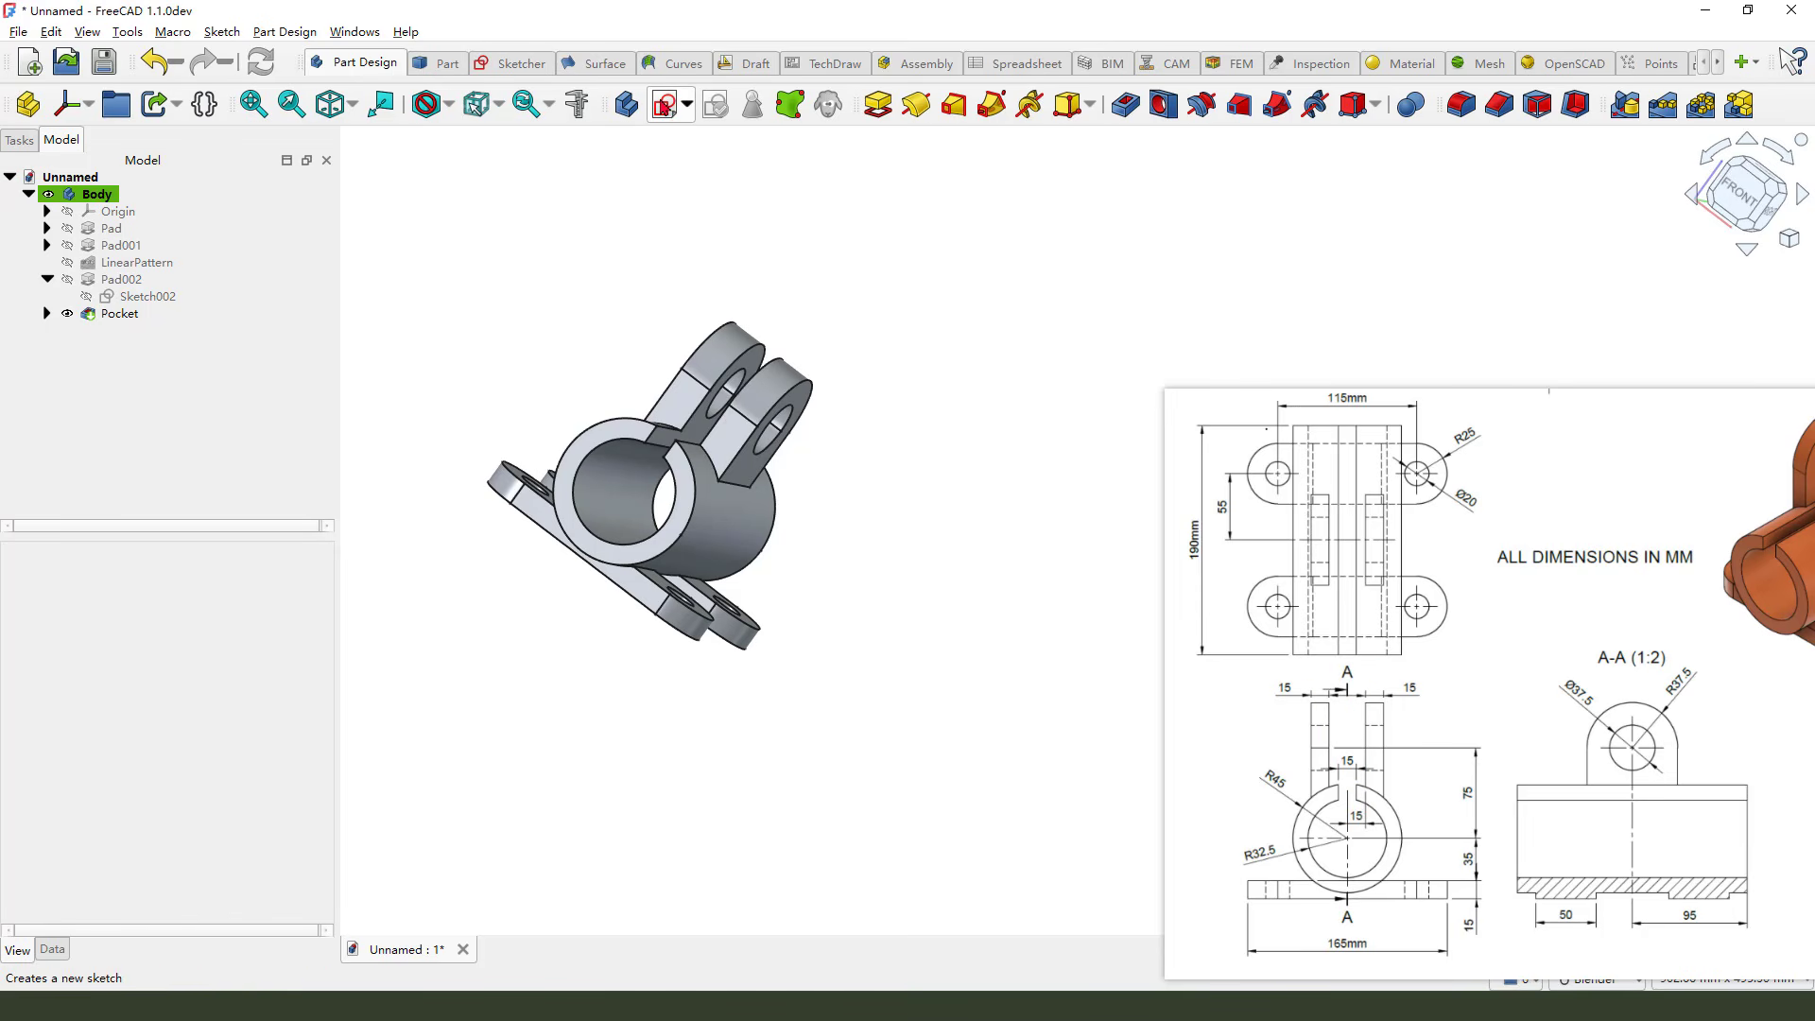
Create a new sketch on the XZ plane and project the cylinder's outer arcs as external geometry
click(667, 104)
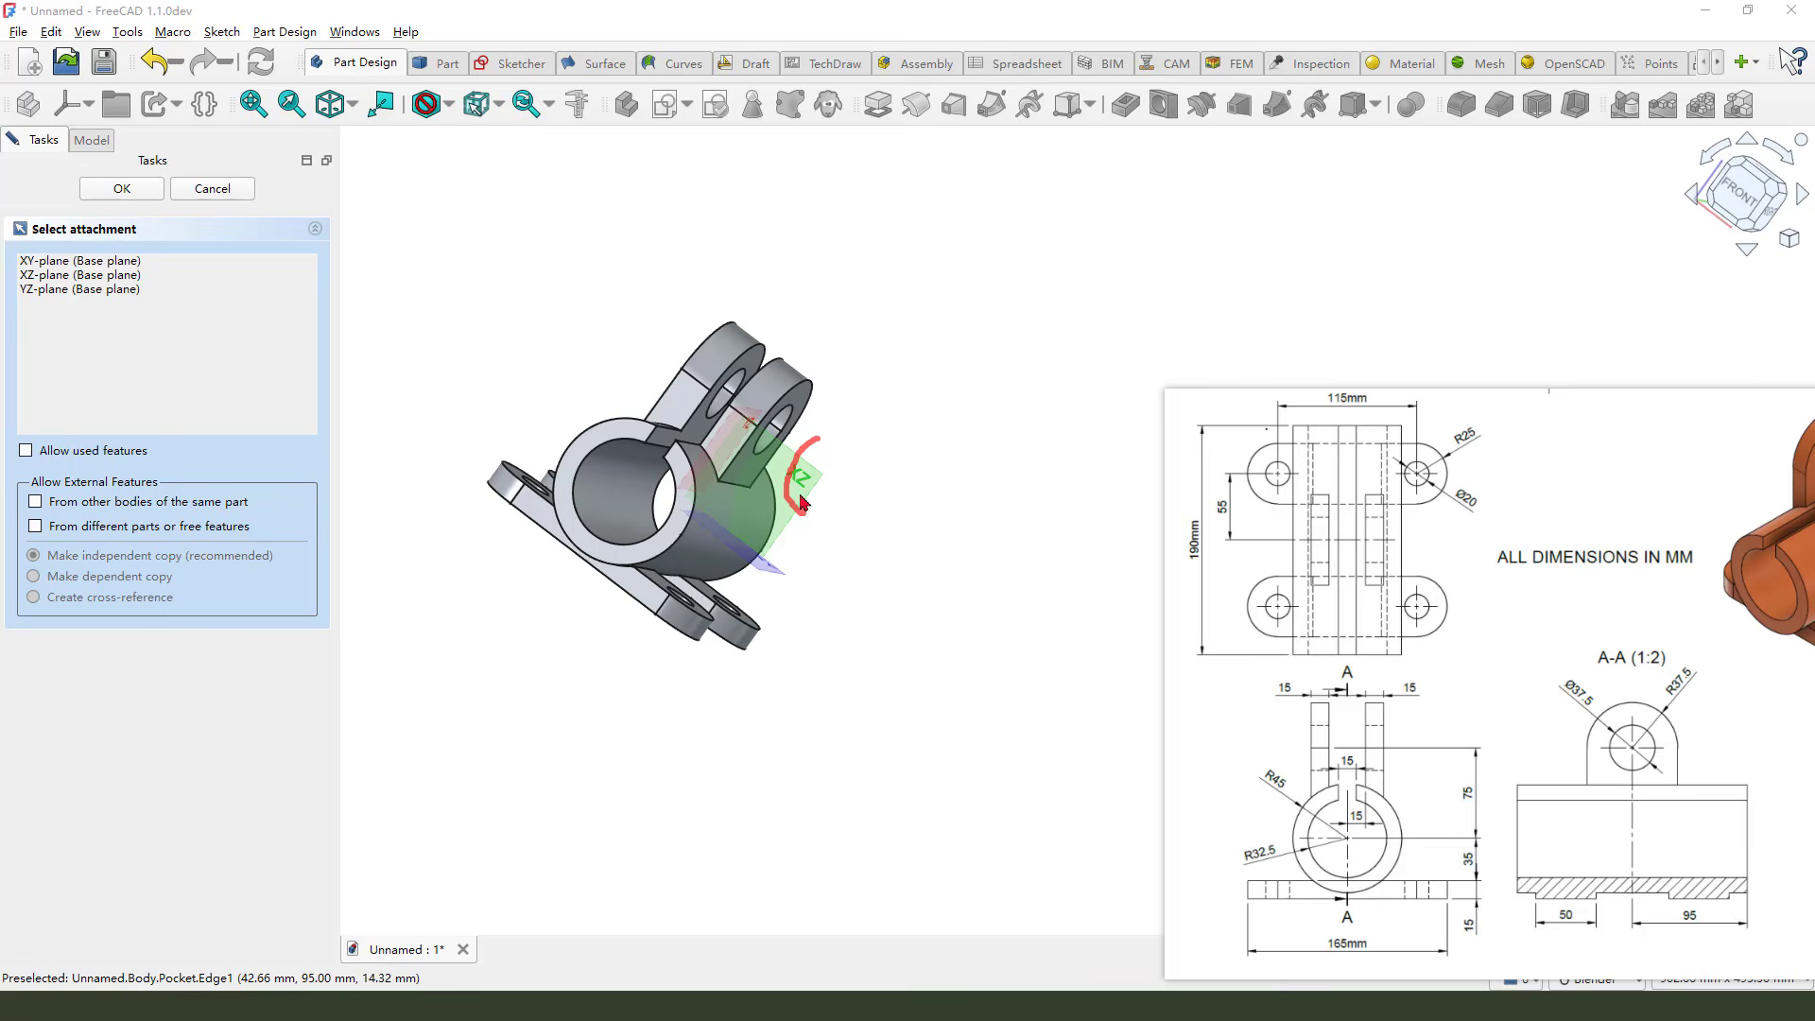
click(820, 477)
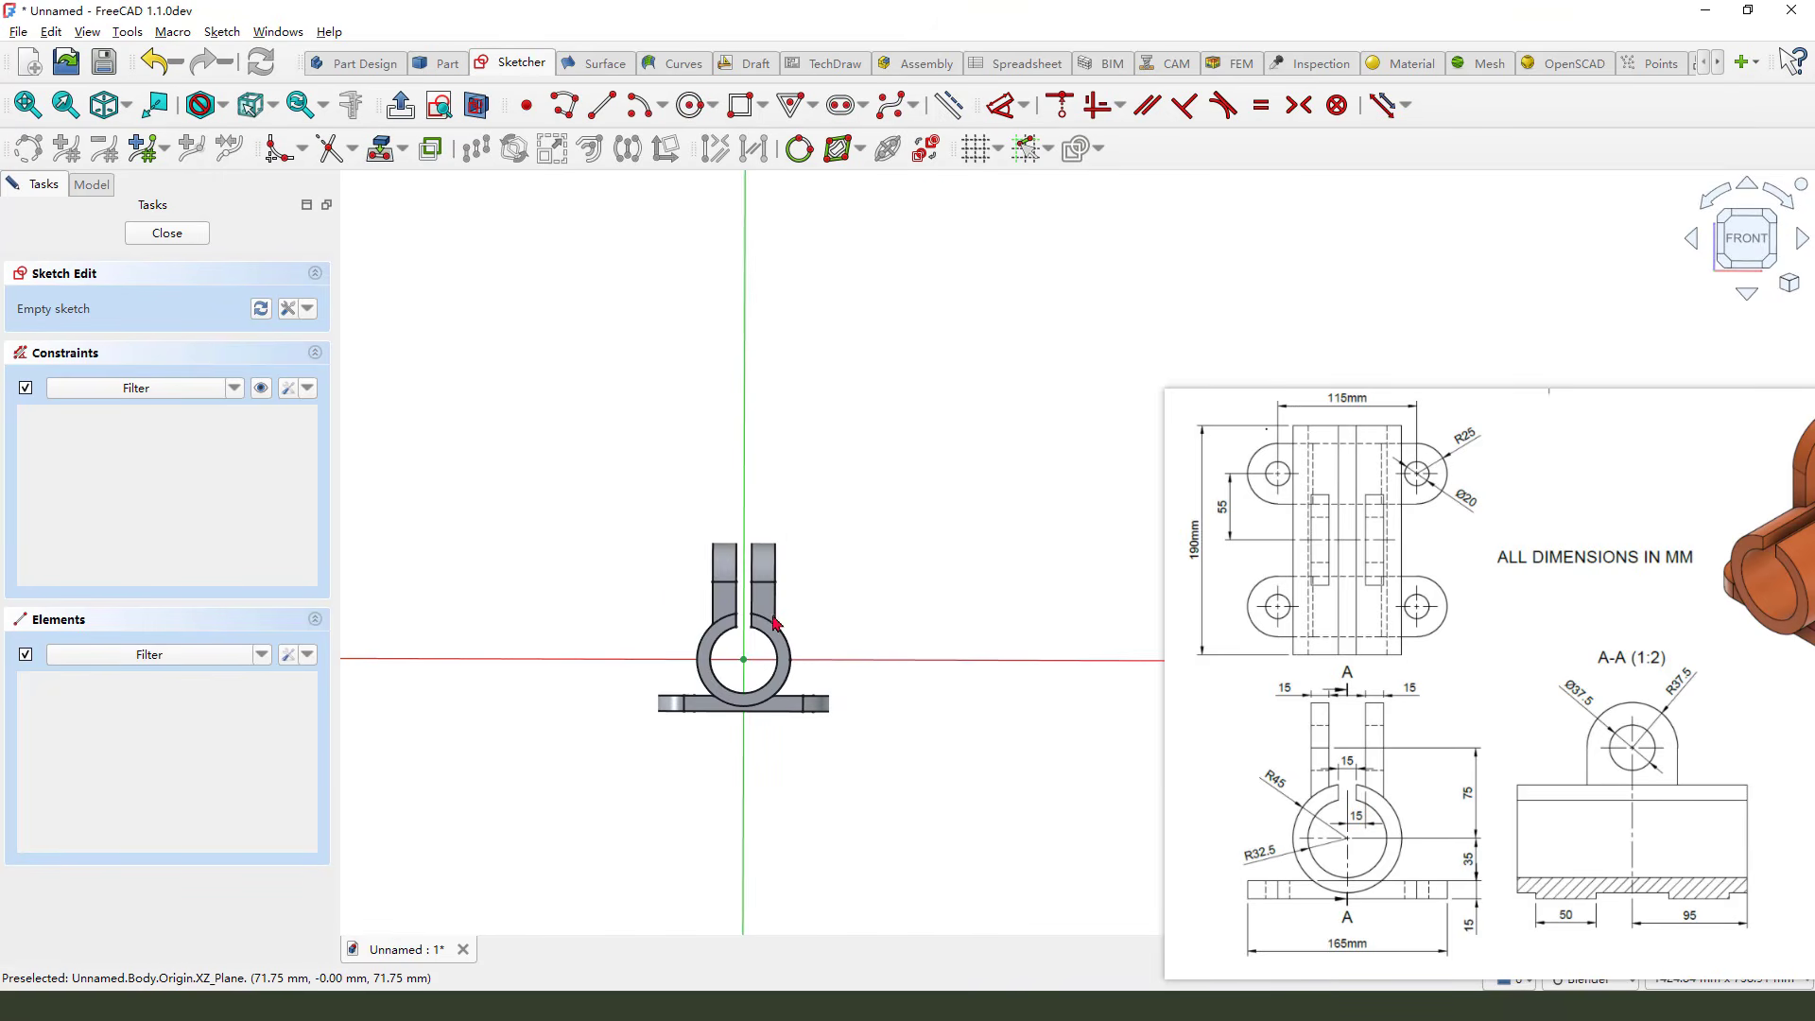
scroll(773, 622, up, 5)
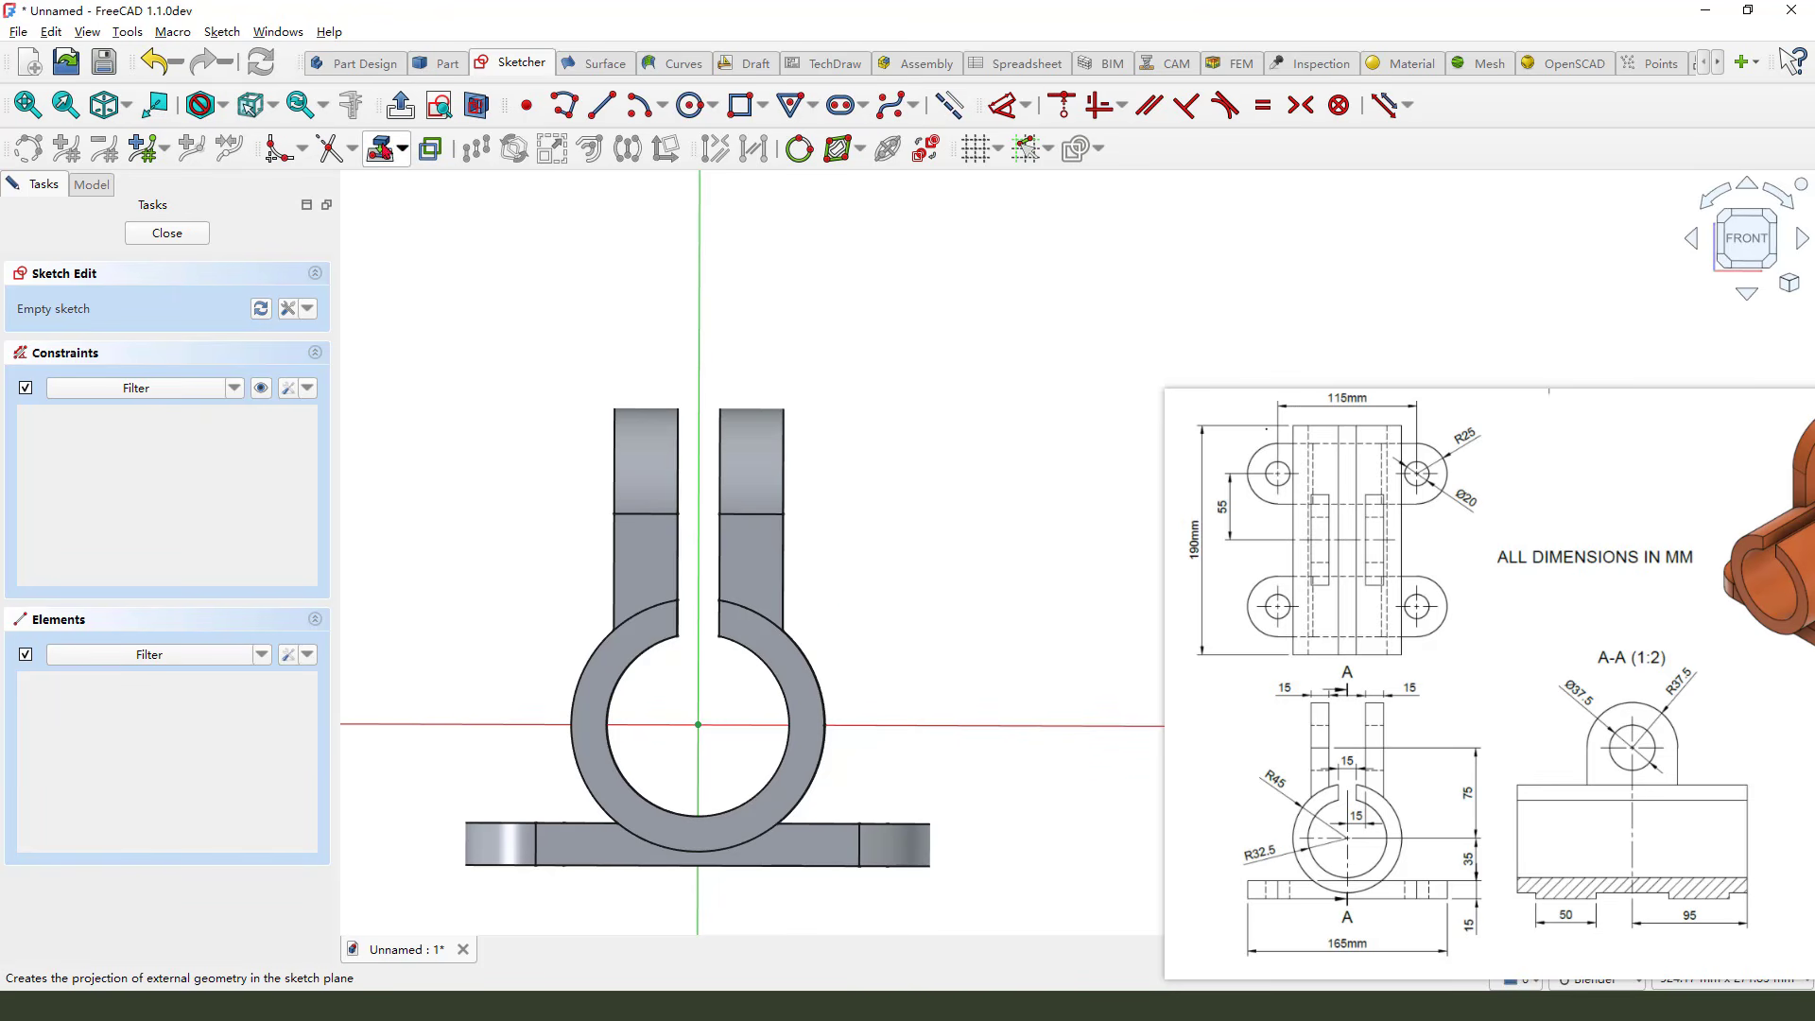
click(382, 148)
click(773, 621)
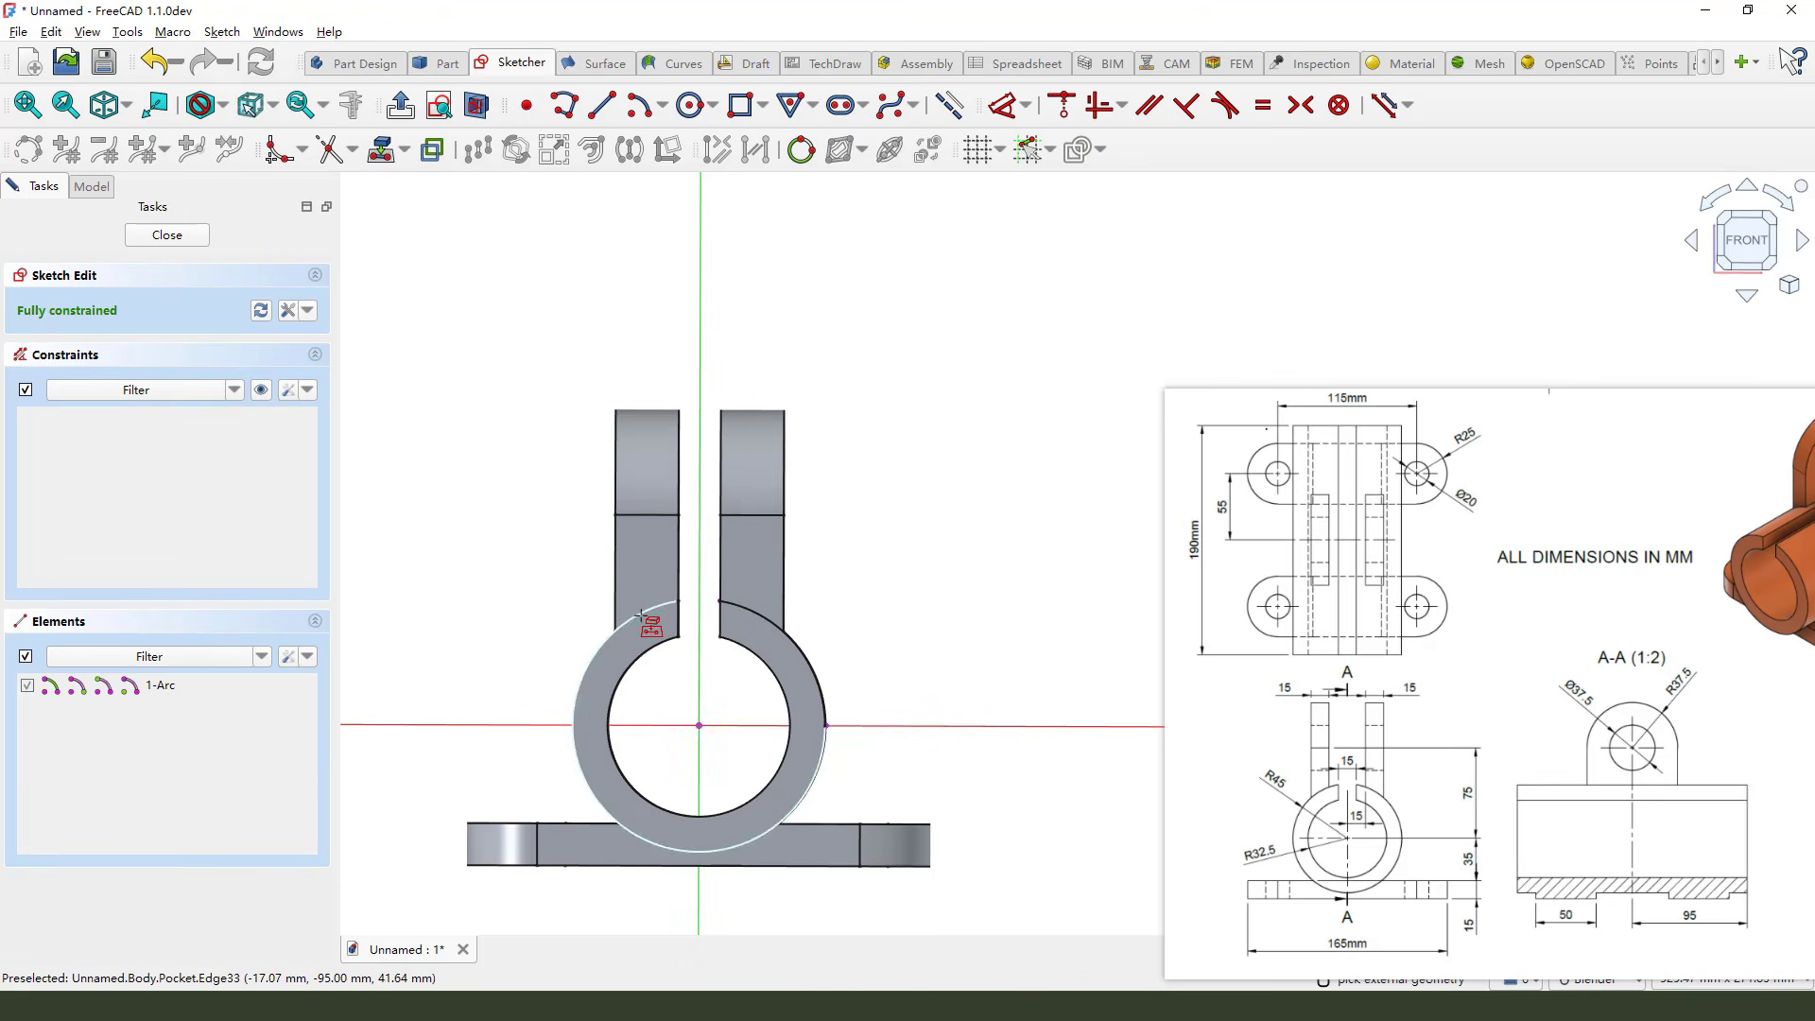
click(642, 615)
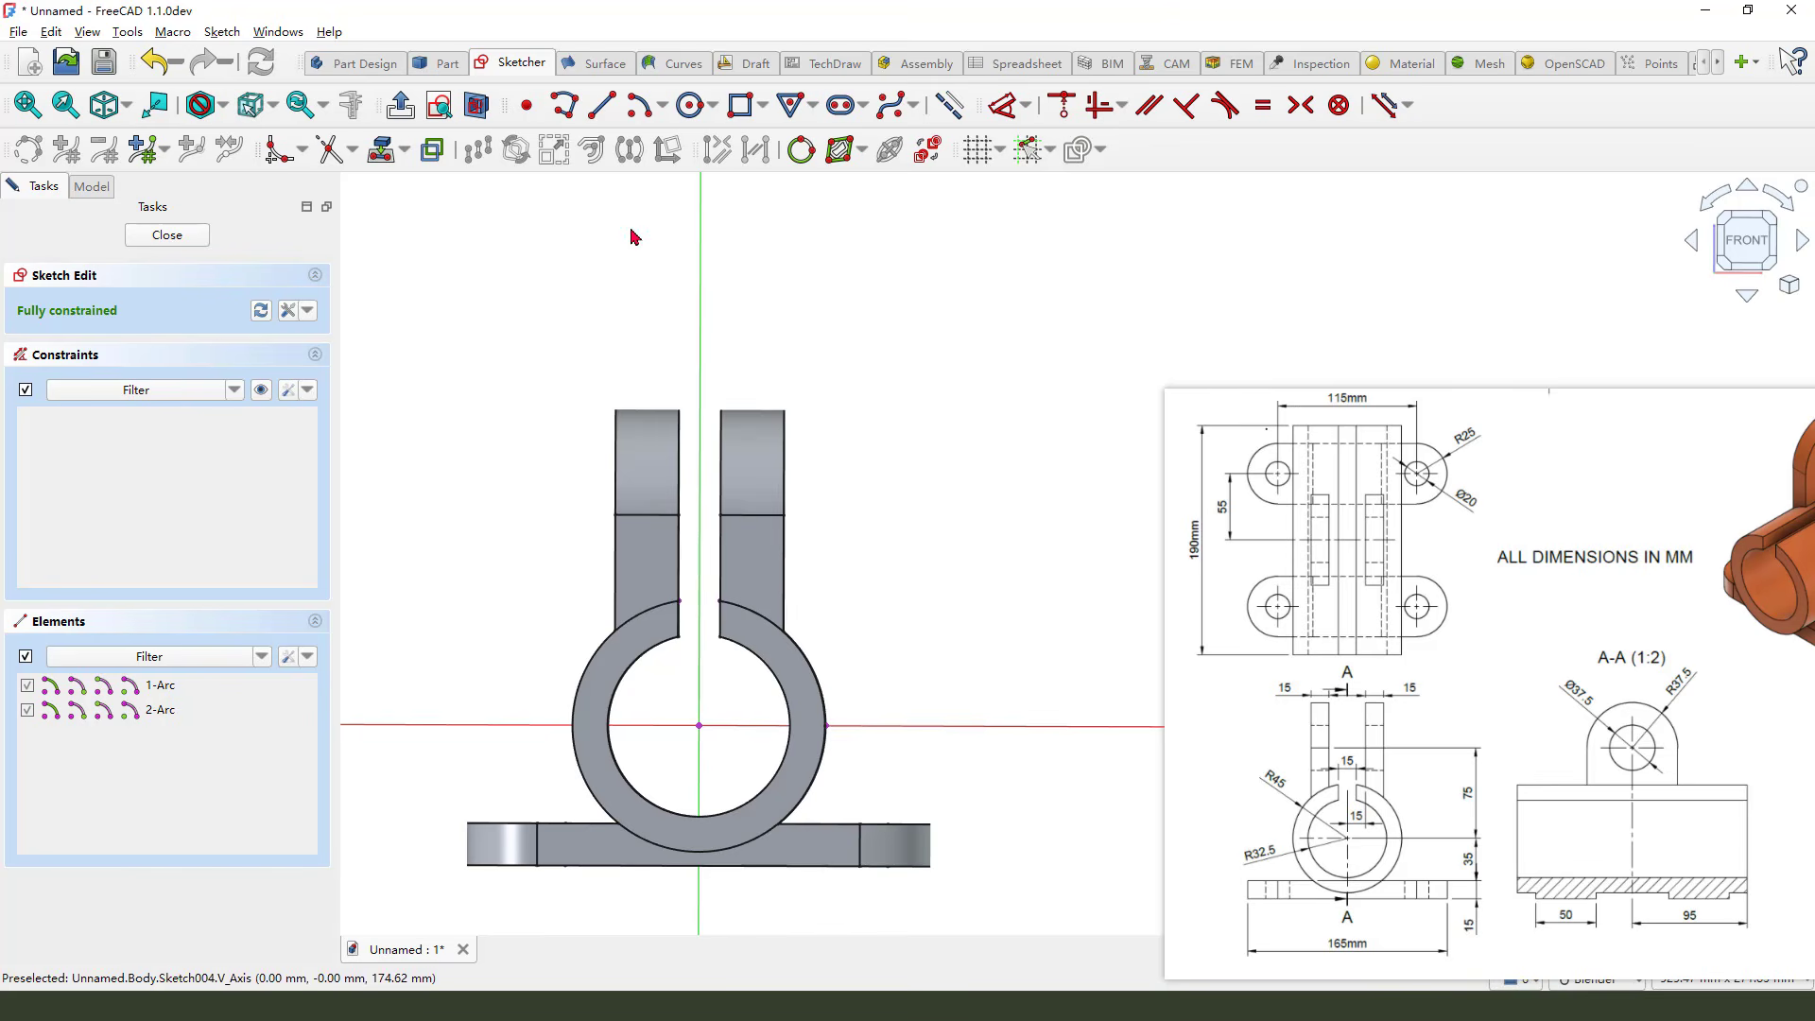
click(477, 105)
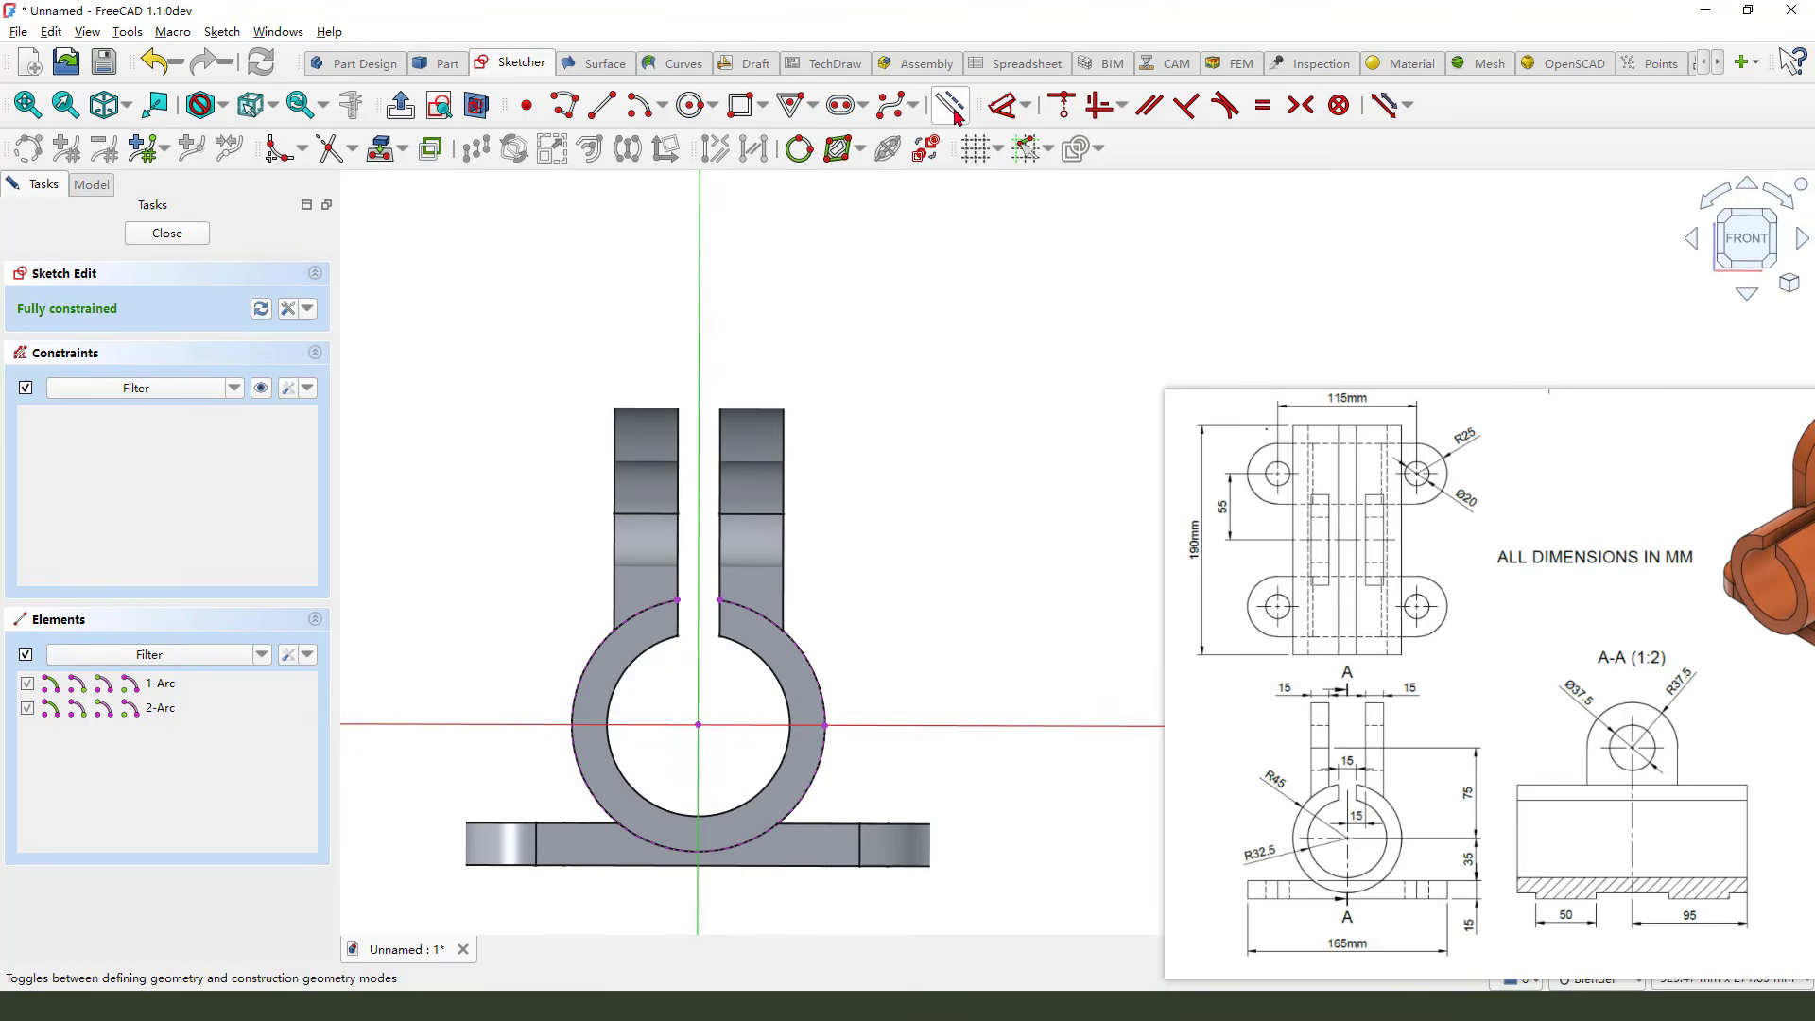
Draw a rectangle spanning from above the lugs down into the cylinder bore, about 122 mm tall
click(743, 107)
click(635, 309)
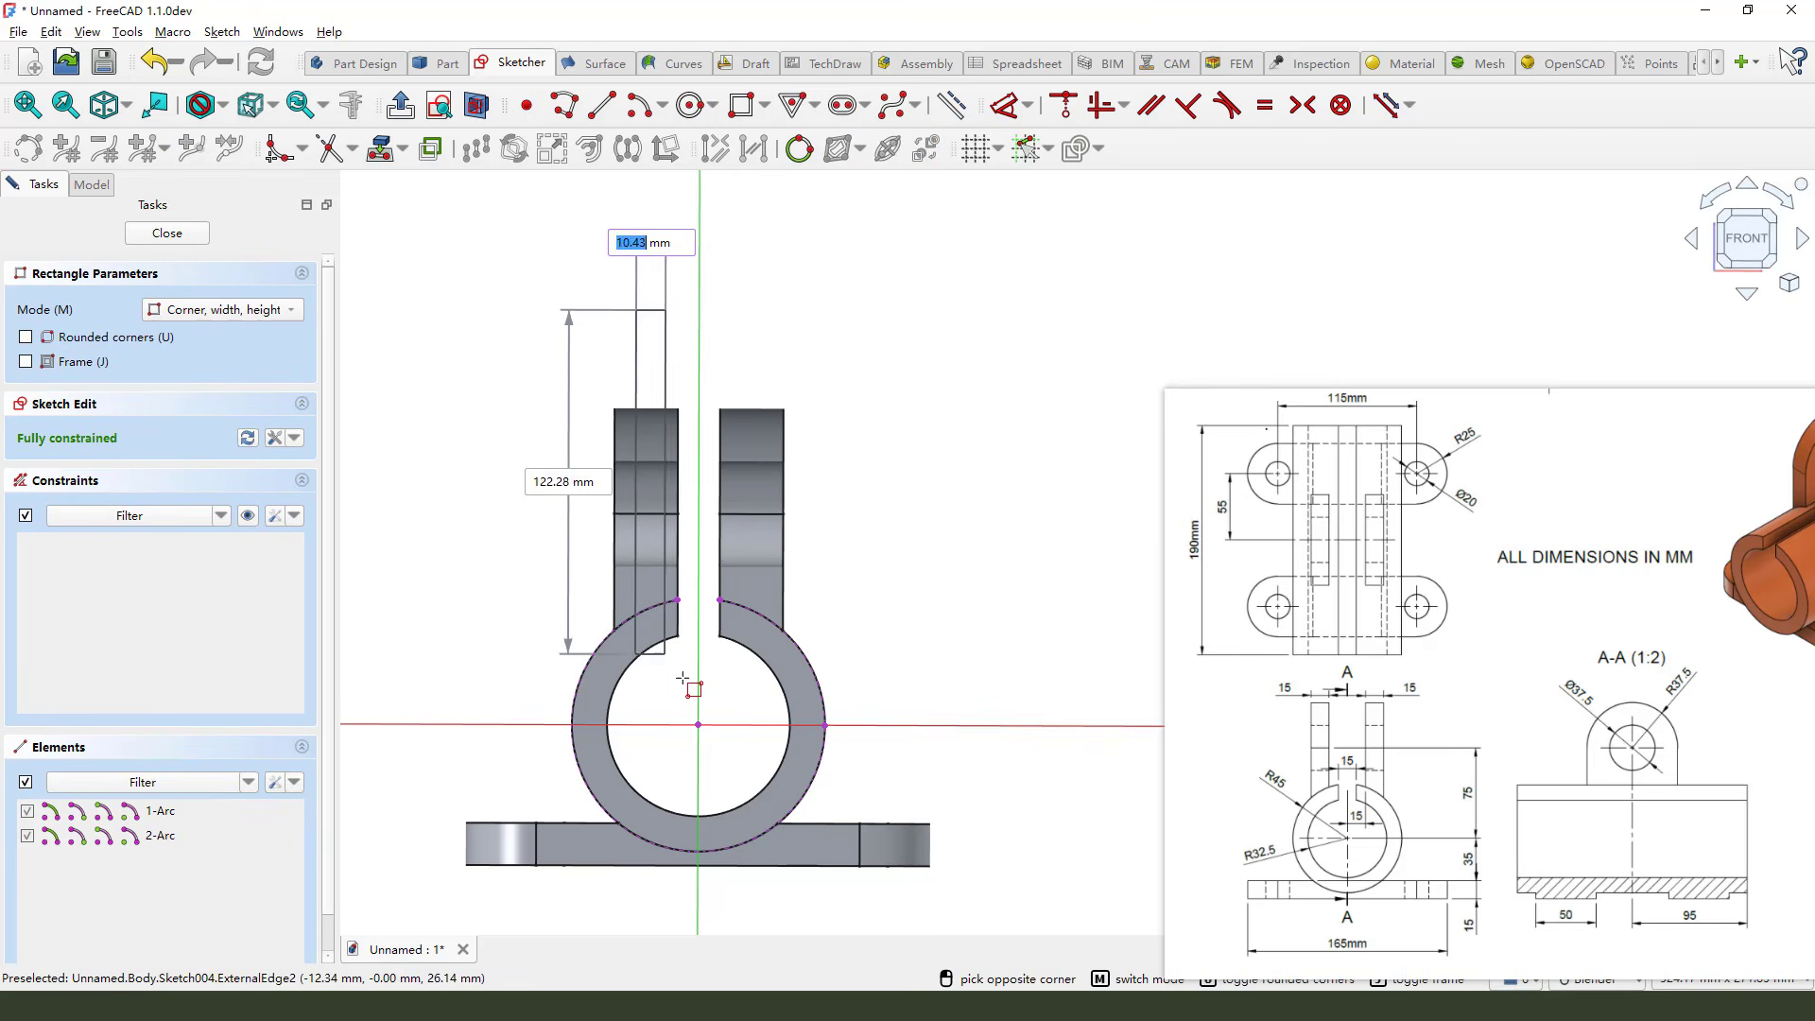
click(747, 701)
right_click(924, 474)
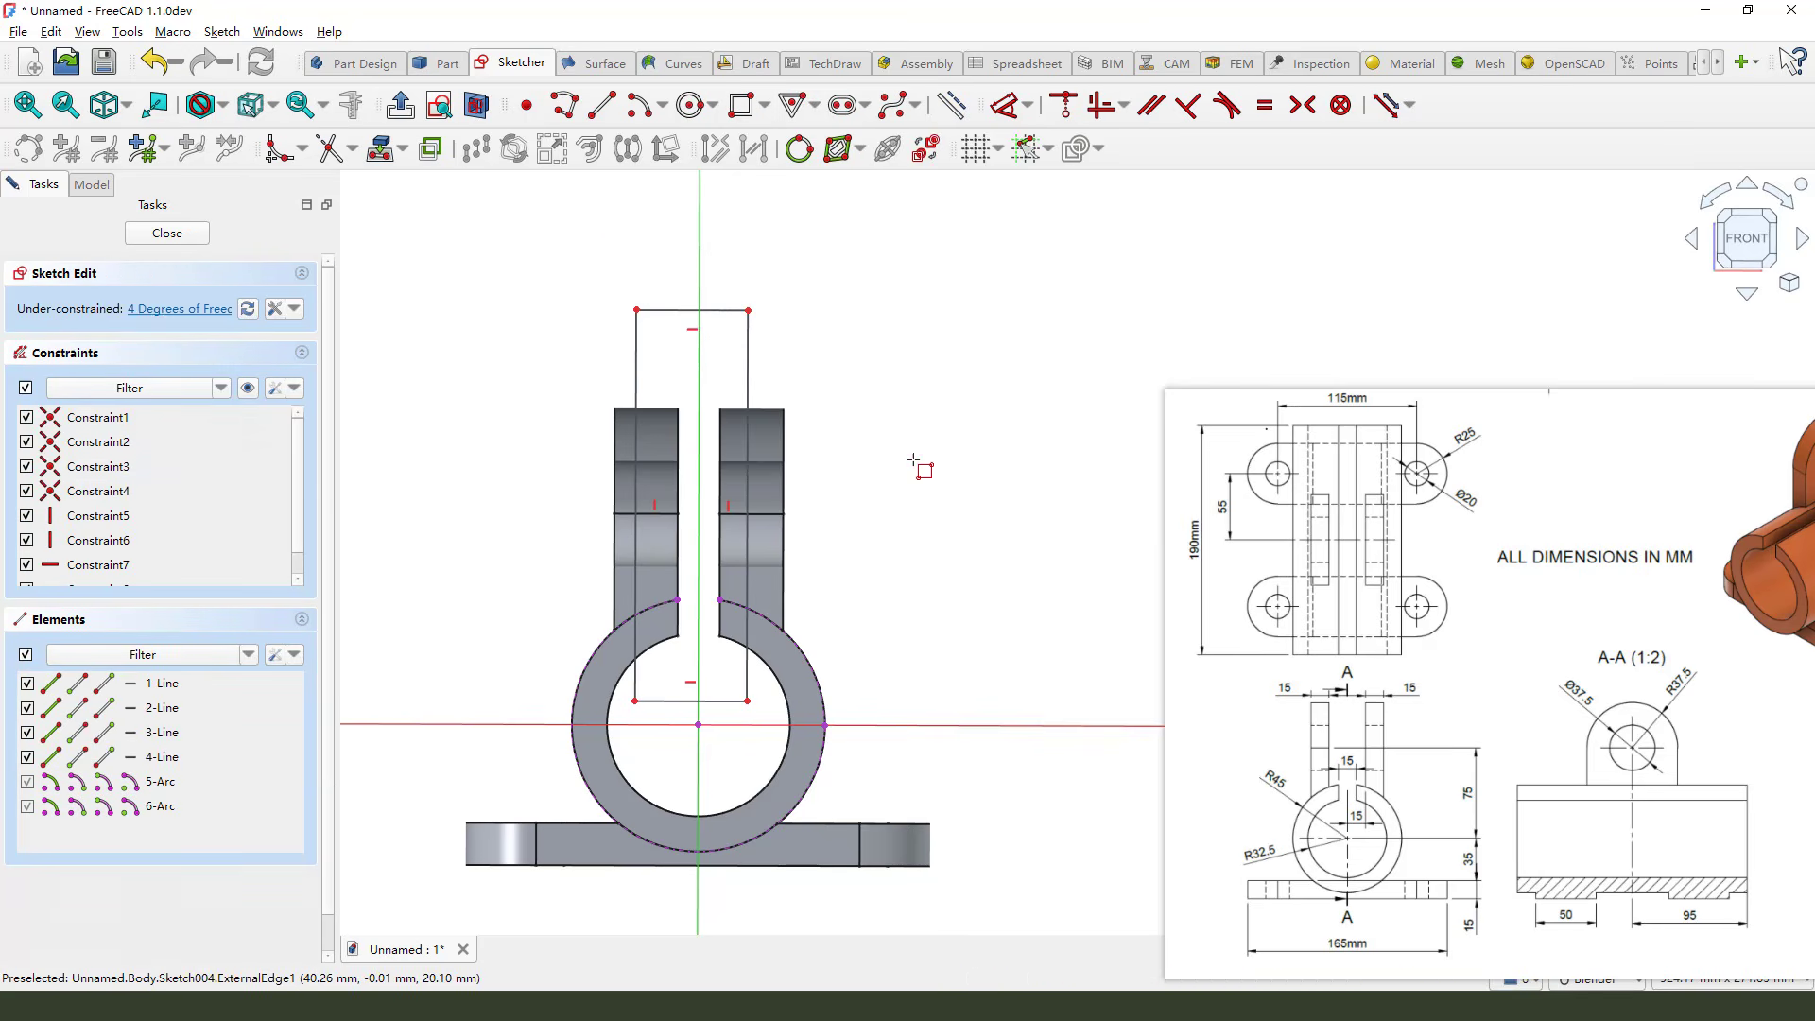
Make the rectangle's two vertical sides symmetric about the vertical axis
click(748, 327)
click(636, 327)
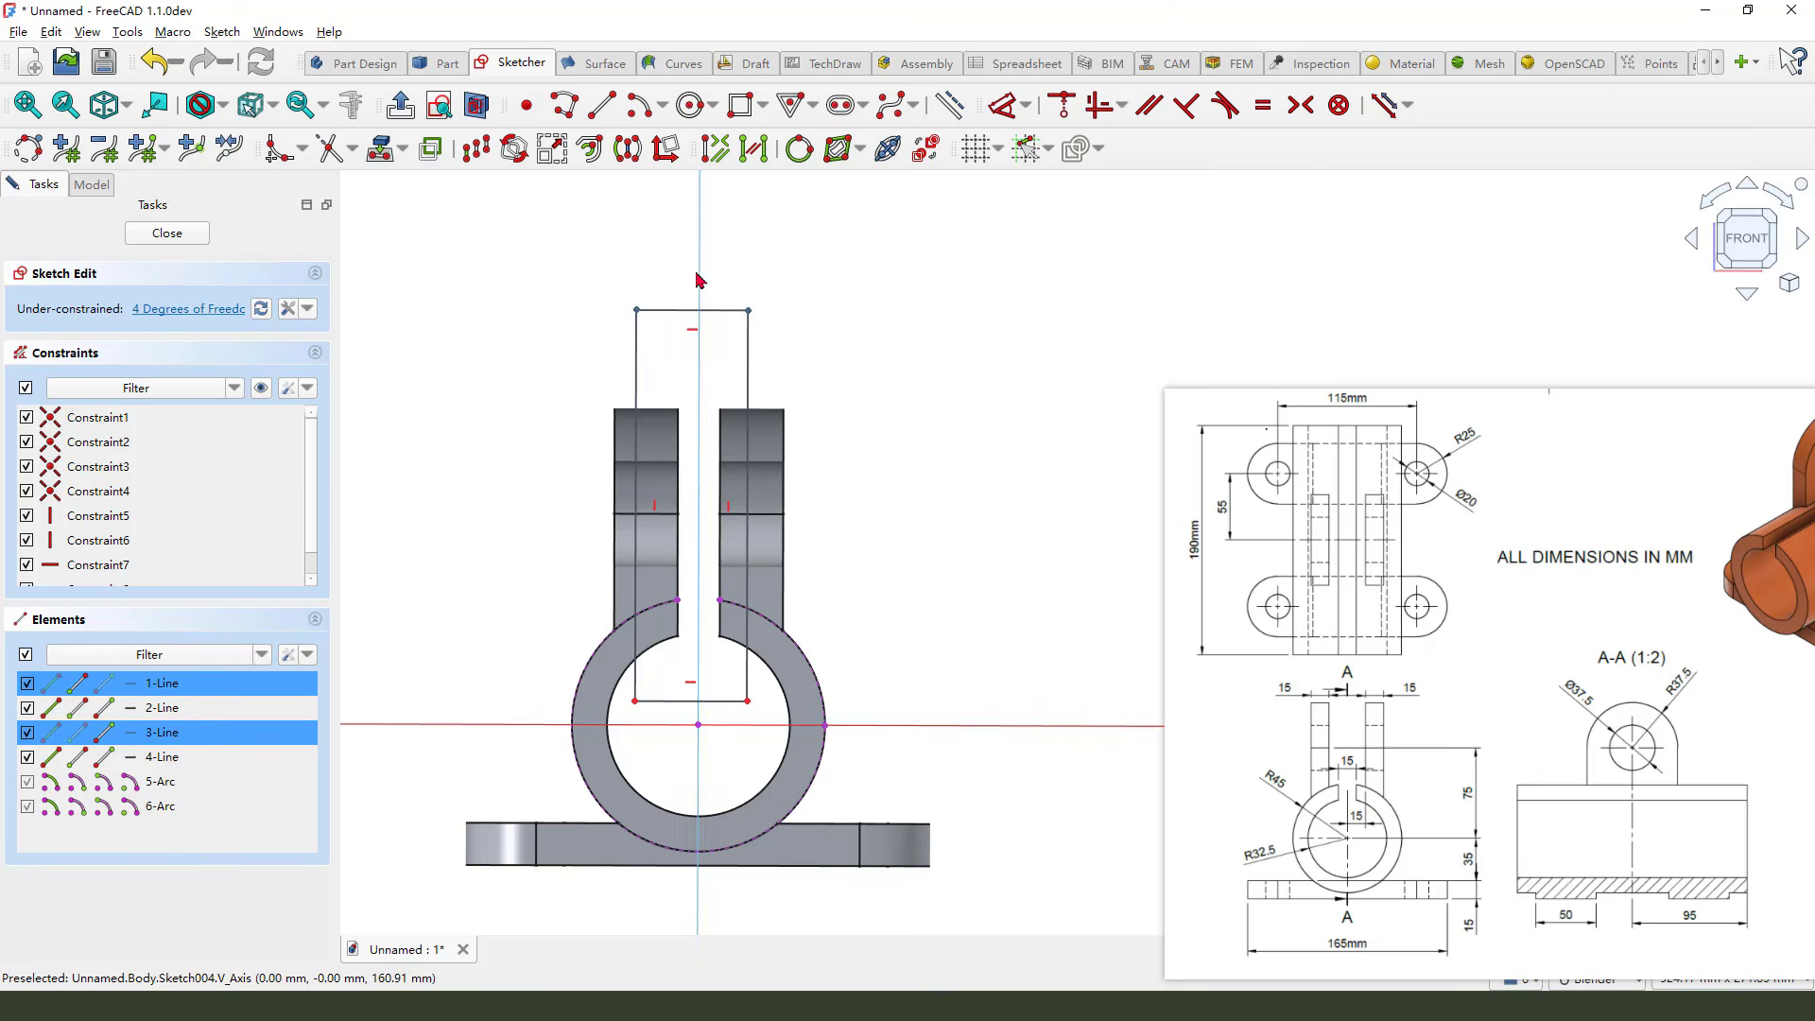
click(1300, 105)
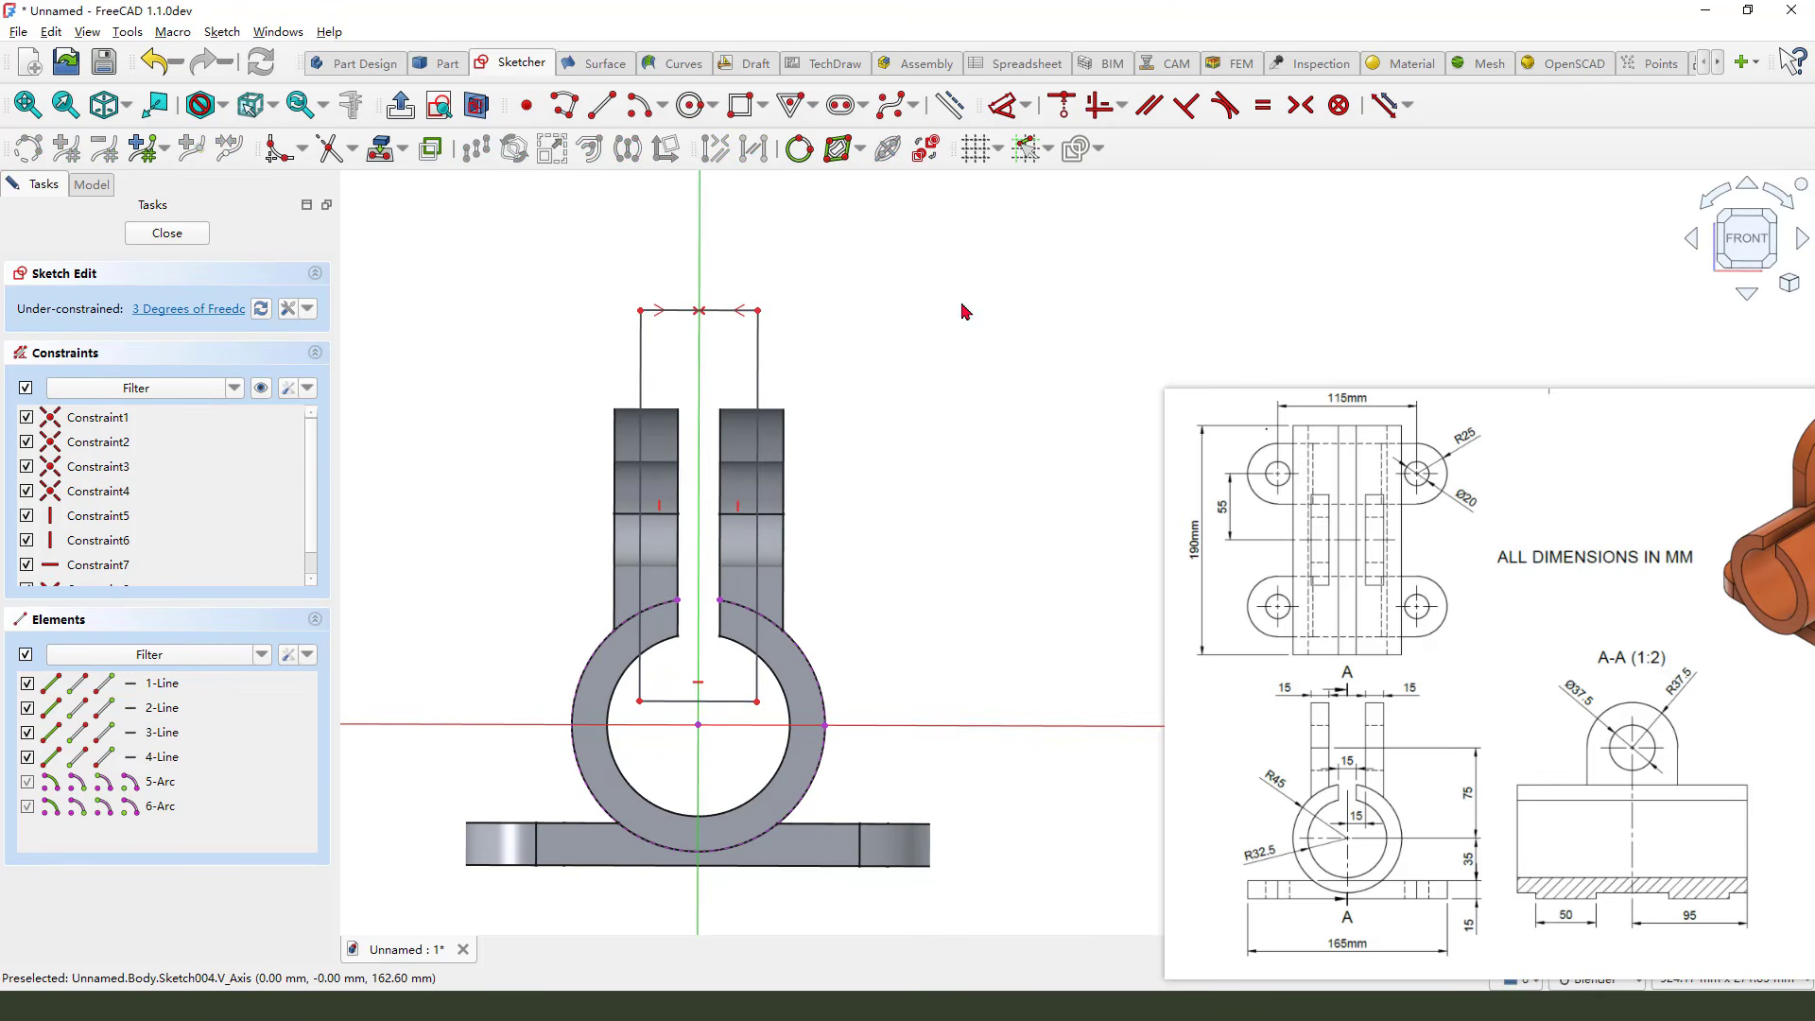
Draw a centre arc at the origin crossing the top of the cylinder between the lugs
click(639, 105)
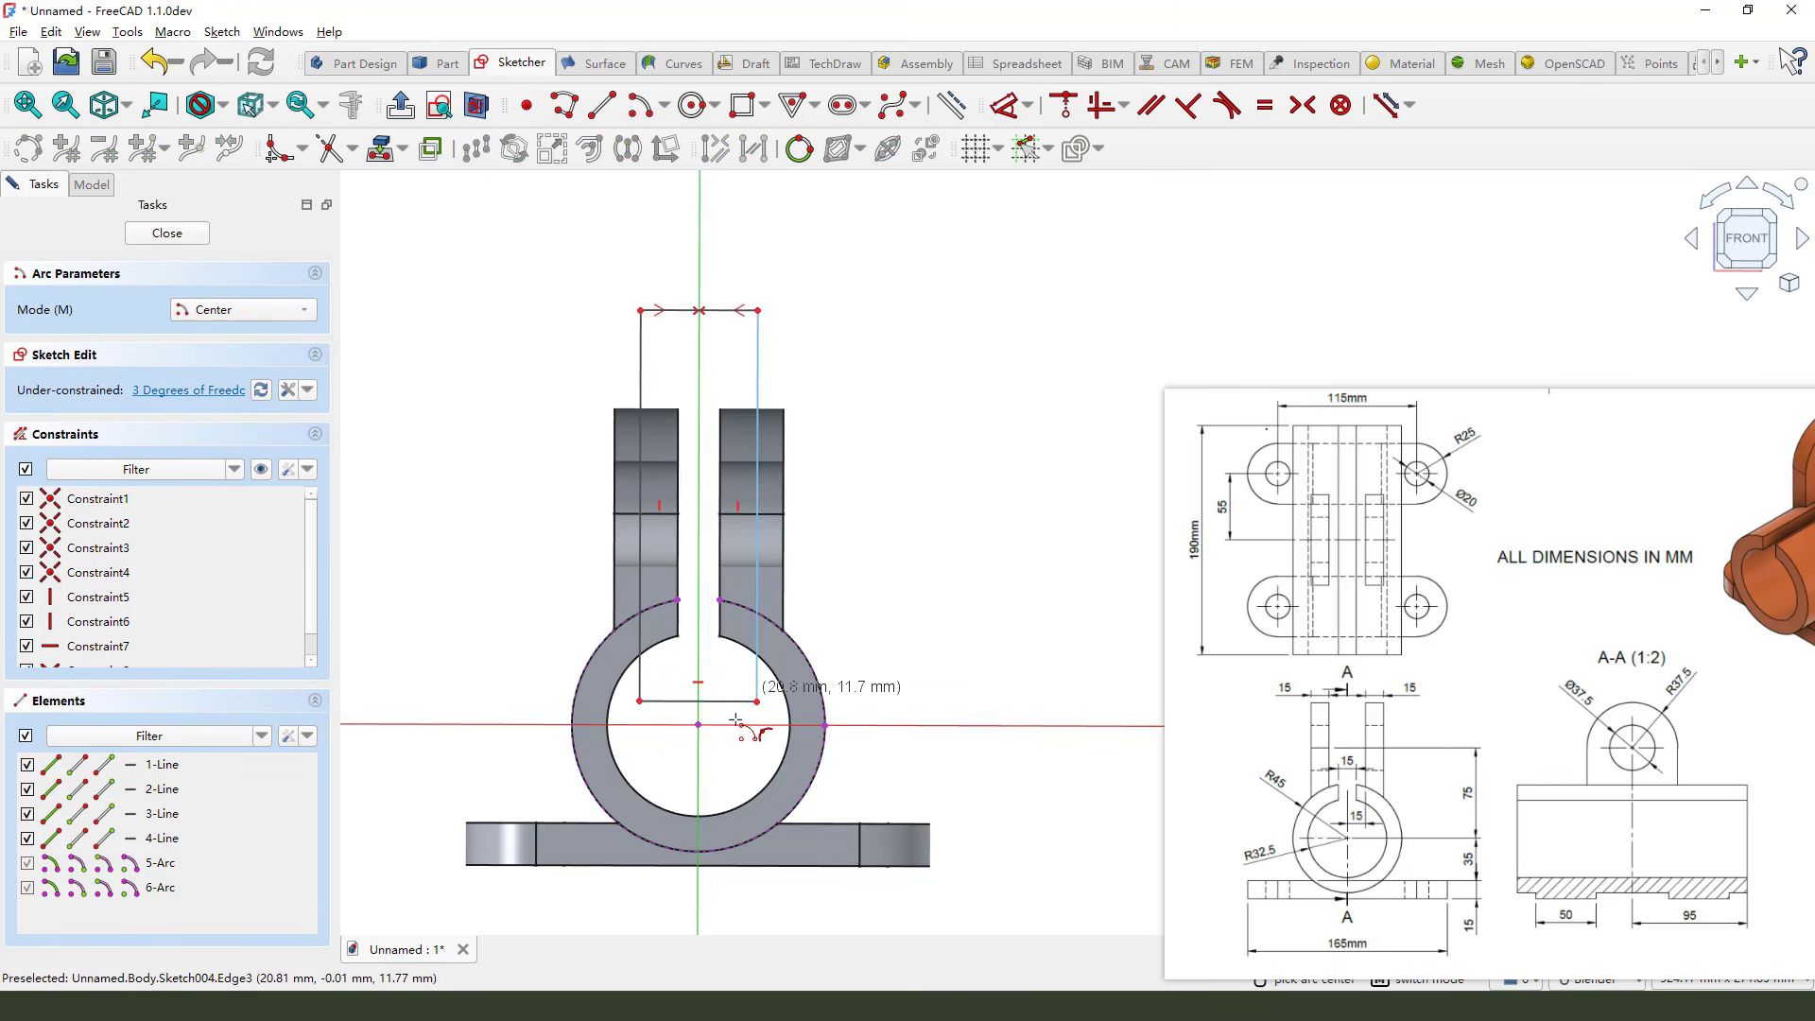
click(700, 724)
click(594, 635)
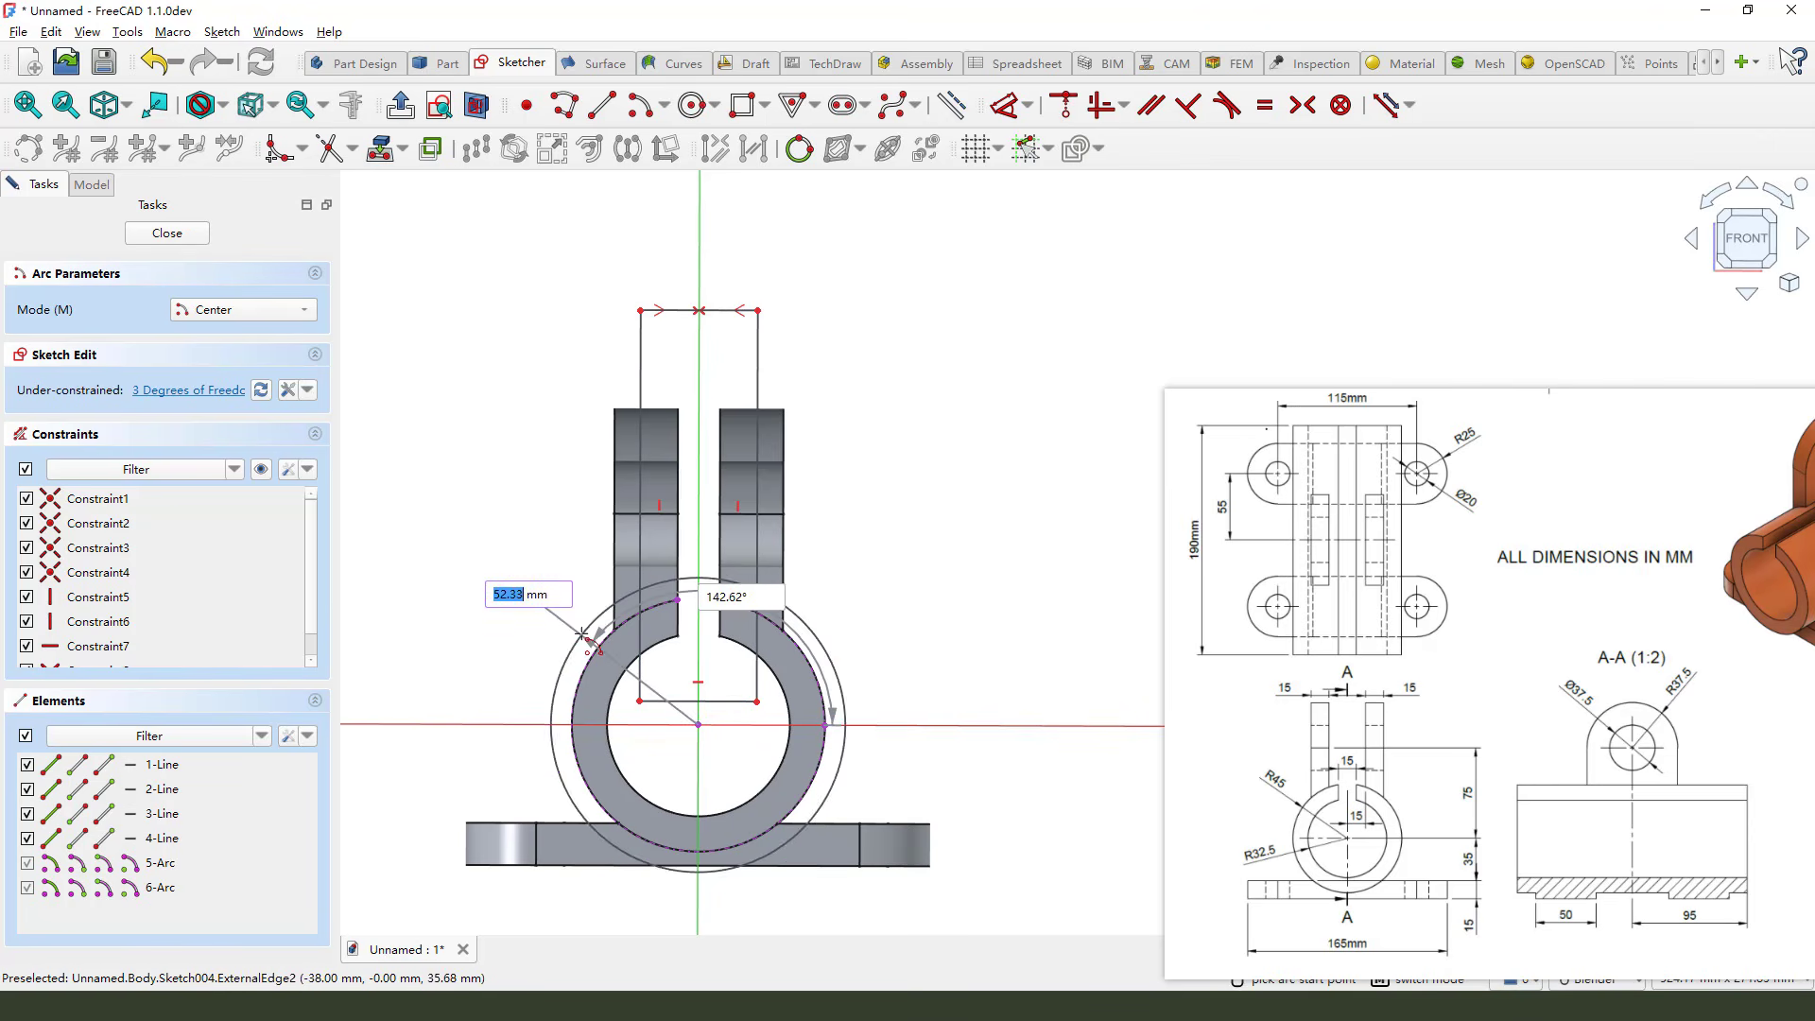
click(852, 601)
Constrain the new arc equal to the projected outer arc
scroll(724, 652, up, 2)
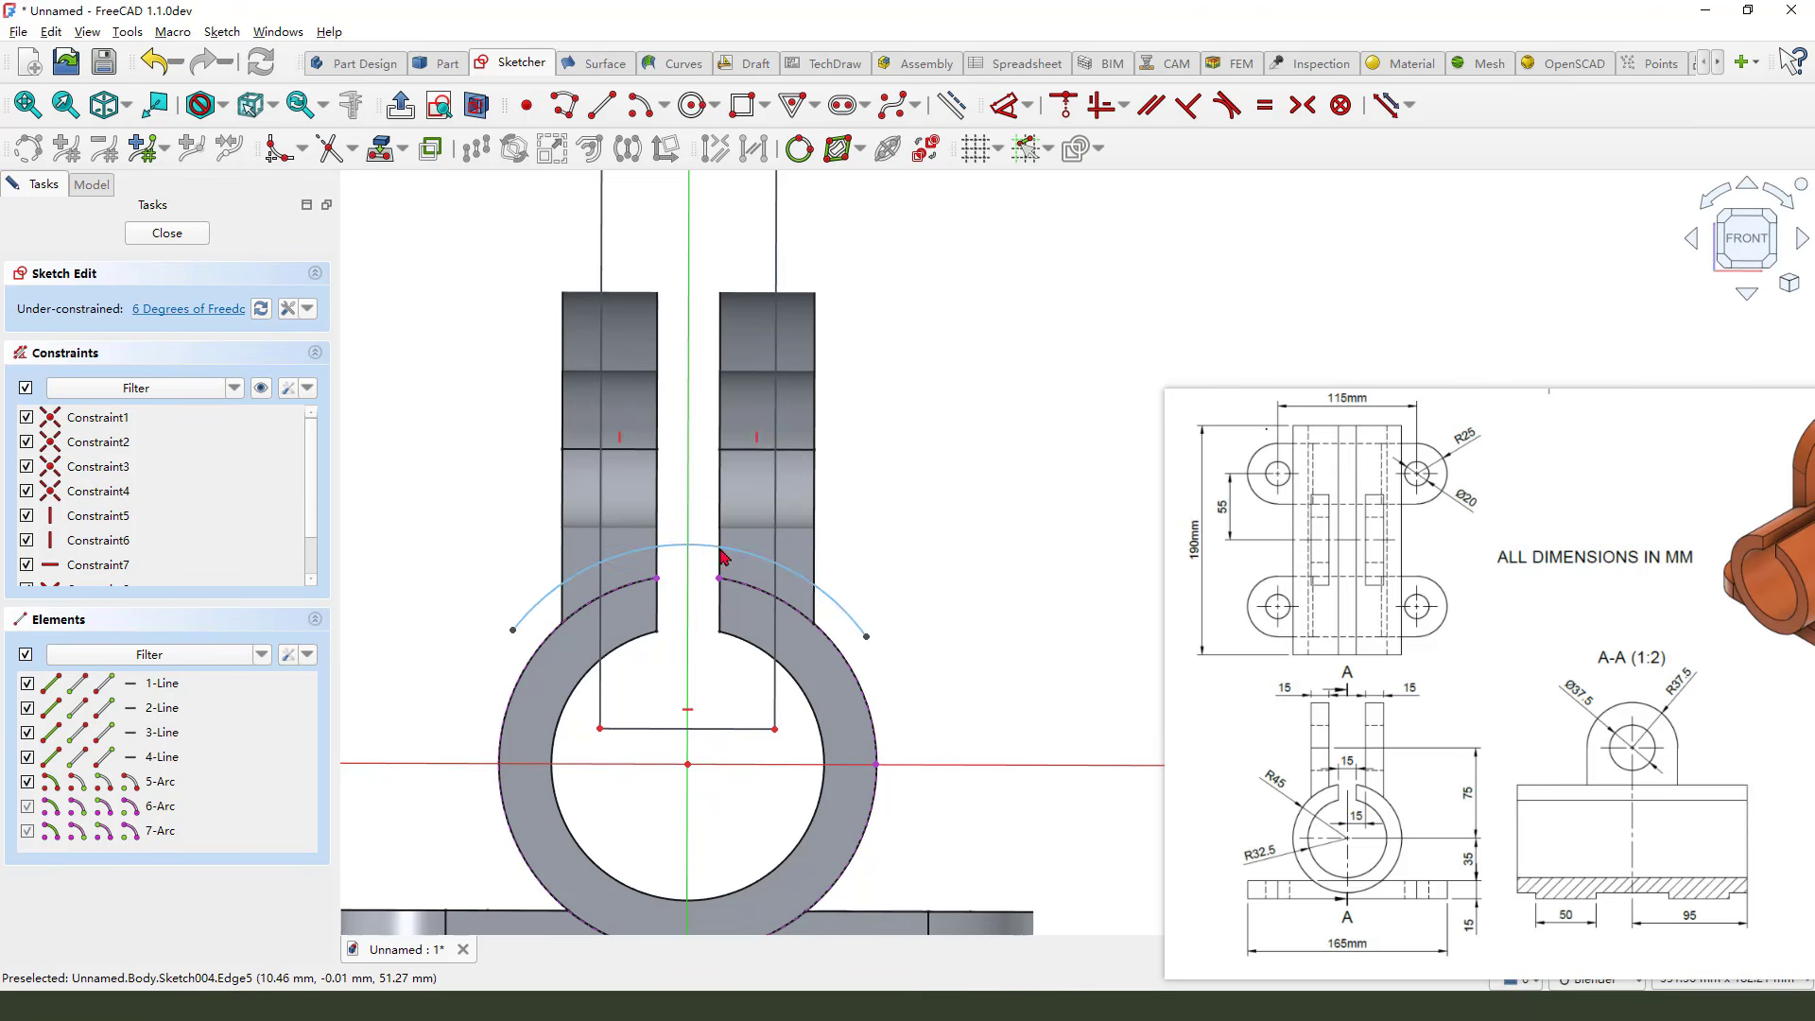
click(664, 553)
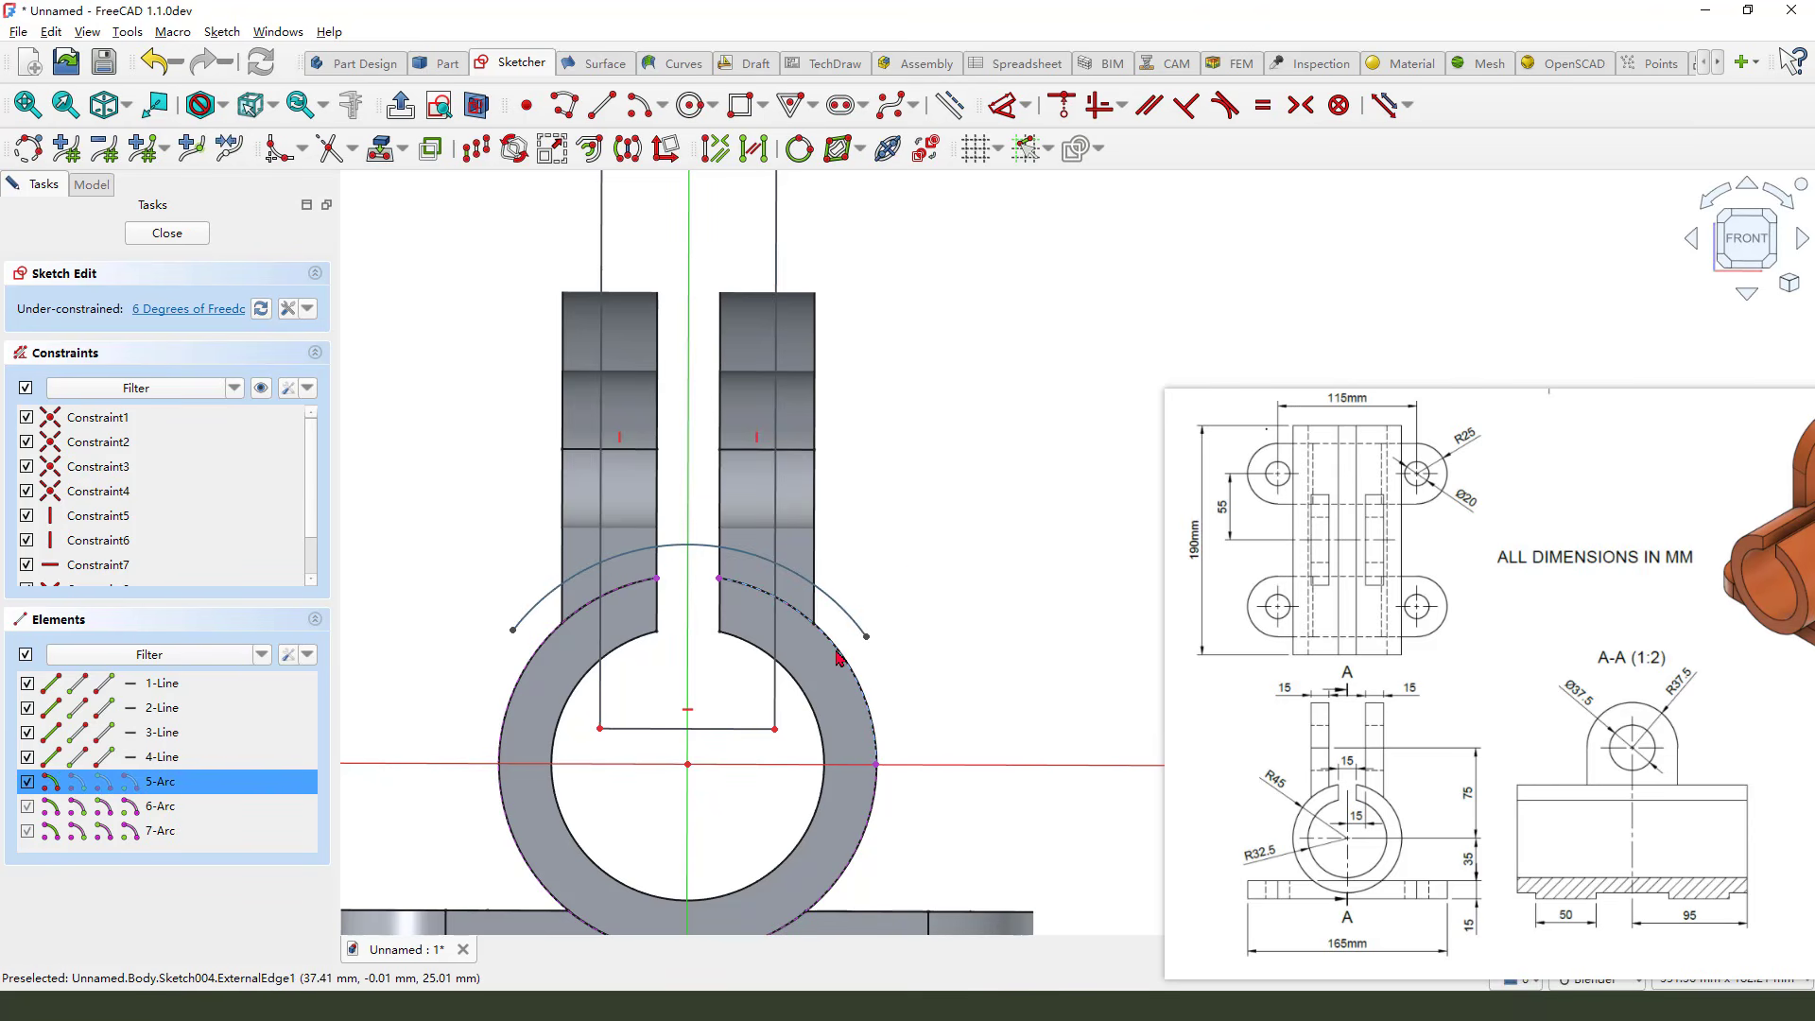
click(1262, 105)
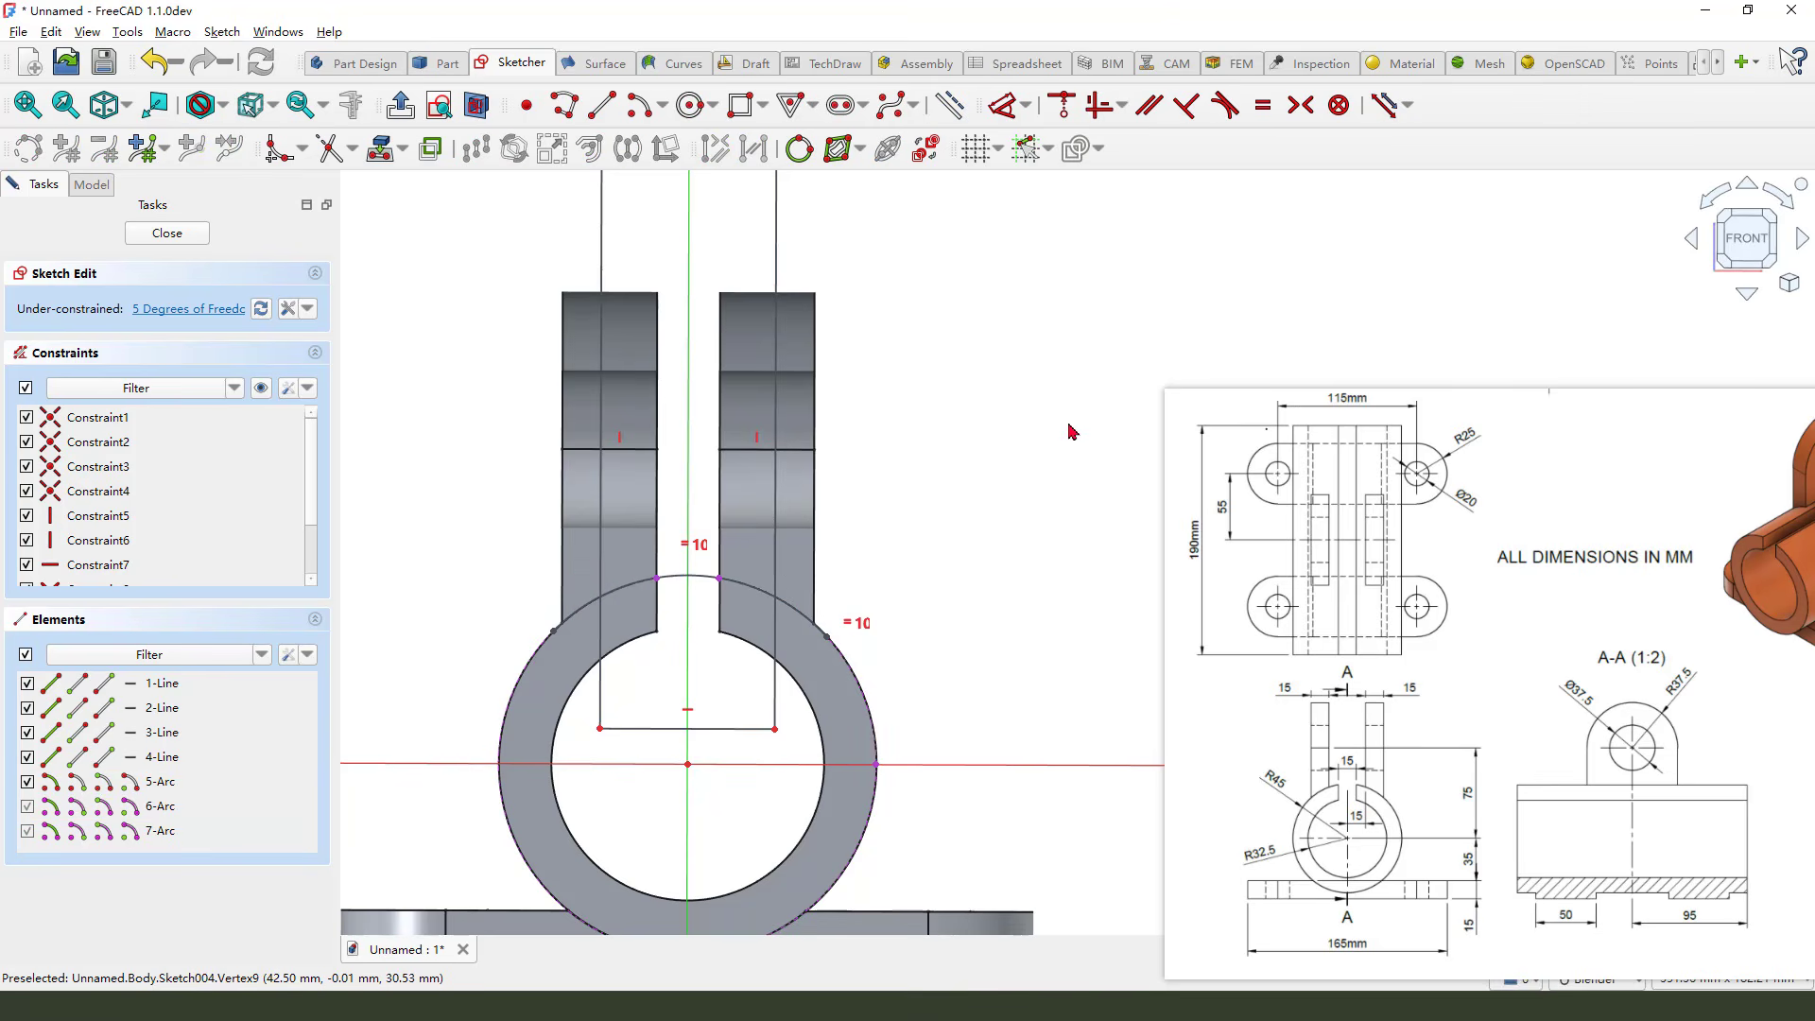
Trim the rectangle's bottom edge, the side lines below the arc, and the arc's outer ends
click(331, 148)
click(743, 730)
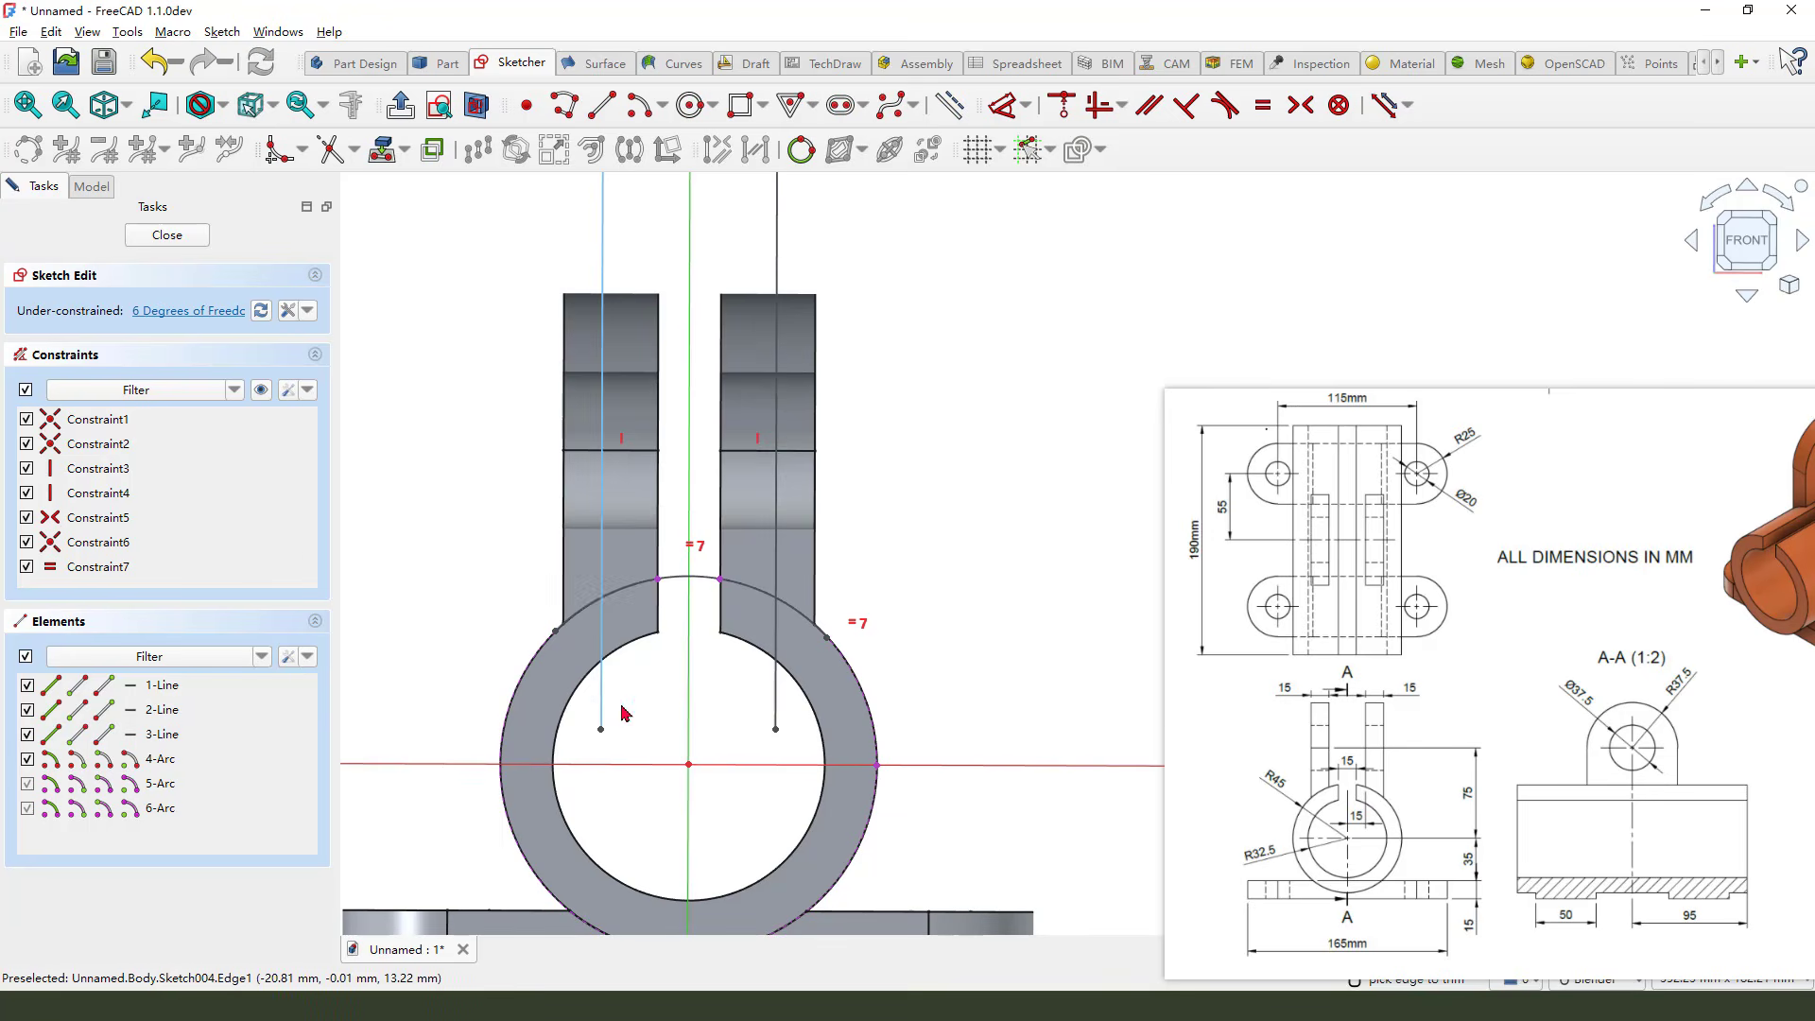
click(601, 705)
click(776, 700)
scroll(806, 643, up, 2)
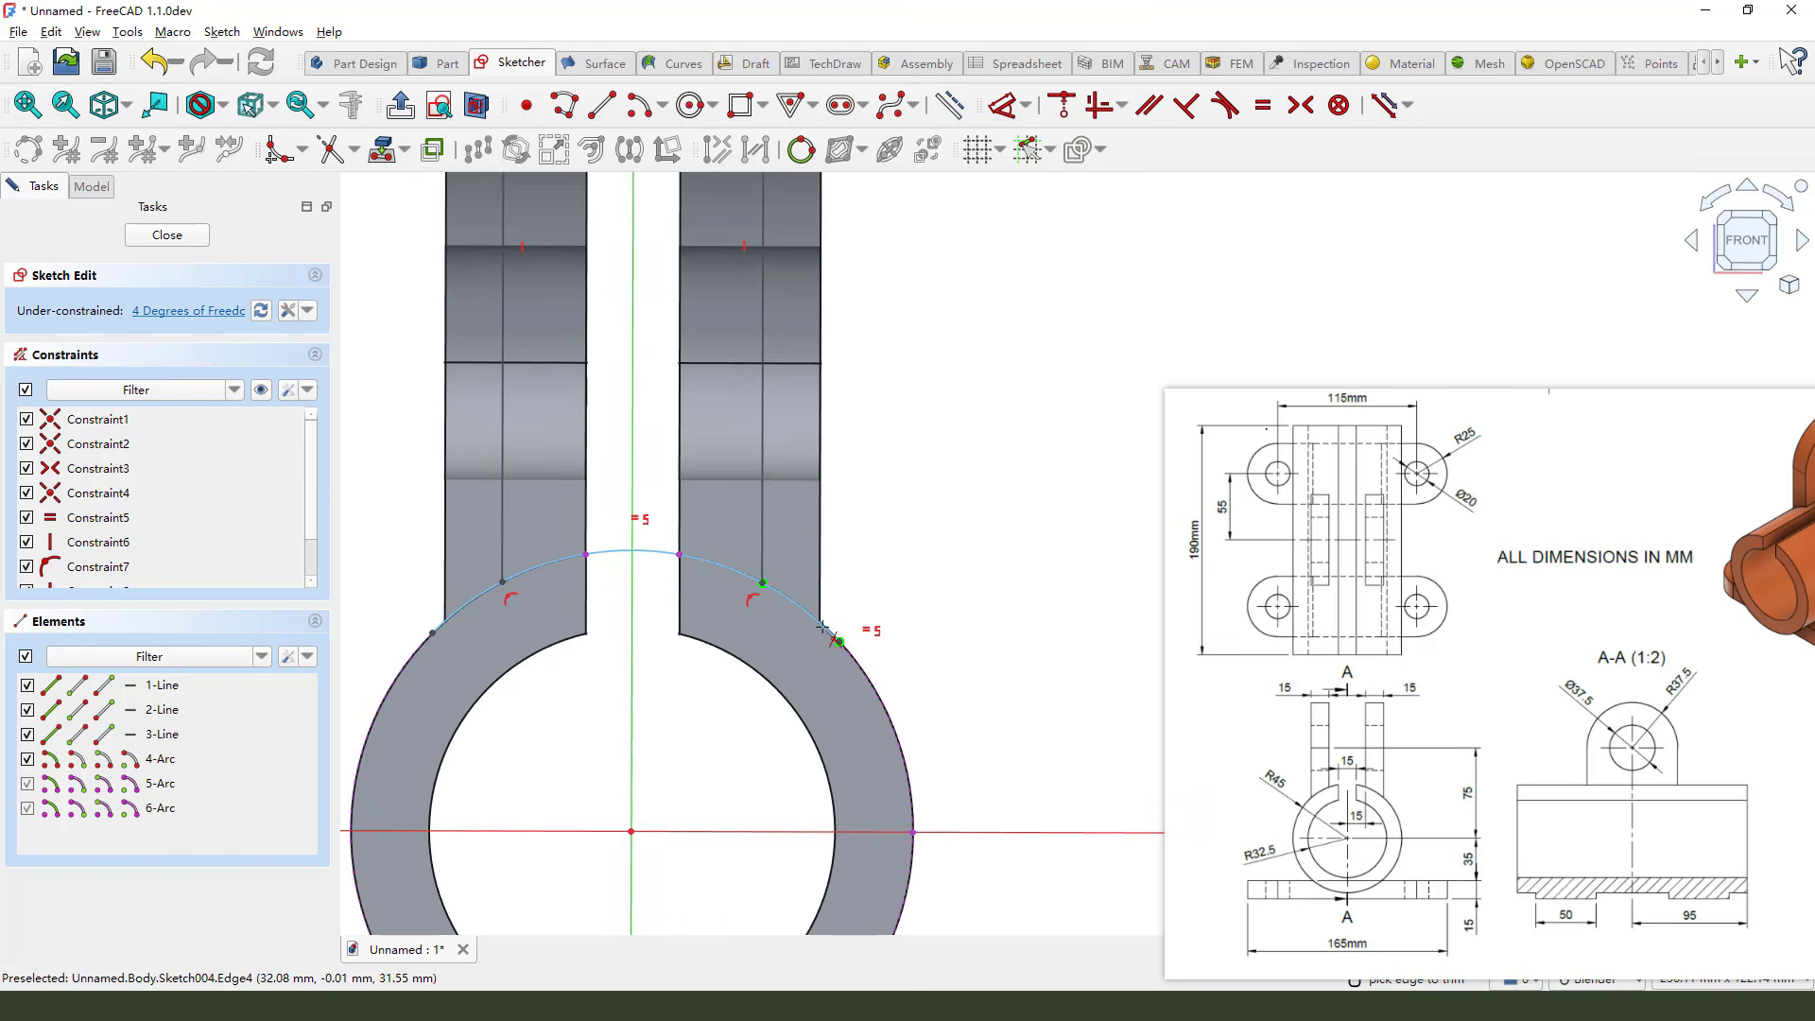
click(825, 627)
click(479, 602)
scroll(527, 680, down, 2)
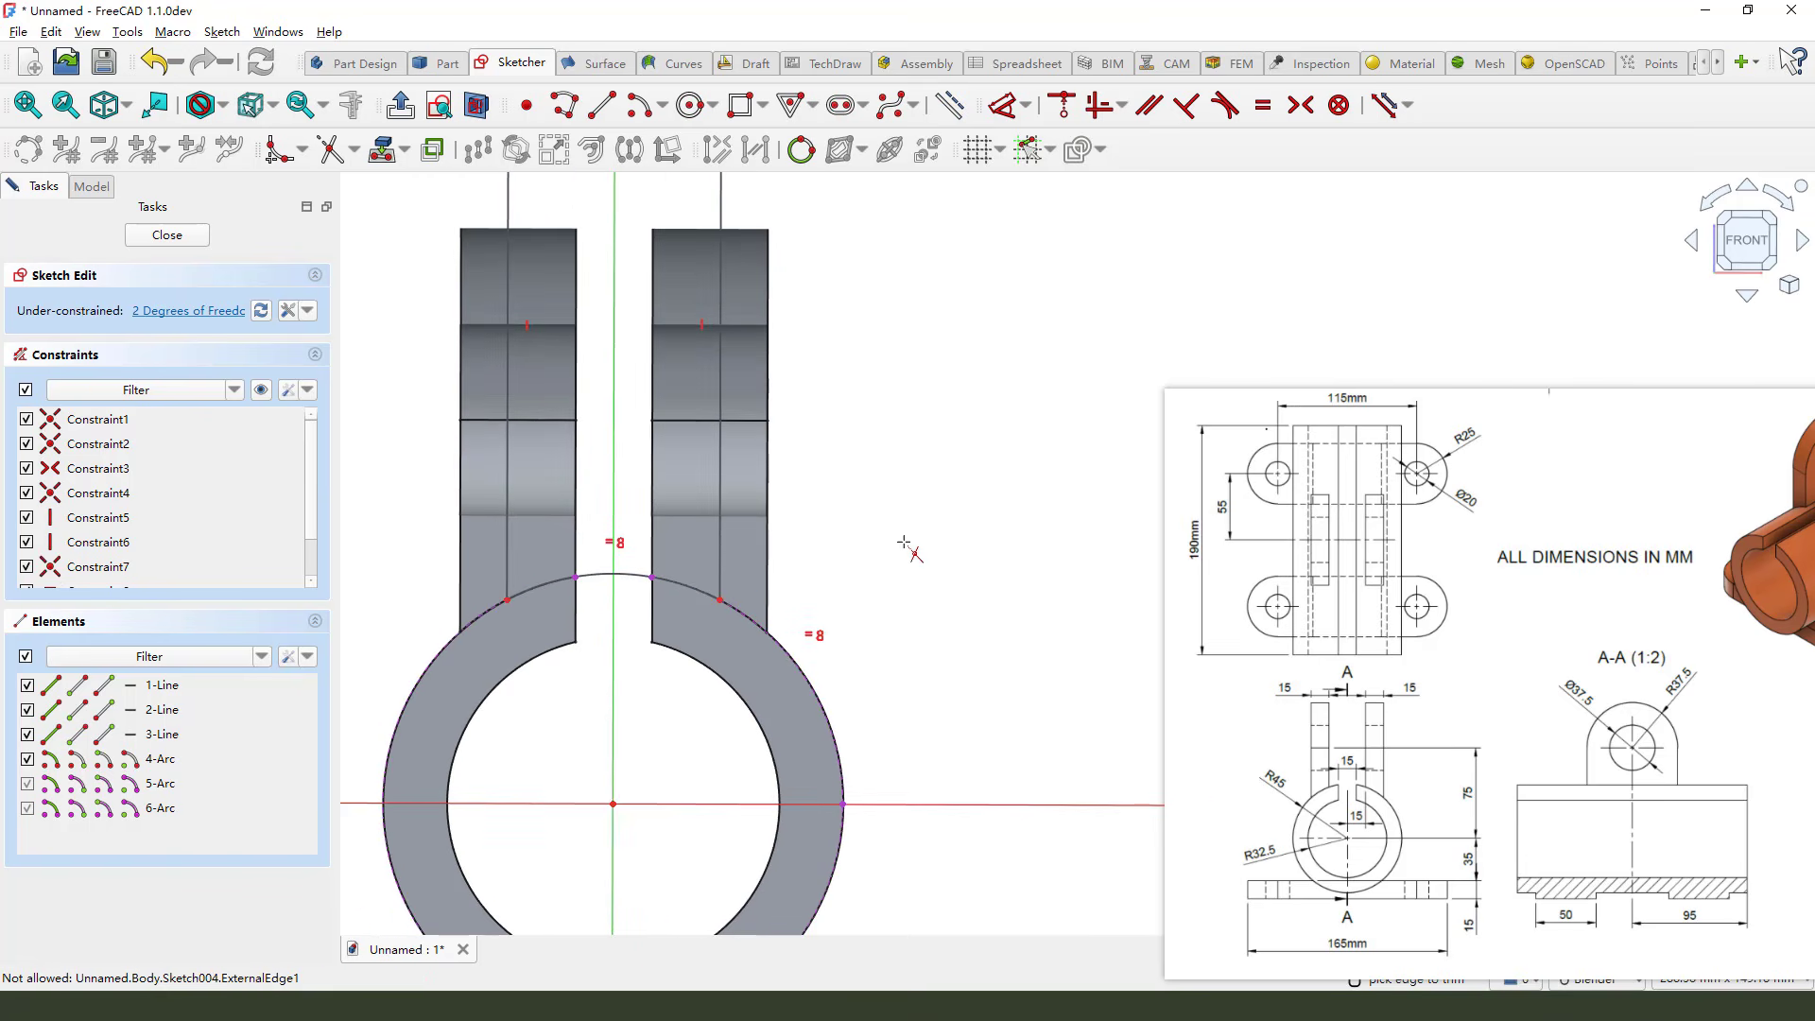
right_click(837, 572)
scroll(719, 560, down, 2)
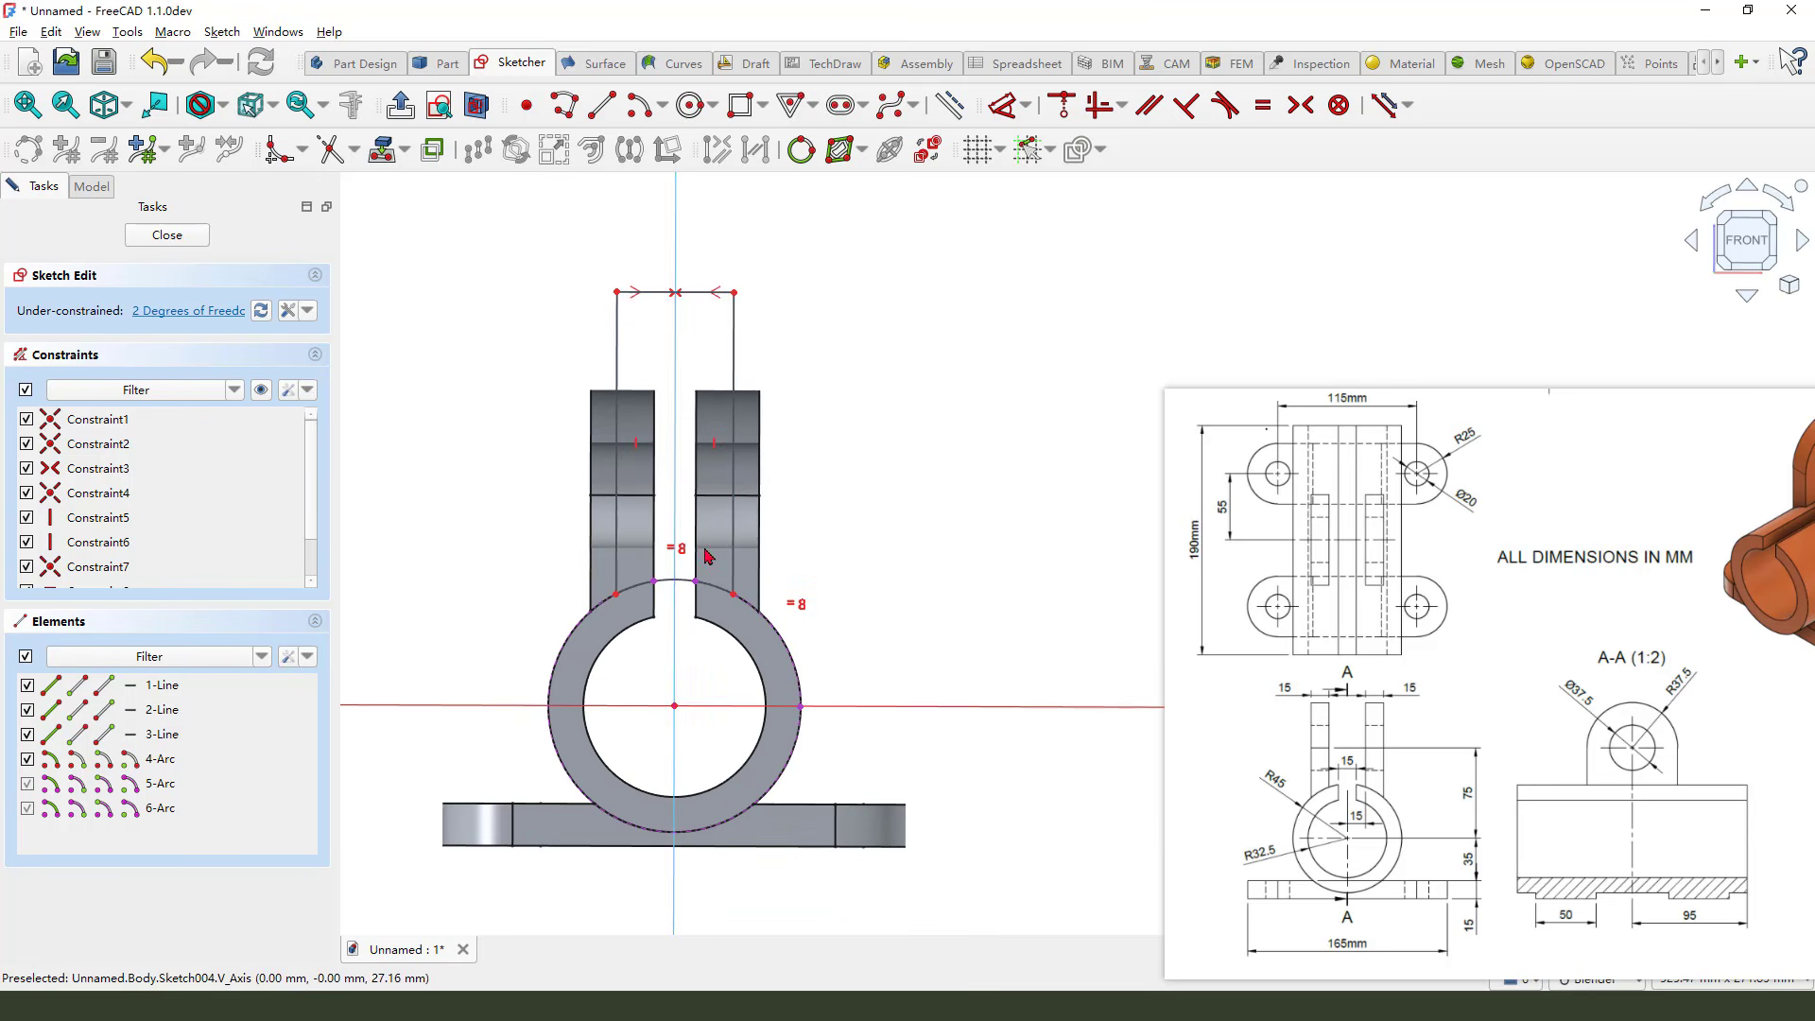
Set the rectangle's top edge width to 30 mm
click(1002, 105)
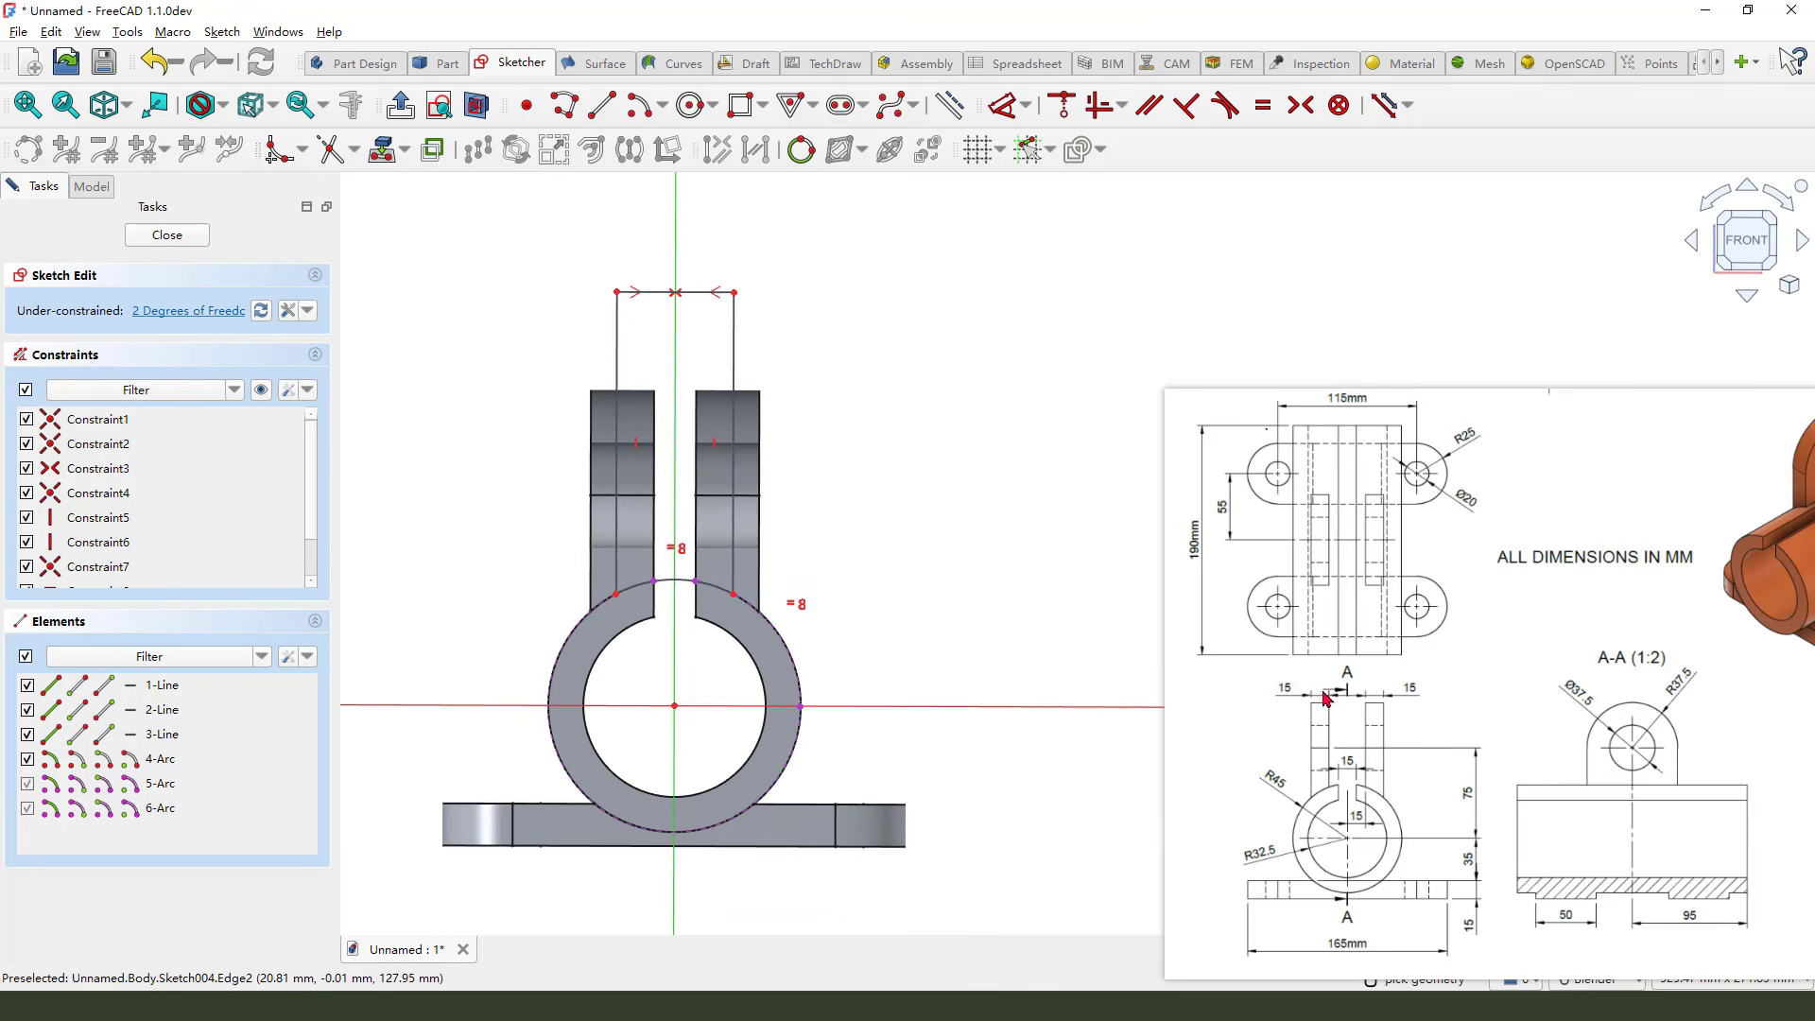
click(709, 307)
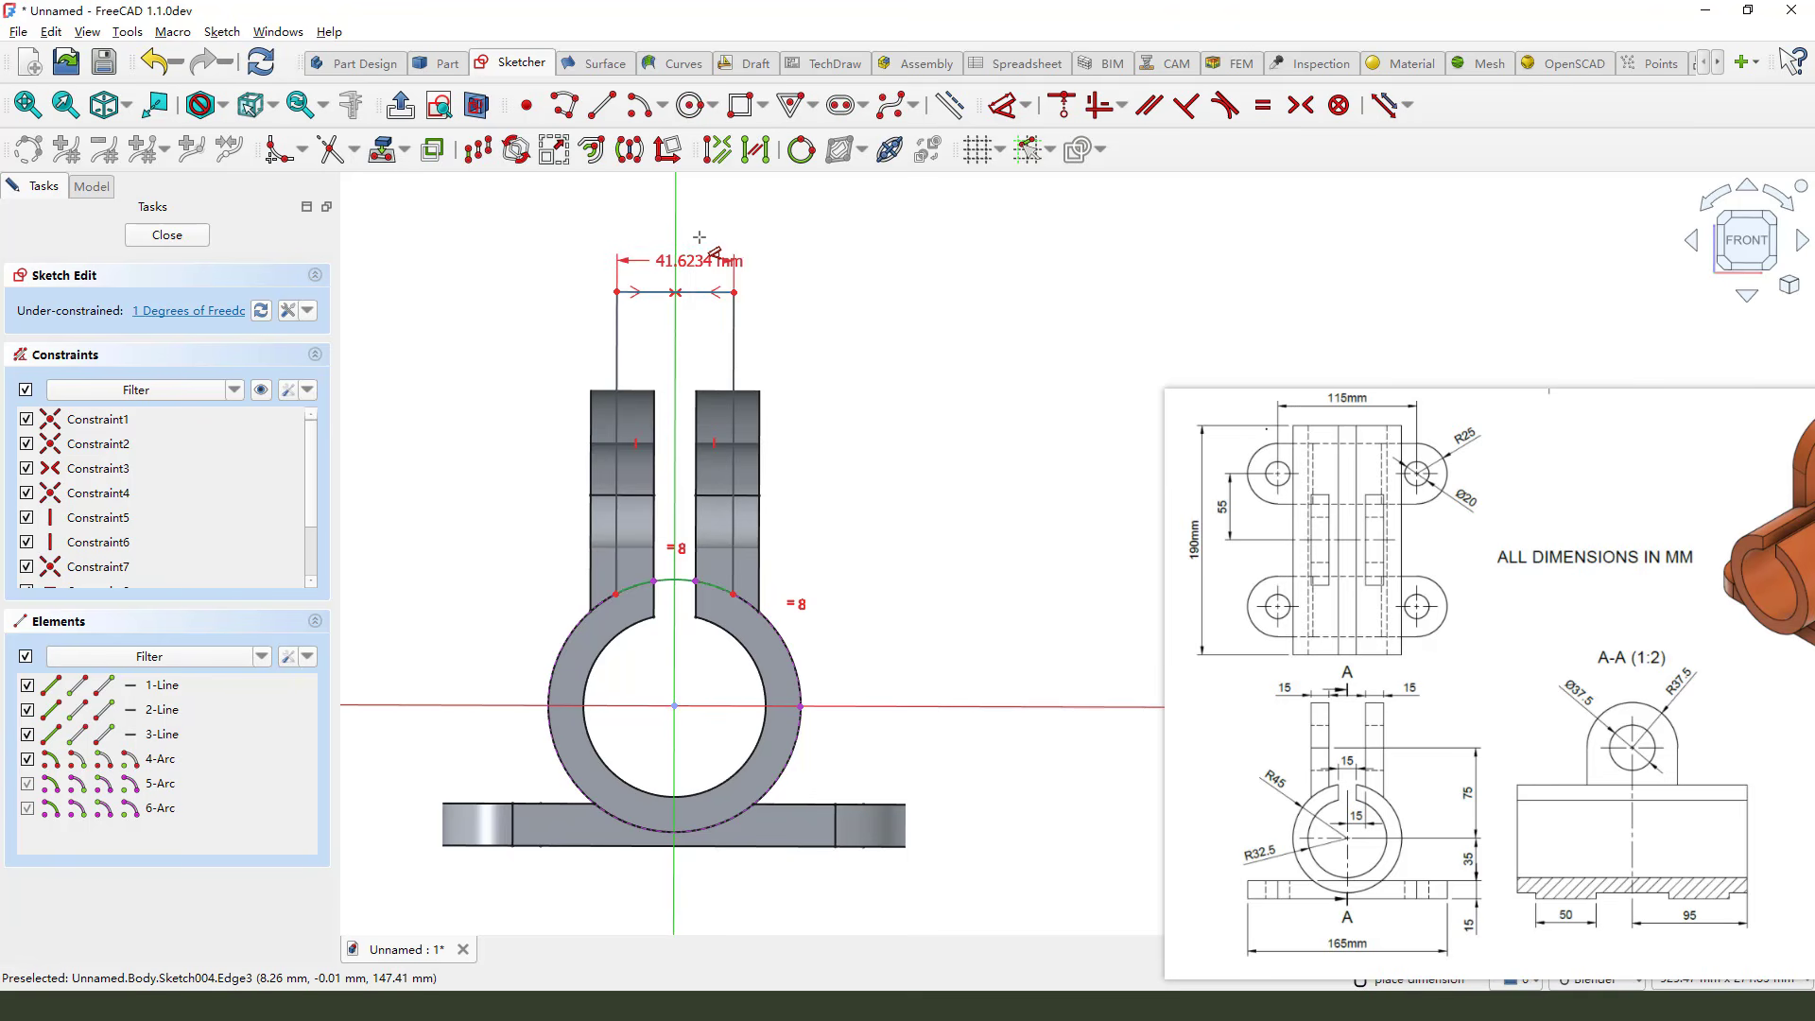
click(688, 260)
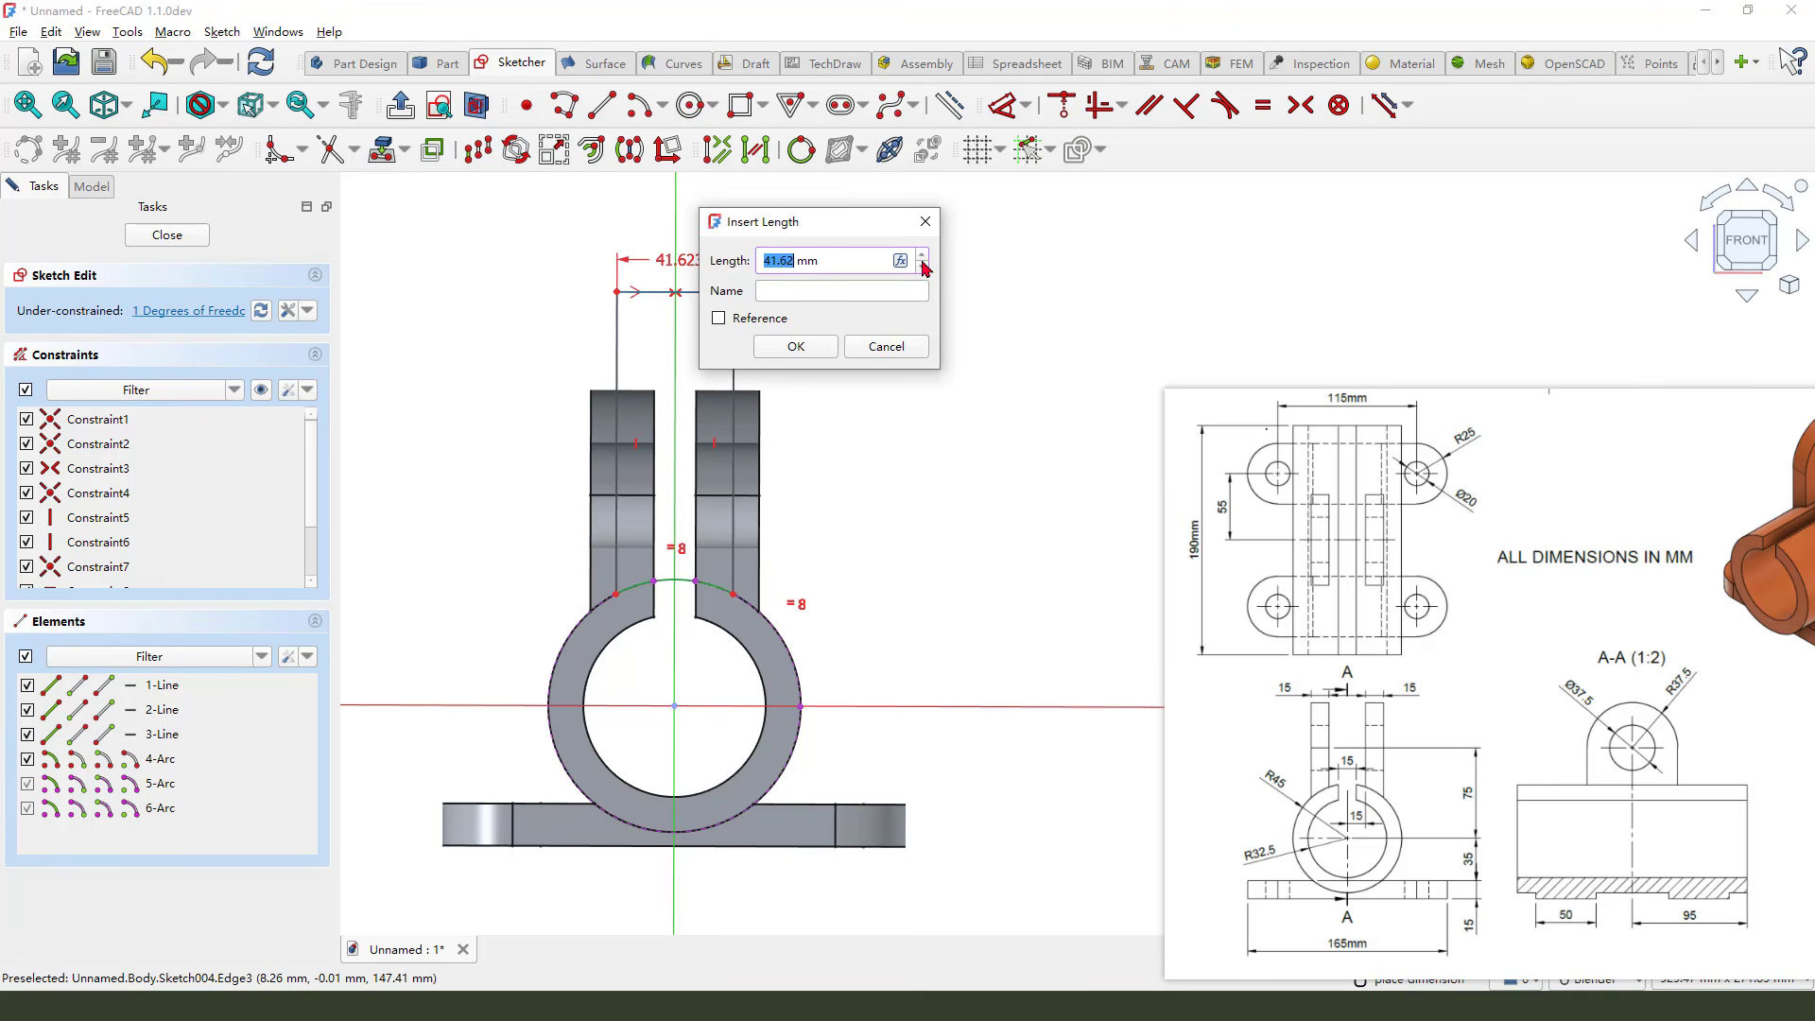
text(30)
click(796, 346)
Dimension the length of the right side line and close the sketch
click(717, 364)
click(925, 342)
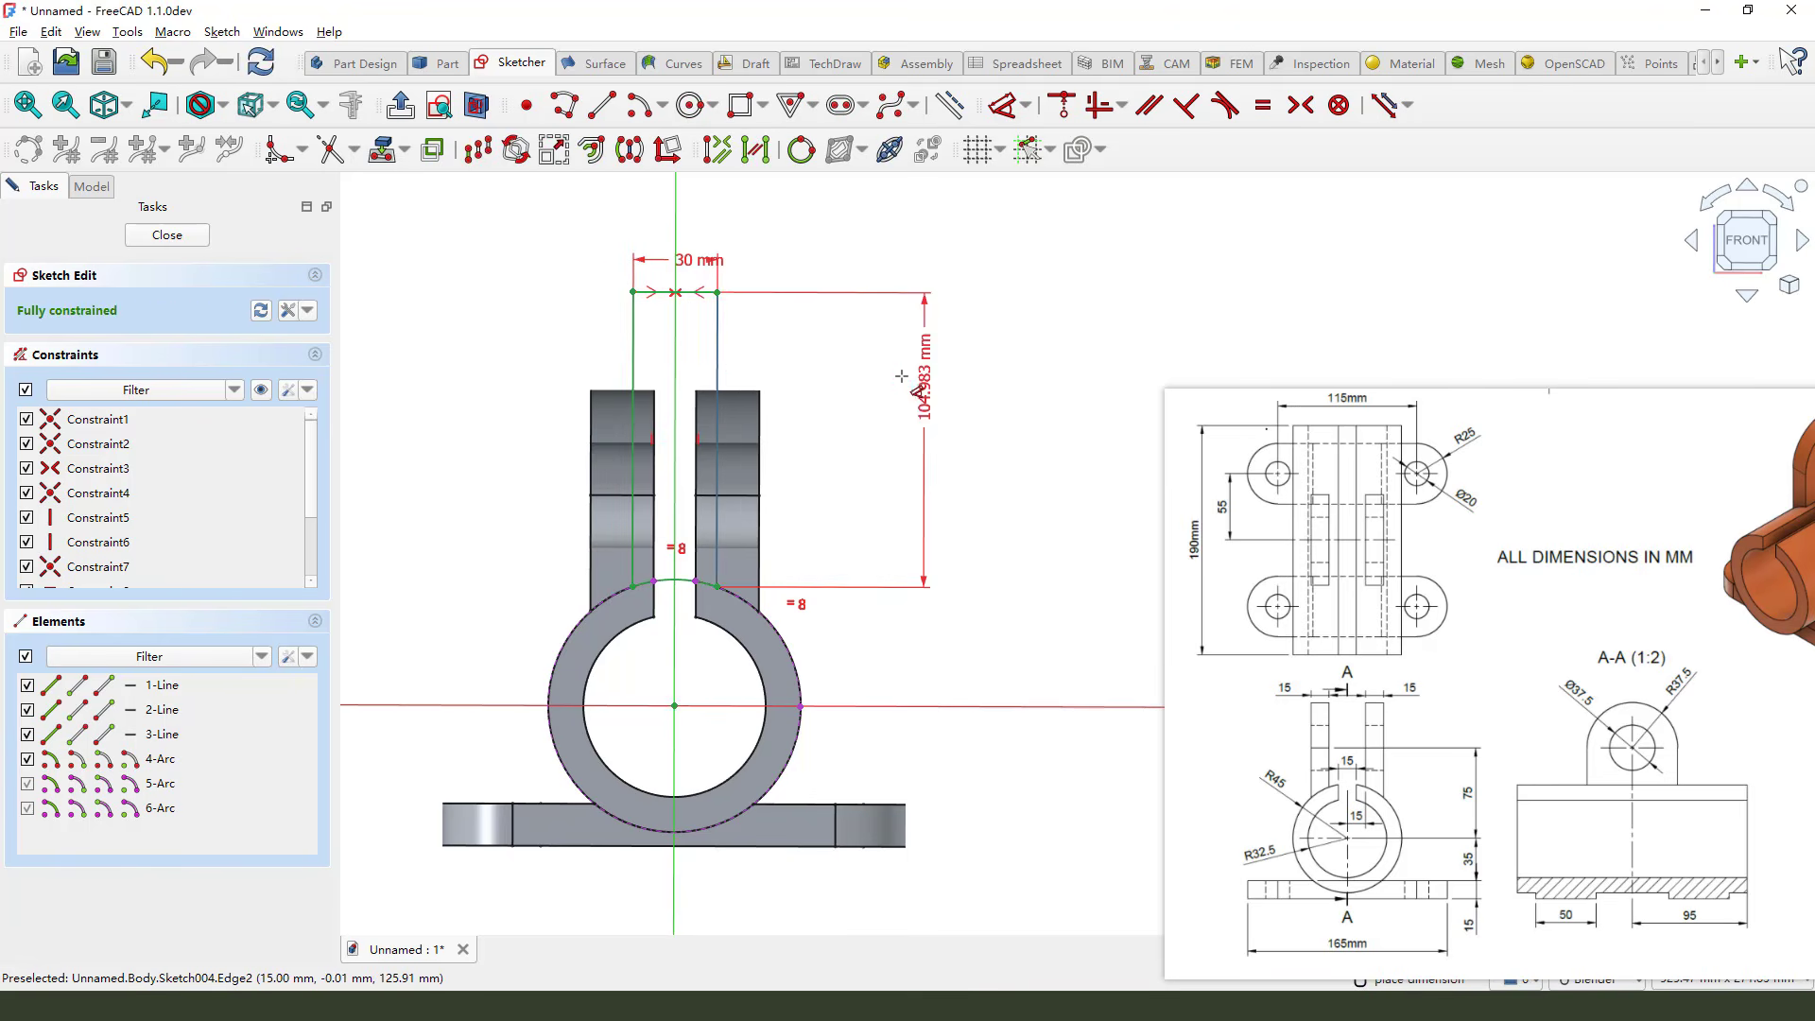
click(1000, 490)
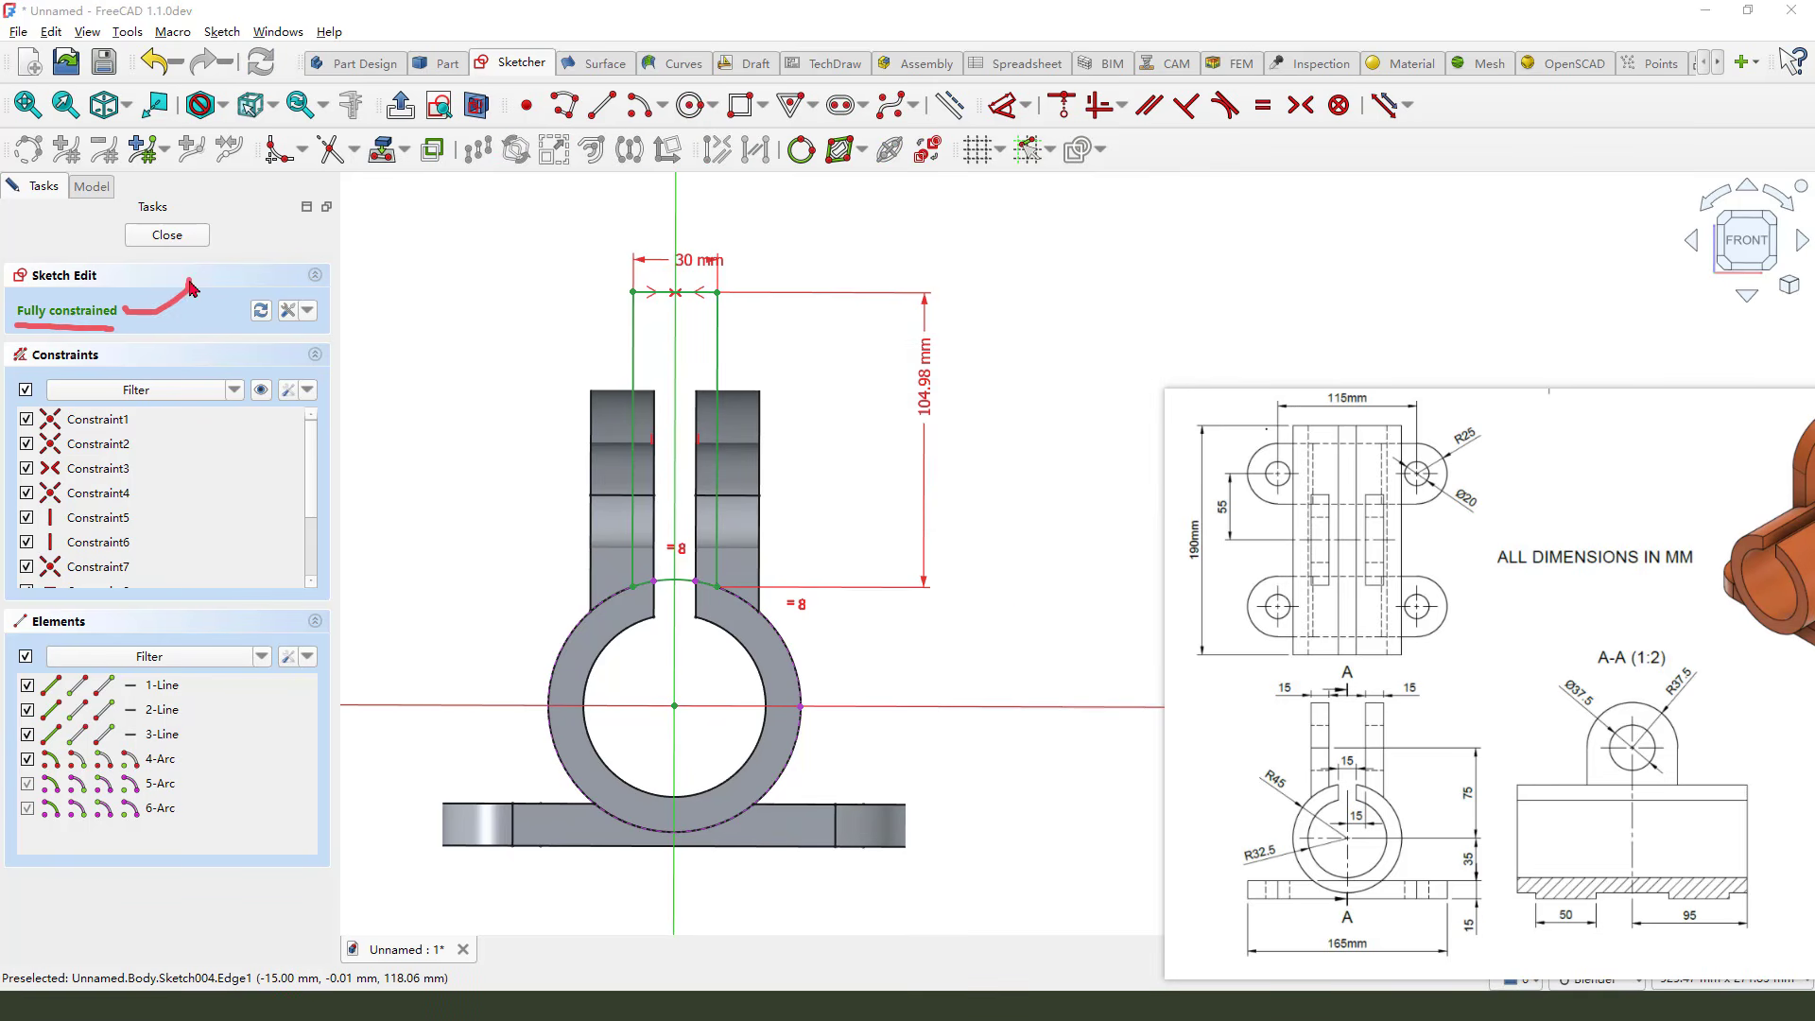
click(170, 236)
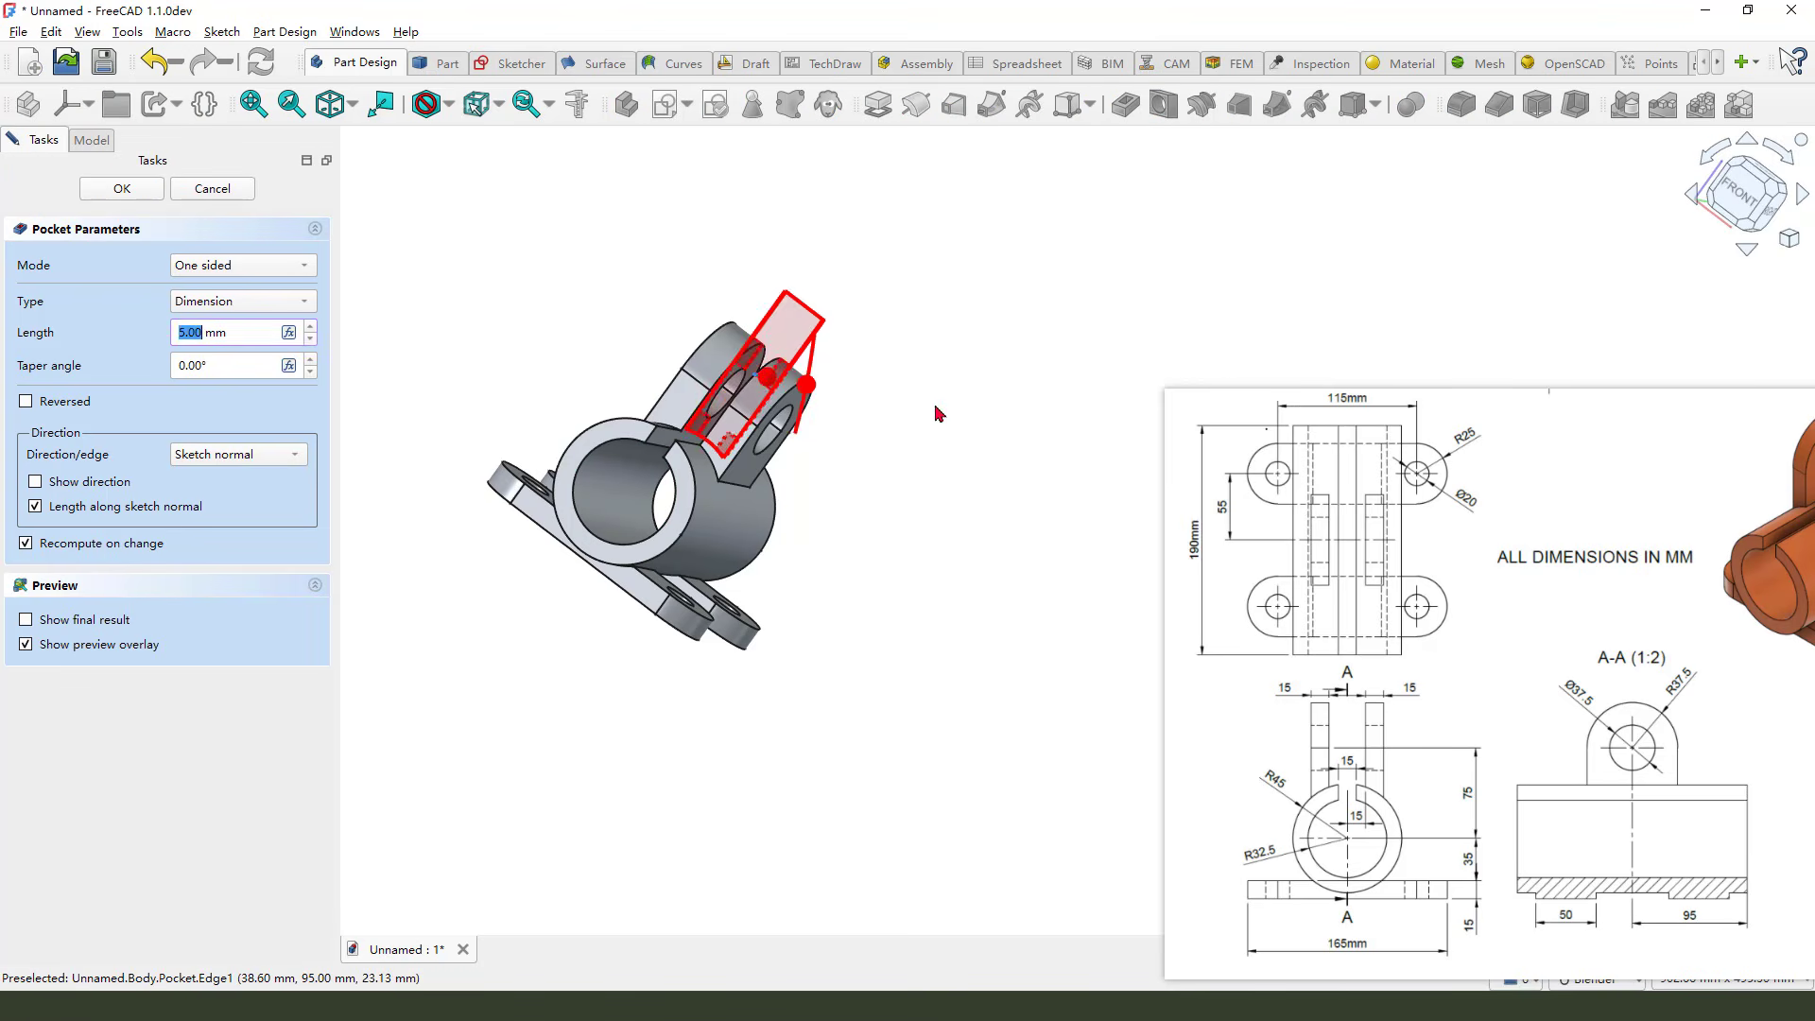
Pocket the lug gap sketch symmetrically with the Through all type
middle_drag(936, 413, 851, 496)
click(219, 271)
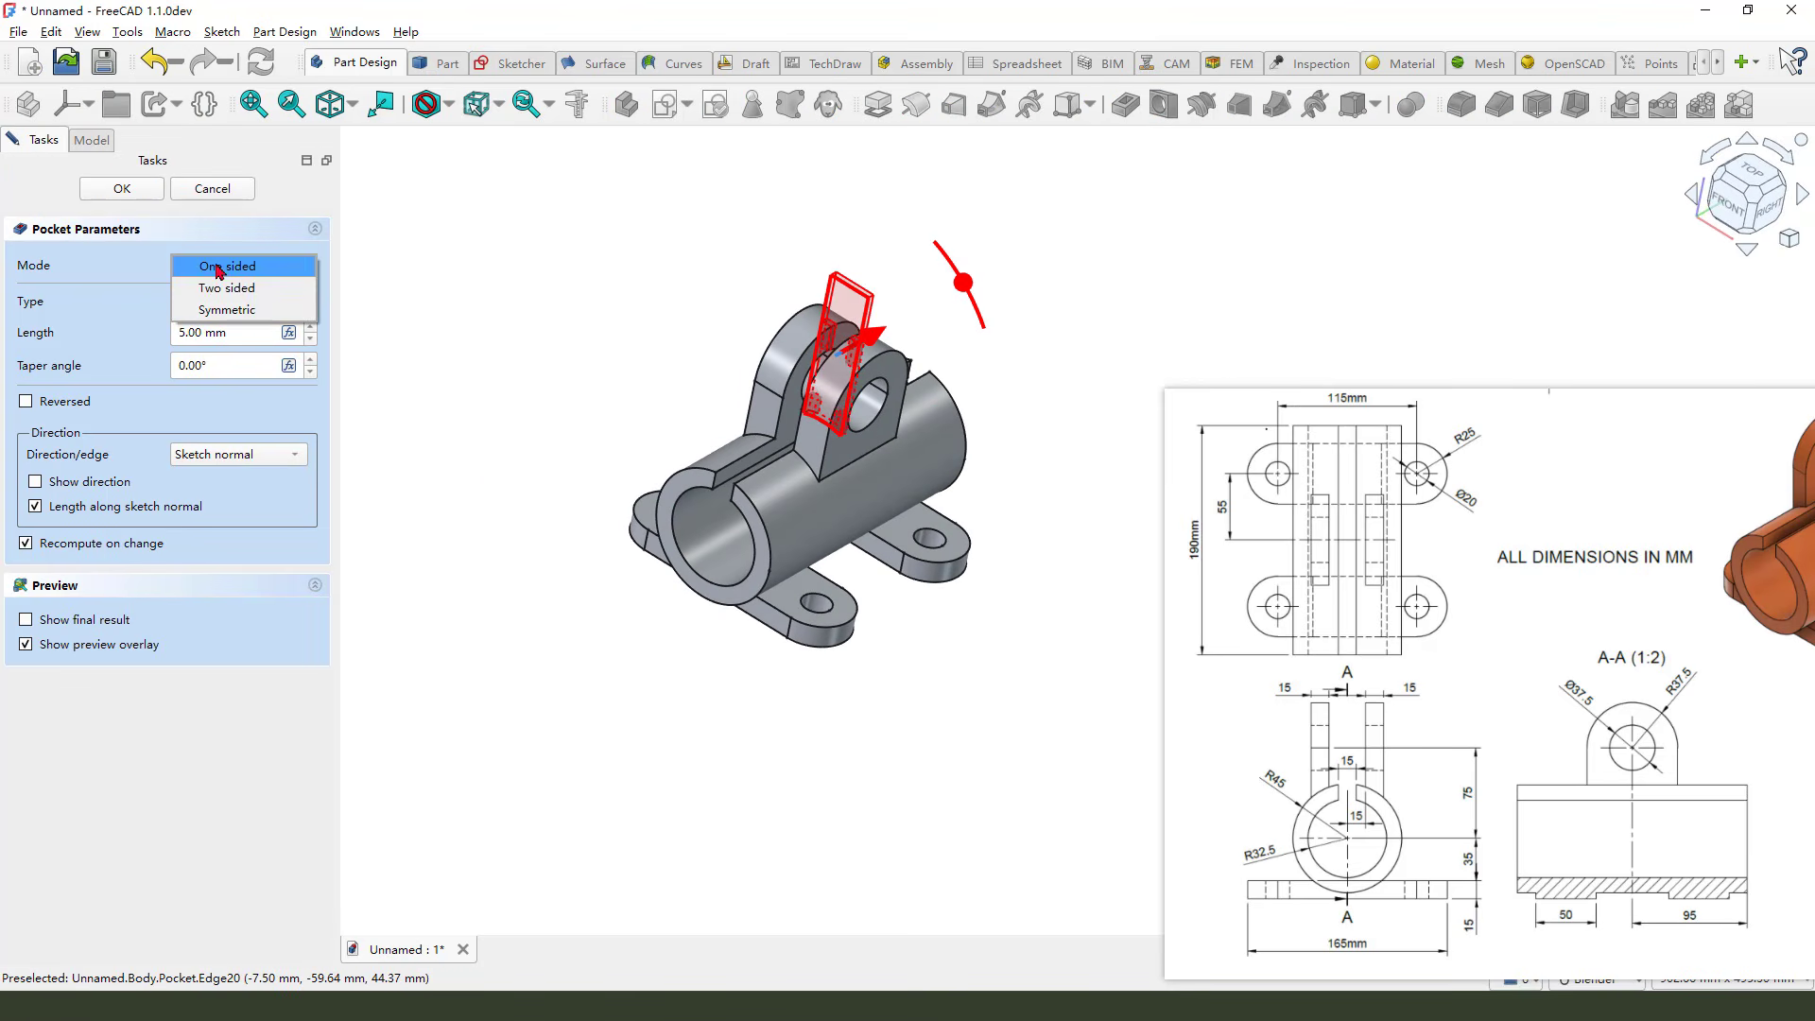
click(237, 310)
click(232, 307)
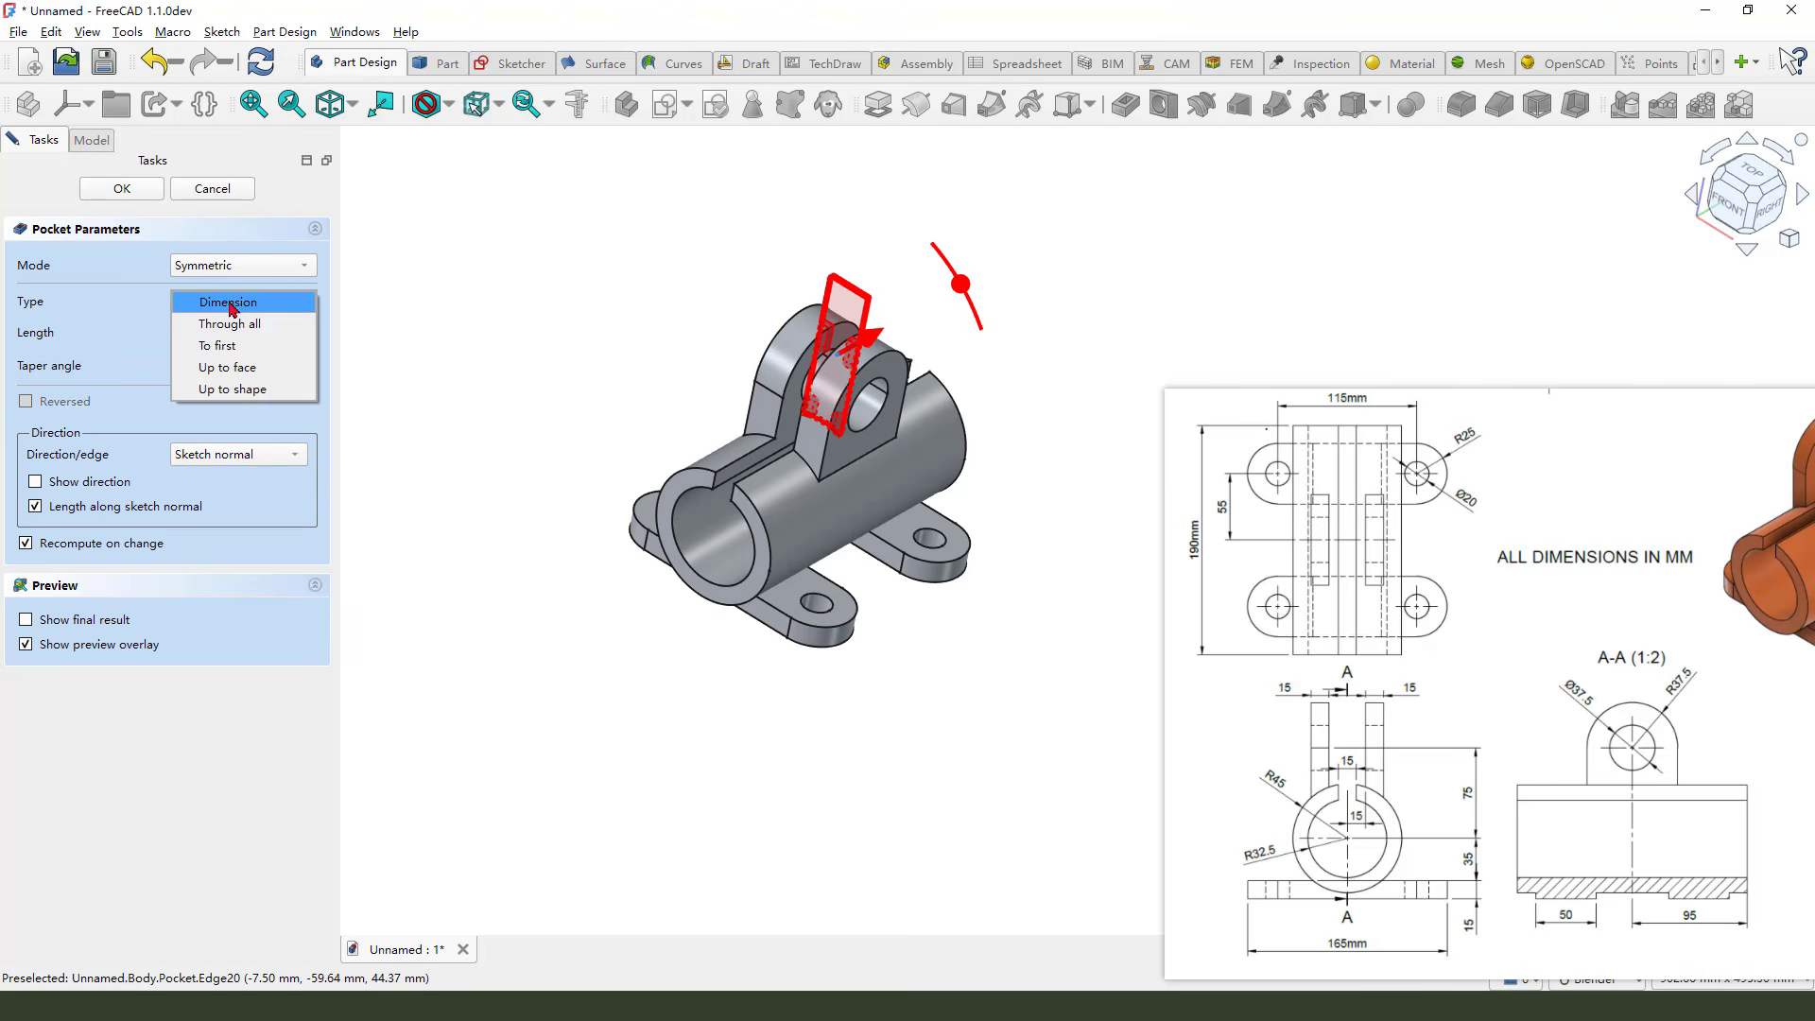
click(241, 324)
scroll(453, 363, down, 3)
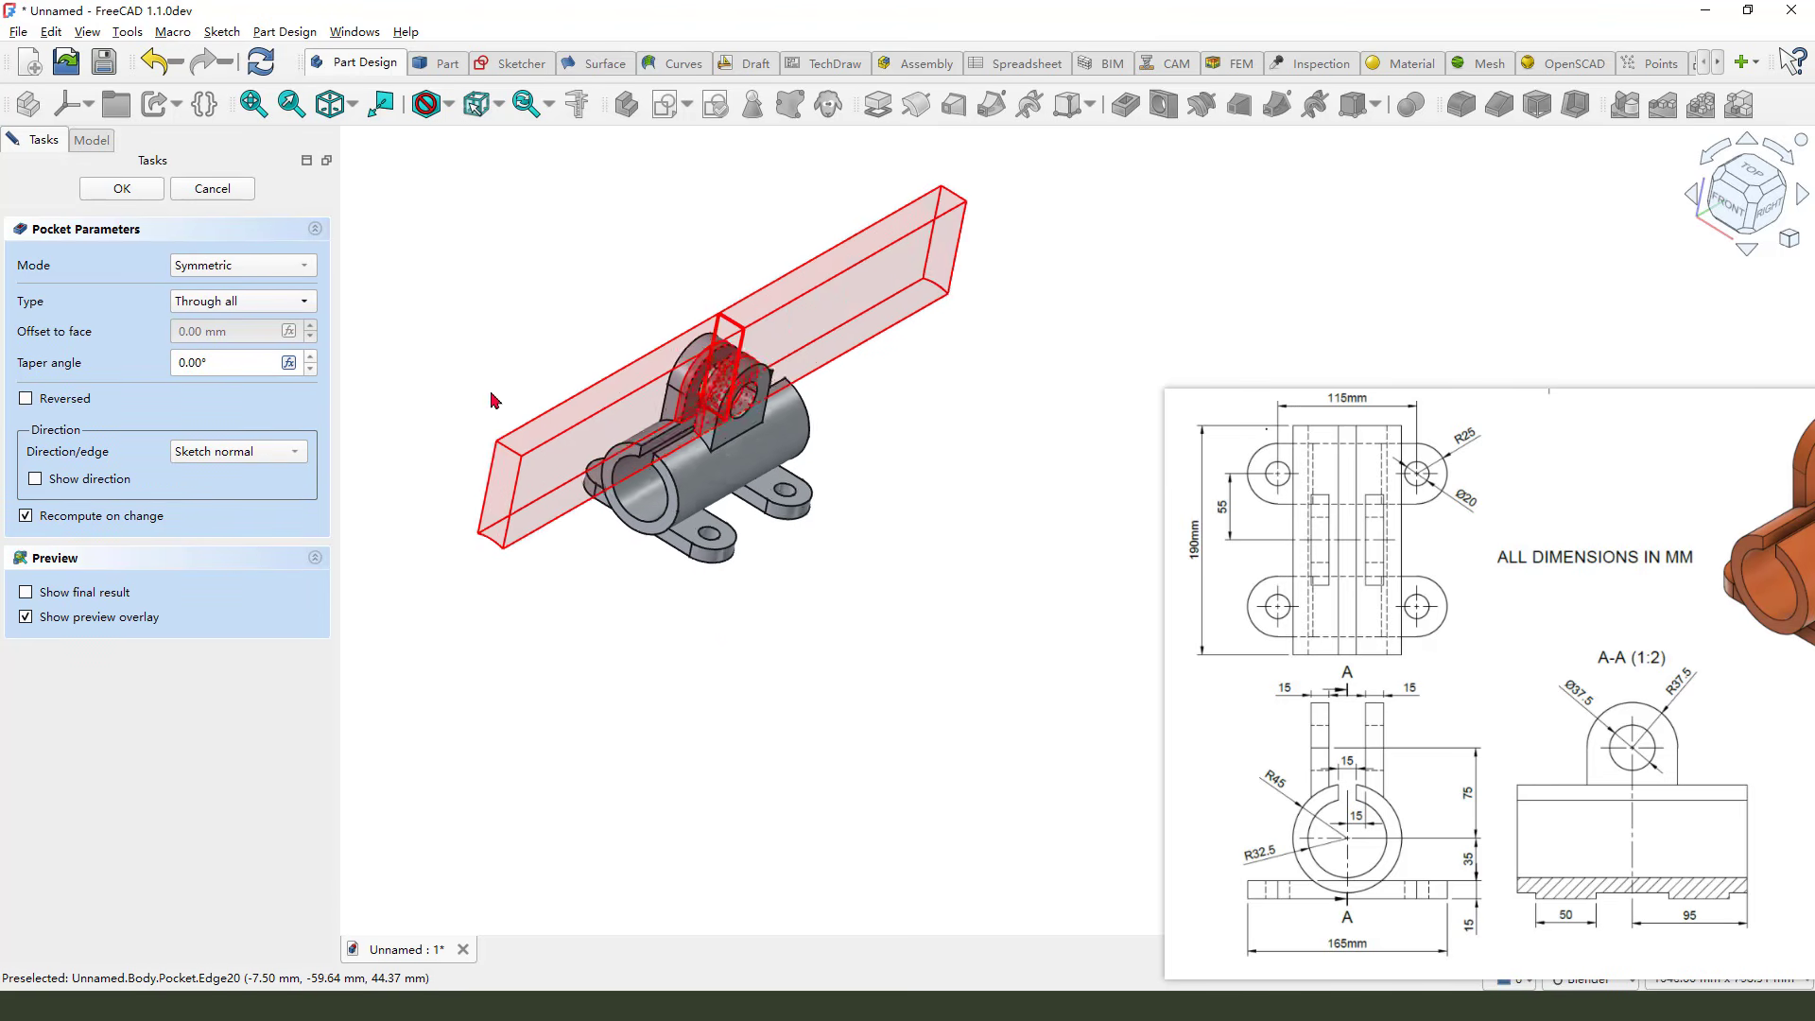
click(147, 196)
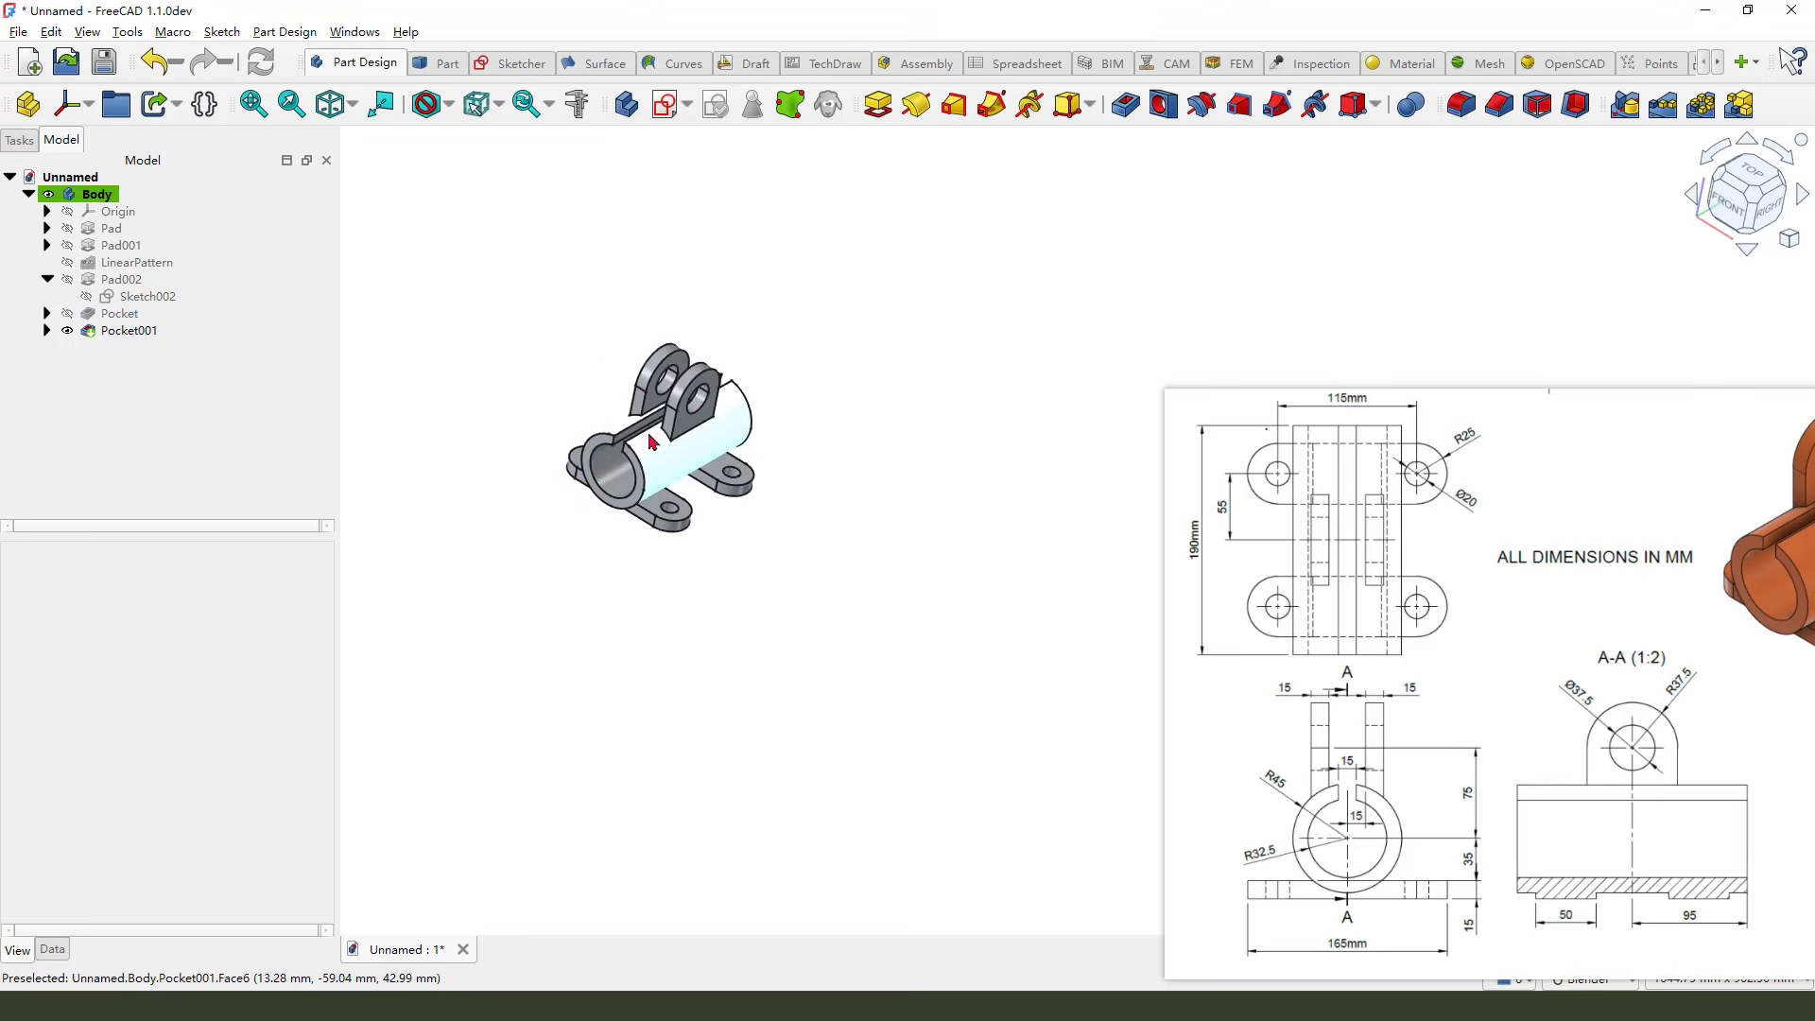
Set the body's shape appearance colour to orange
scroll(648, 438, up, 3)
middle_drag(698, 500, 953, 624)
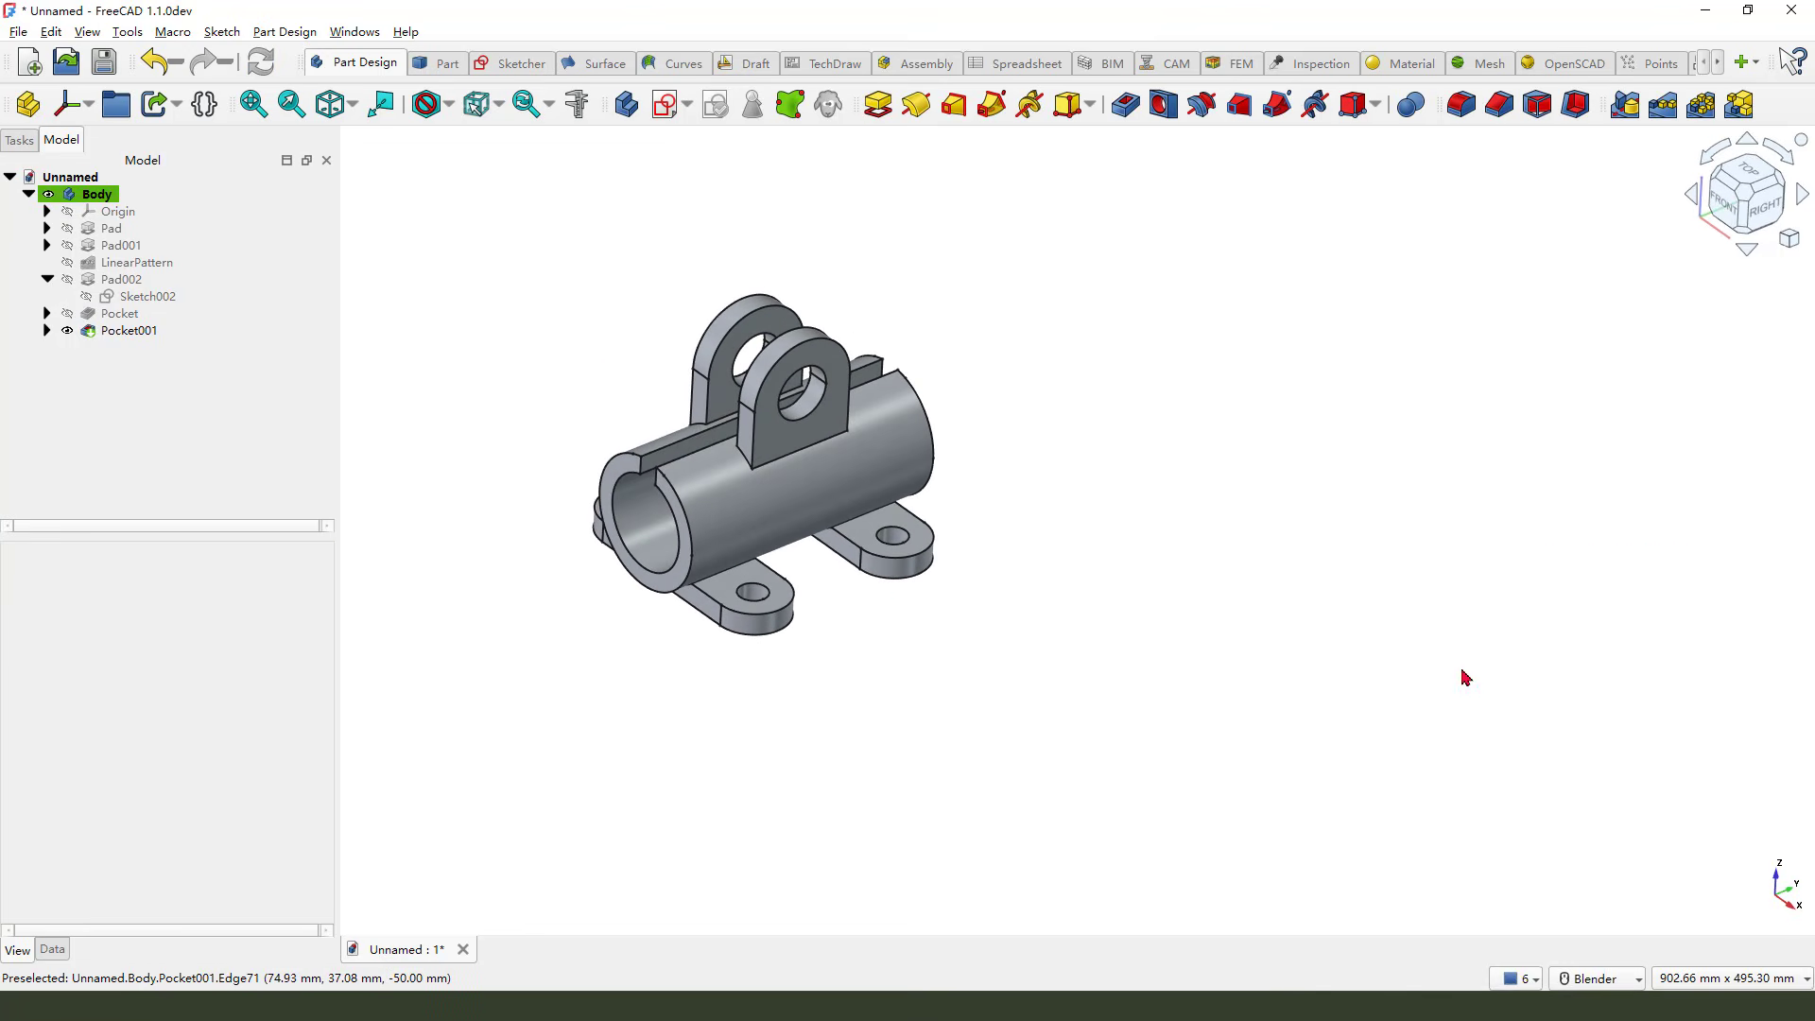
scroll(622, 411, up, 1)
click(98, 195)
click(213, 895)
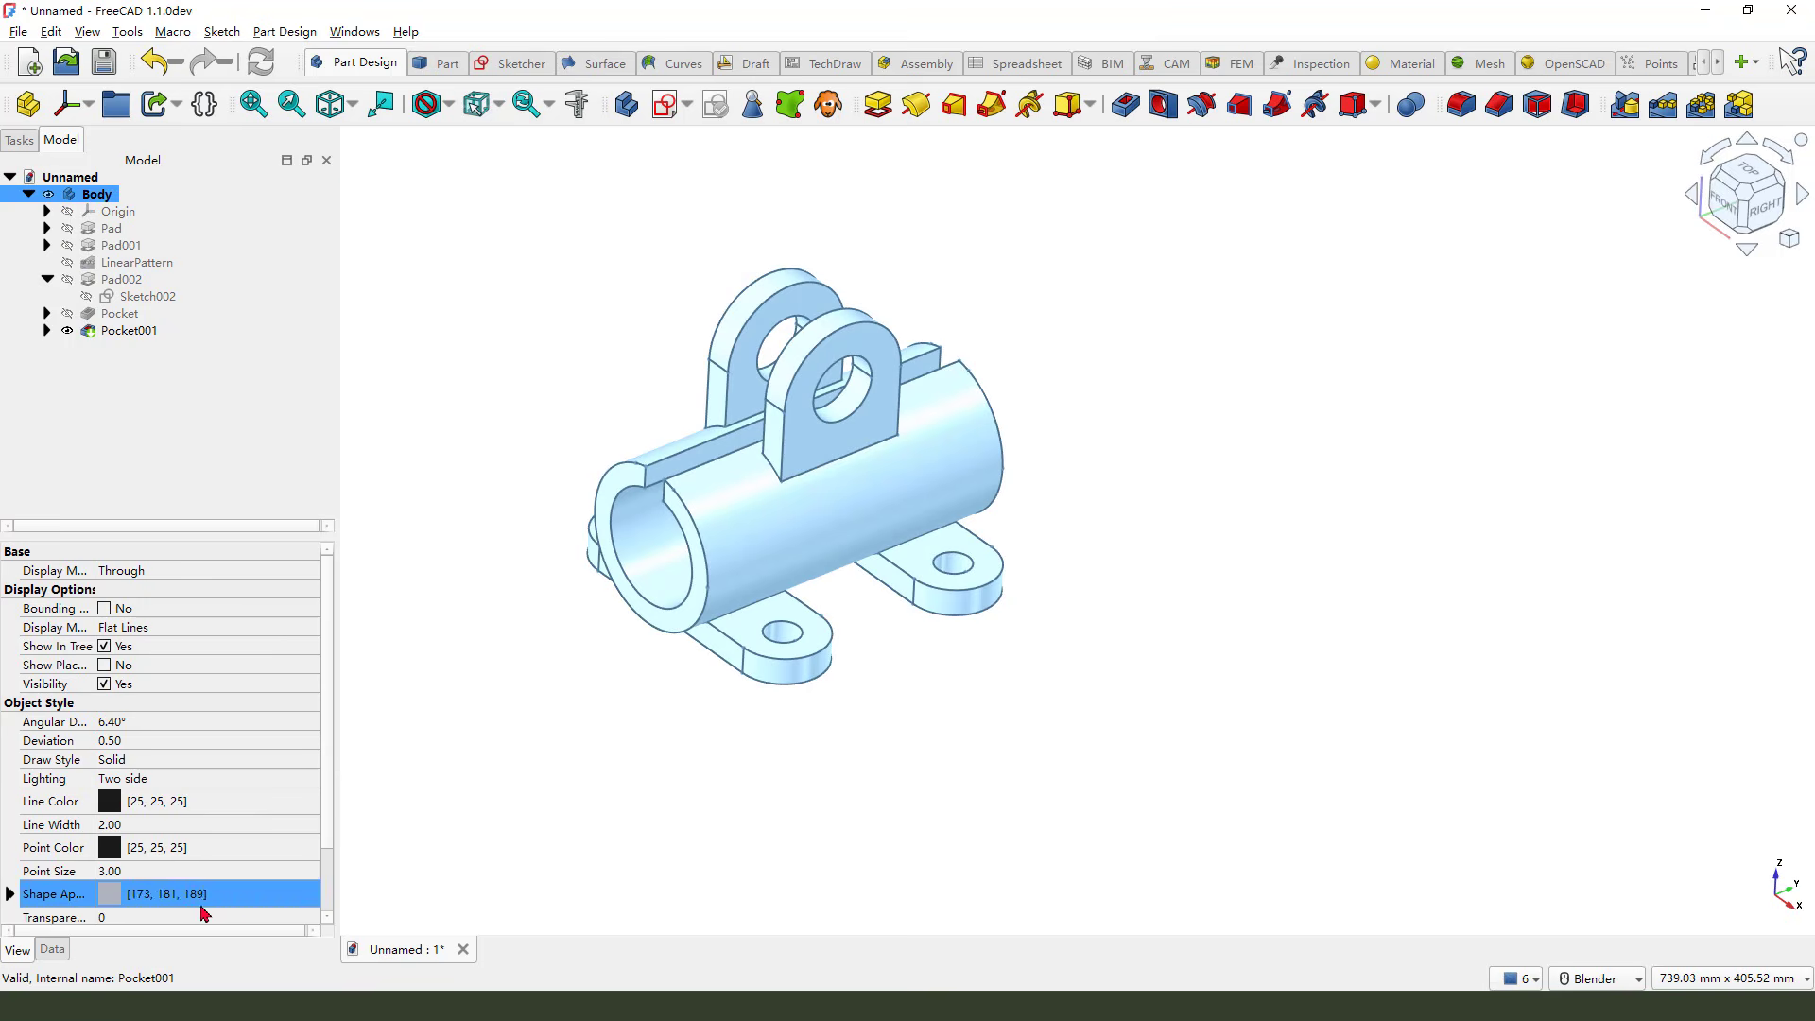
click(218, 894)
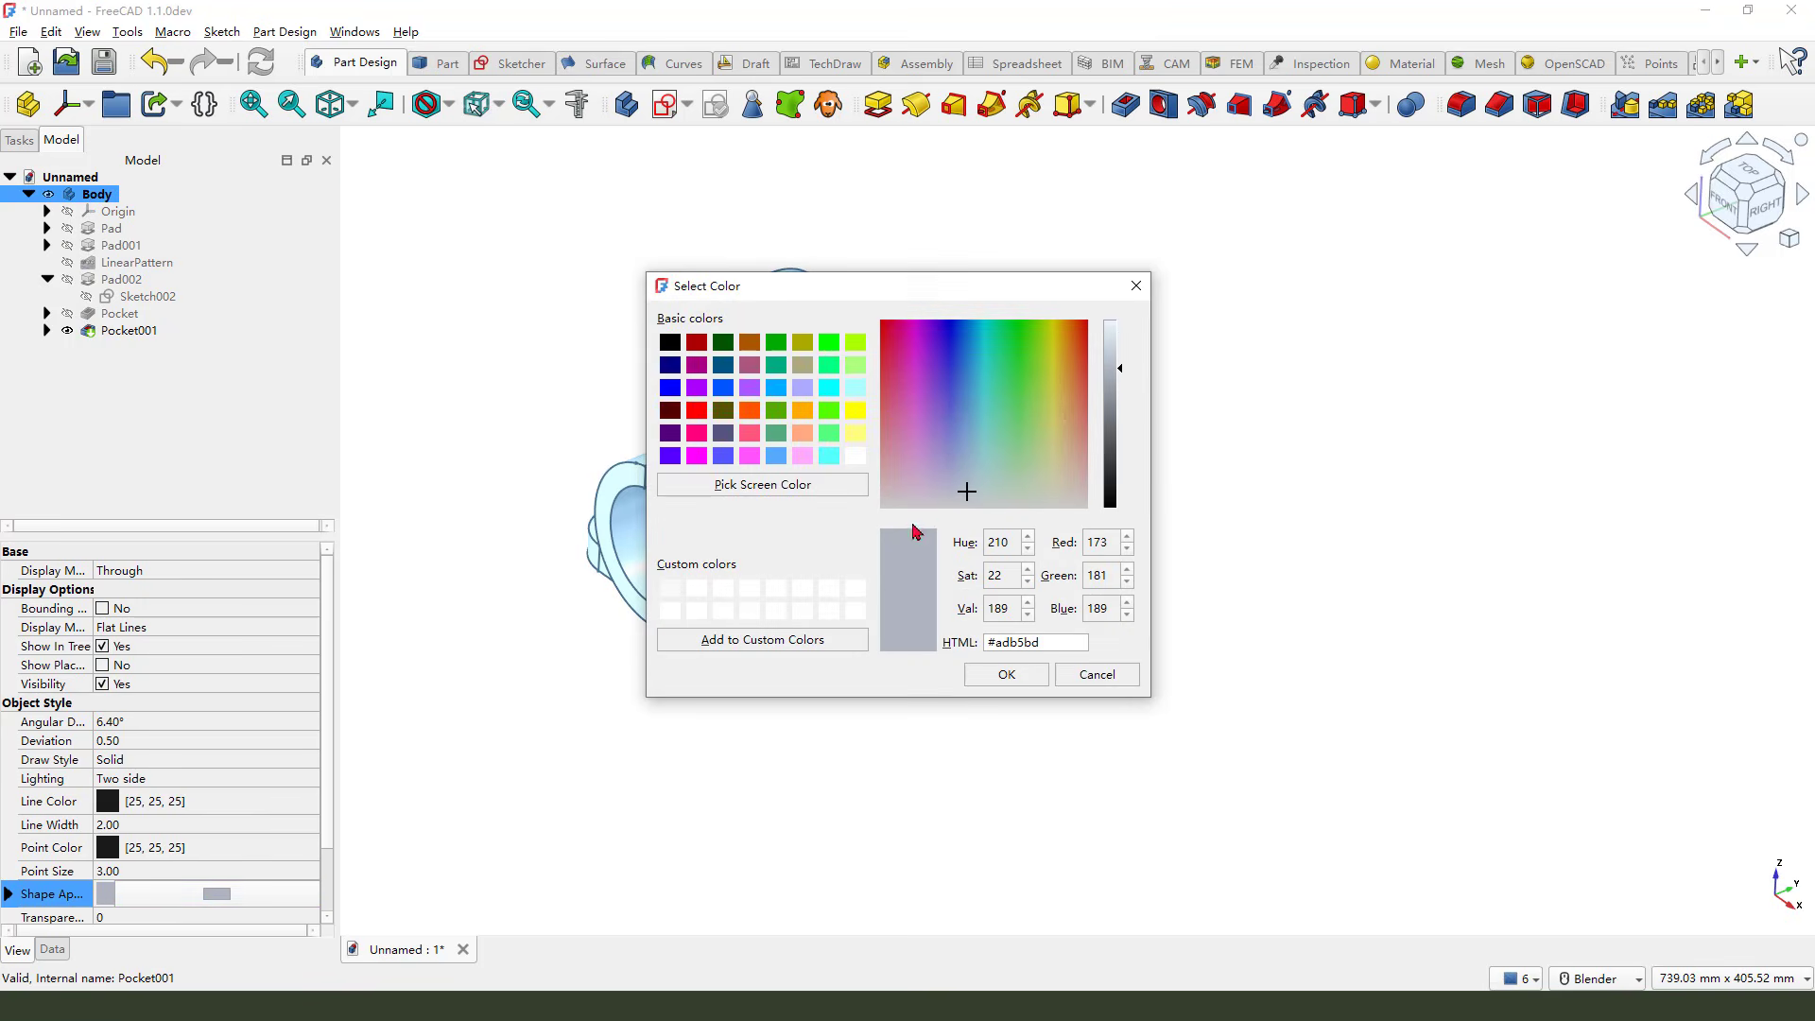
click(803, 412)
click(1018, 685)
click(1103, 710)
Inspect the finished bracket from several angles
scroll(1097, 700, down, 1)
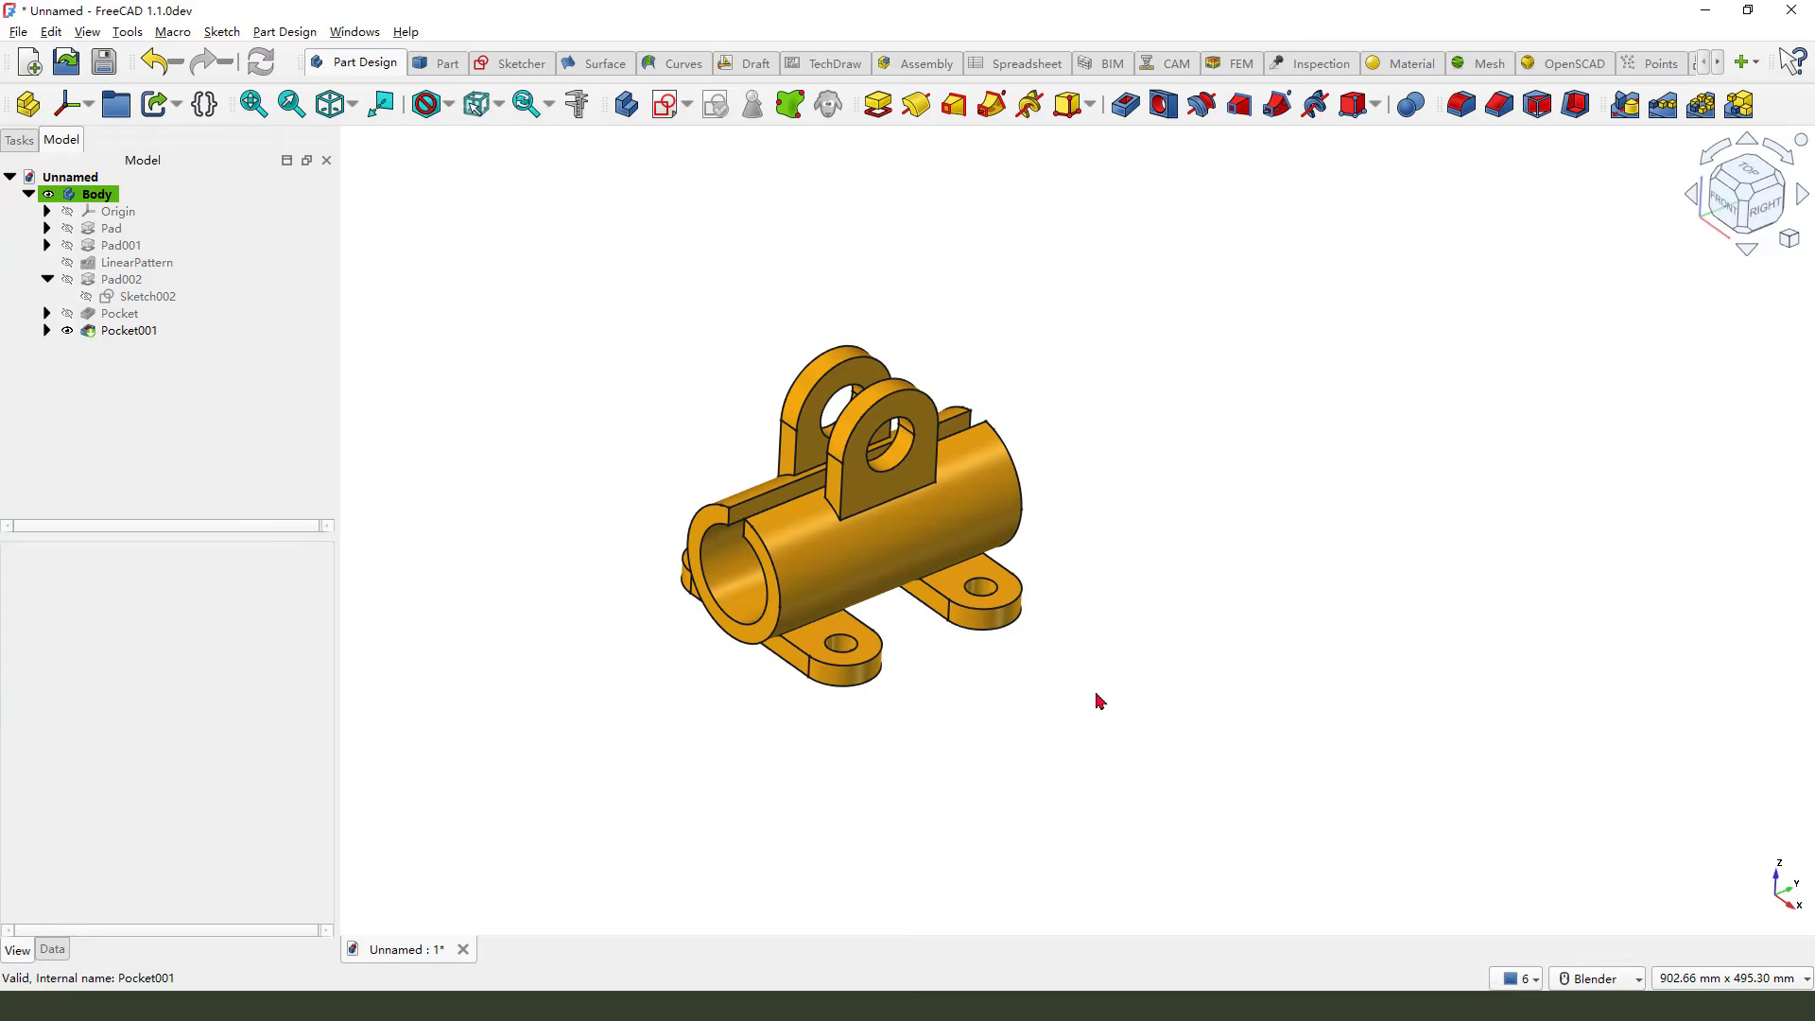
scroll(728, 487, up, 1)
middle_drag(662, 514, 890, 643)
middle_drag(919, 579, 1021, 489)
scroll(965, 531, up, 4)
middle_drag(847, 580, 1429, 762)
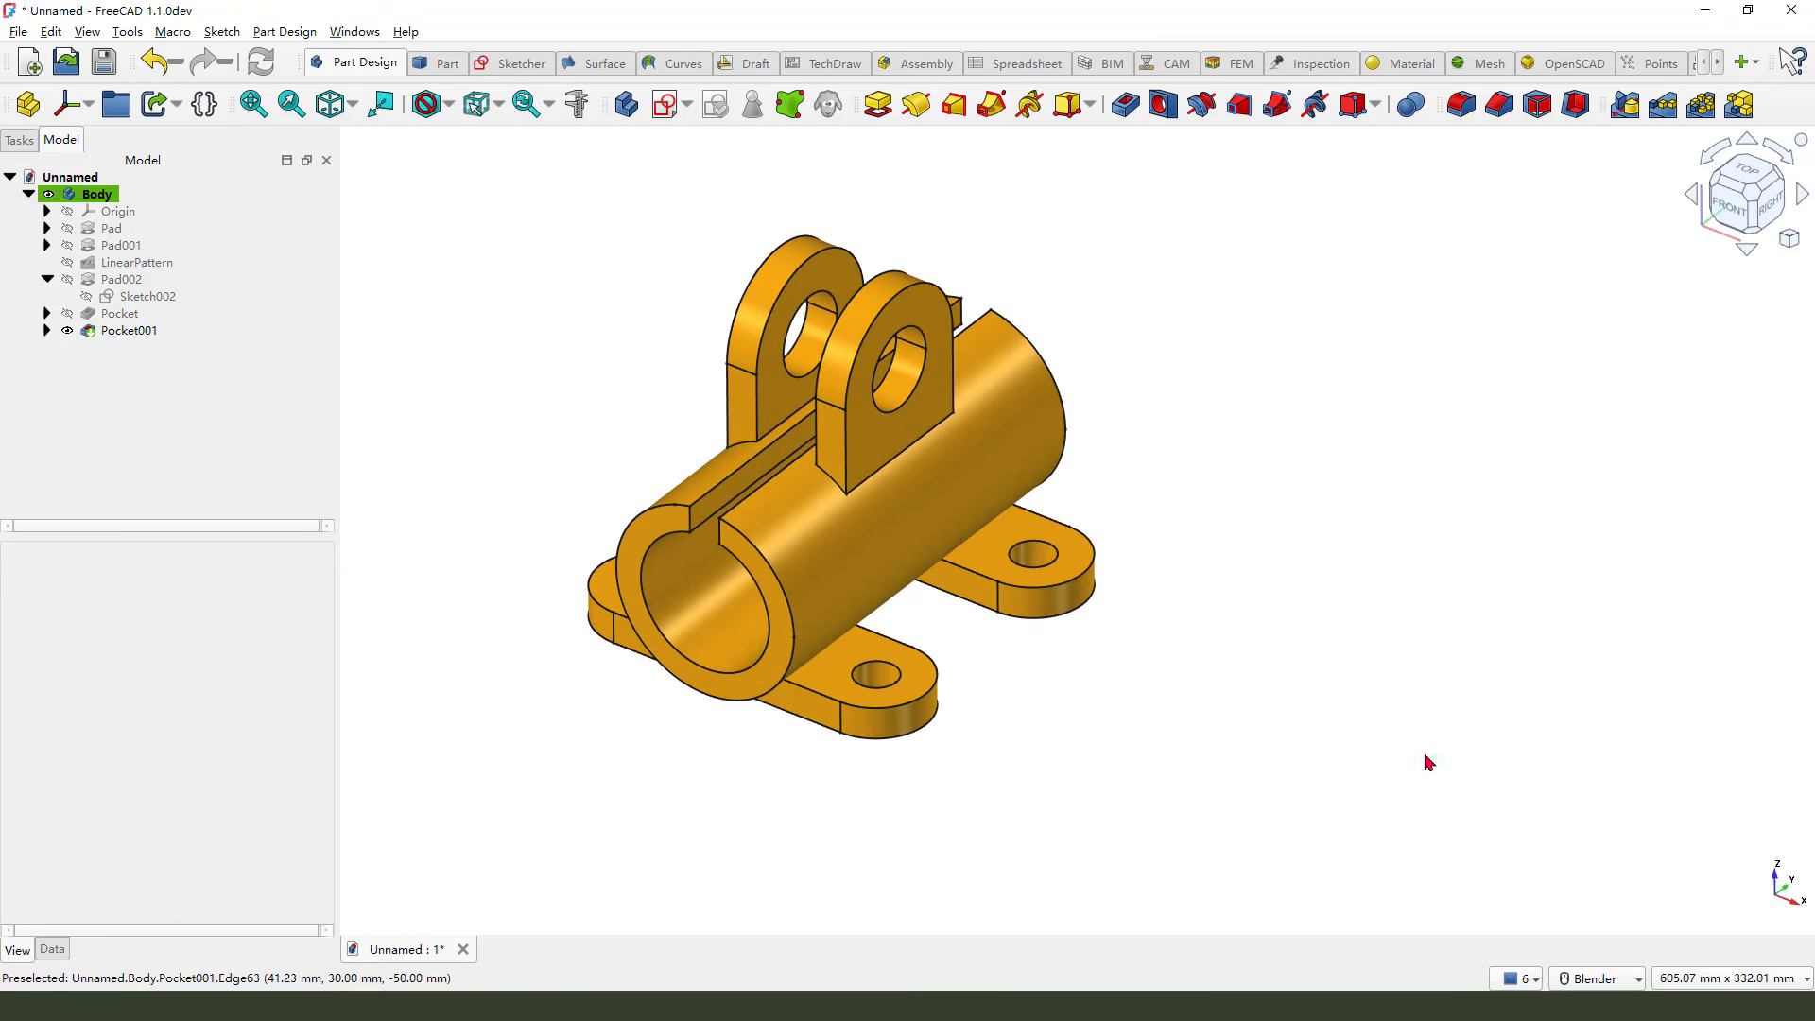